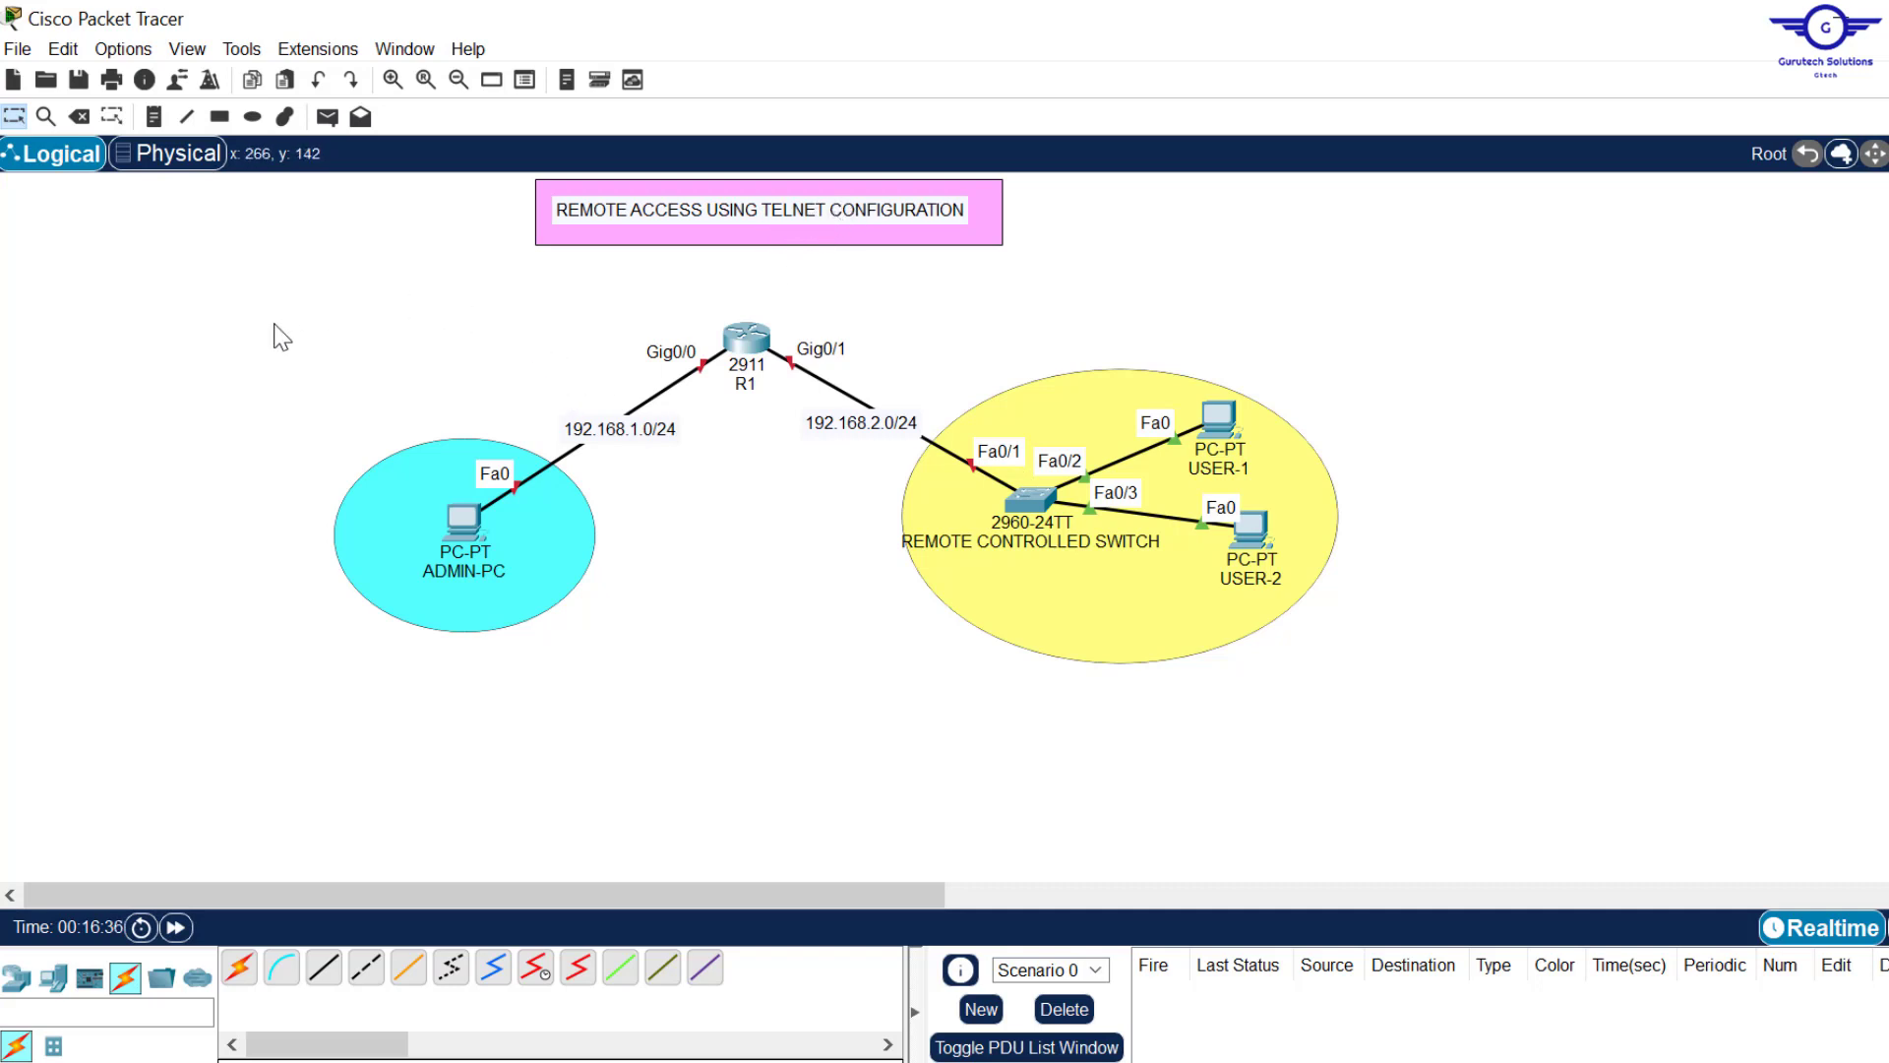
# Step: Link USER-1's RS 232 port to the switch's Console port with a console cable
pyautogui.moveTo(269, 321); pyautogui.dragTo(1363, 698)
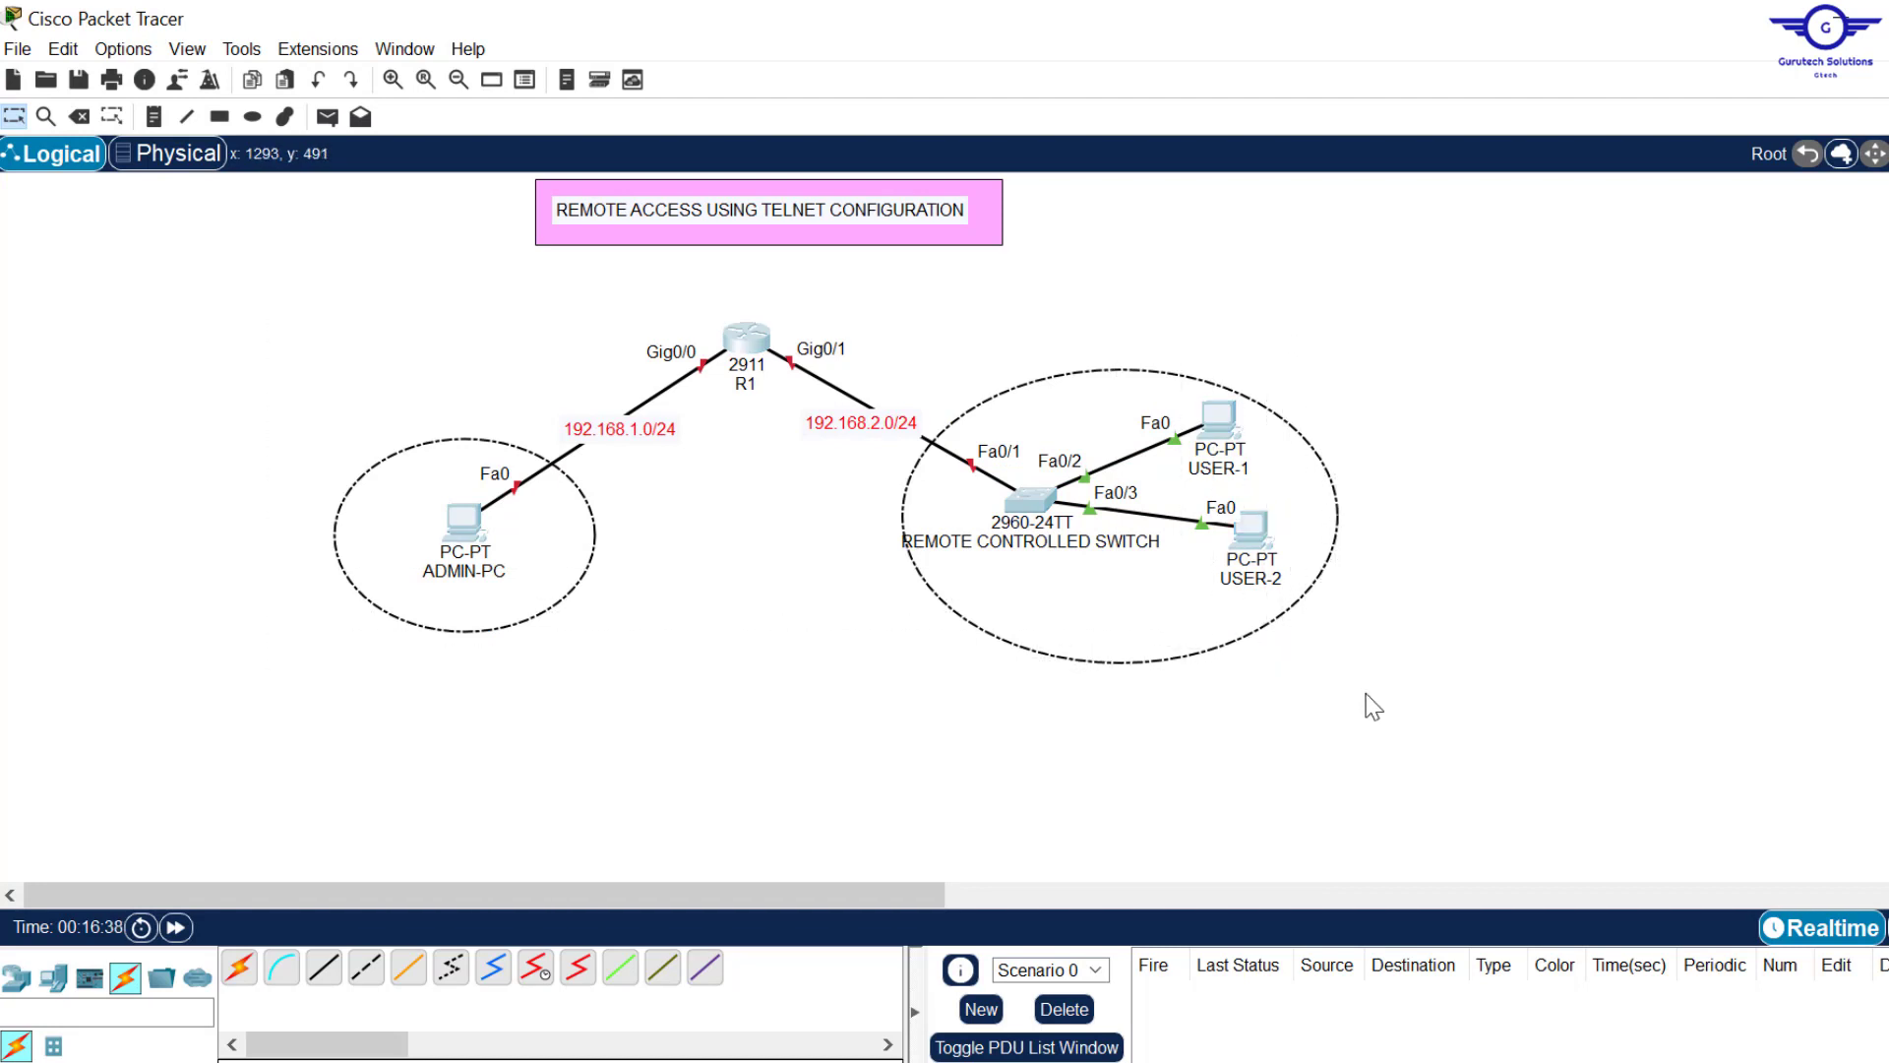
pyautogui.click(1702, 524)
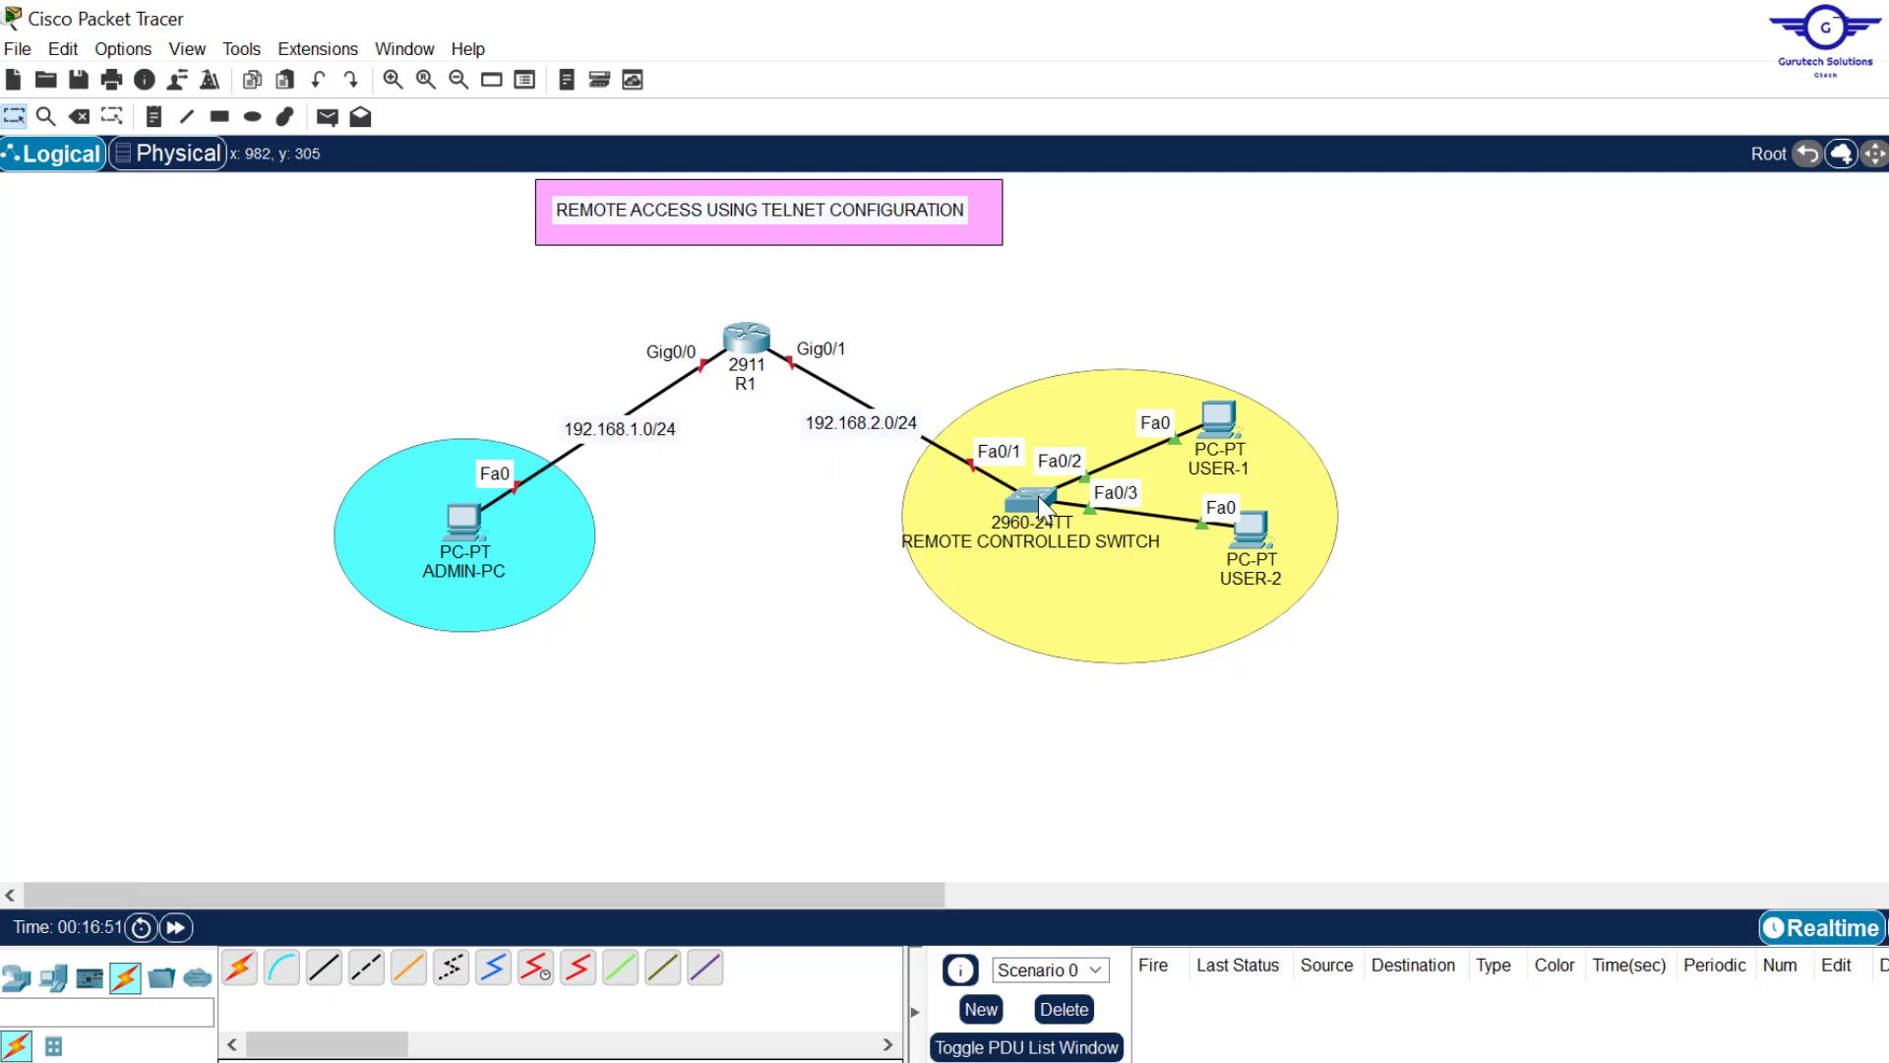
pyautogui.click(279, 969)
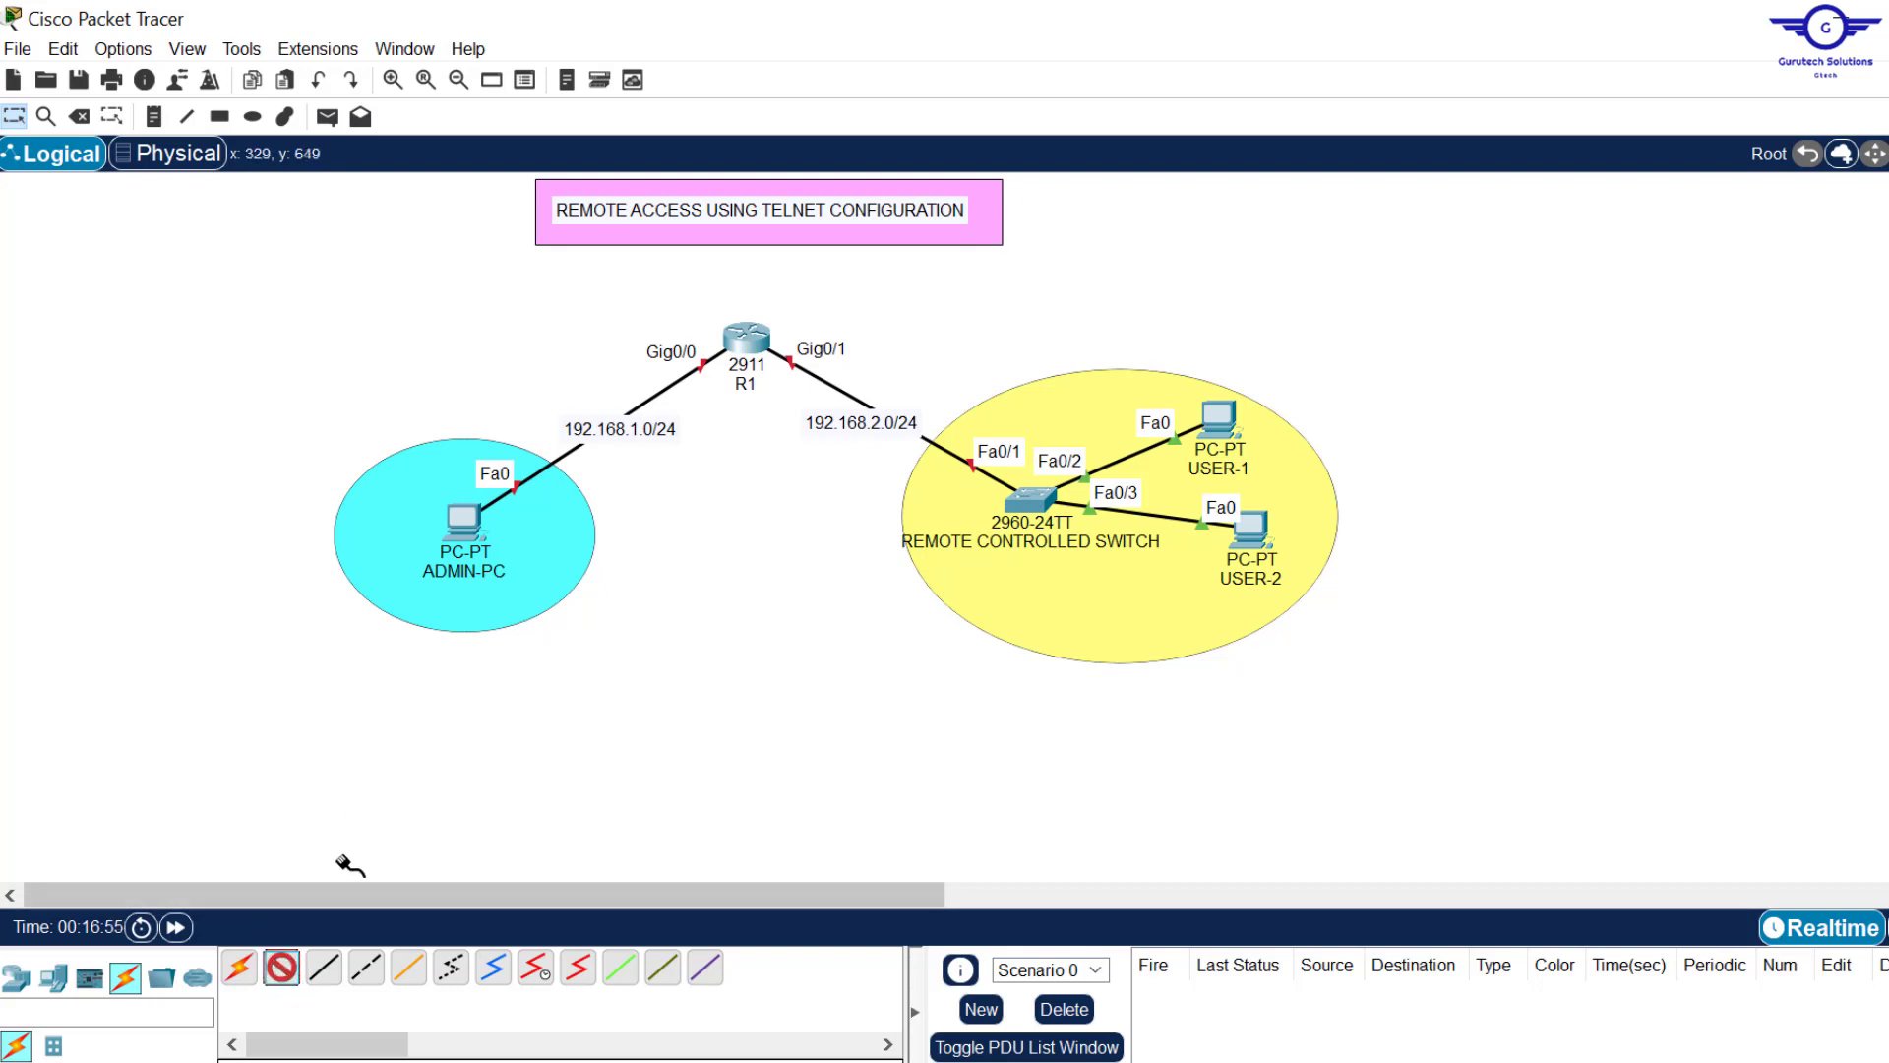
pyautogui.click(238, 969)
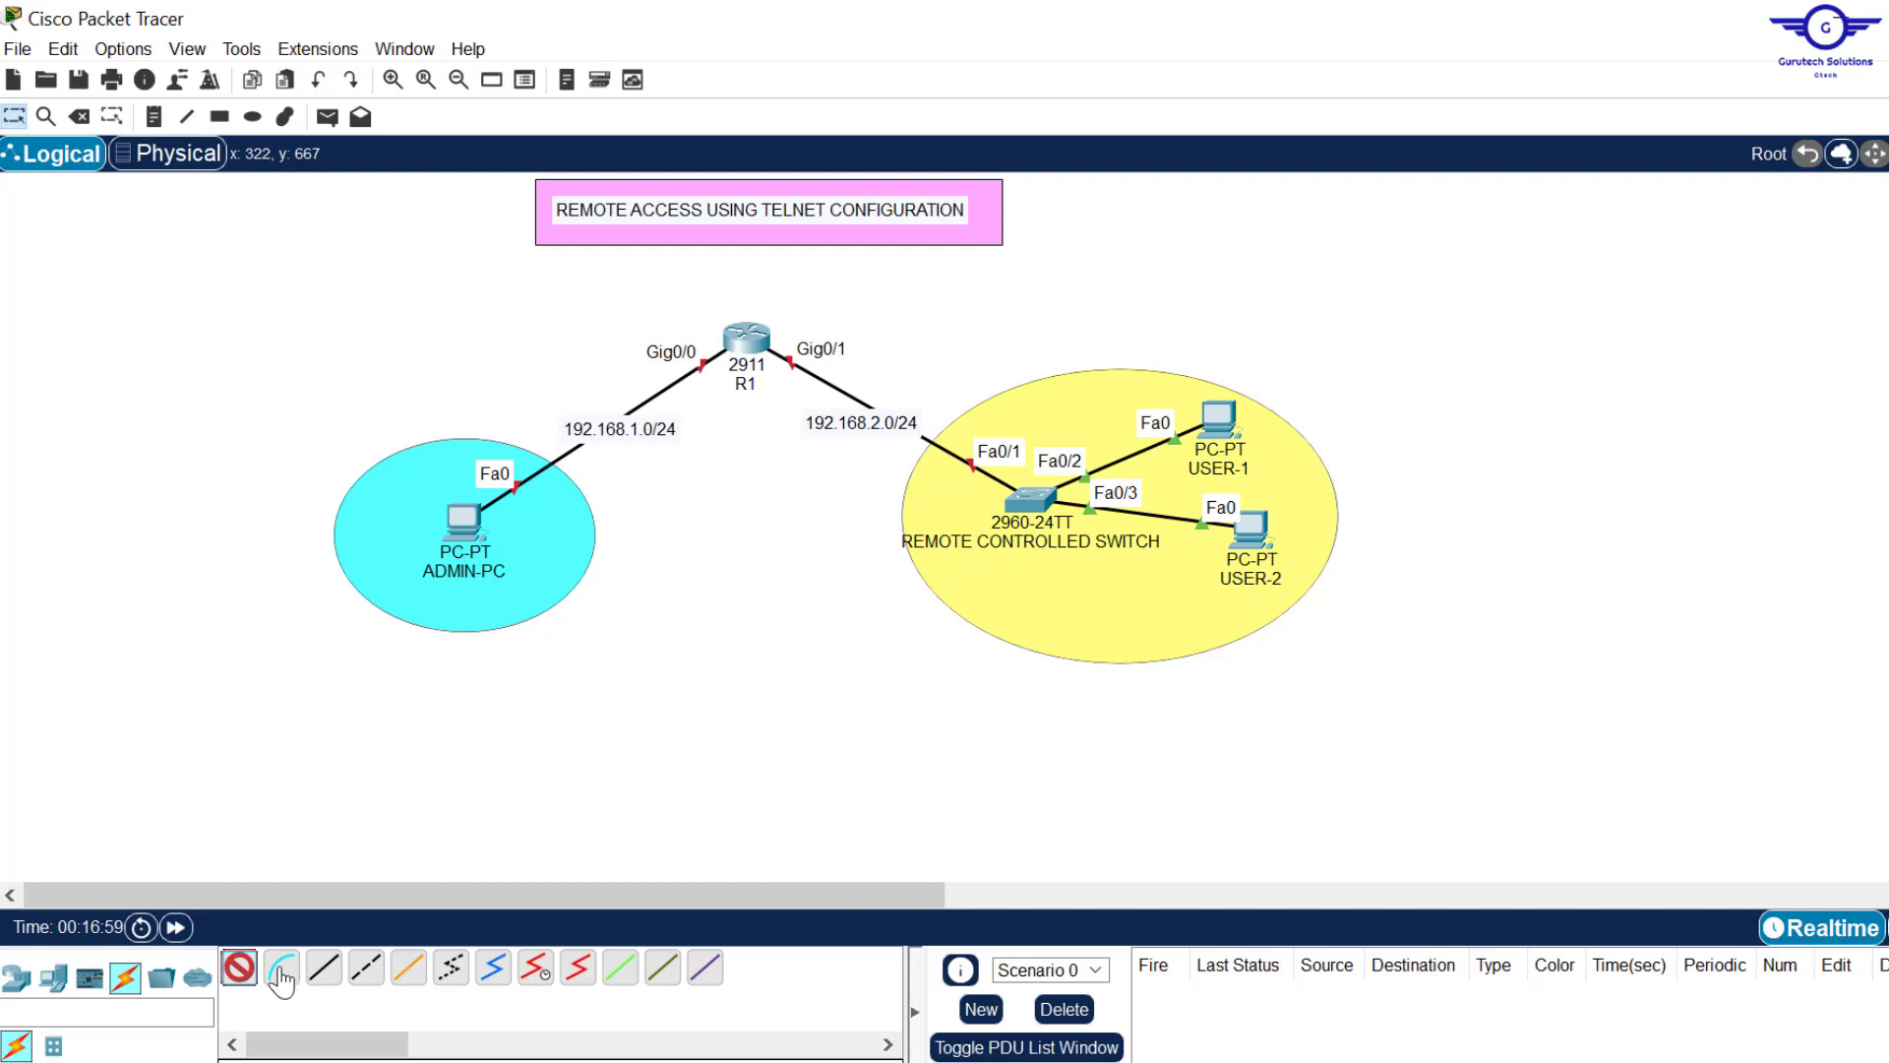
pyautogui.click(281, 974)
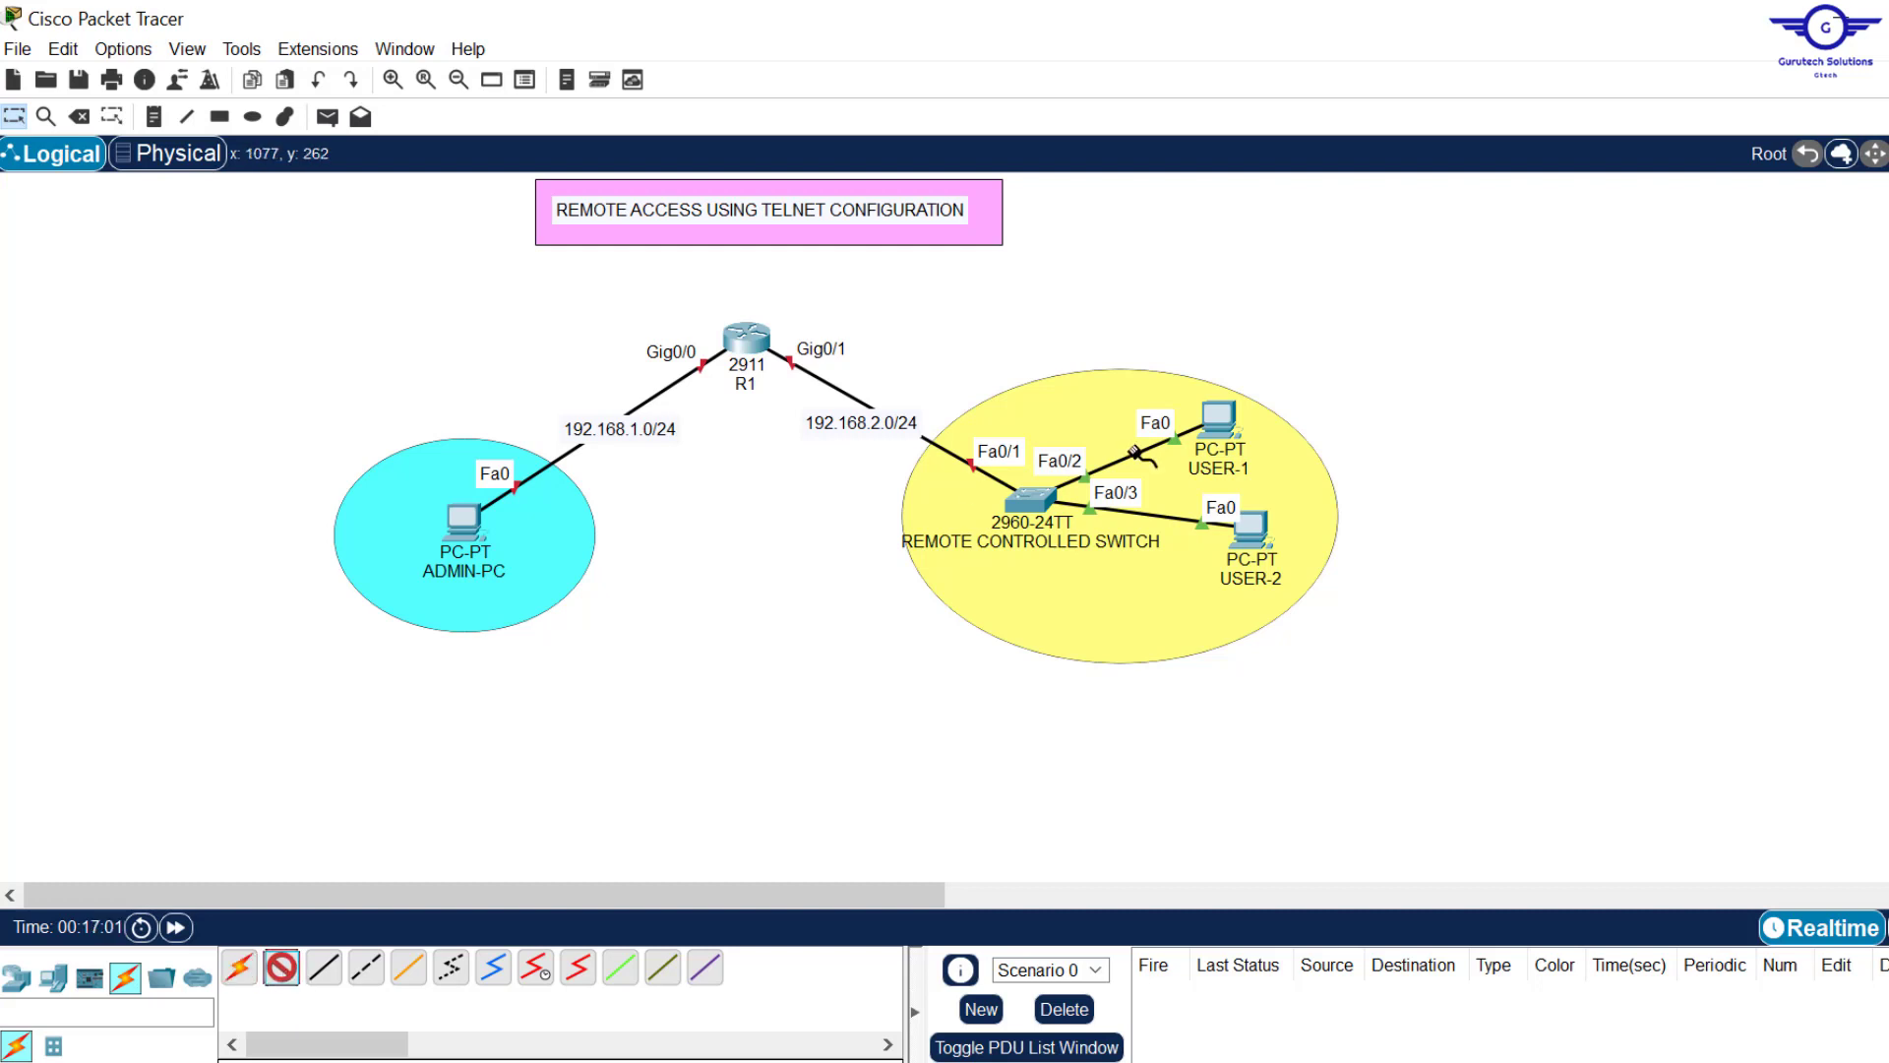
pyautogui.click(1220, 415)
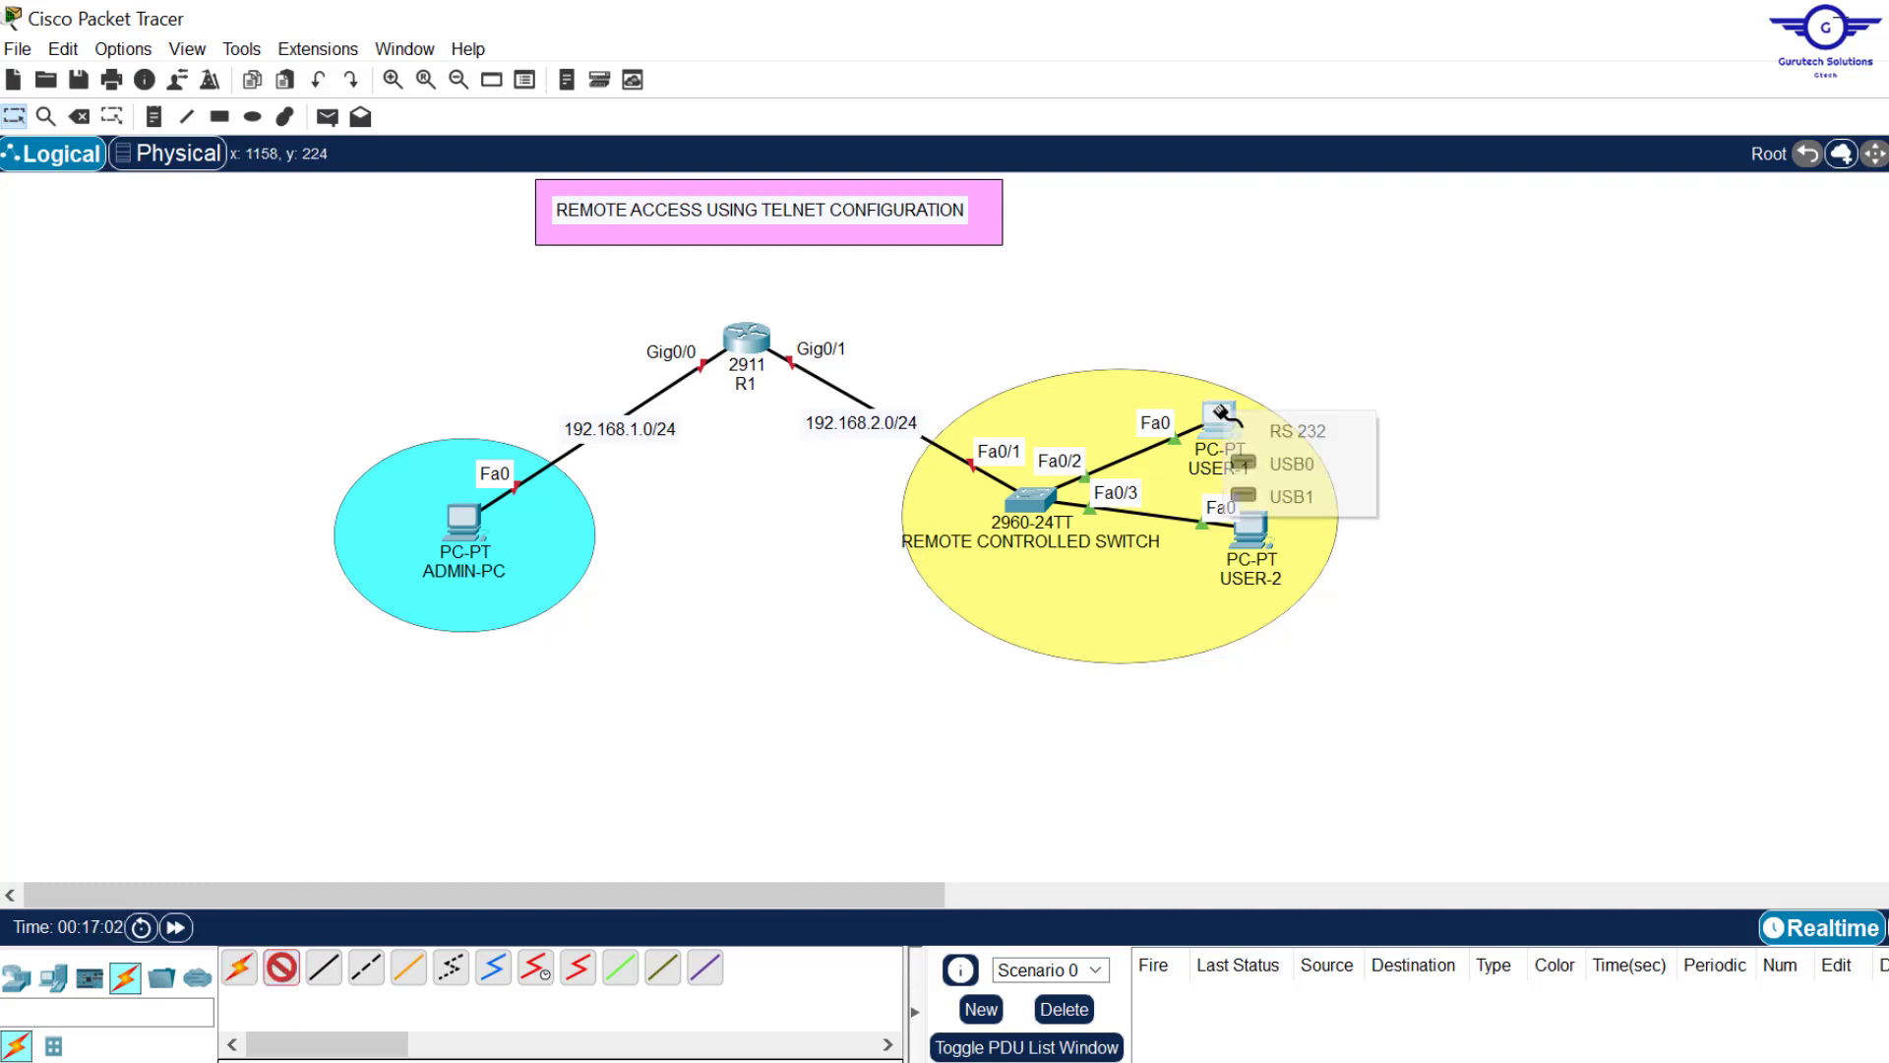
pyautogui.click(1340, 433)
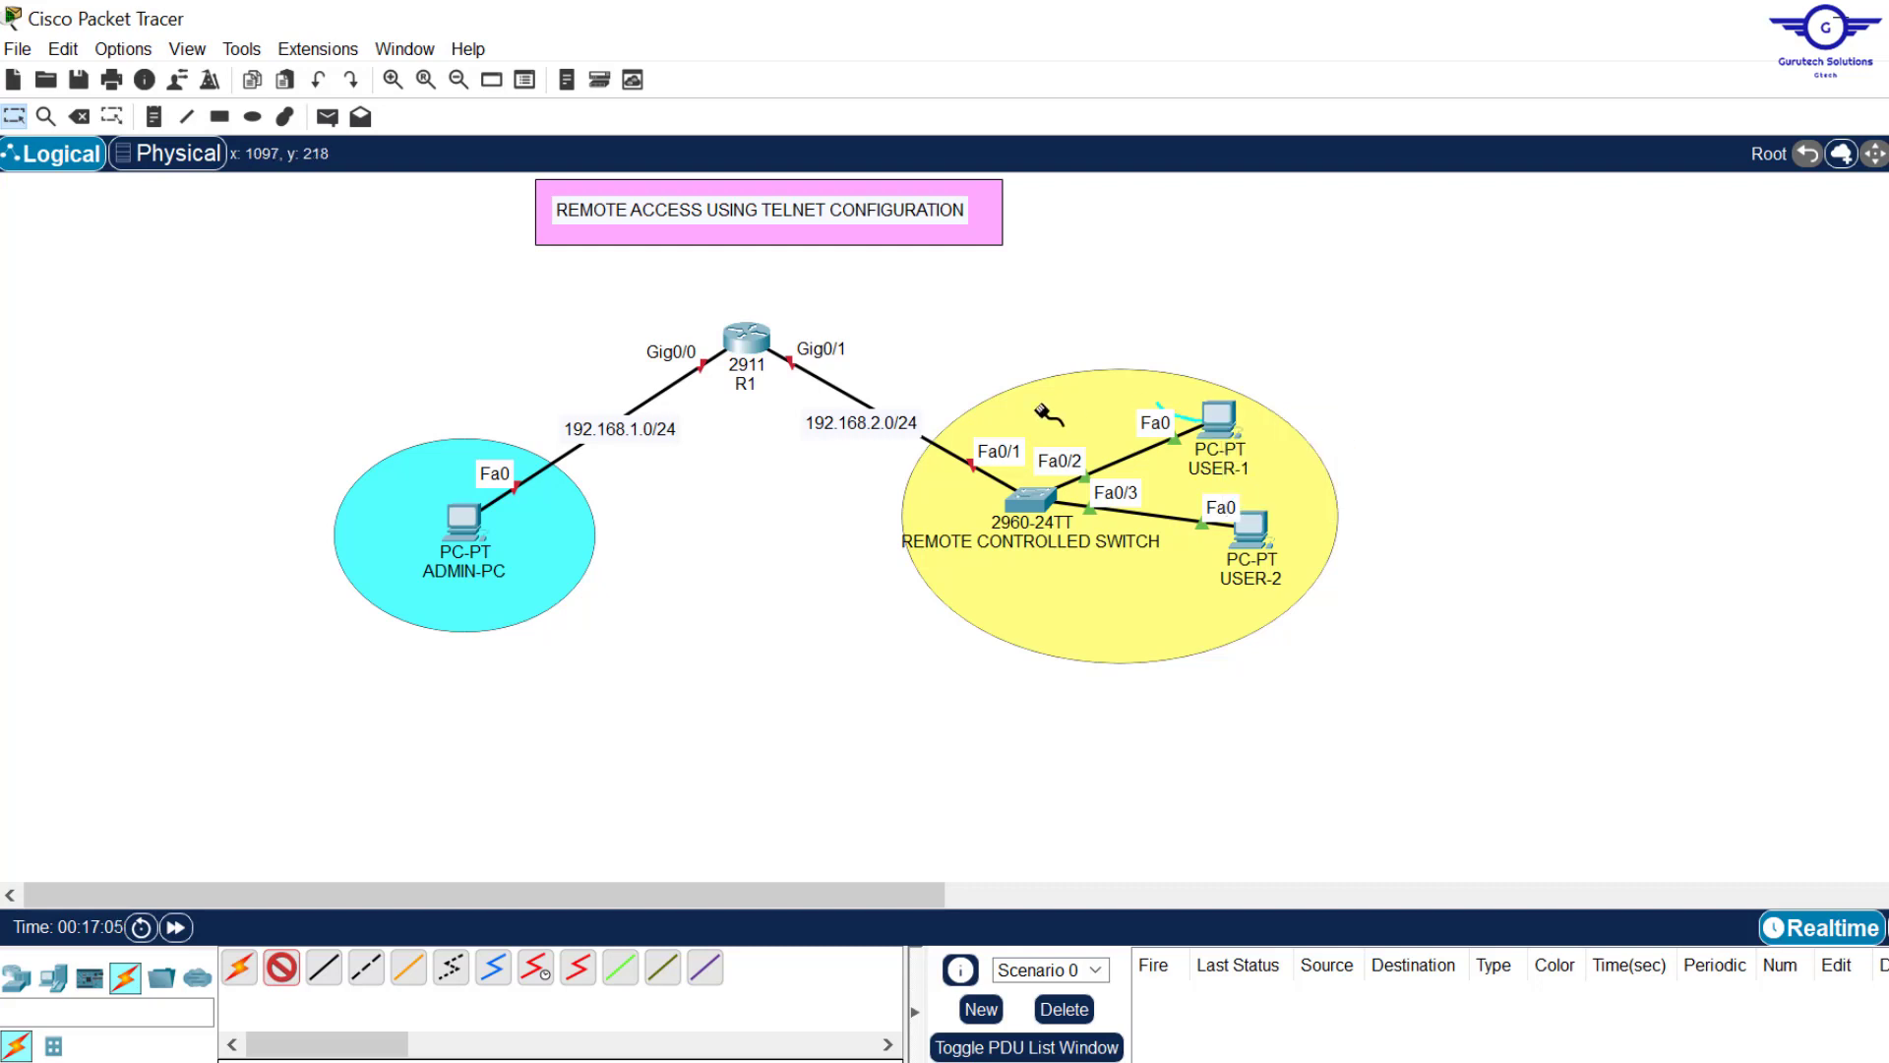
pyautogui.click(1033, 500)
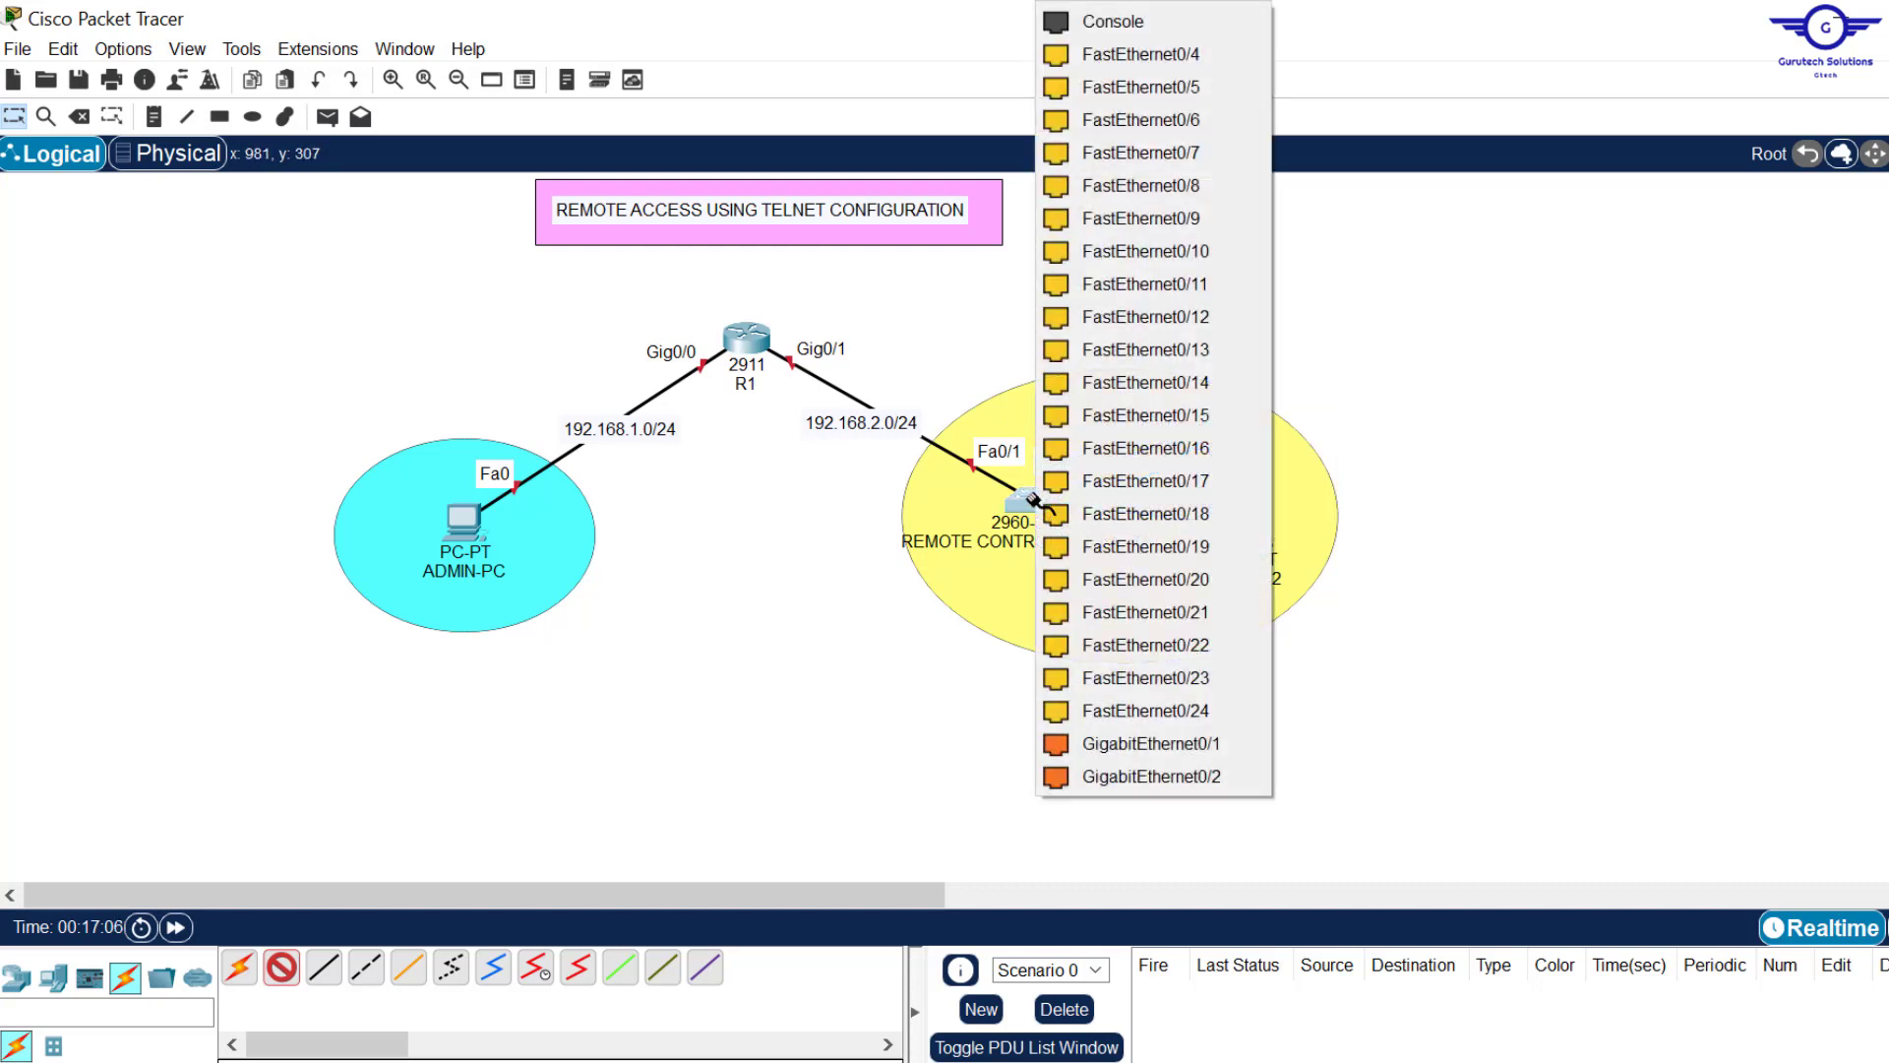
pyautogui.click(1147, 29)
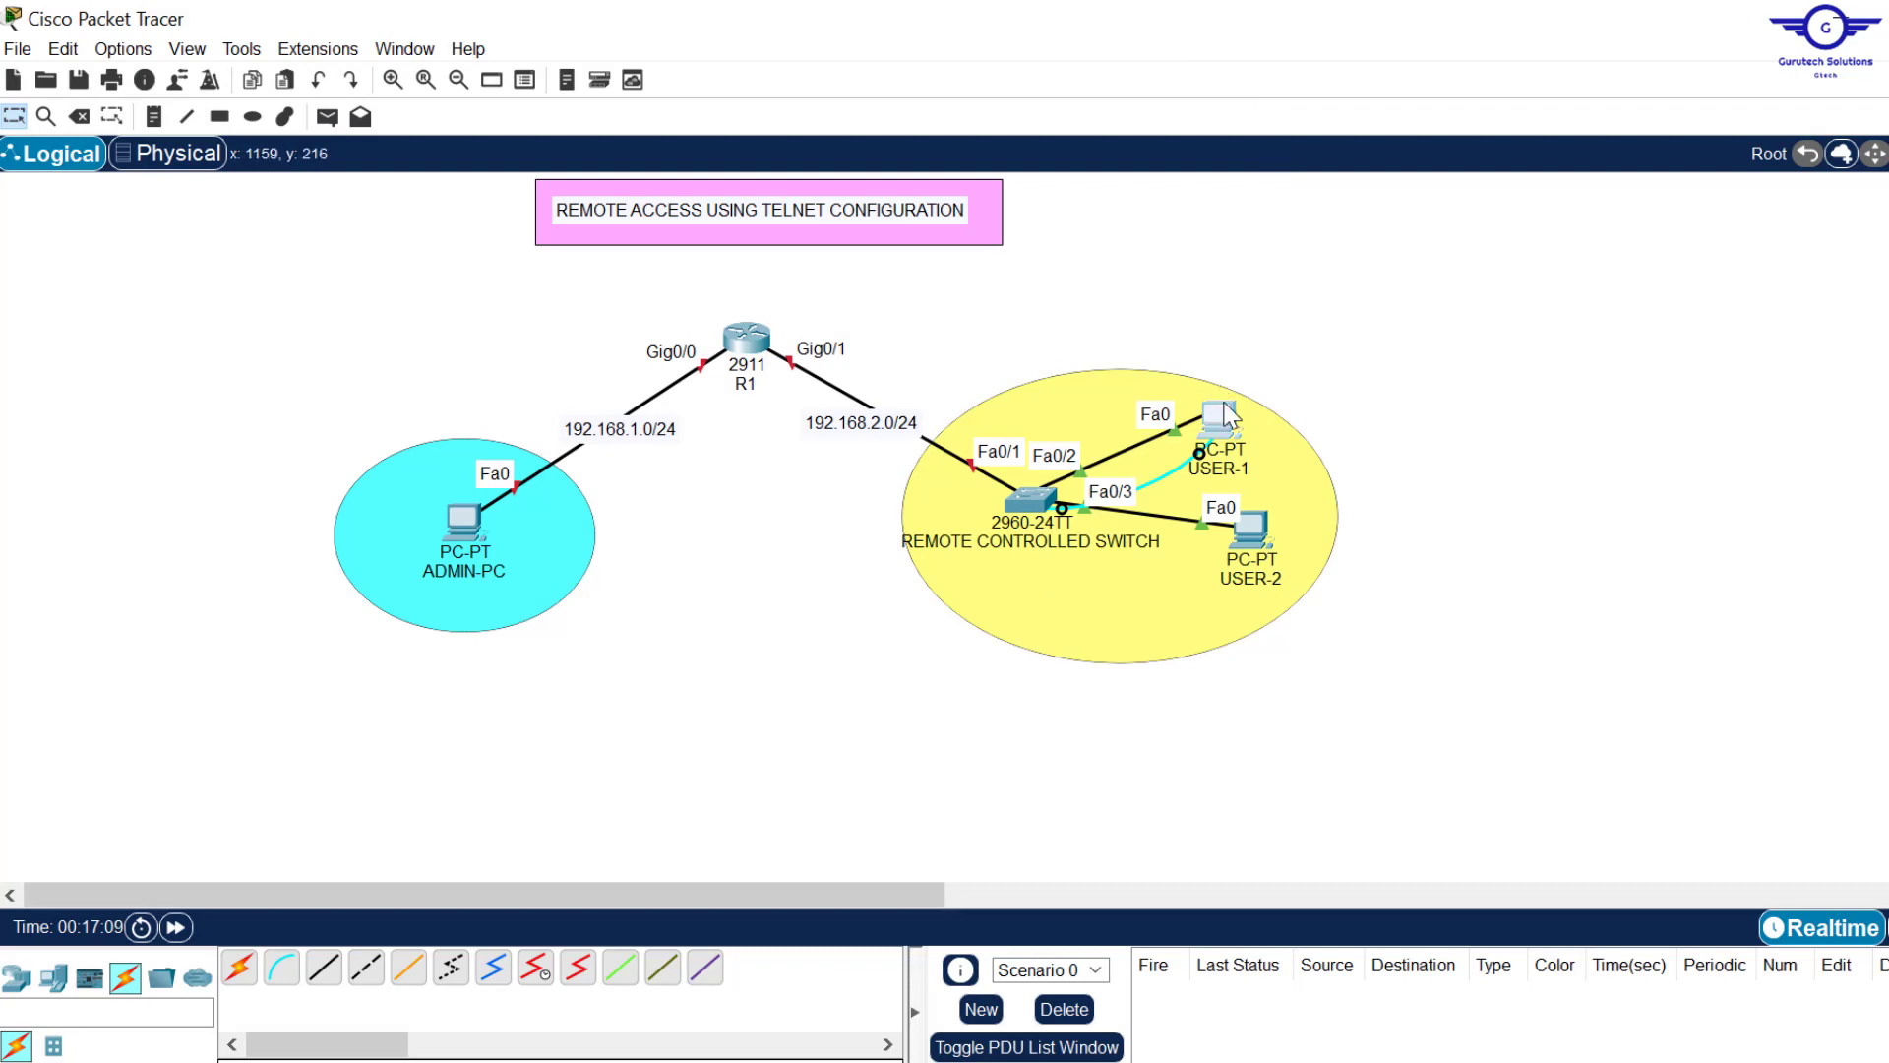
# Step: Open USER-1's Desktop Terminal with default serial settings and wake the switch to its Switch> prompt
pyautogui.click(1218, 417)
pyautogui.click(857, 222)
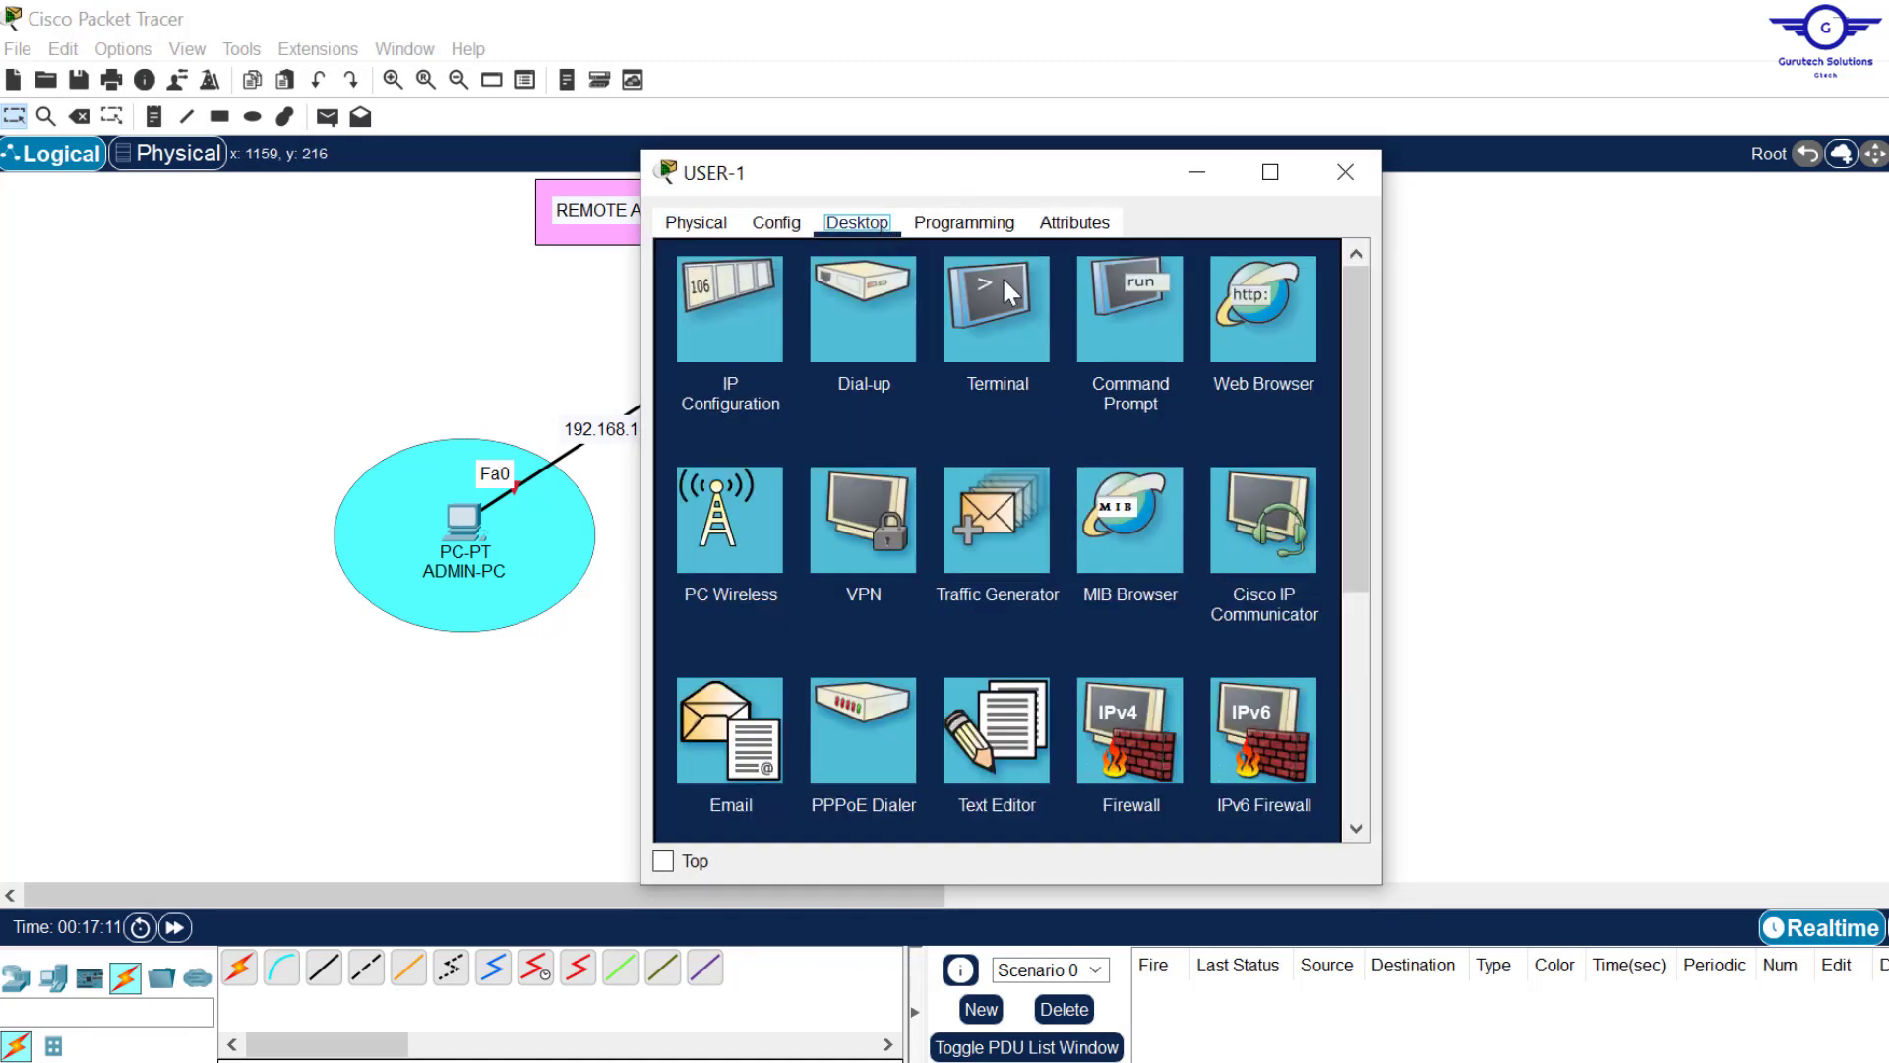
pyautogui.click(1010, 331)
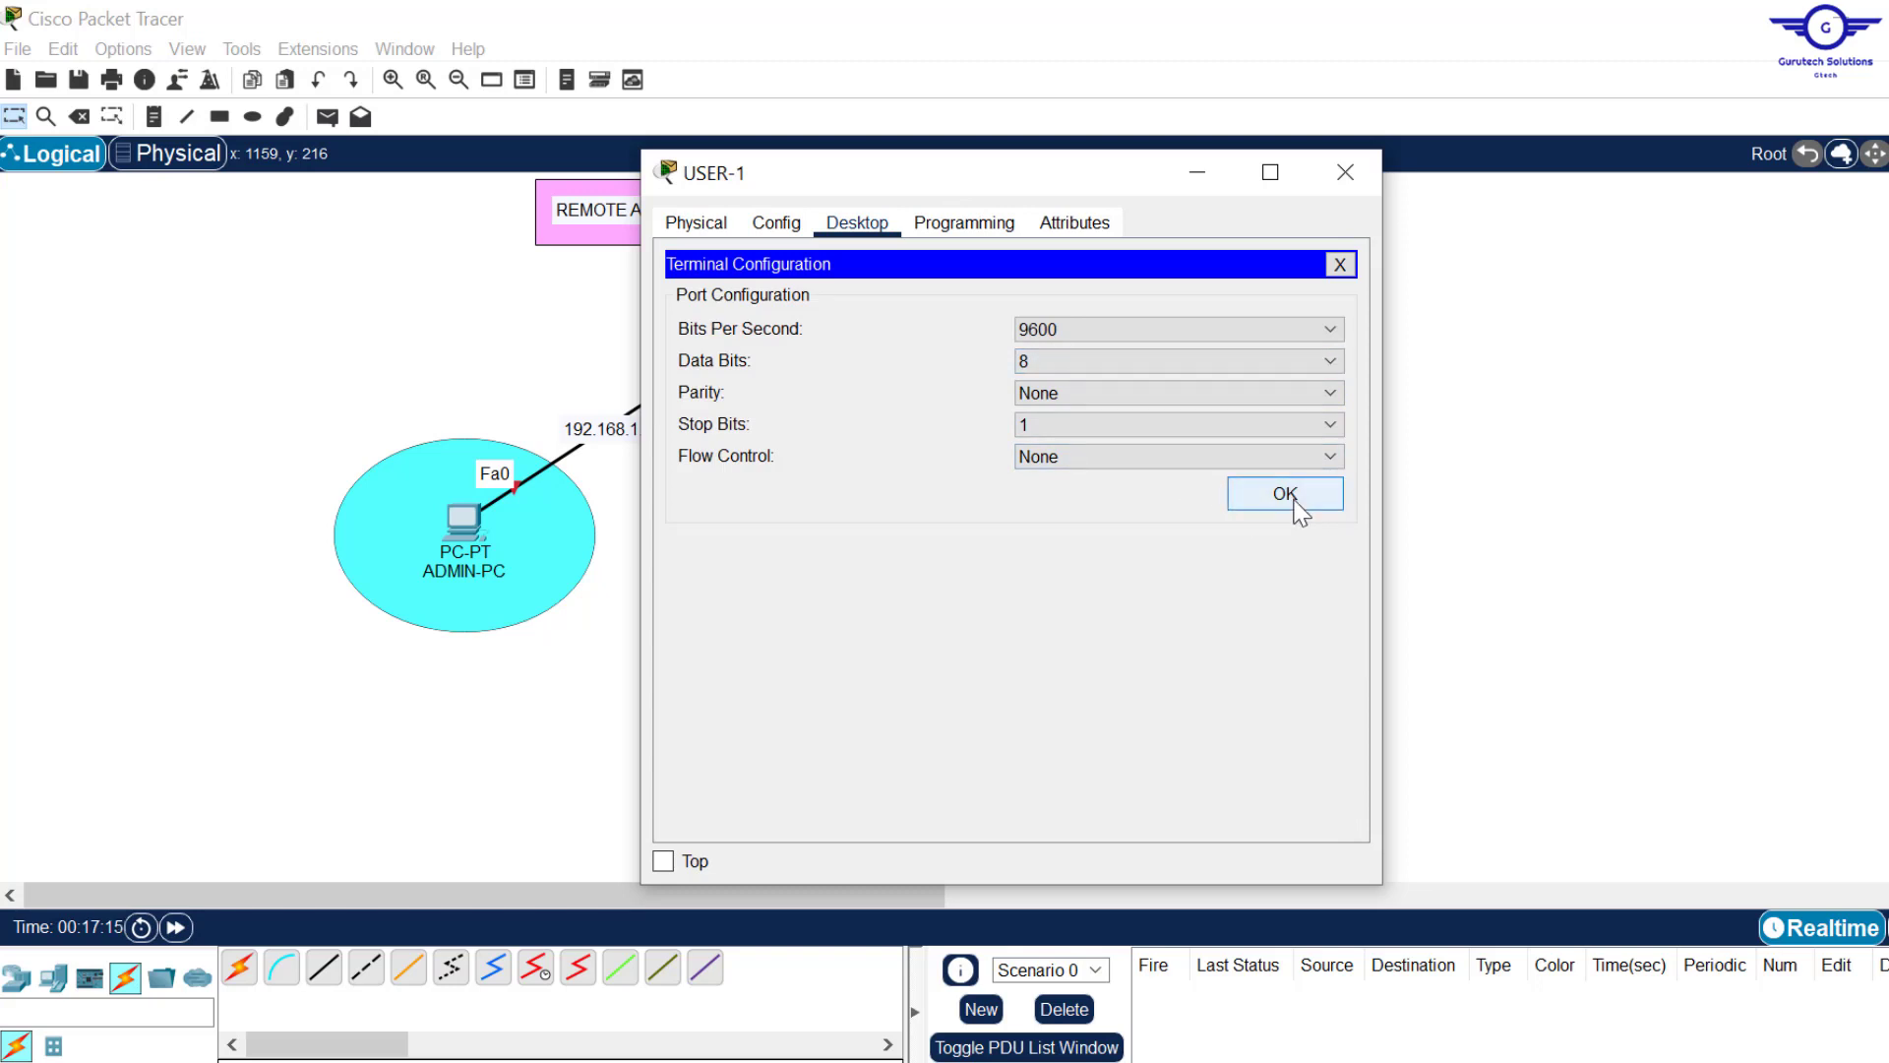
pyautogui.click(1284, 498)
pyautogui.press('Return')
pyautogui.press('Return')
pyautogui.press('Return')
pyautogui.press('Return')
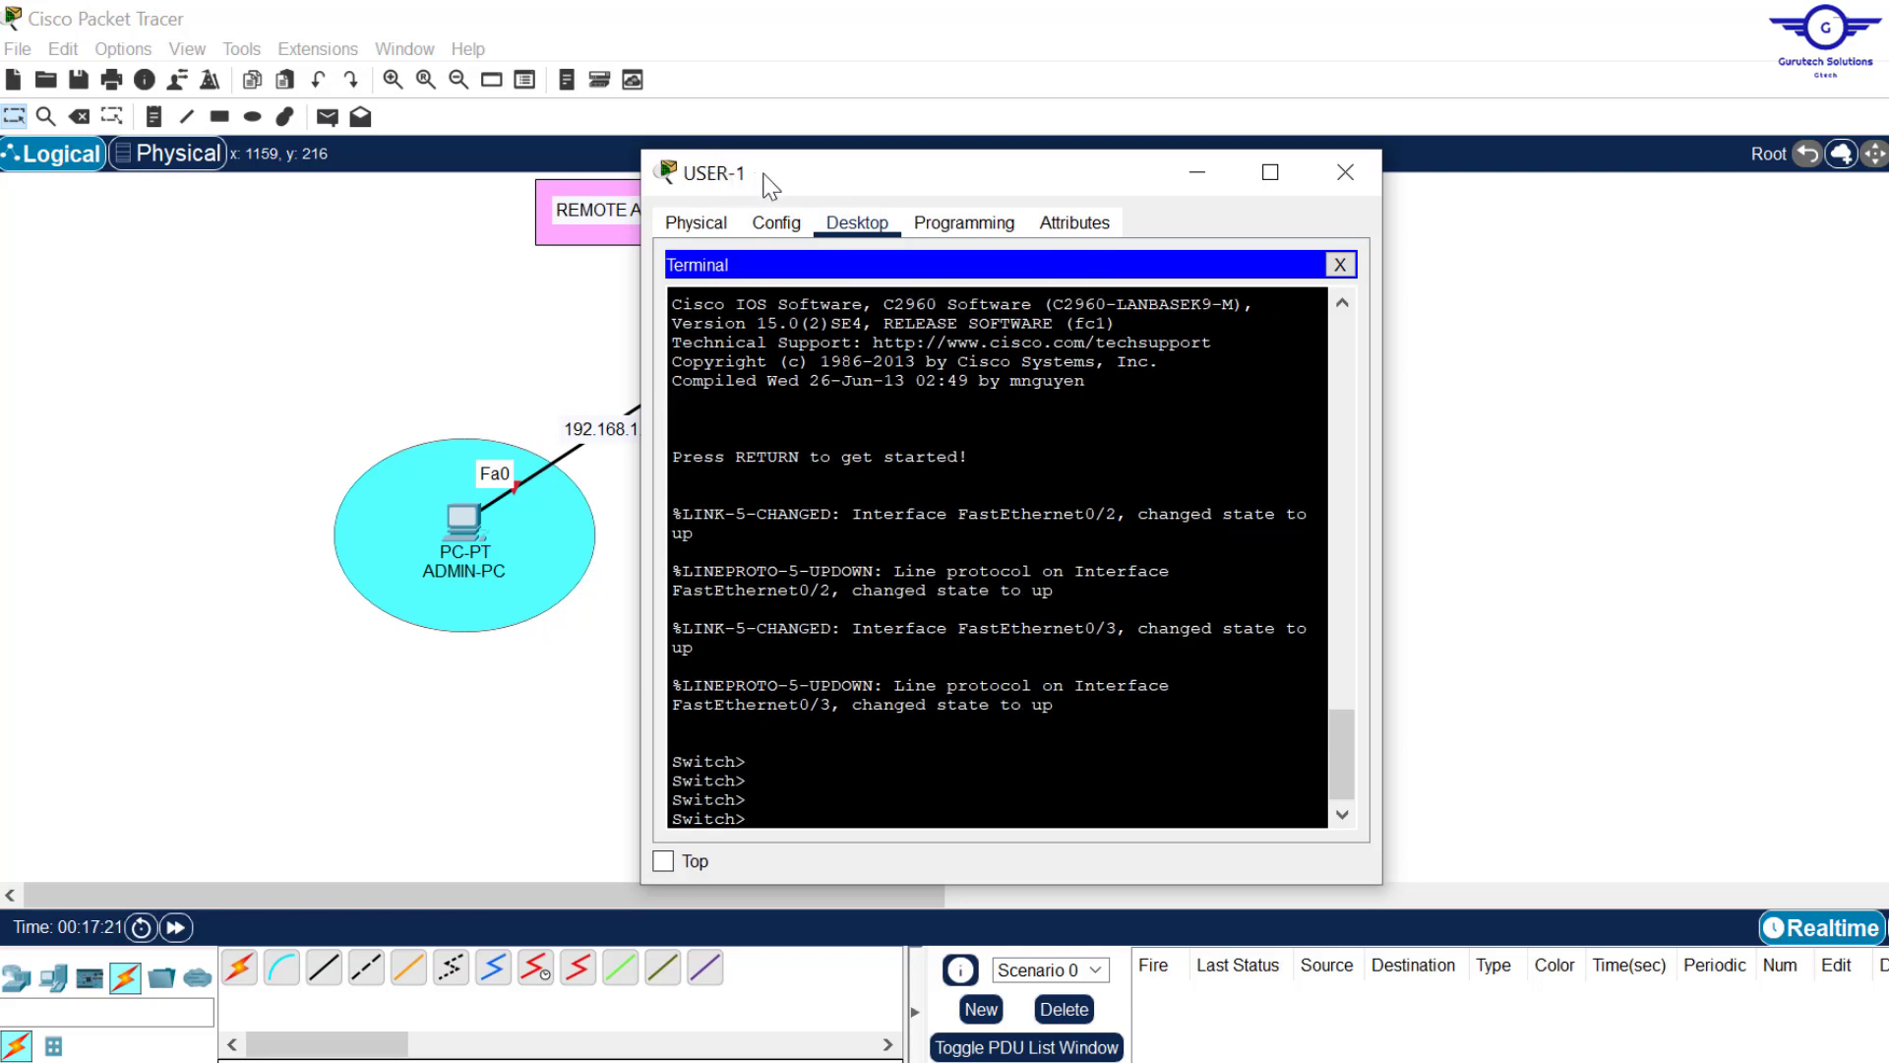
pyautogui.moveTo(757, 173); pyautogui.dragTo(887, 193)
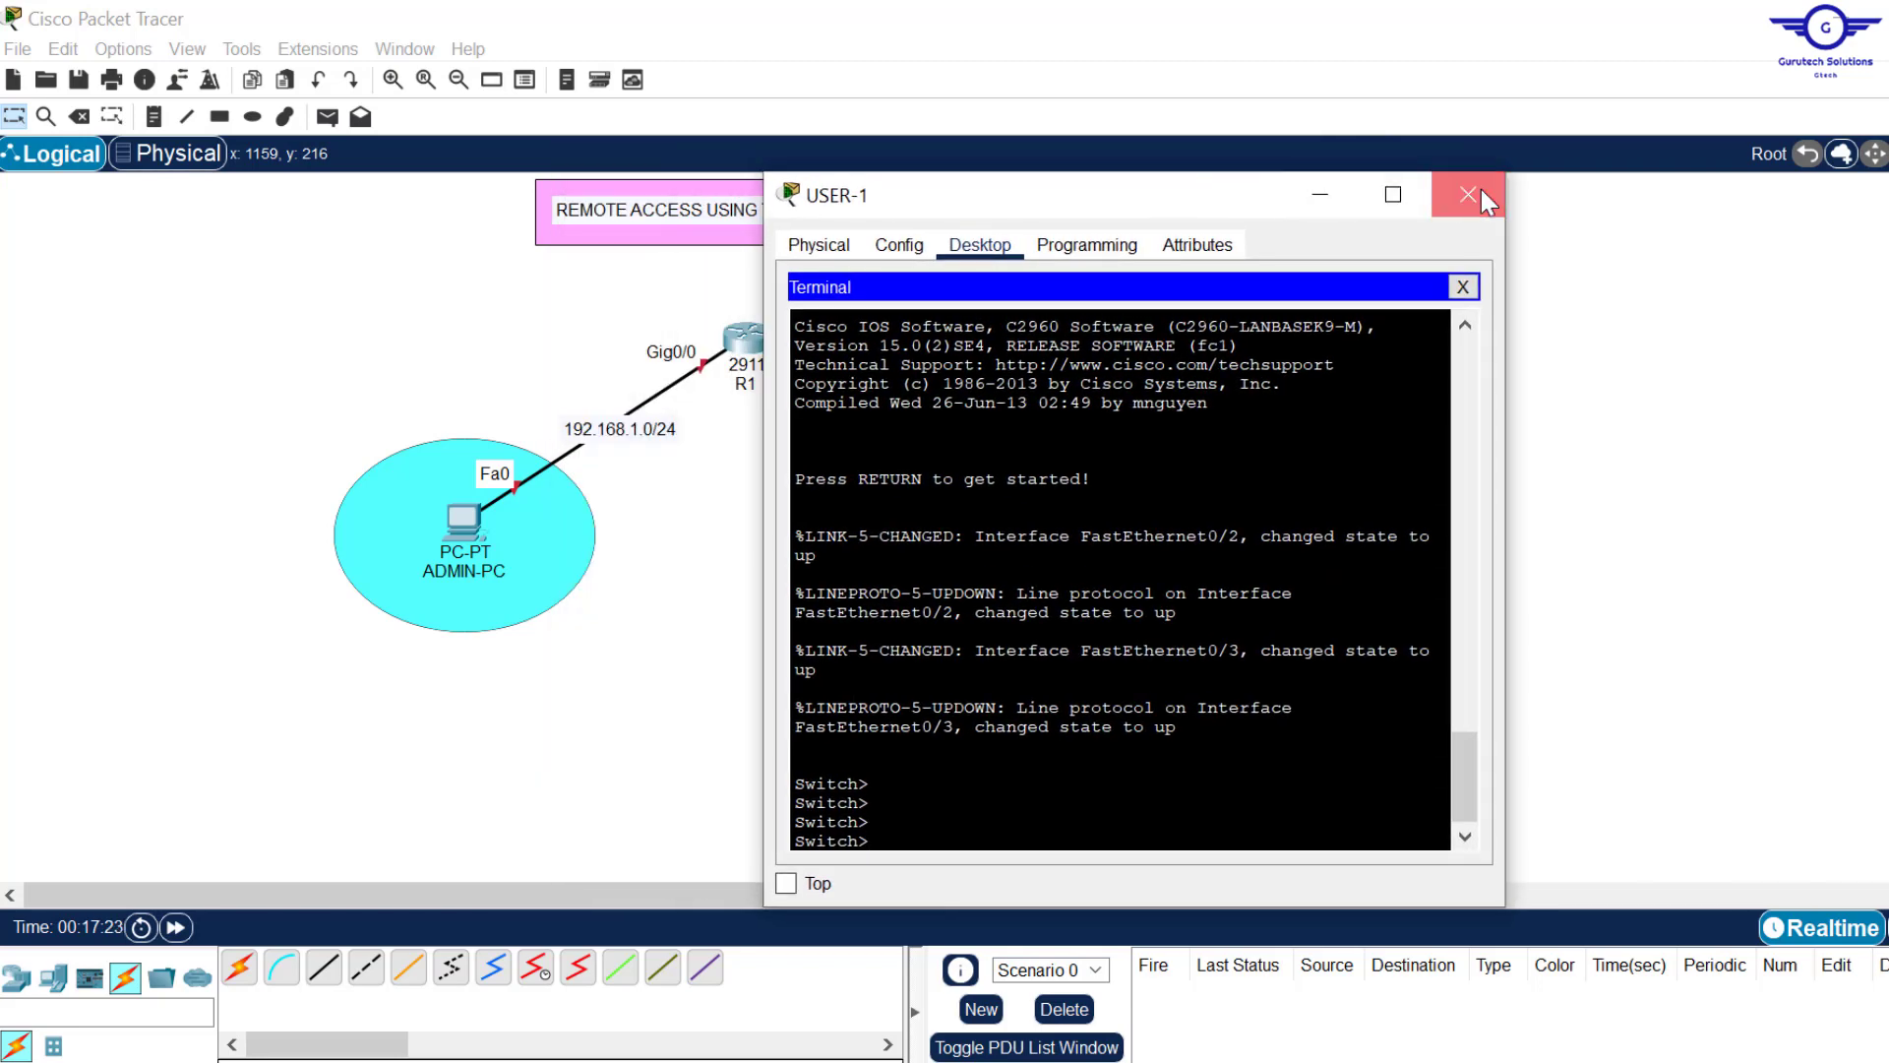
pyautogui.click(1480, 188)
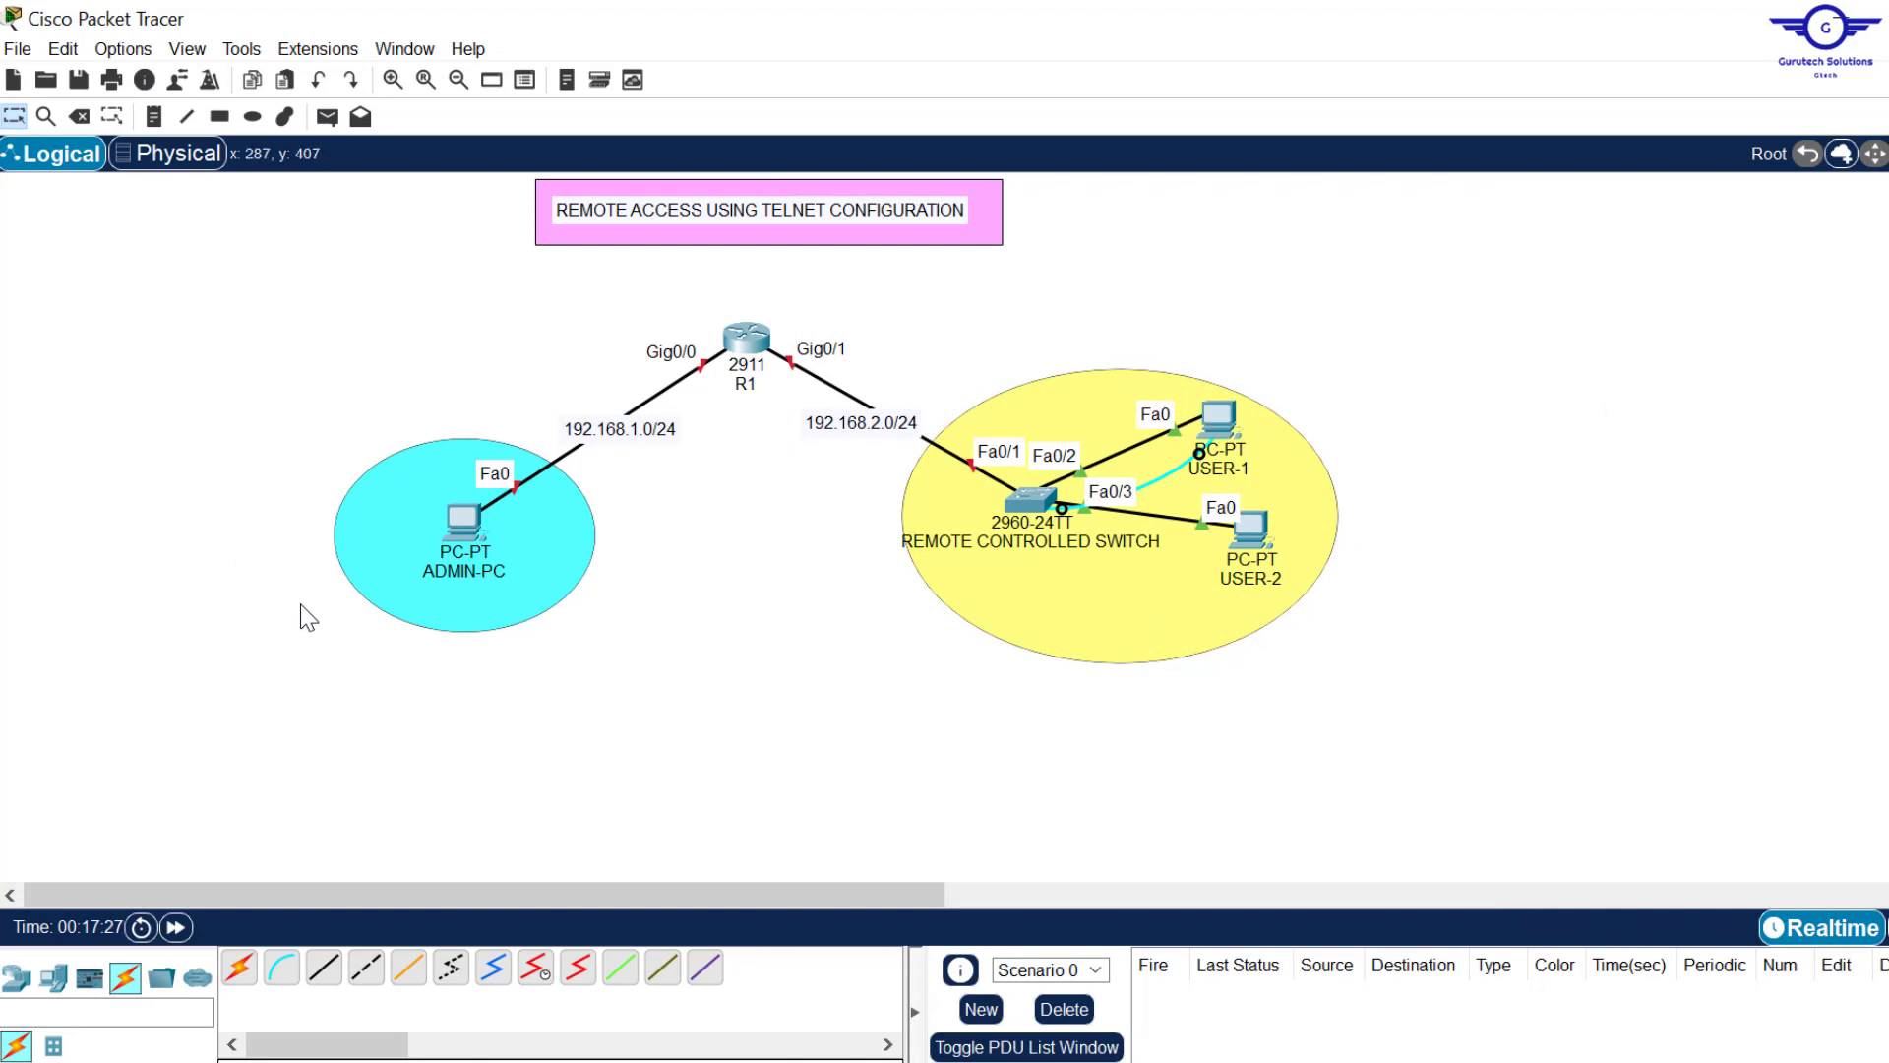
# Step: Delete the cyan console cable between USER-1 and the switch
pyautogui.press('Delete')
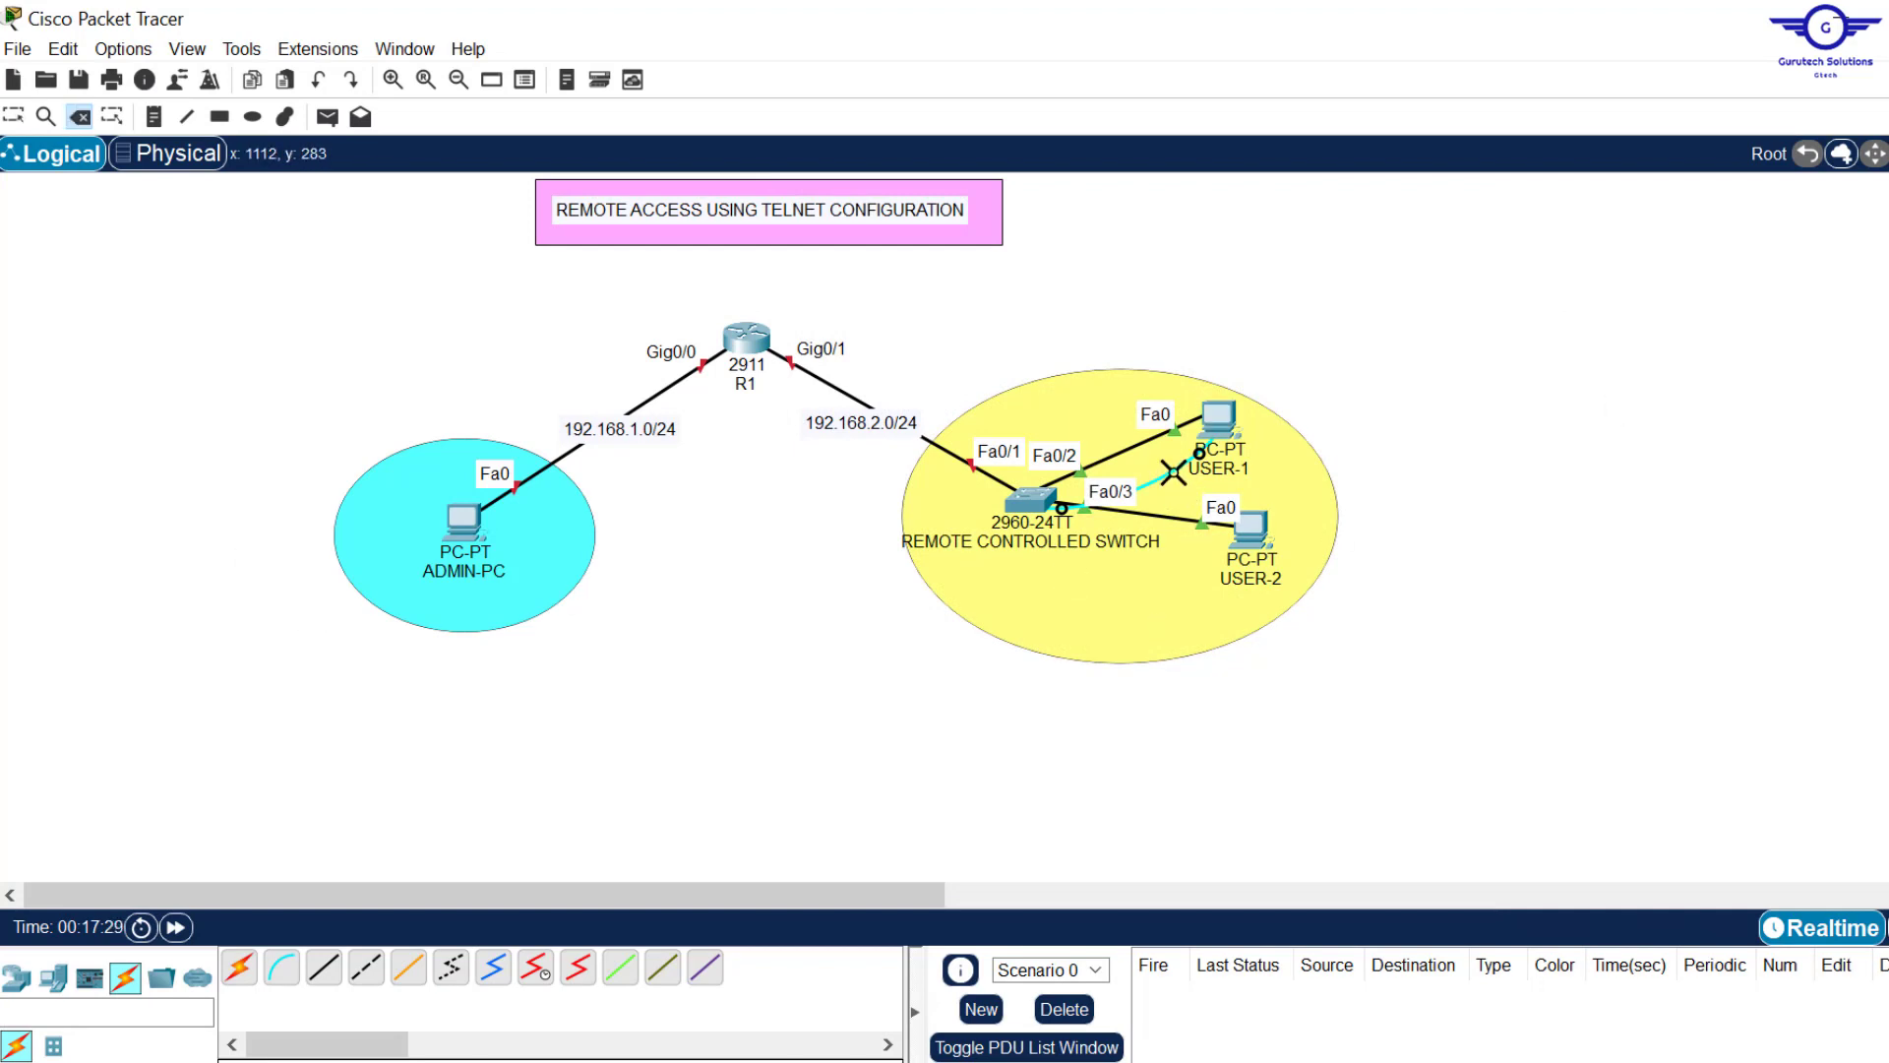
pyautogui.click(1174, 473)
pyautogui.press('Escape')
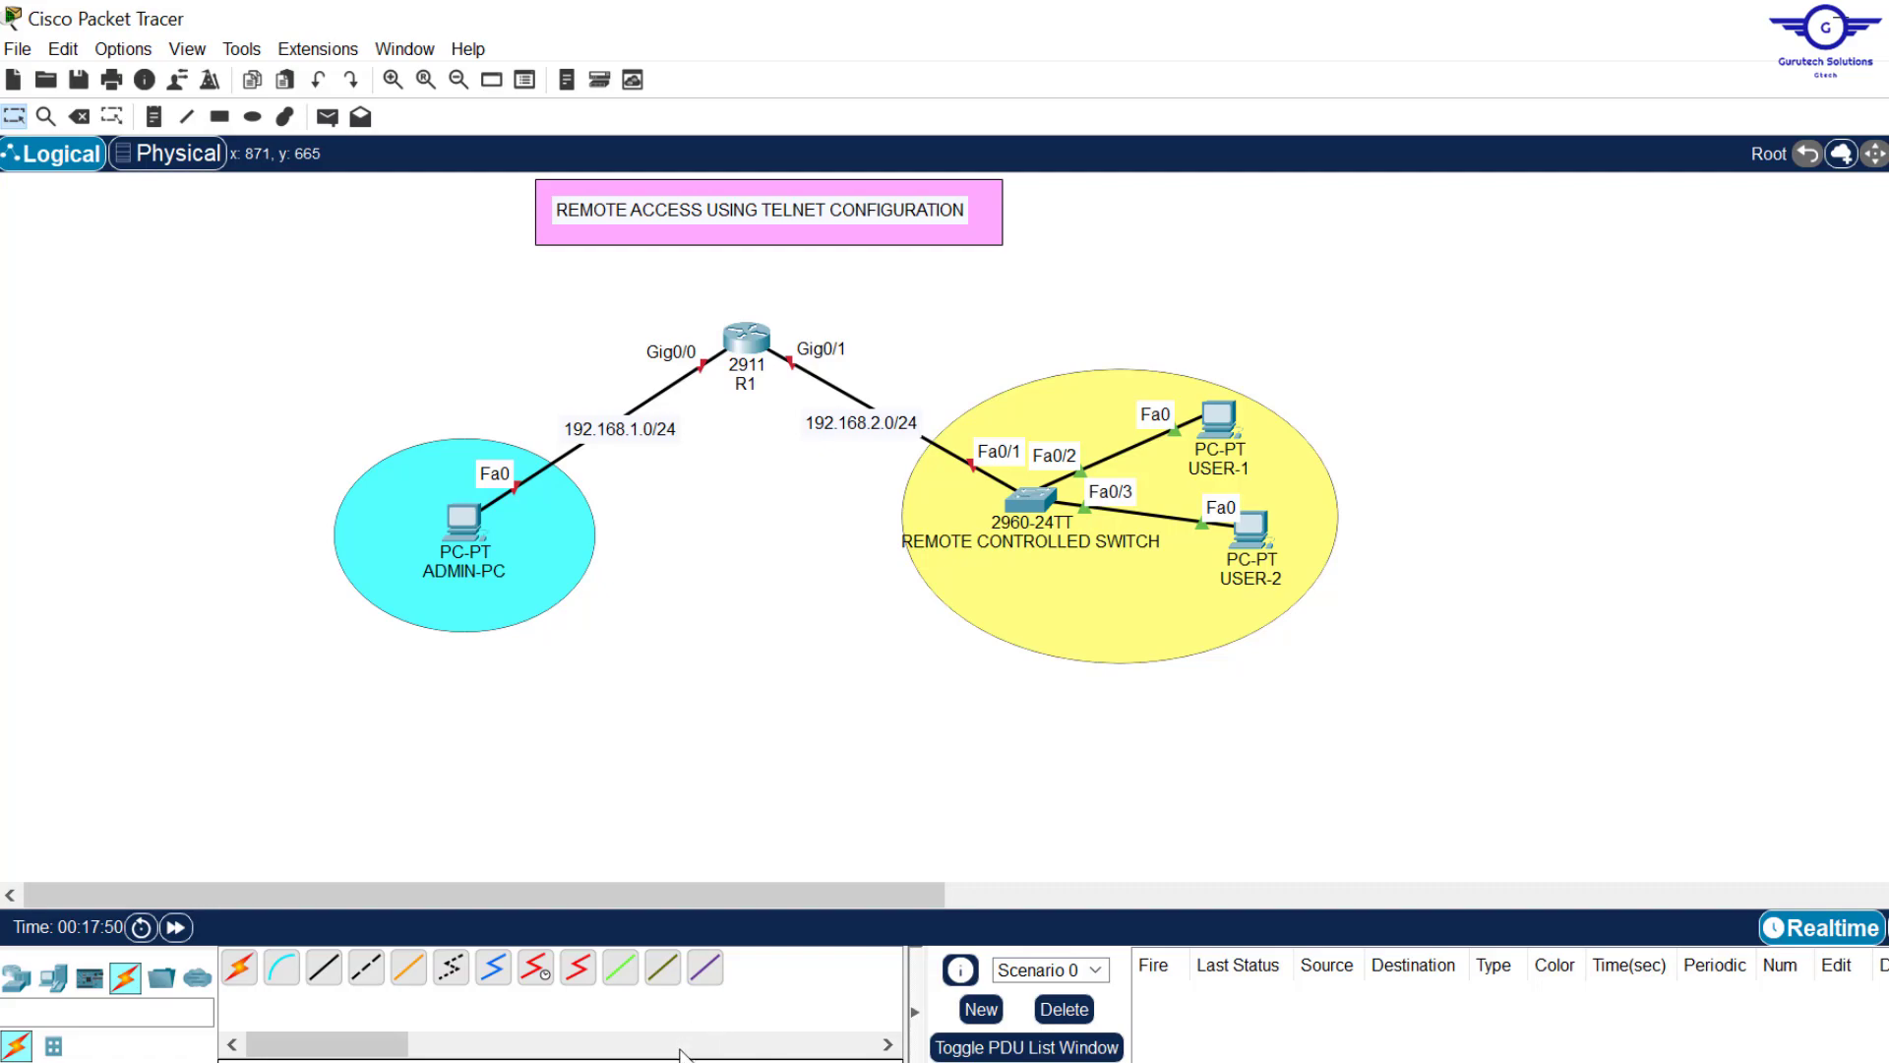
pyautogui.hotkey('alt', 'Tab')
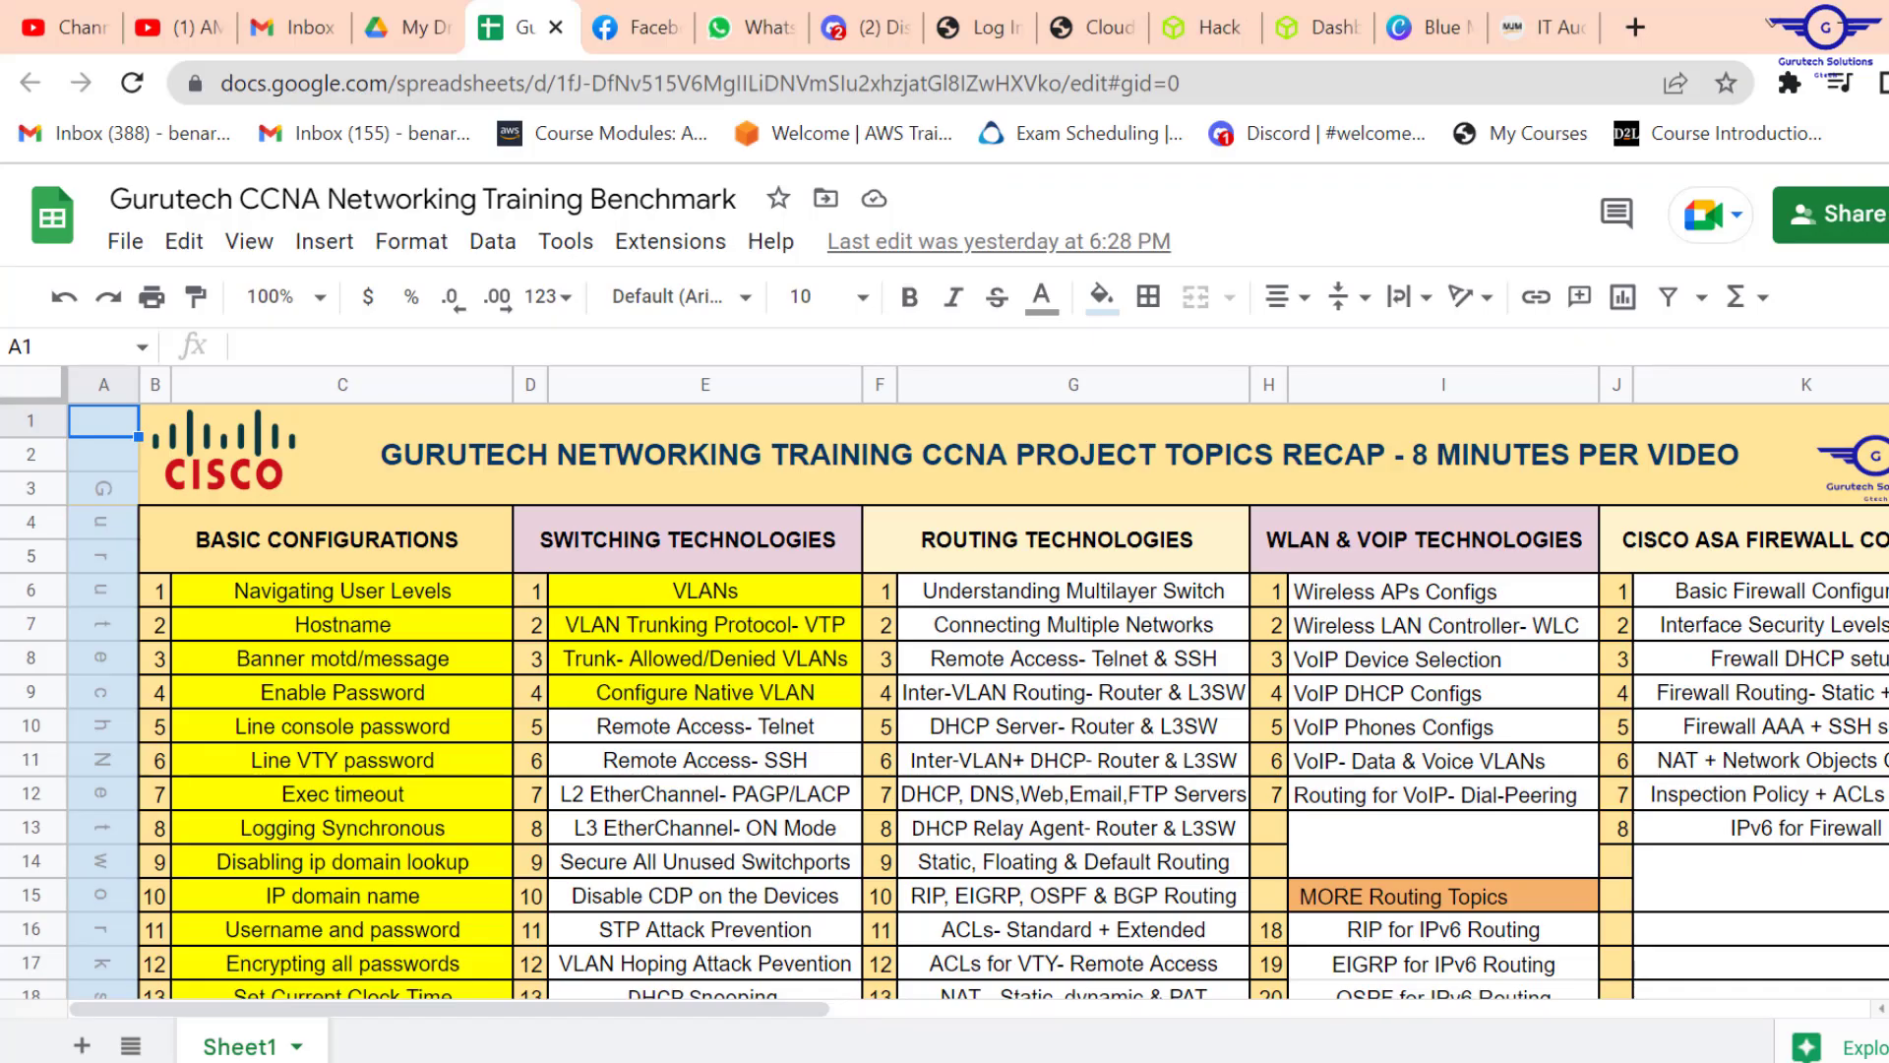
# Step: Select the Remote Access- Telnet topic in cell E10 of the CCNA tracker
pyautogui.hotkey('ctrl', 'shift', 'f')
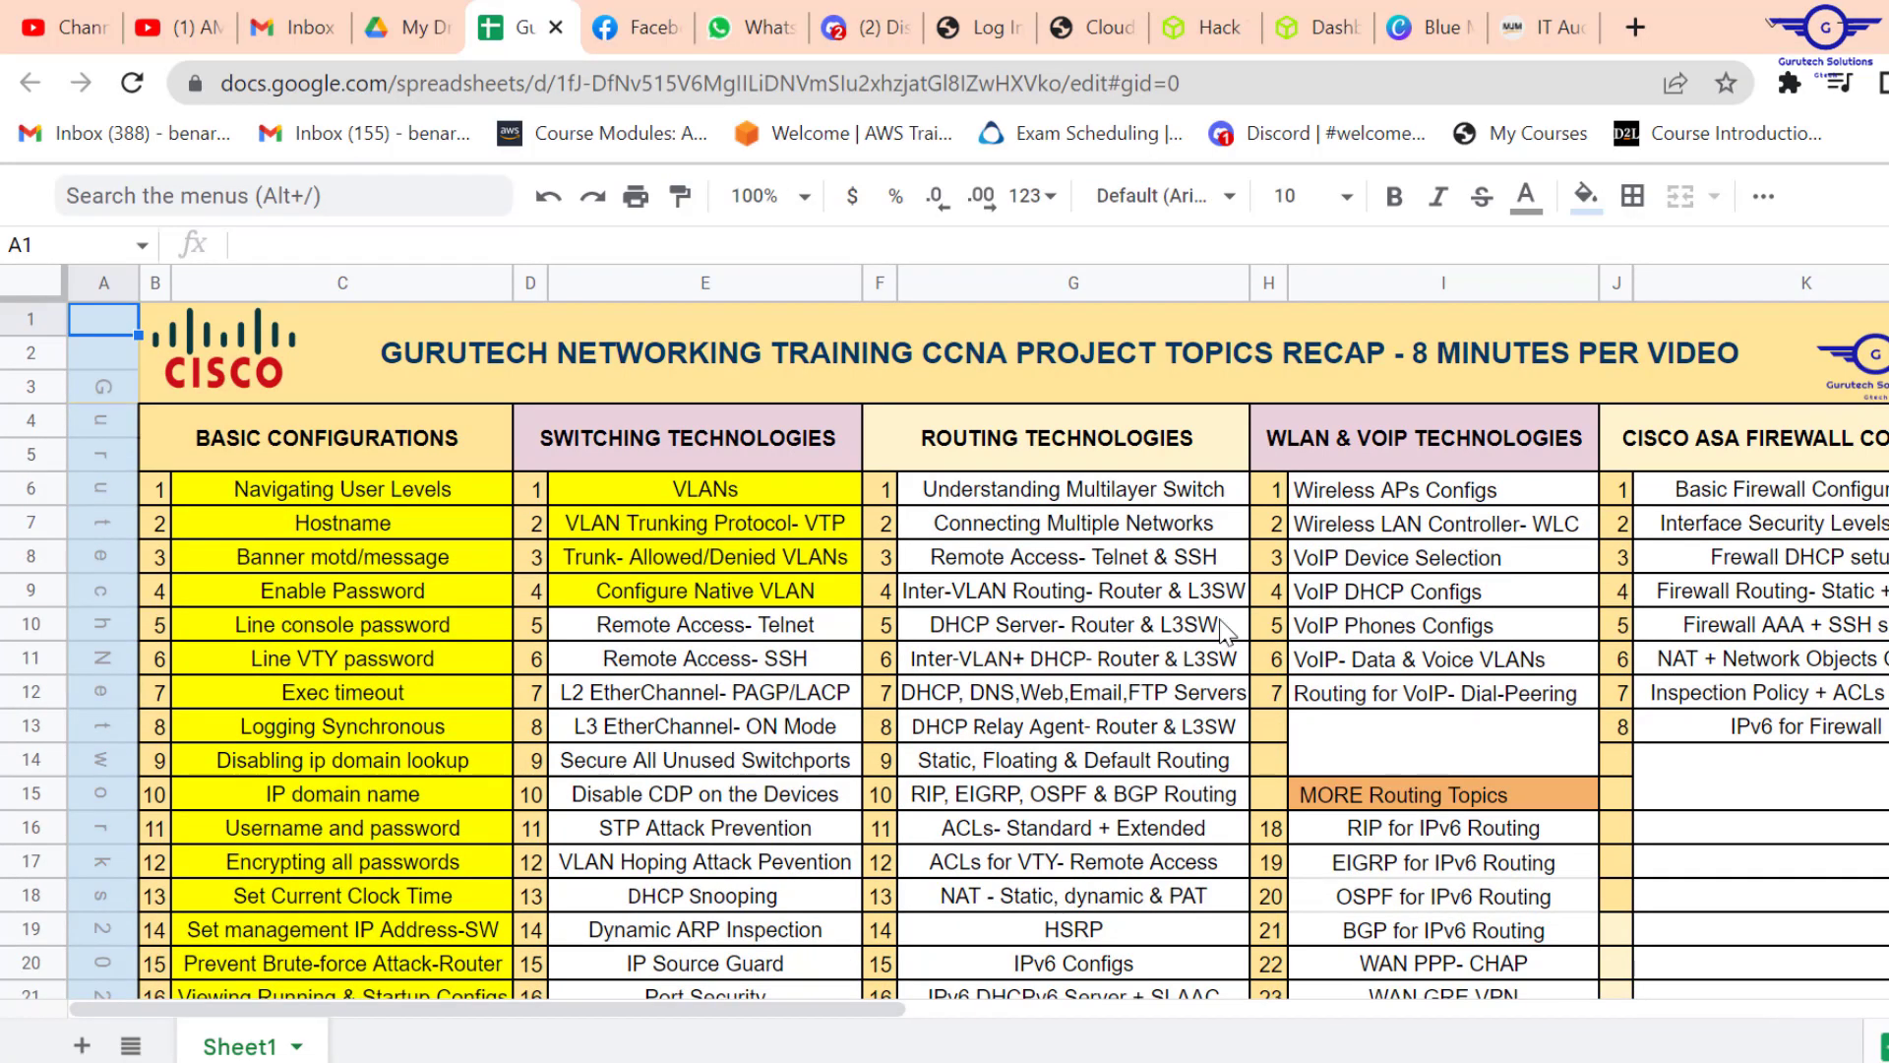
pyautogui.click(748, 626)
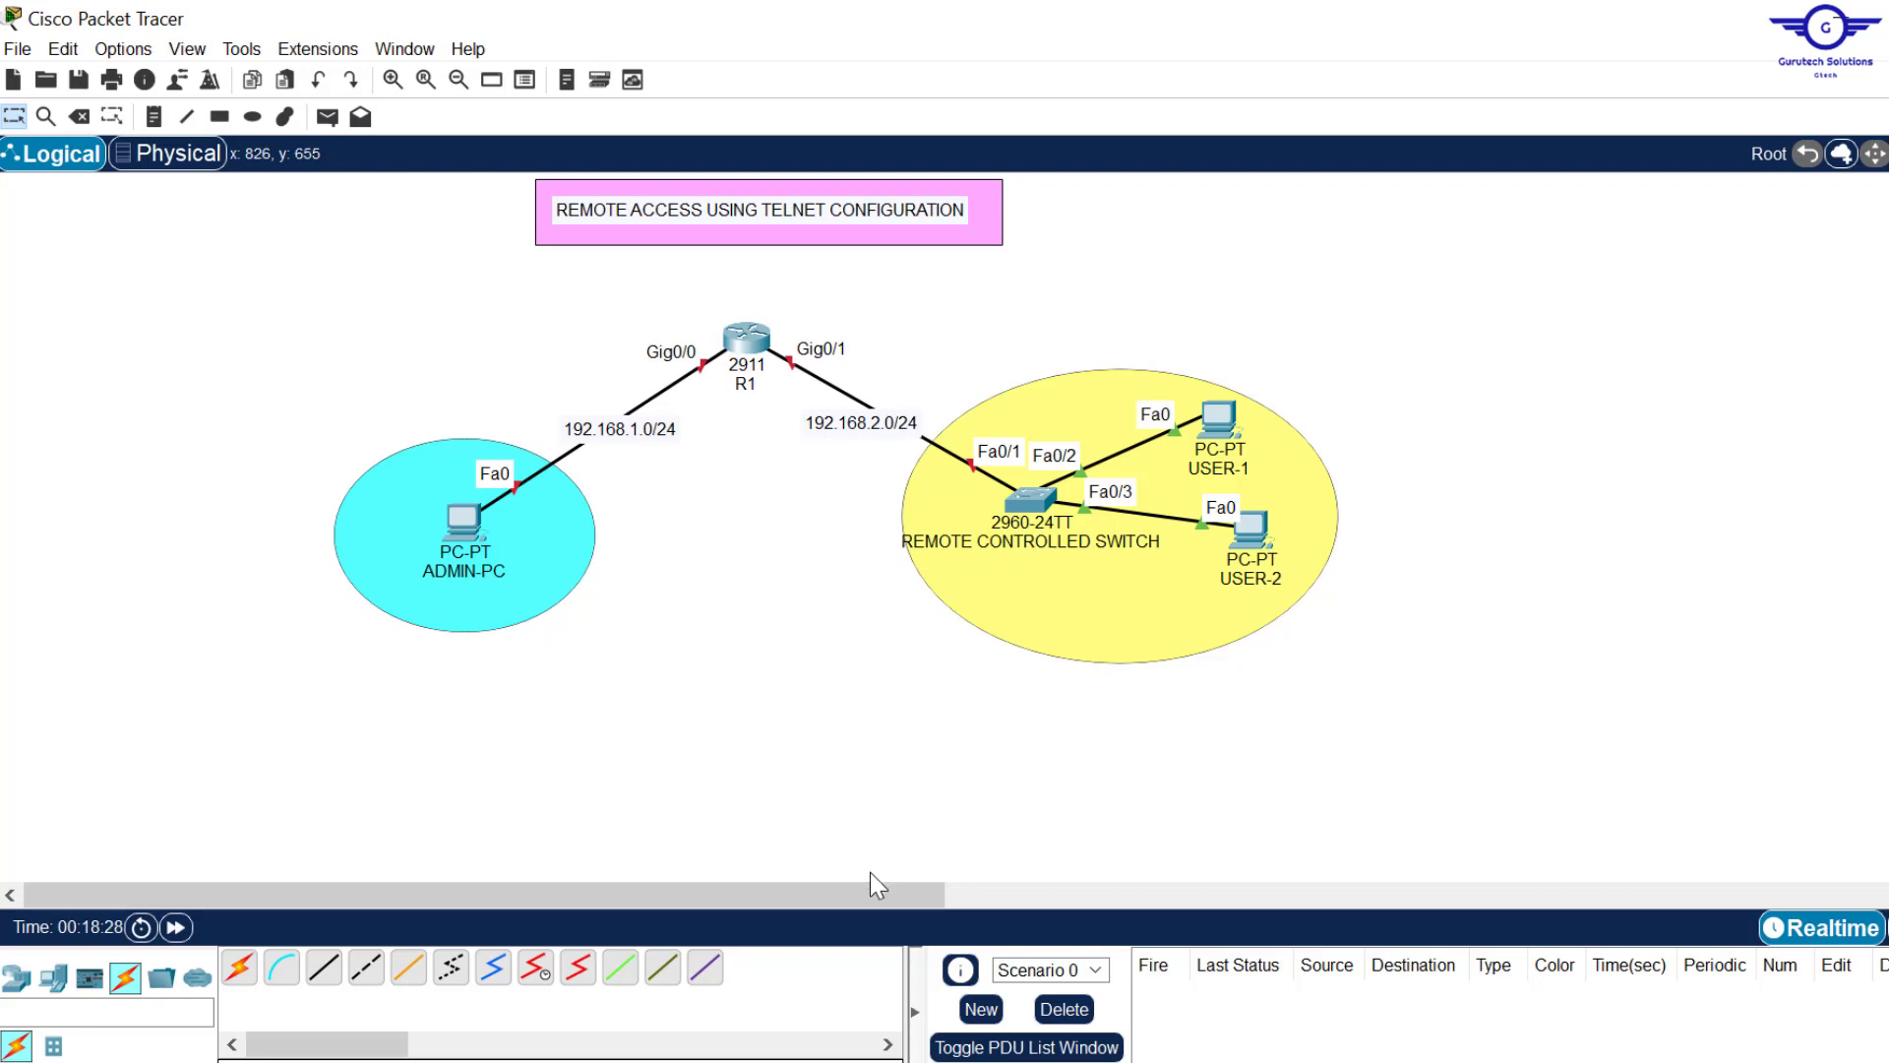
# Step: Read config-guide.txt and highlight step 2 about assigning IP addresses
pyautogui.hotkey('alt', 'Tab')
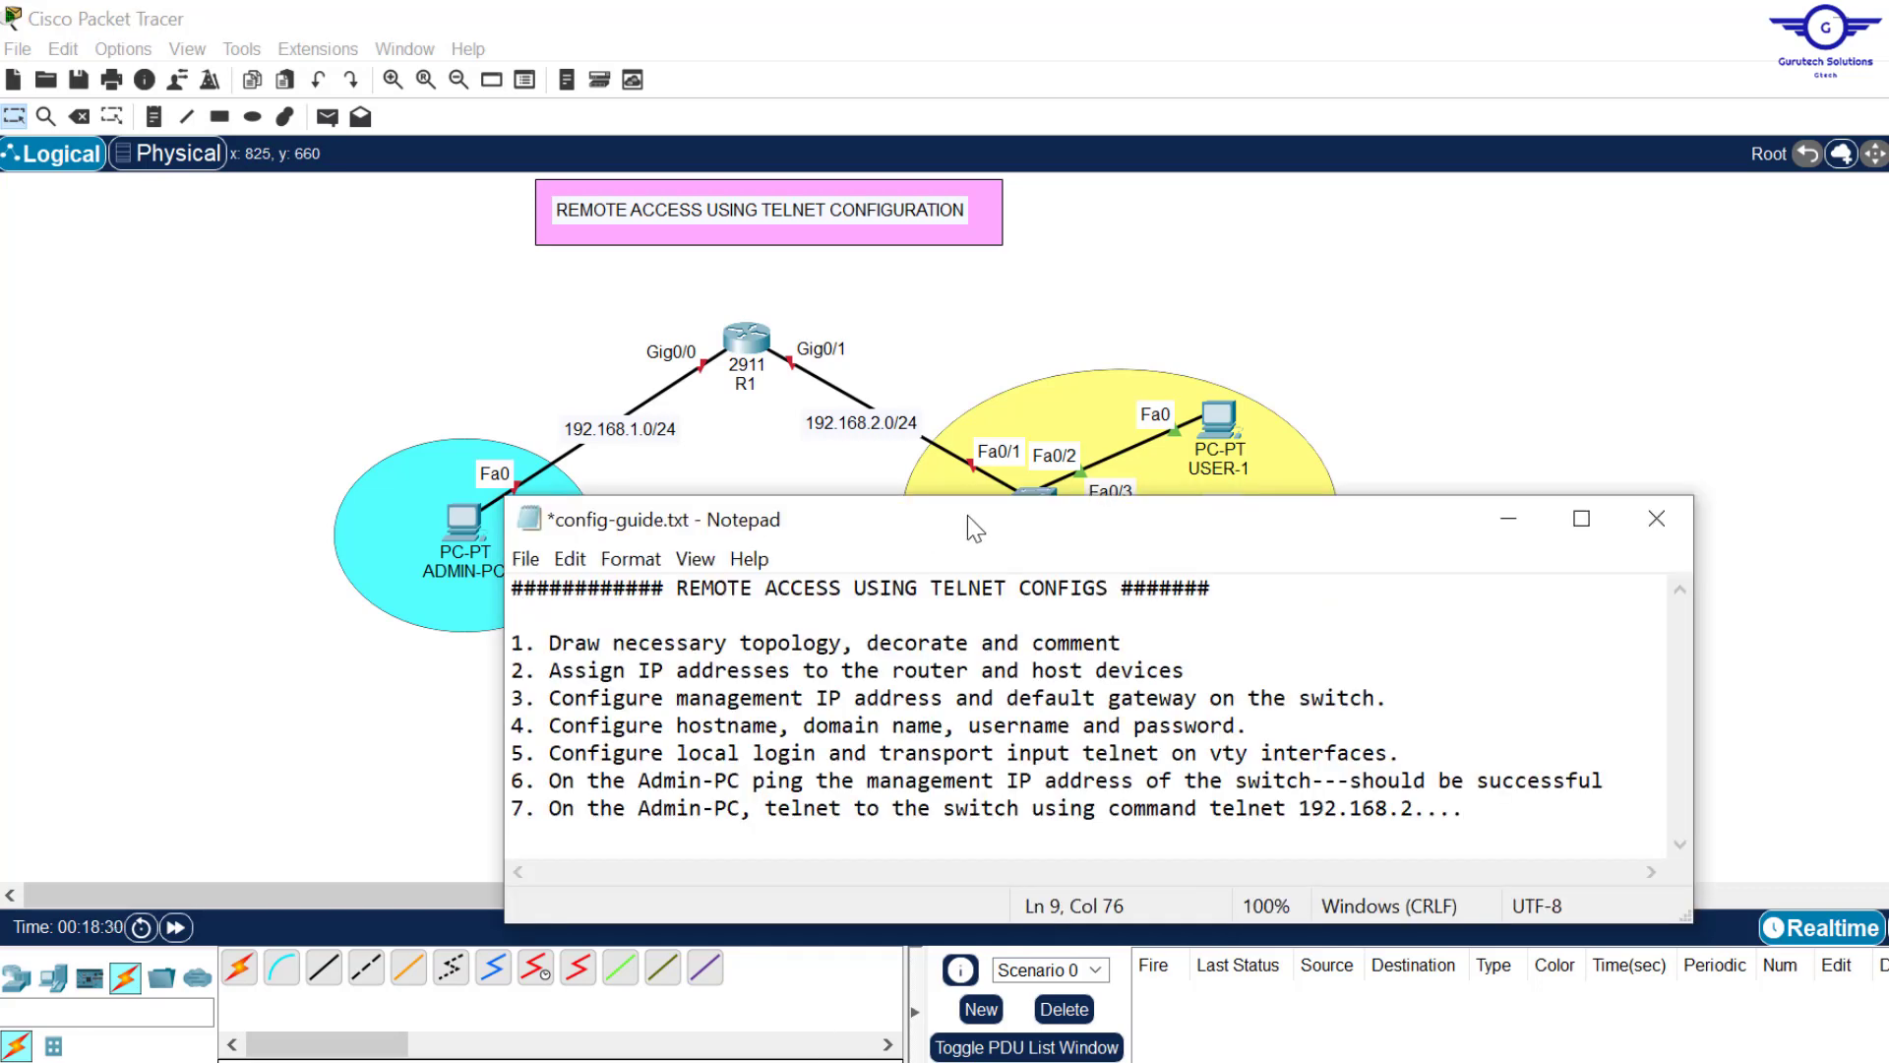
pyautogui.moveTo(966, 518); pyautogui.dragTo(811, 614)
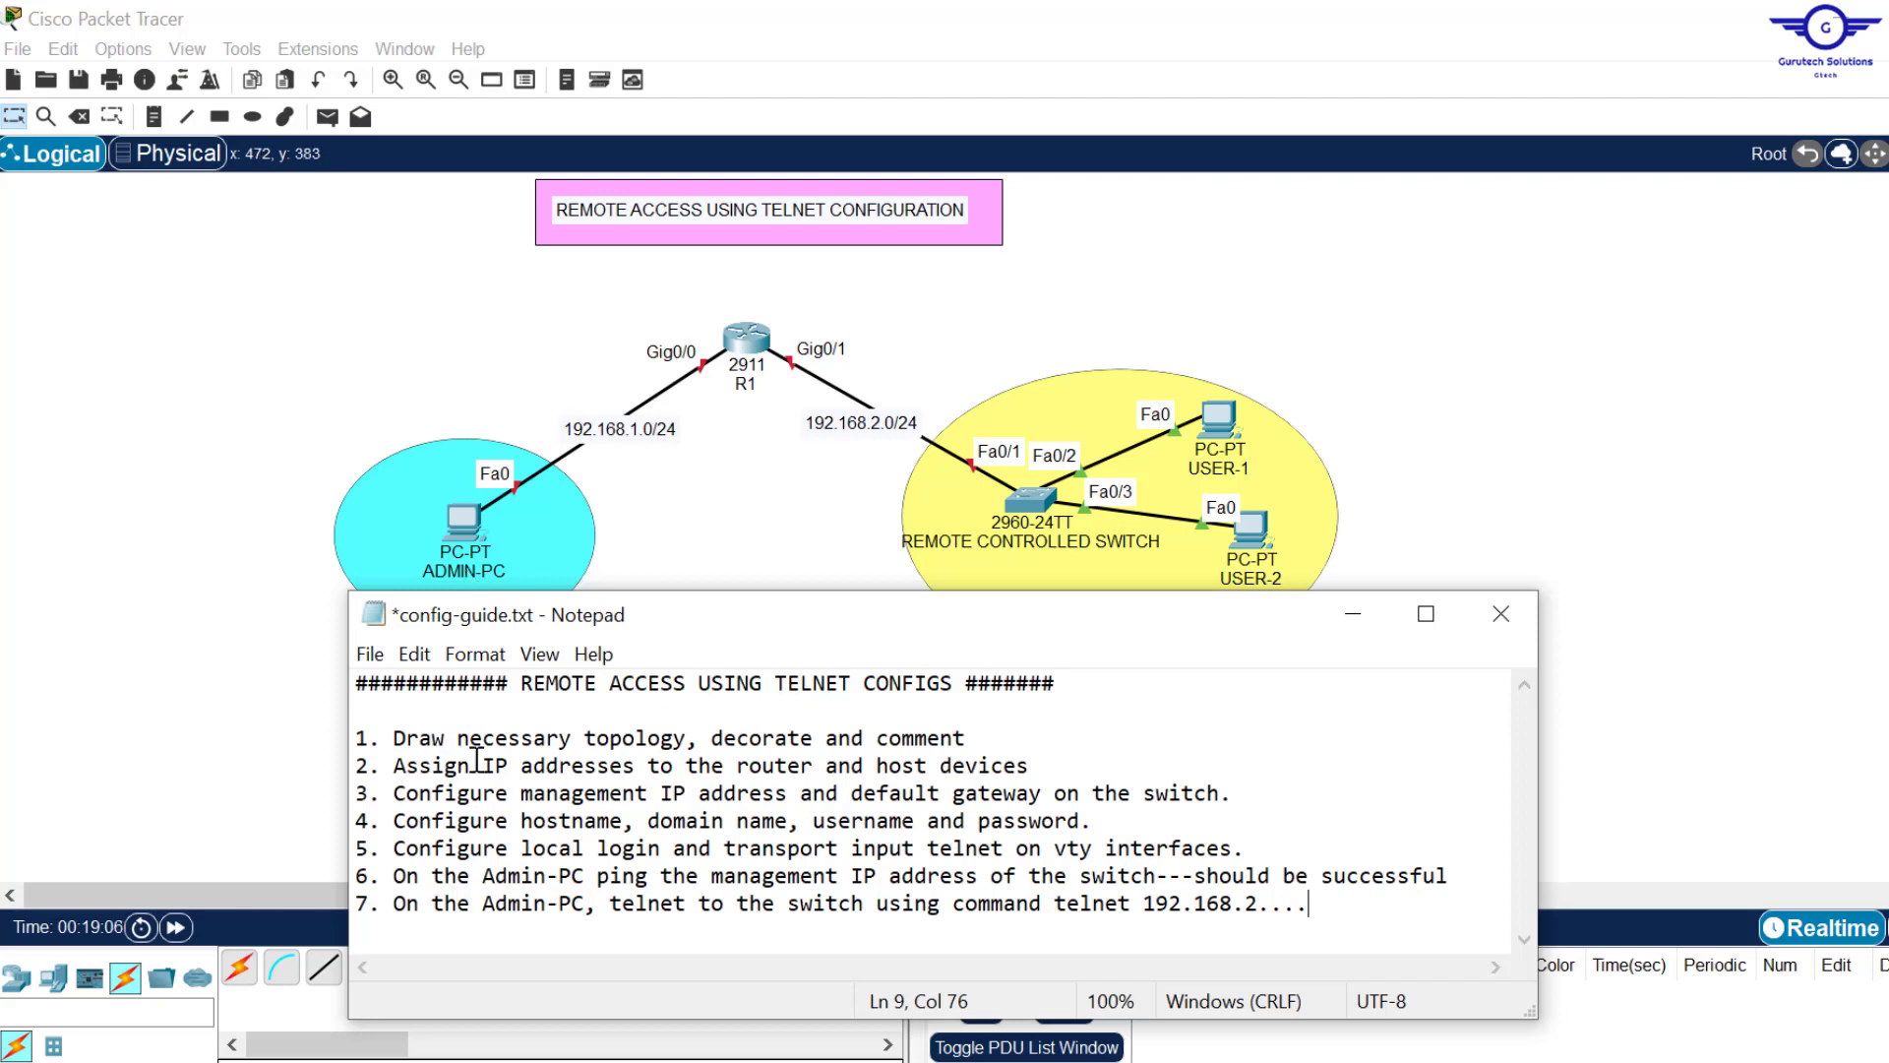
pyautogui.moveTo(389, 762); pyautogui.dragTo(1045, 759)
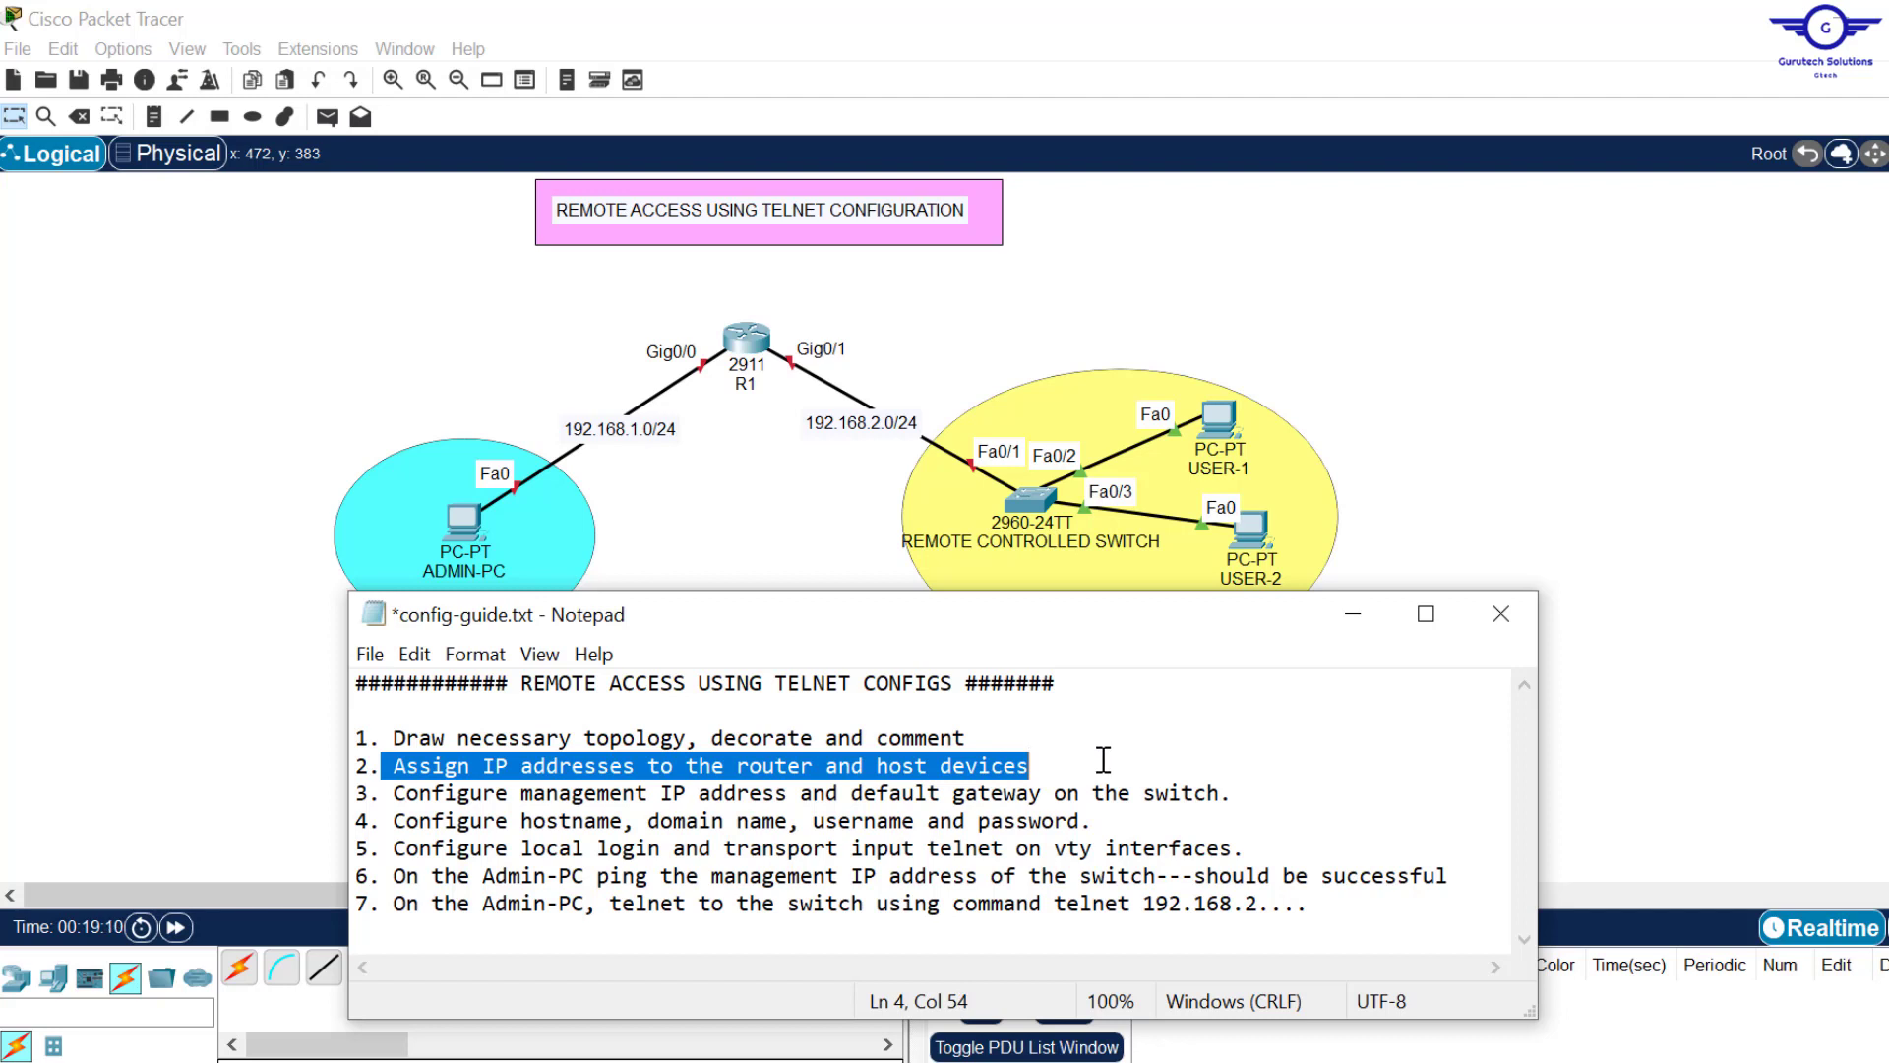
pyautogui.click(1437, 350)
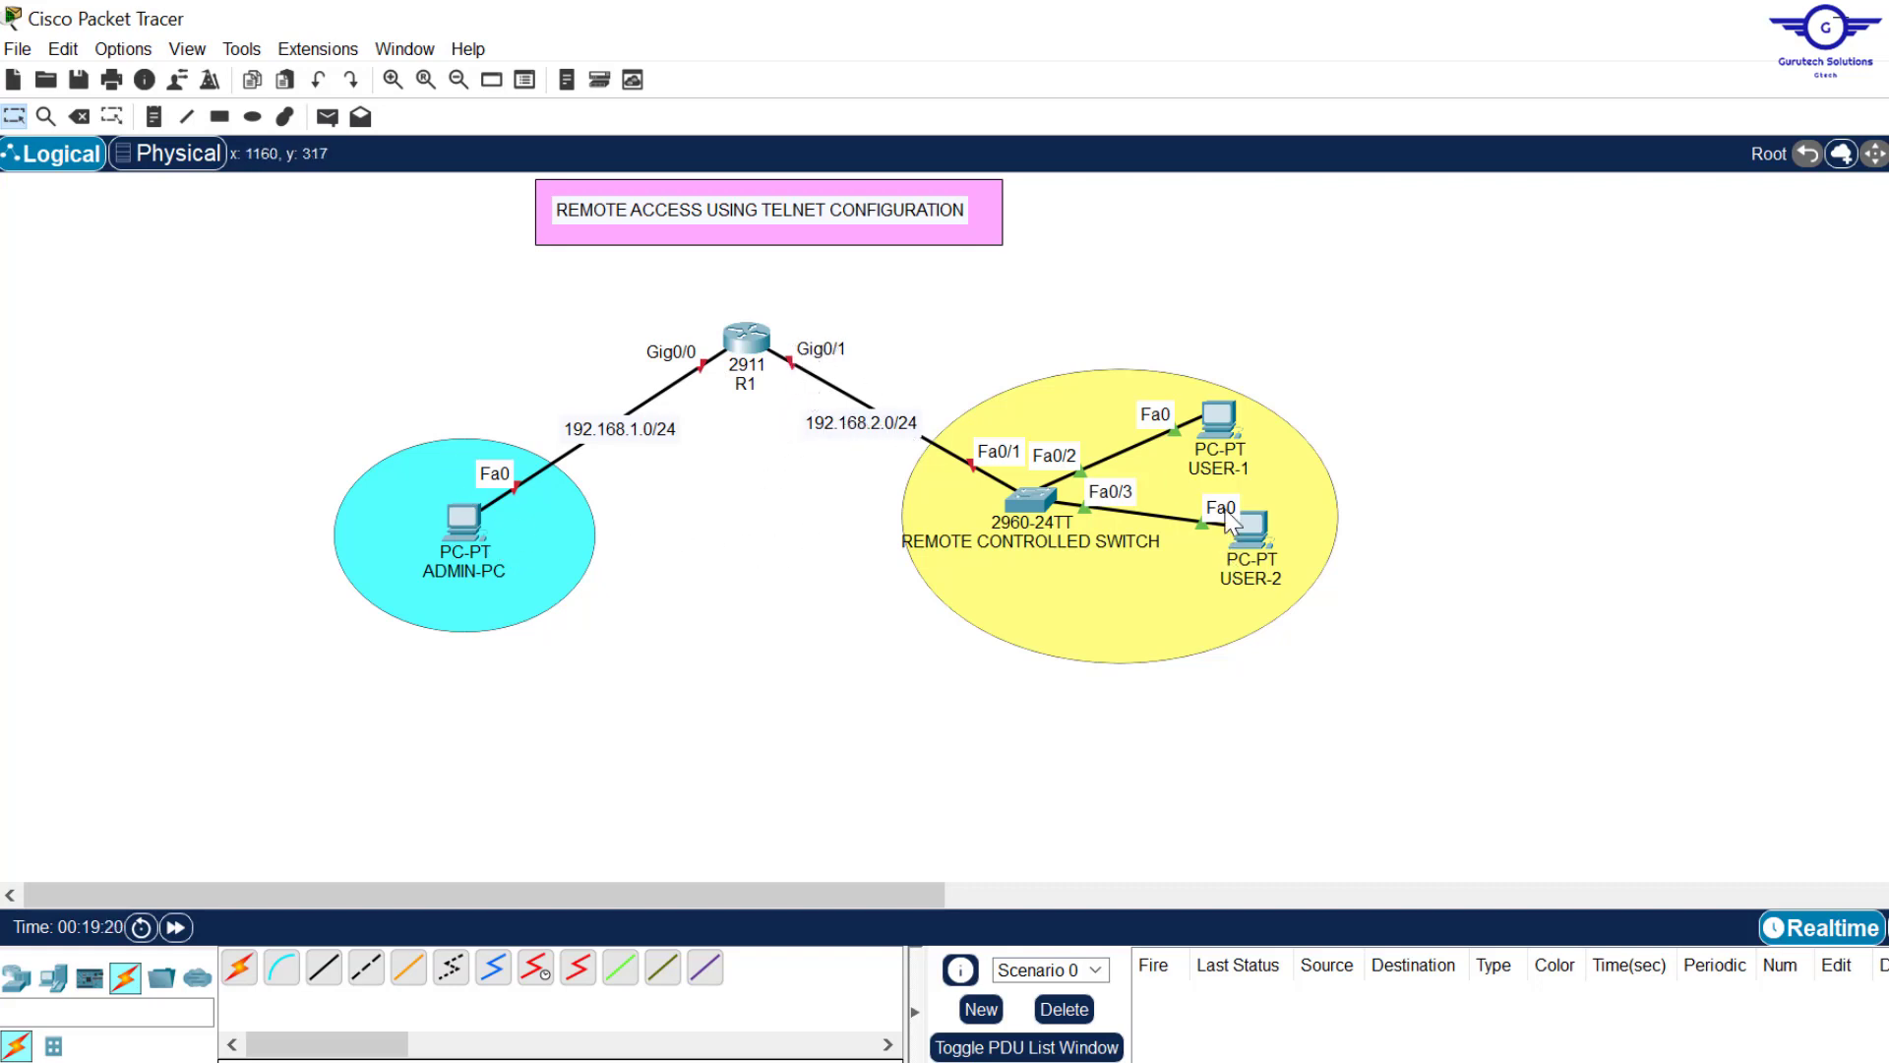
# Step: Set ADMIN-PC's IP to 192.168.1.10, mask 255.255.255.0, gateway 192.168.1.1
pyautogui.click(465, 519)
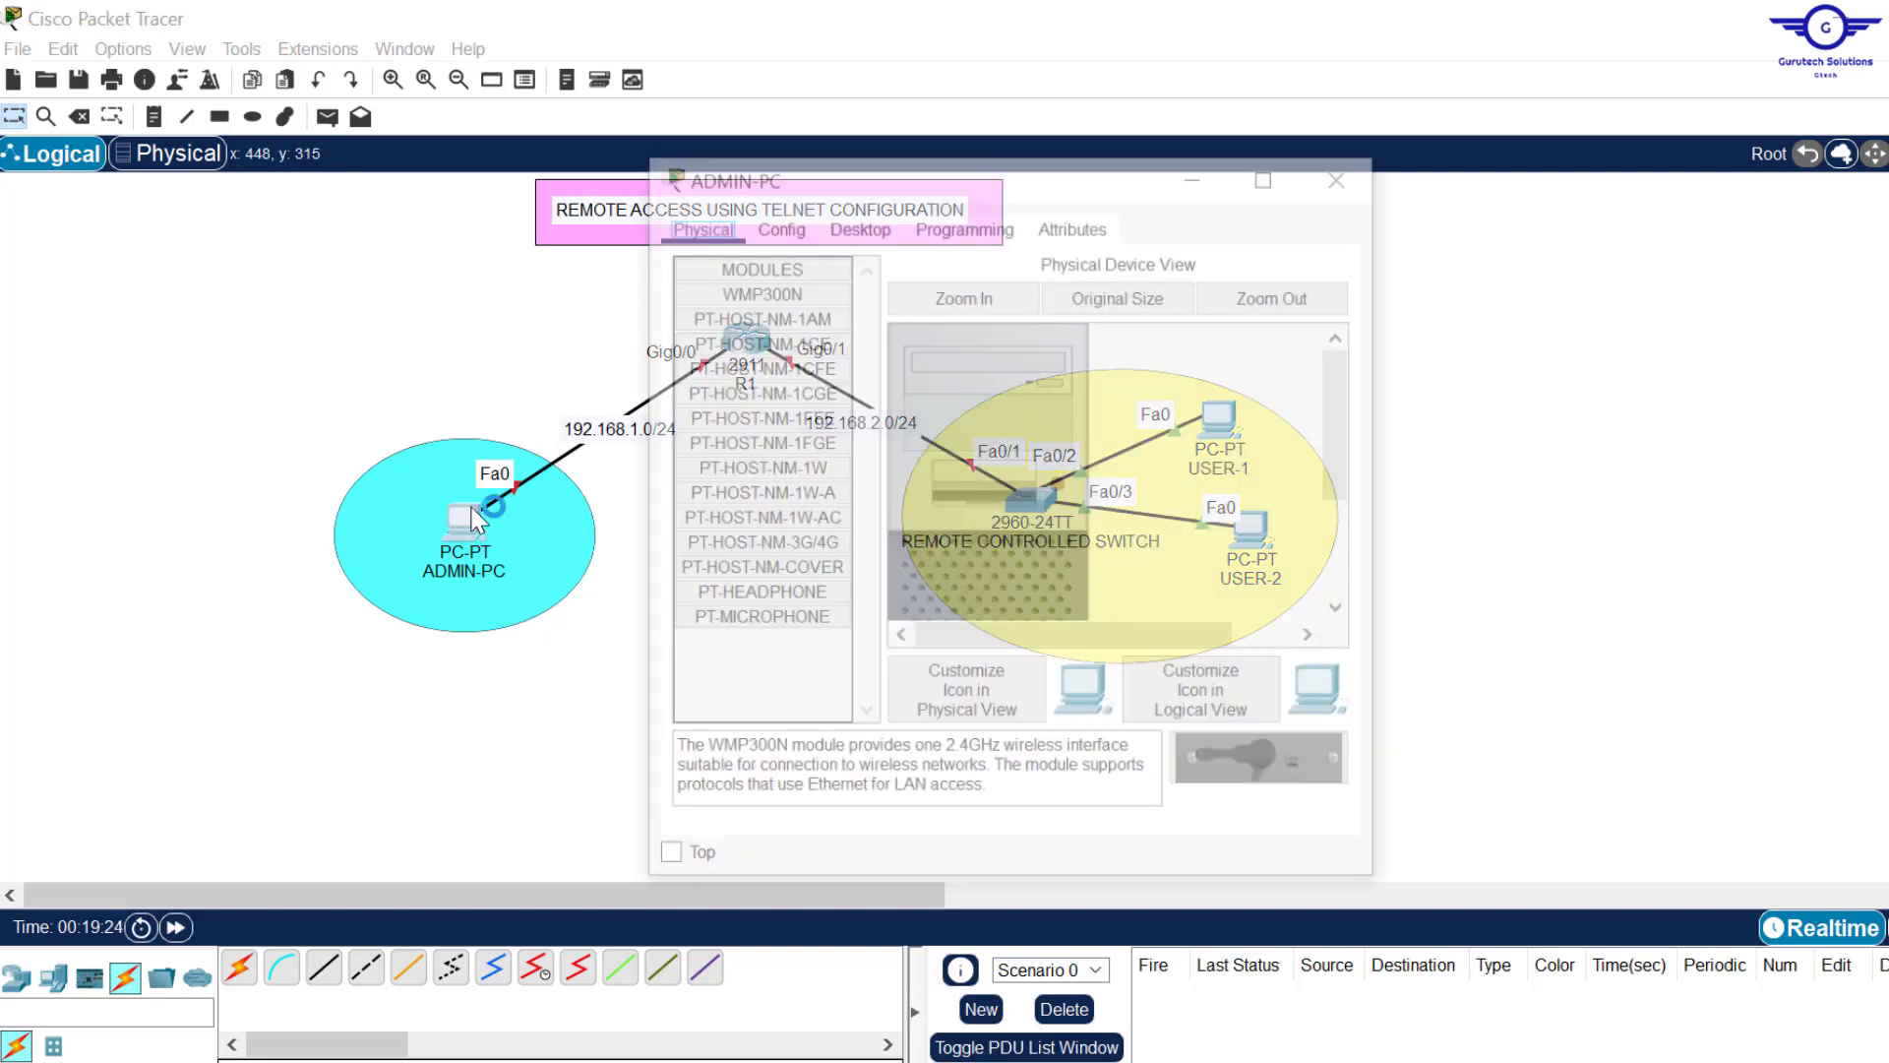
pyautogui.click(852, 218)
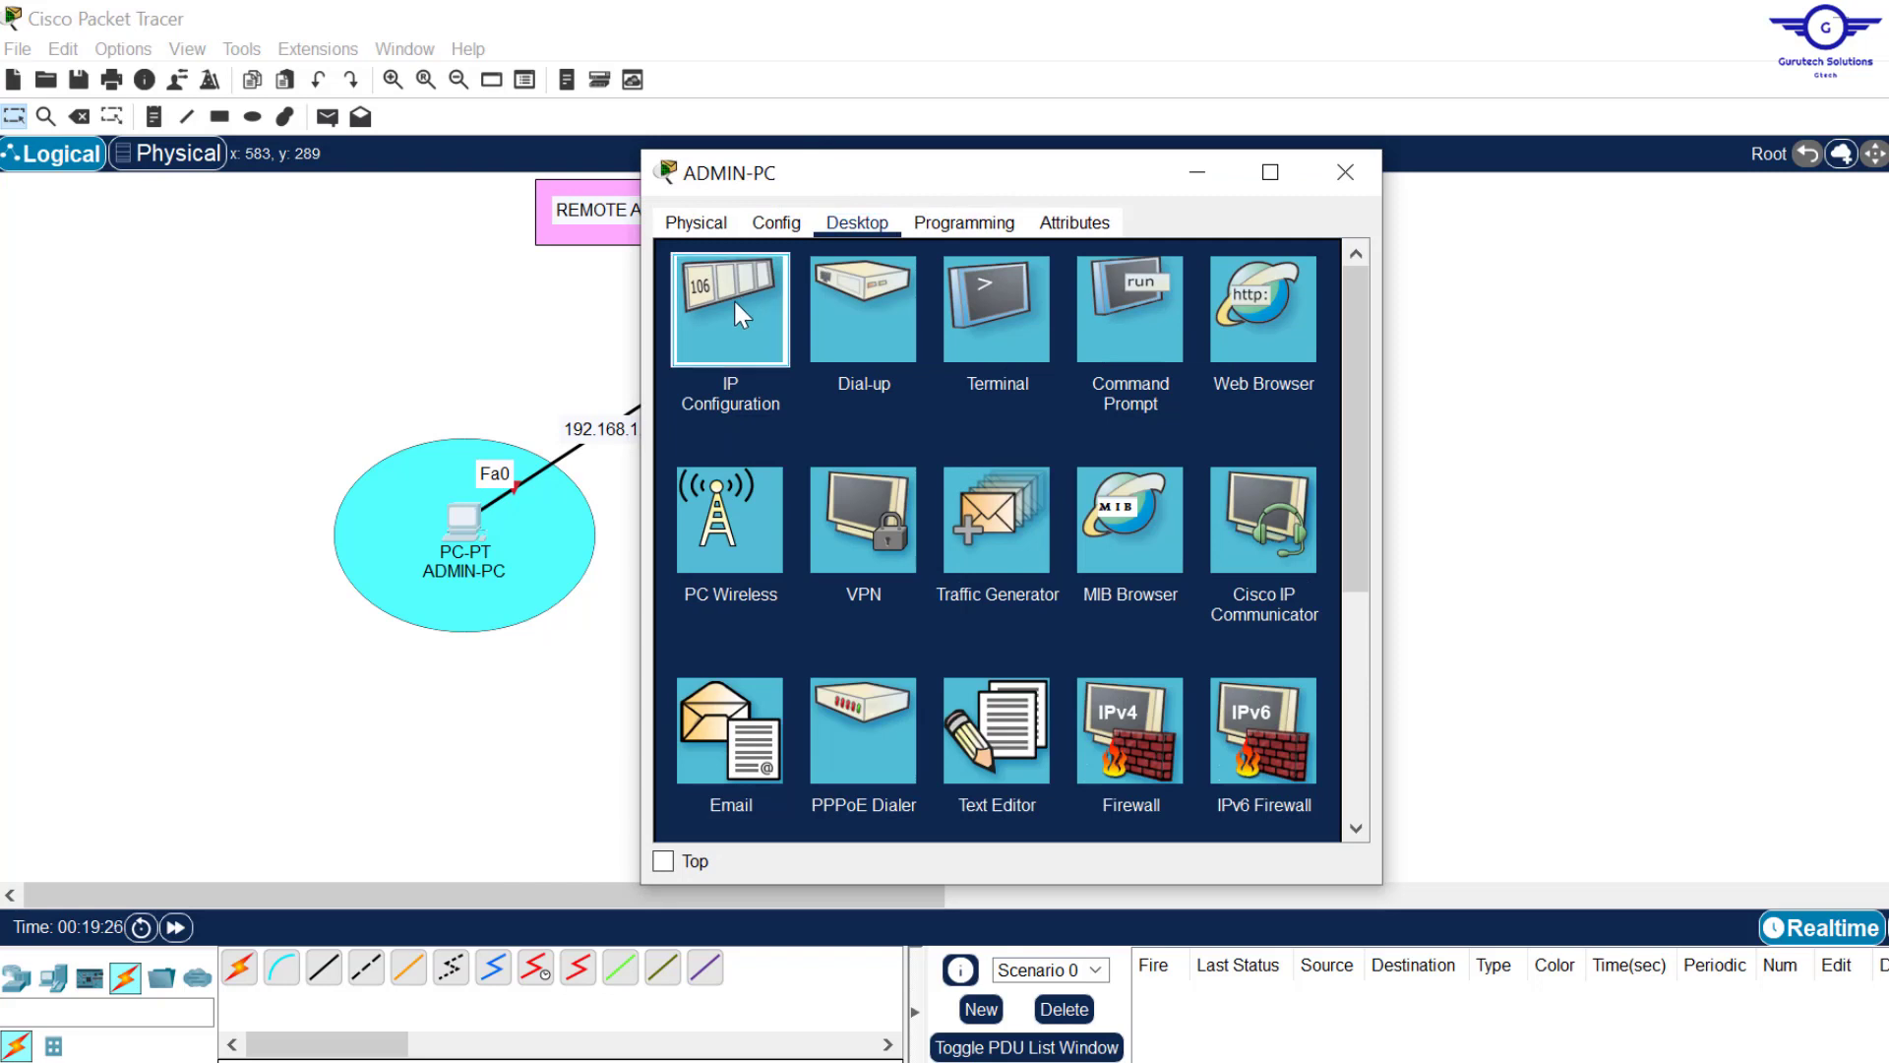
pyautogui.click(734, 298)
pyautogui.click(940, 389)
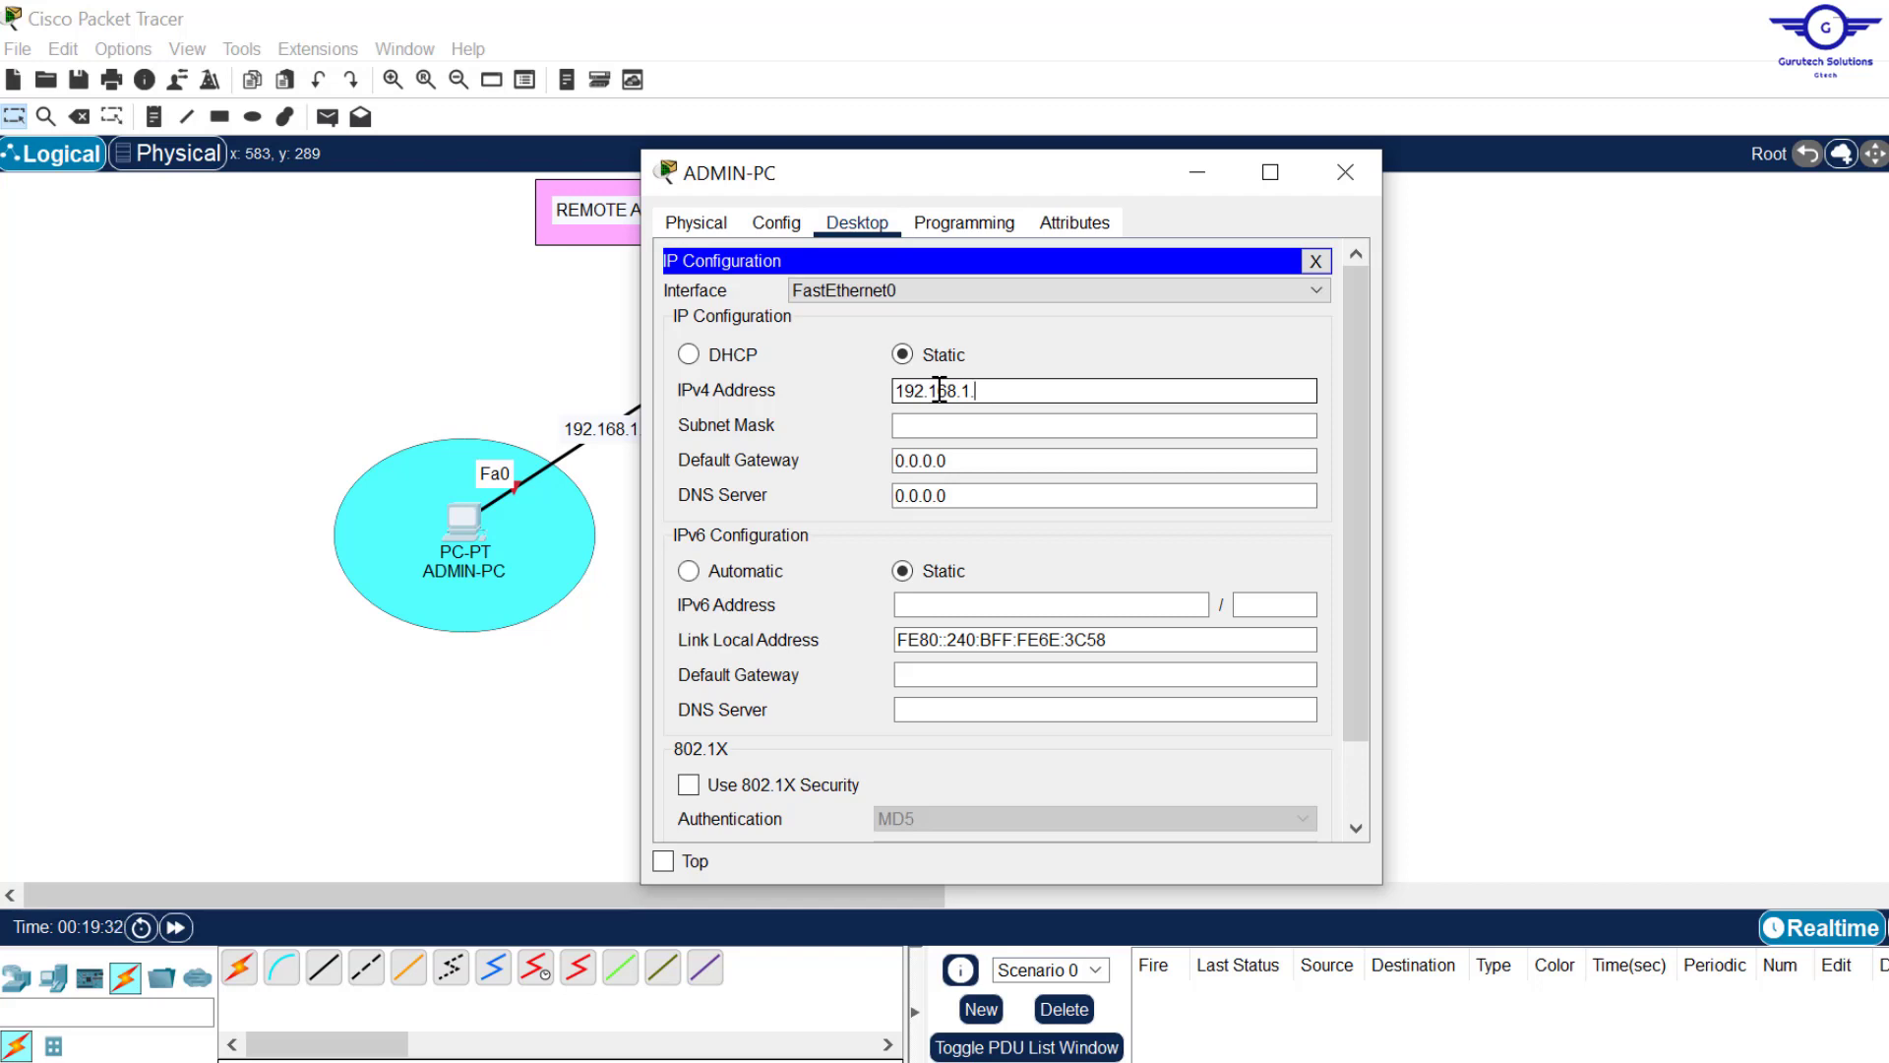
pyautogui.moveTo(1028, 390); pyautogui.dragTo(877, 386)
pyautogui.hotkey('ctrl', 'c')
pyautogui.click(761, 388)
pyautogui.moveTo(957, 460); pyautogui.dragTo(793, 413)
pyautogui.hotkey('ctrl', 'v')
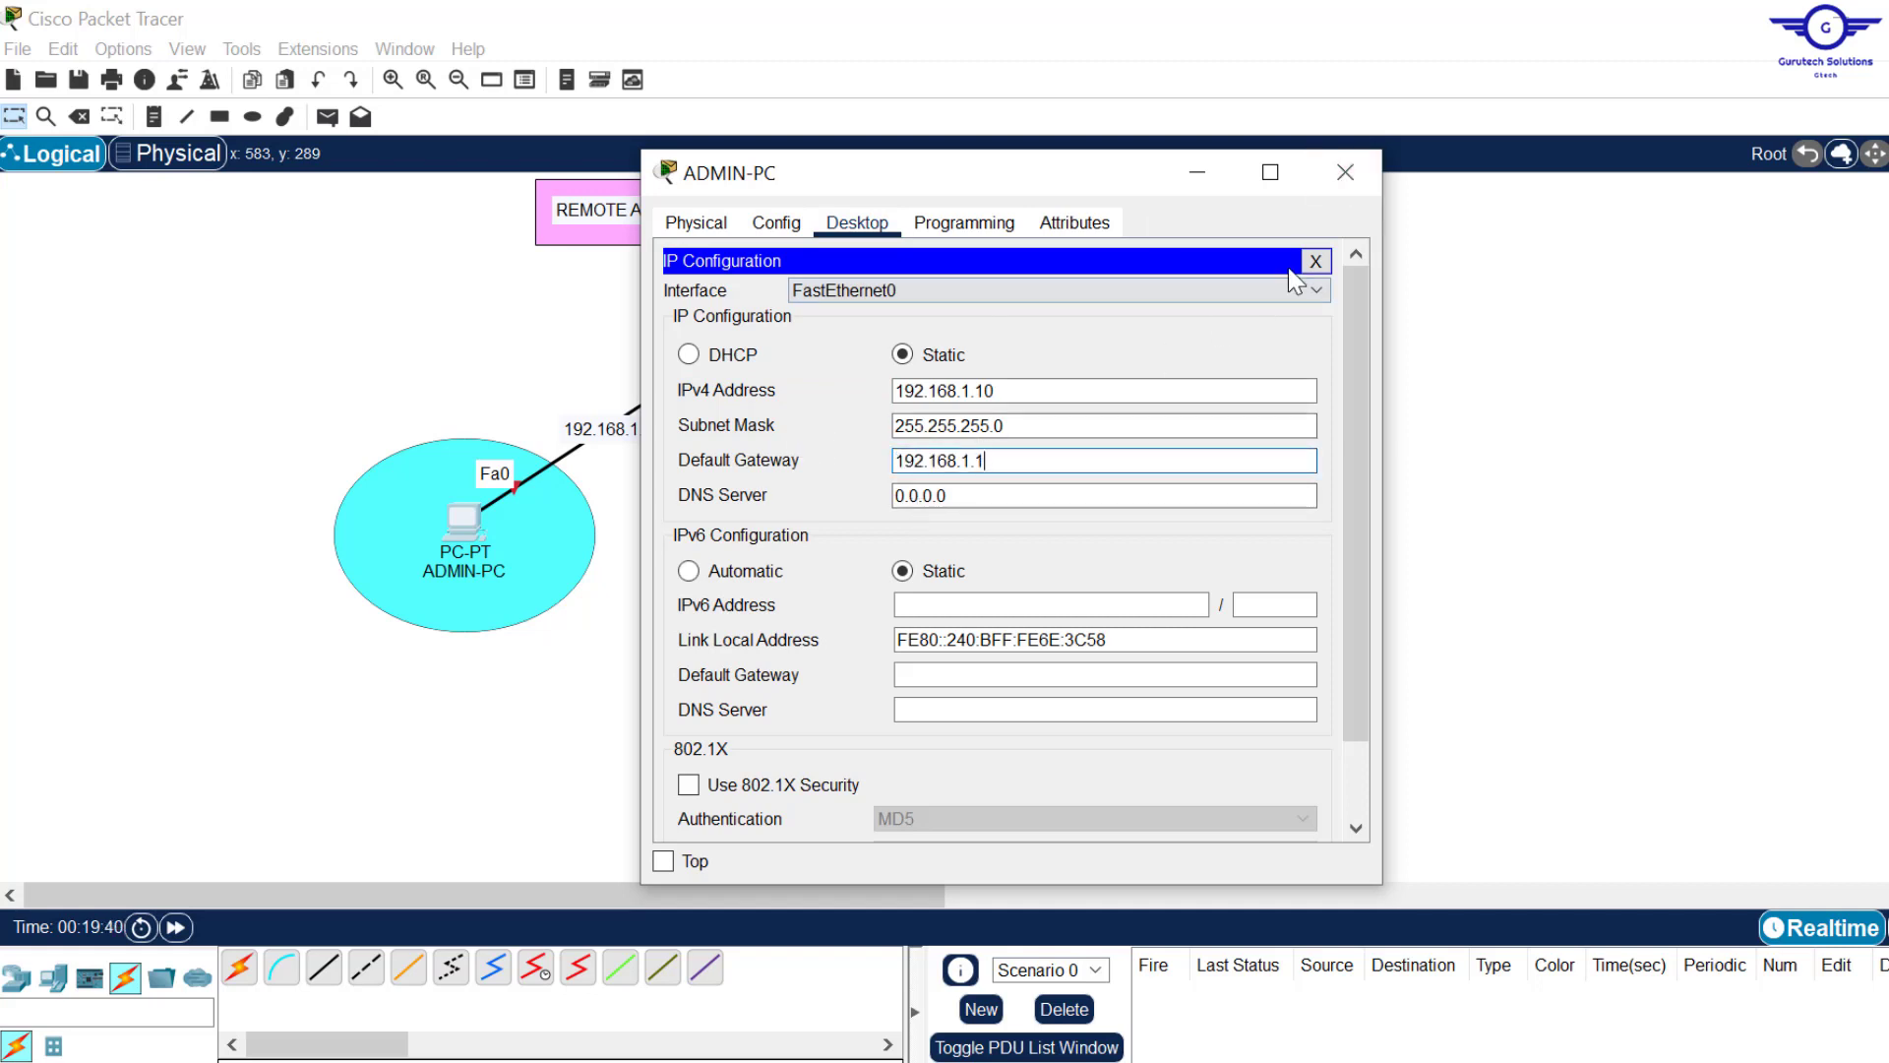
pyautogui.click(1345, 173)
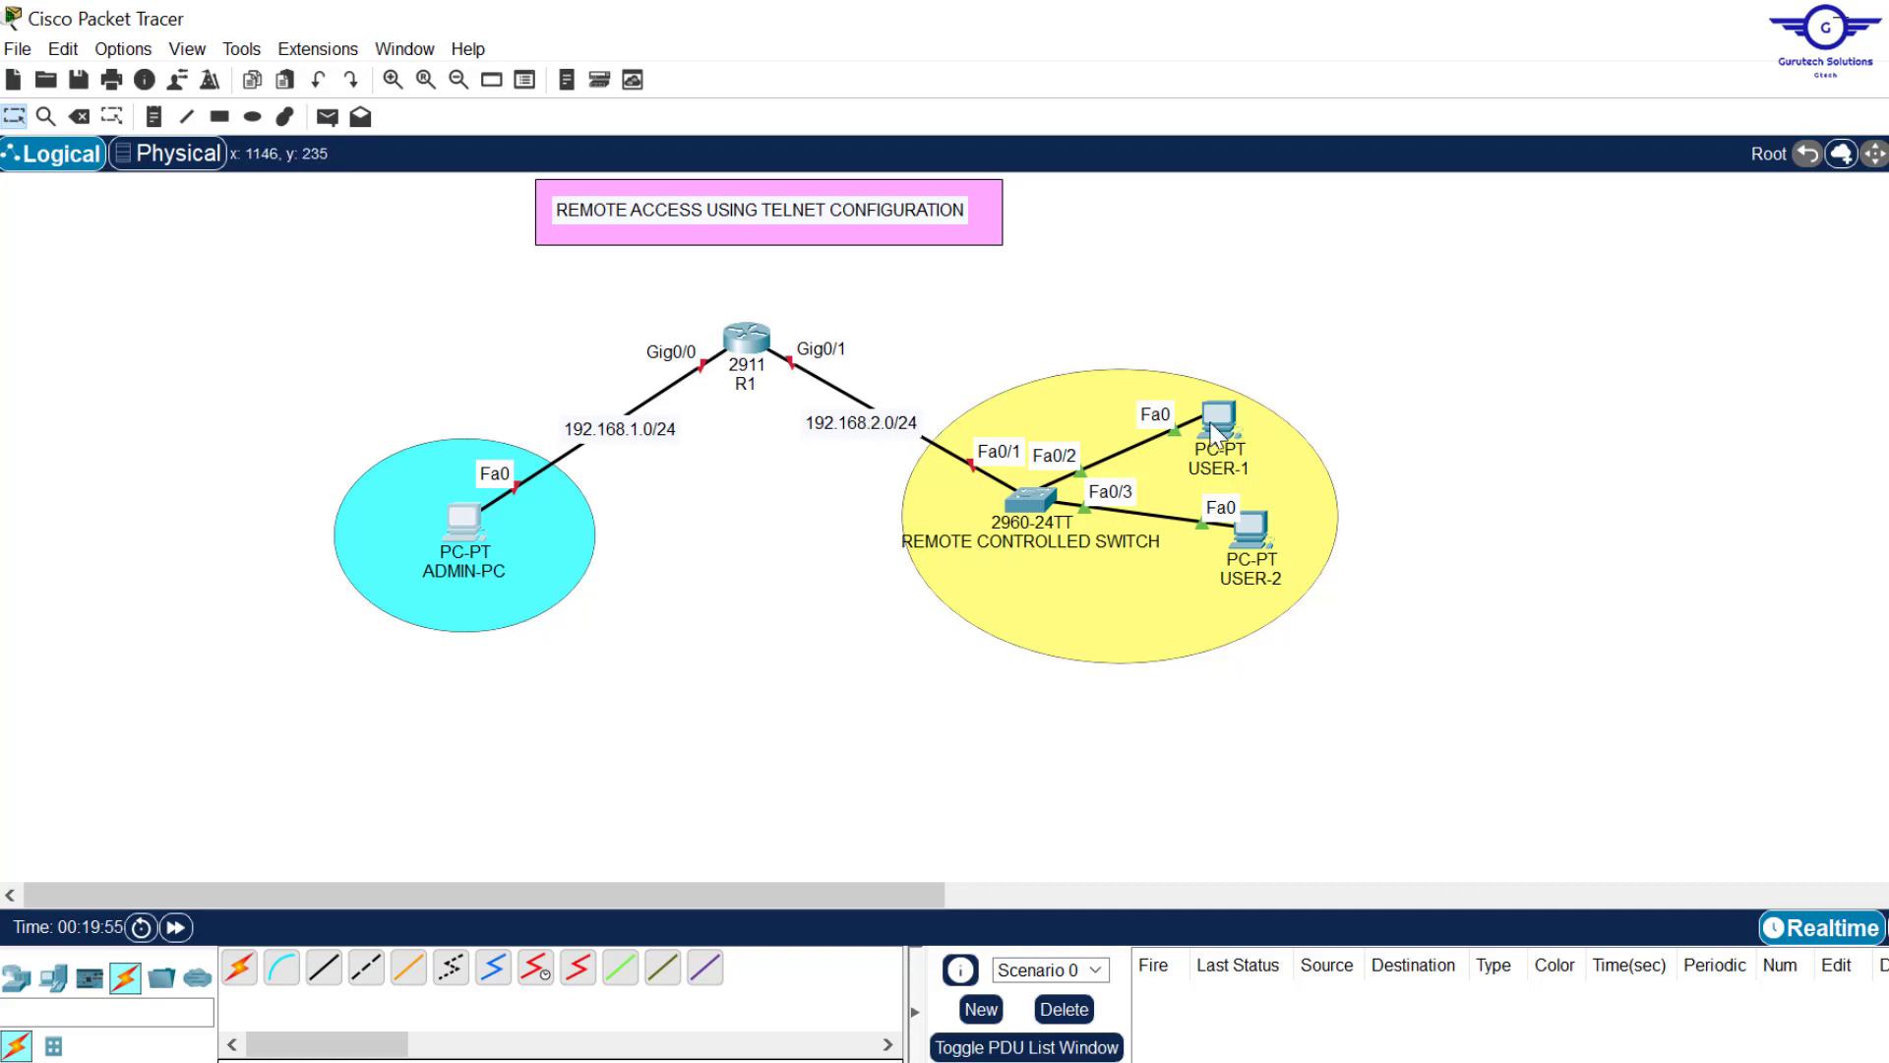
# Step: Give USER-1 static address 192.168.2.10, mask 255.255.255.0, gateway 192.168.2.1
pyautogui.click(1212, 417)
pyautogui.click(739, 328)
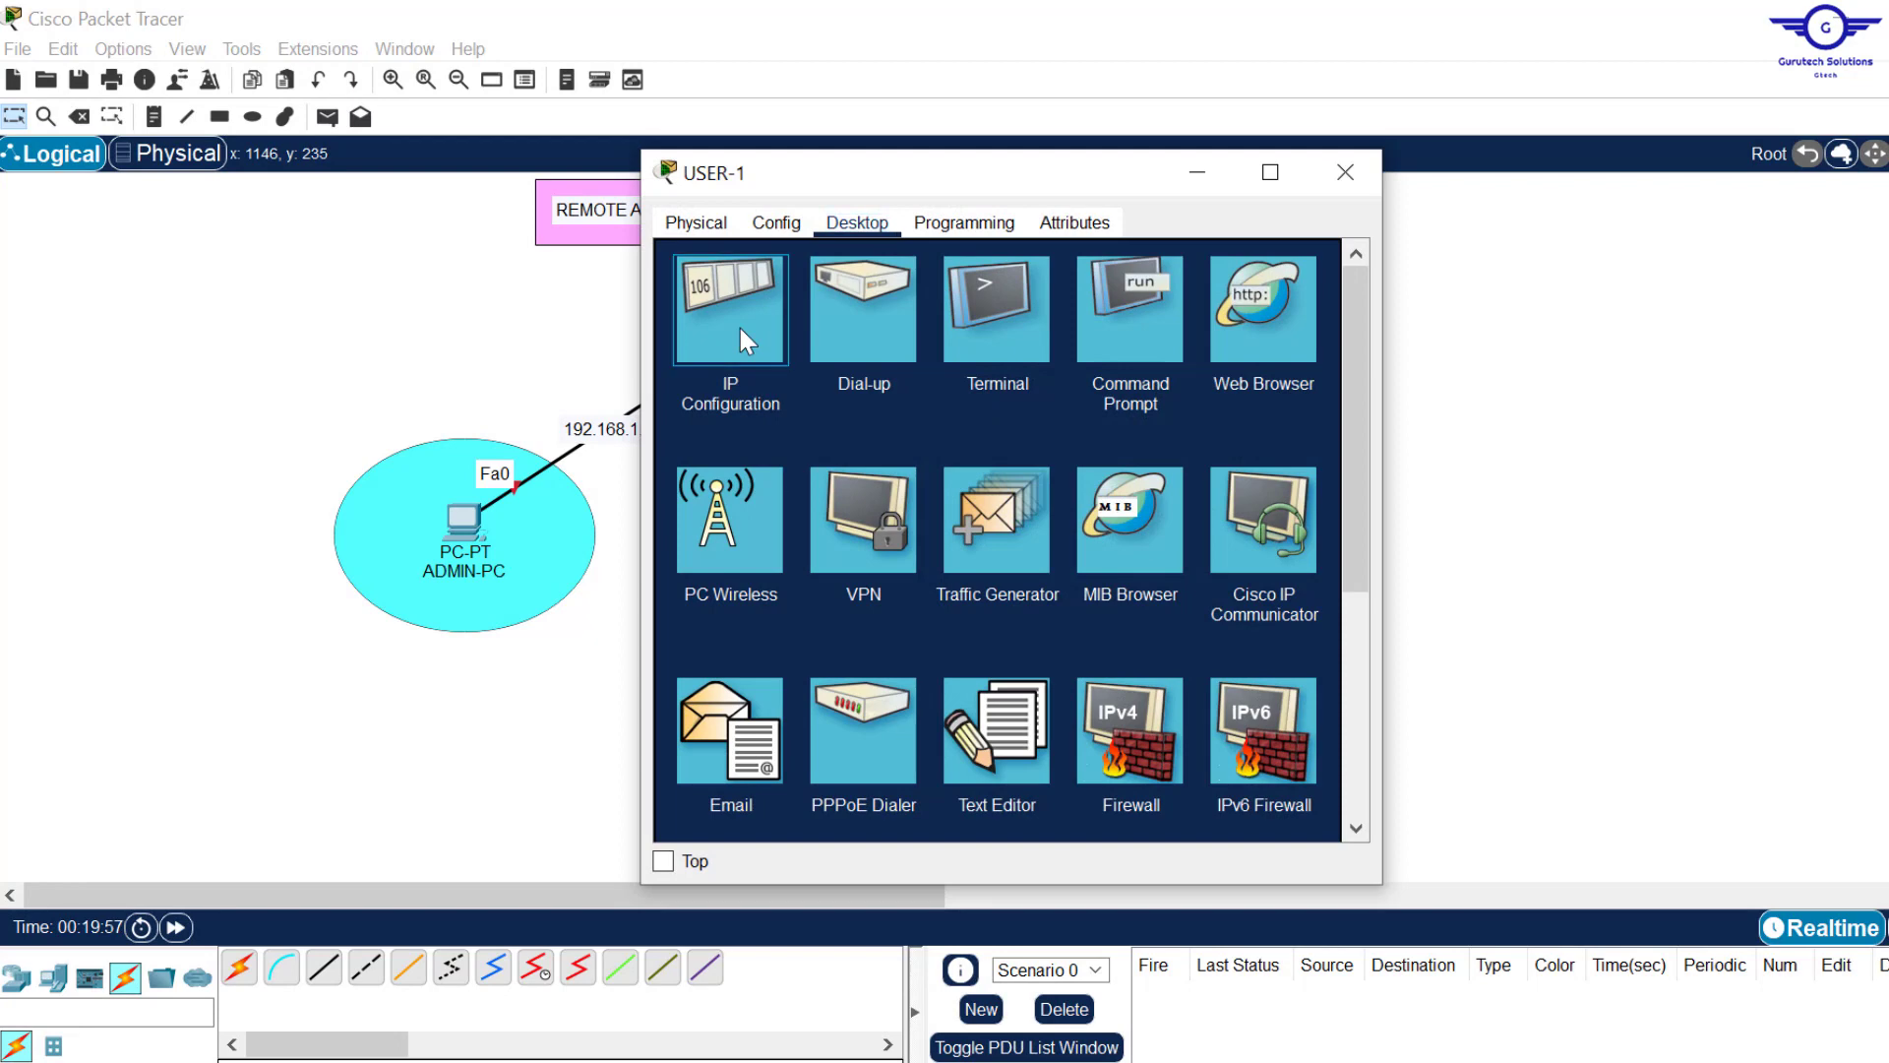
pyautogui.click(689, 354)
pyautogui.click(902, 354)
pyautogui.click(1104, 391)
pyautogui.write('192.168.2.10')
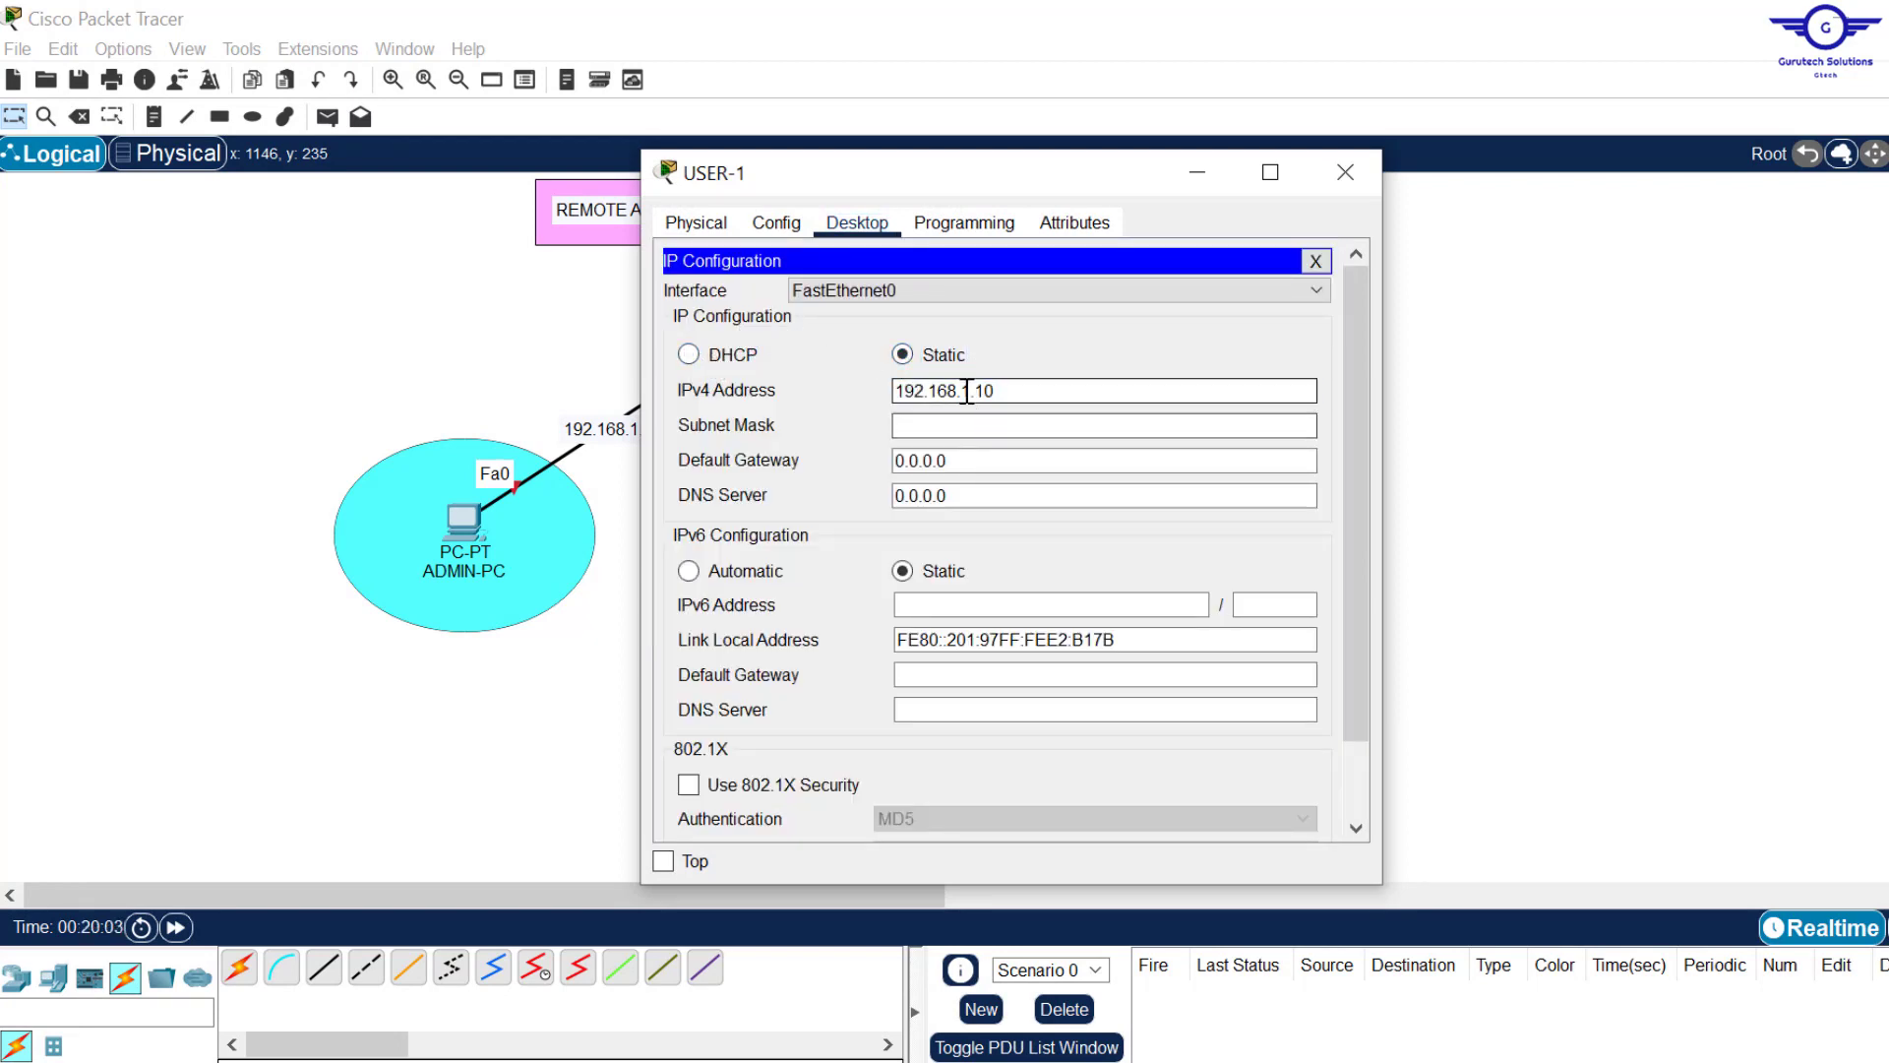
pyautogui.click(1104, 425)
pyautogui.click(1104, 461)
pyautogui.write('192.168.2.1')
pyautogui.click(1354, 175)
# Step: Give USER-2 static address 192.168.2.20 with gateway 192.168.2.1
pyautogui.click(1264, 517)
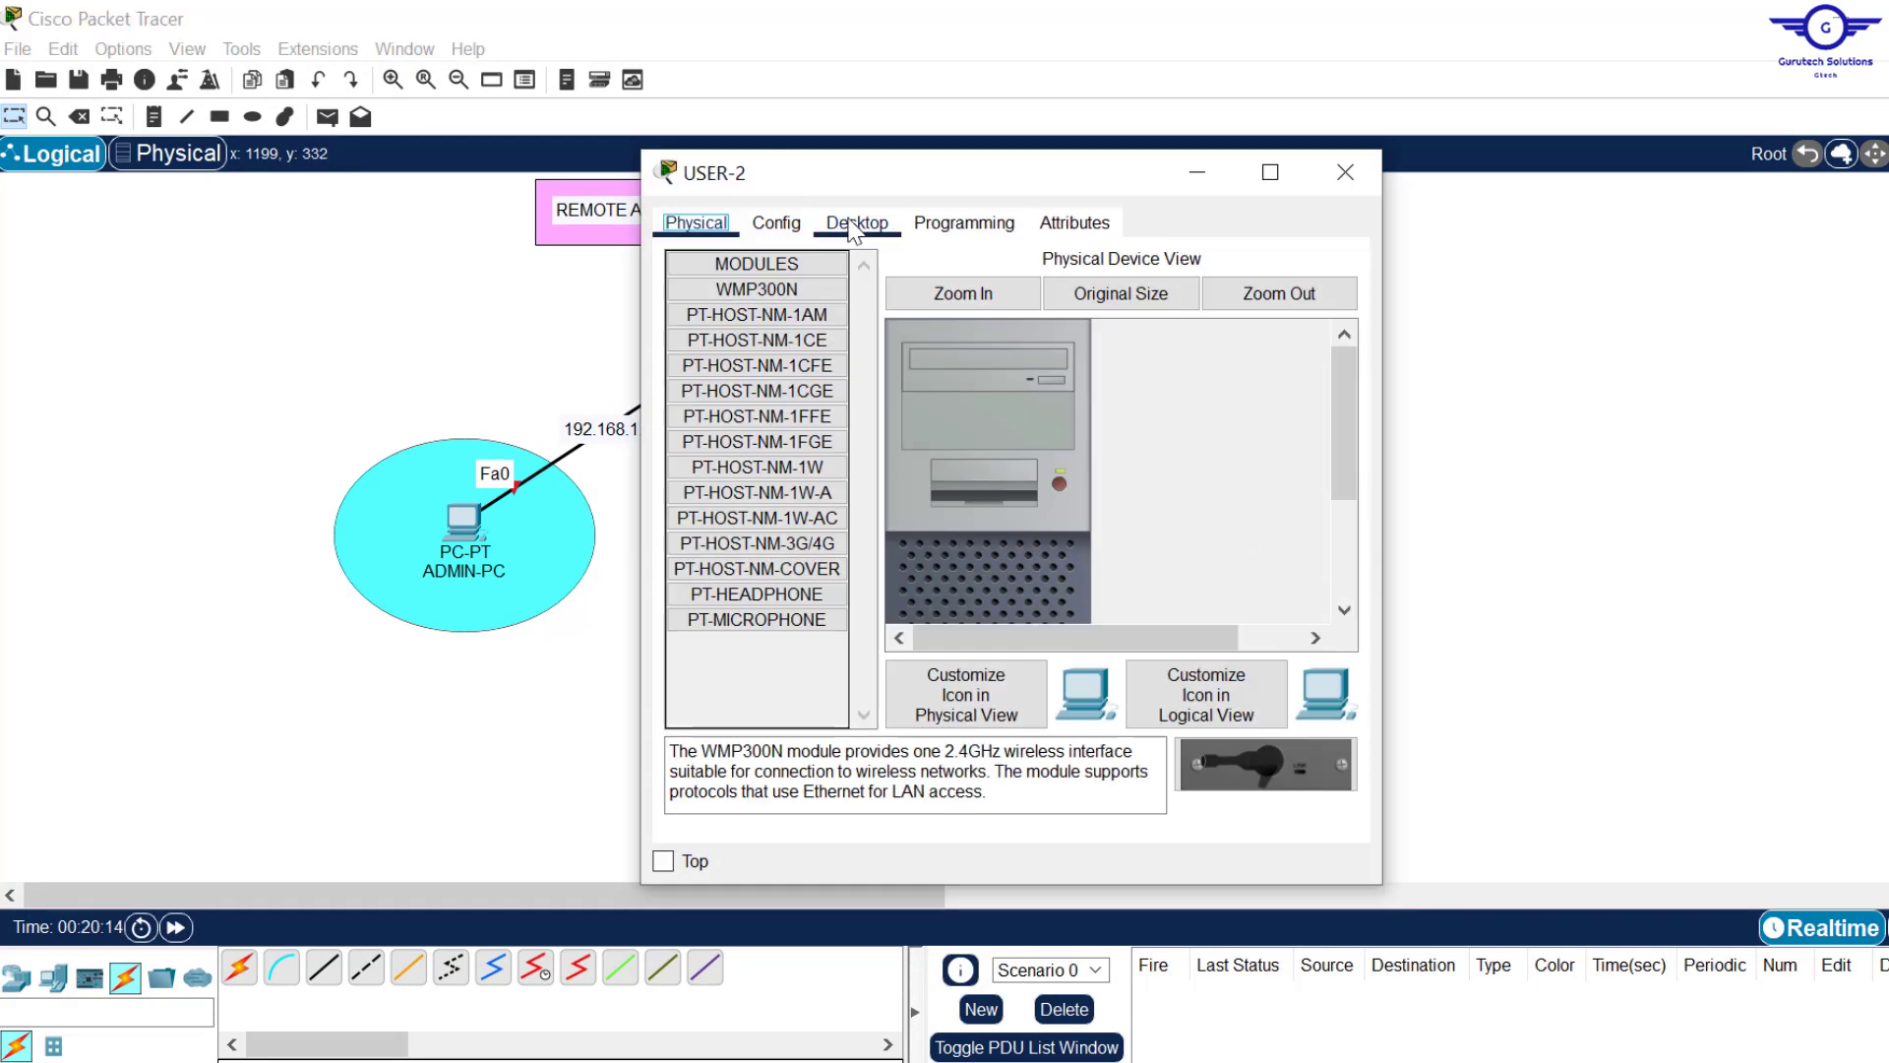
pyautogui.click(856, 230)
pyautogui.click(740, 327)
pyautogui.click(932, 396)
pyautogui.hotkey('ctrl', 'v')
pyautogui.moveTo(969, 460); pyautogui.dragTo(693, 447)
pyautogui.hotkey('ctrl', 'v')
pyautogui.press('BackSpace')
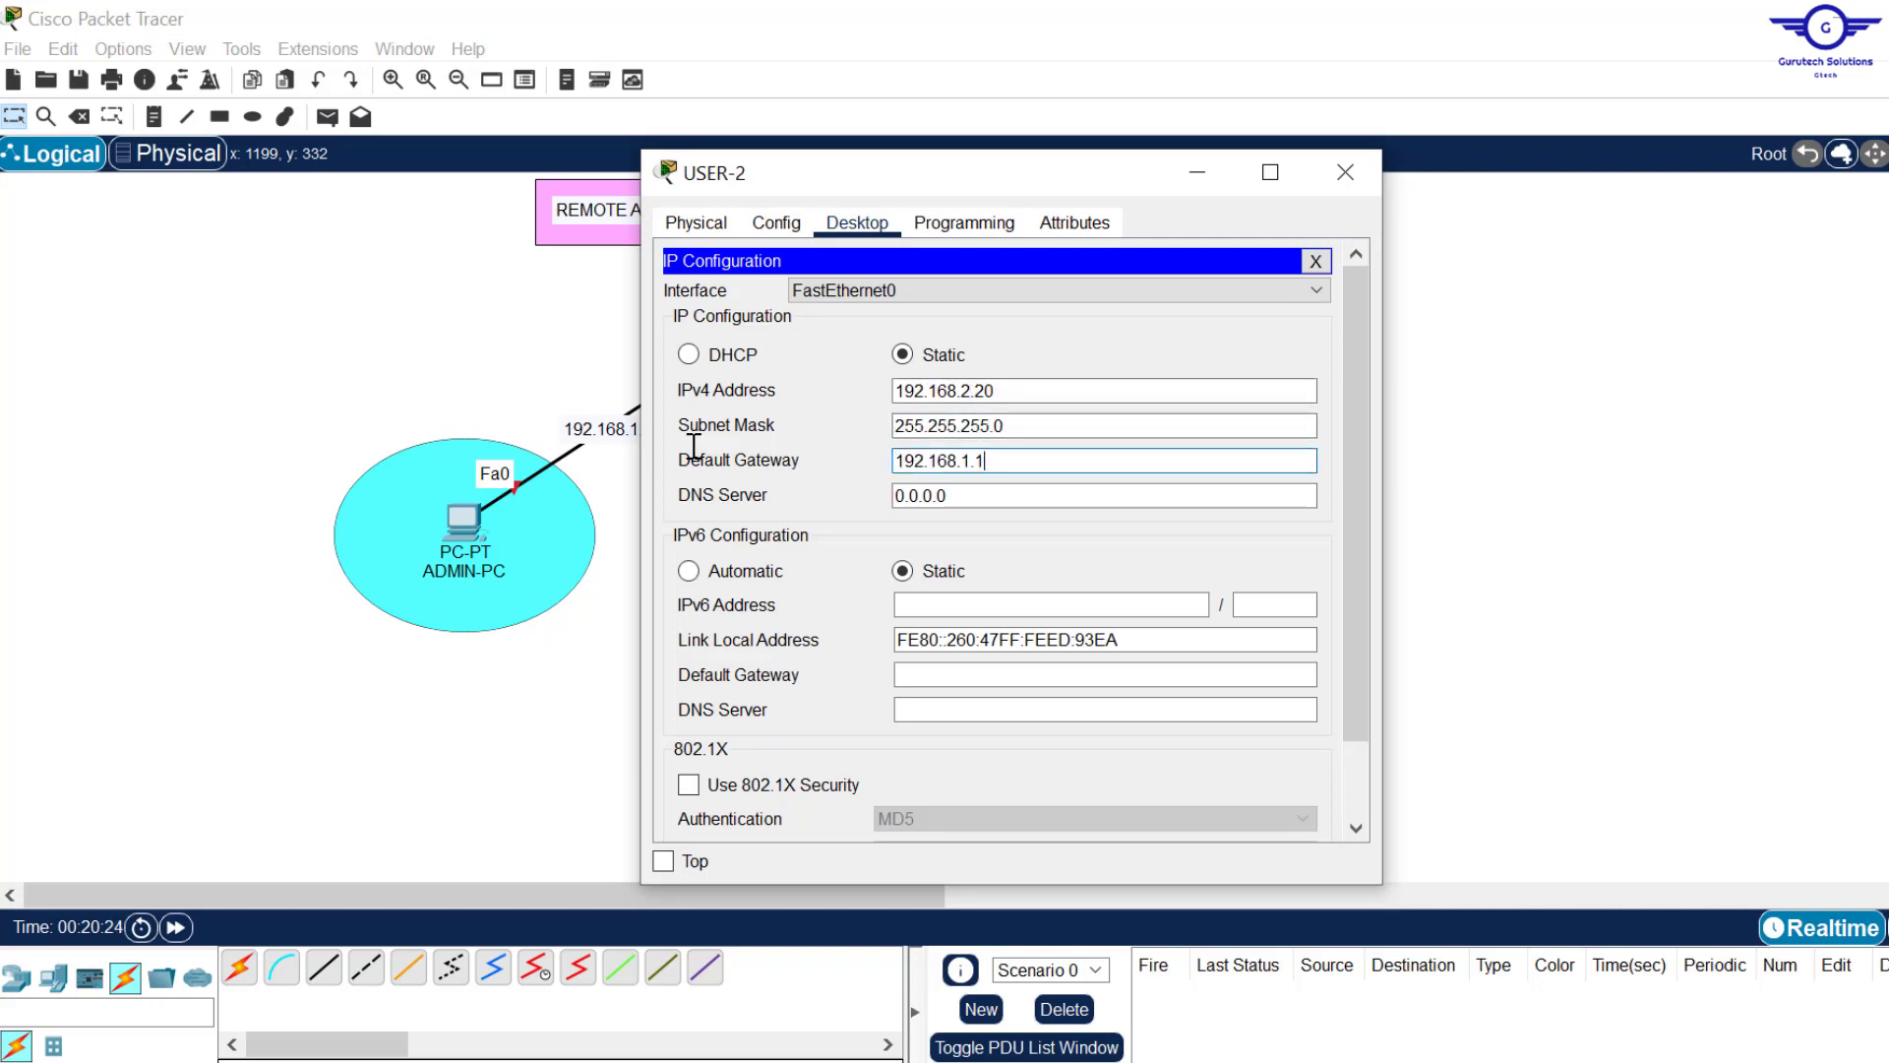
pyautogui.press('BackSpace')
pyautogui.write('2')
pyautogui.click(1346, 175)
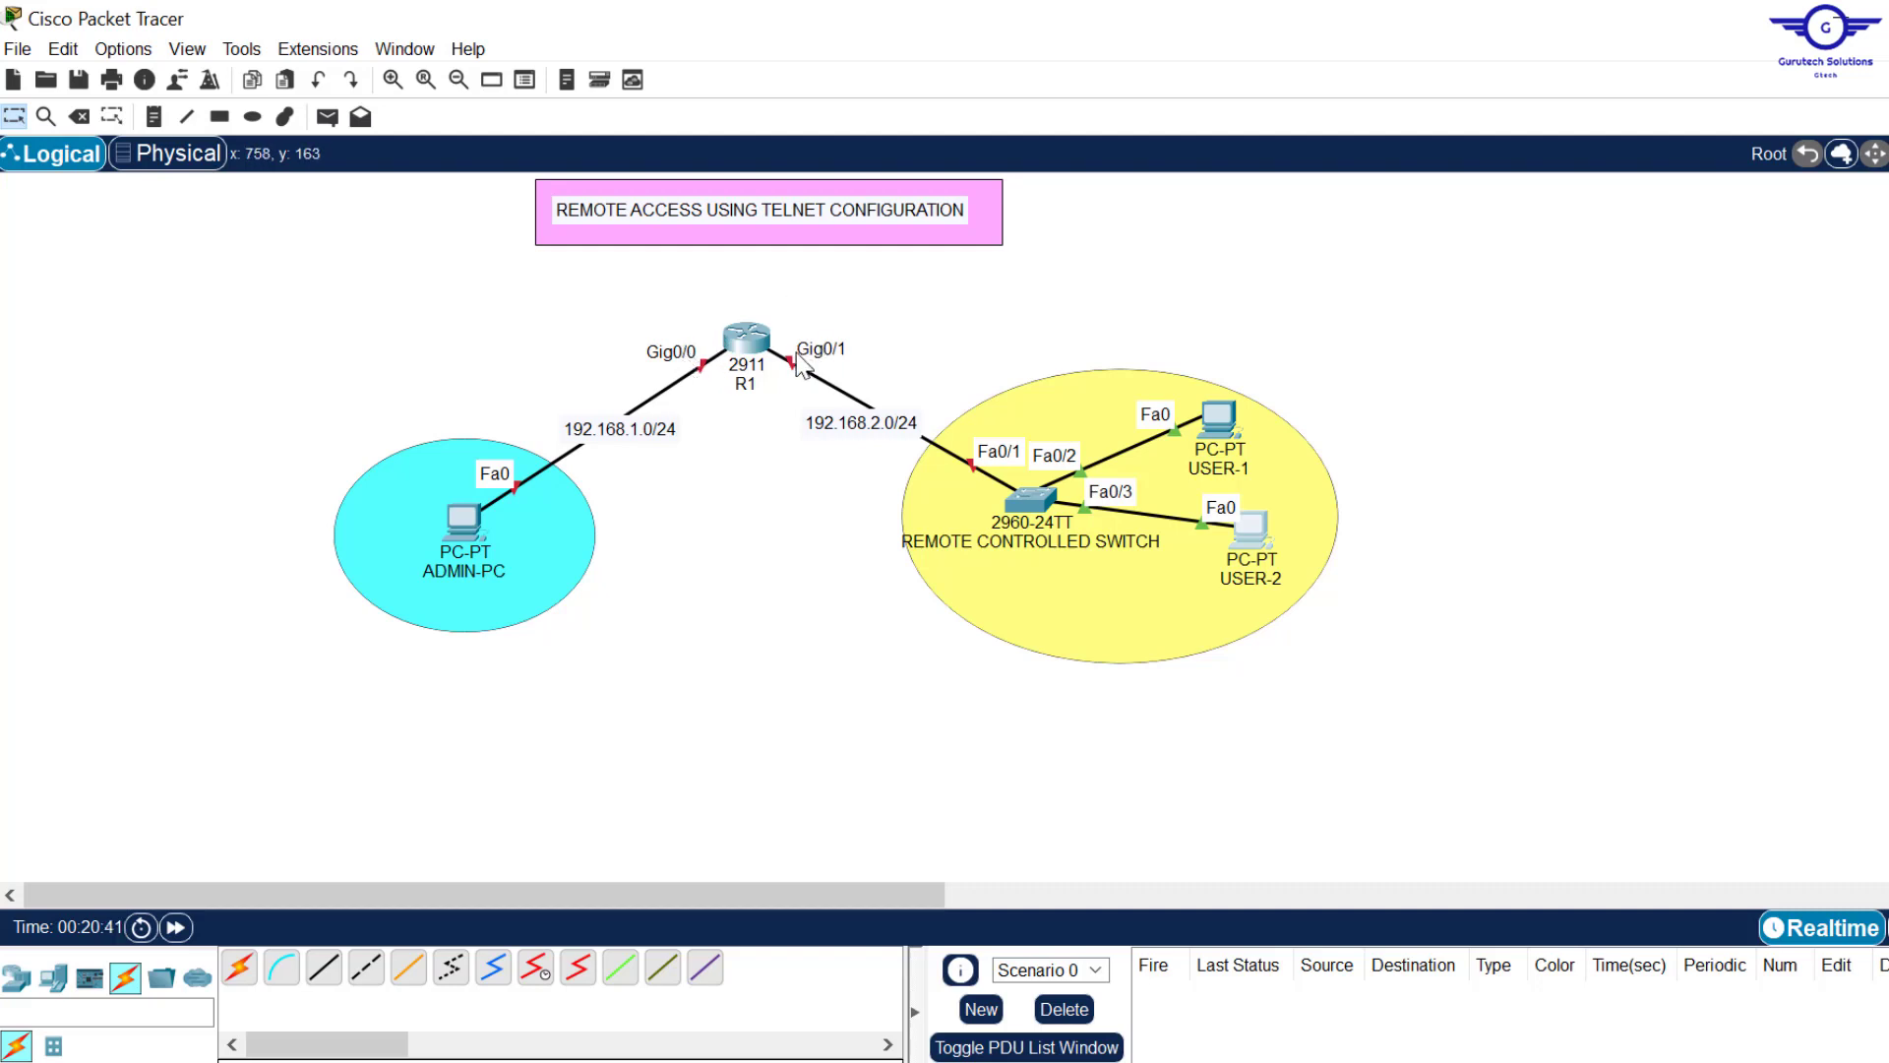
# Step: Assign 192.168.1.1 255.255.255.0 to R1's interface gig0/0
pyautogui.click(745, 340)
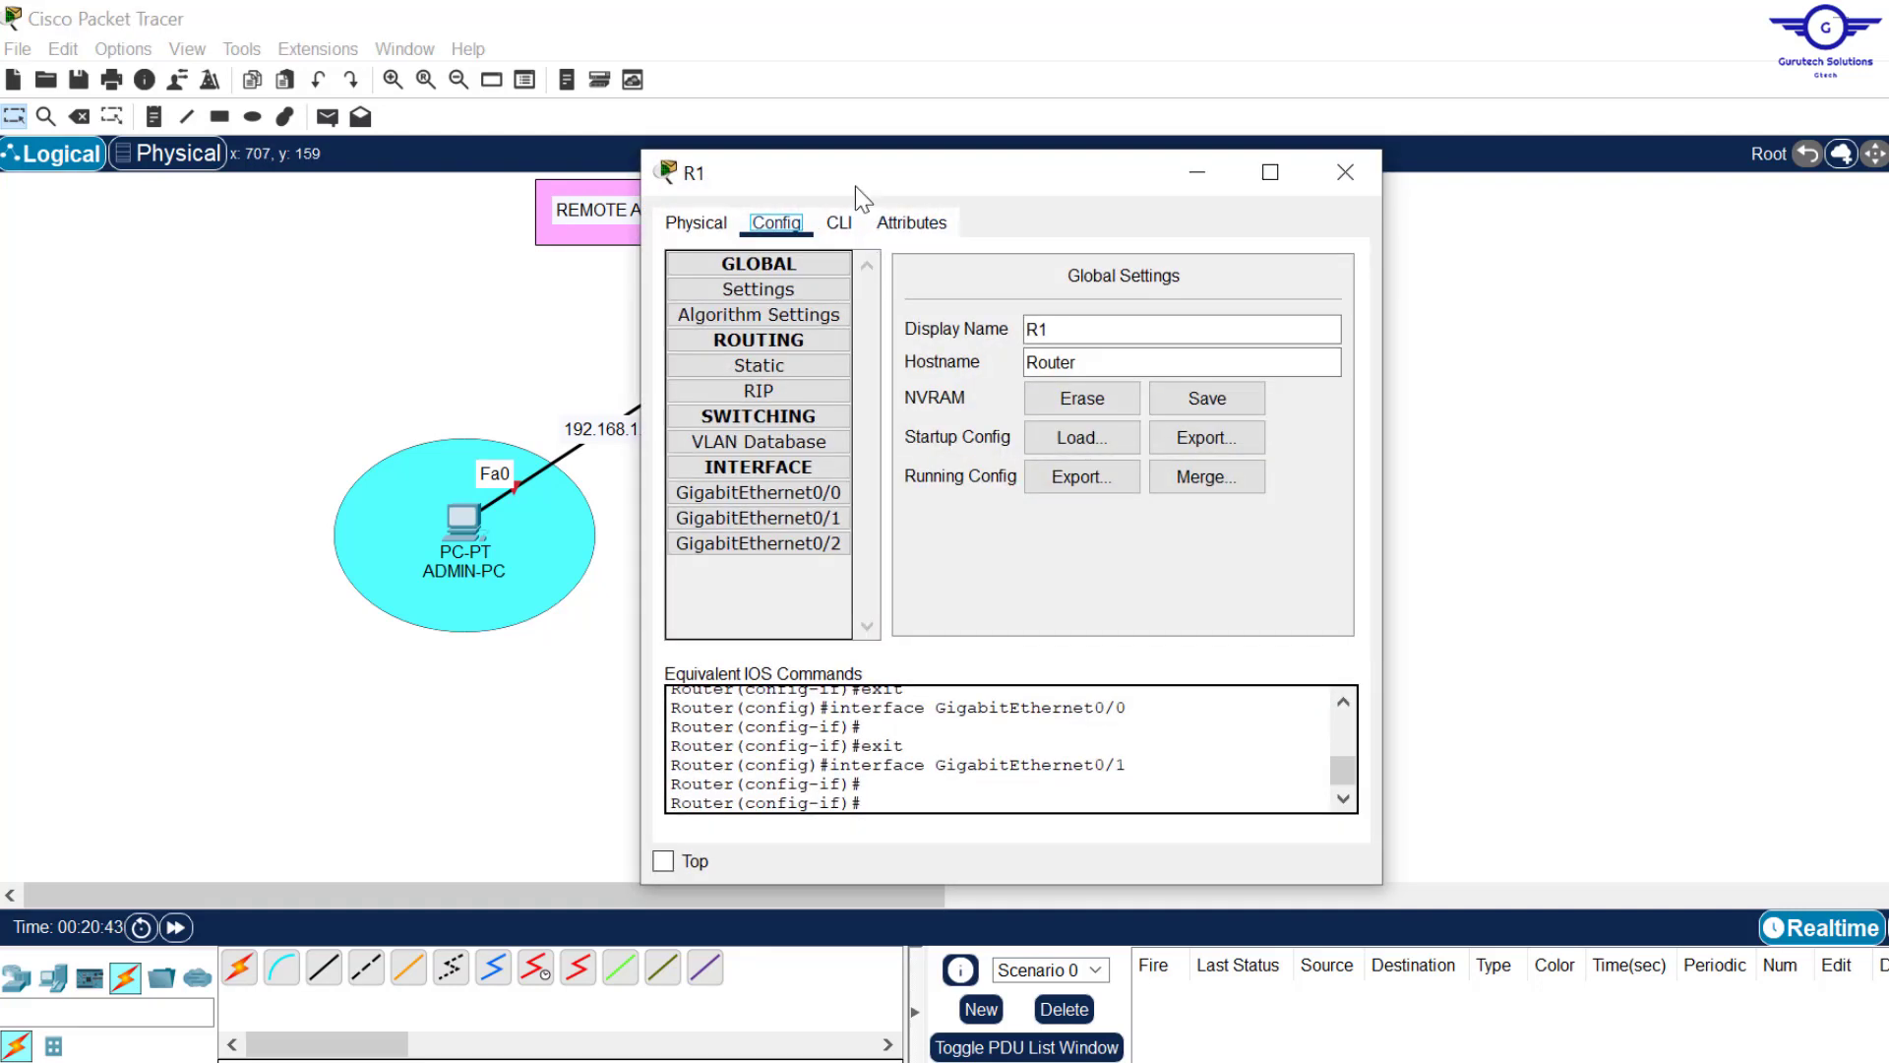
pyautogui.click(839, 222)
pyautogui.press('Return')
pyautogui.press('Return')
pyautogui.press('Return')
pyautogui.press('Return')
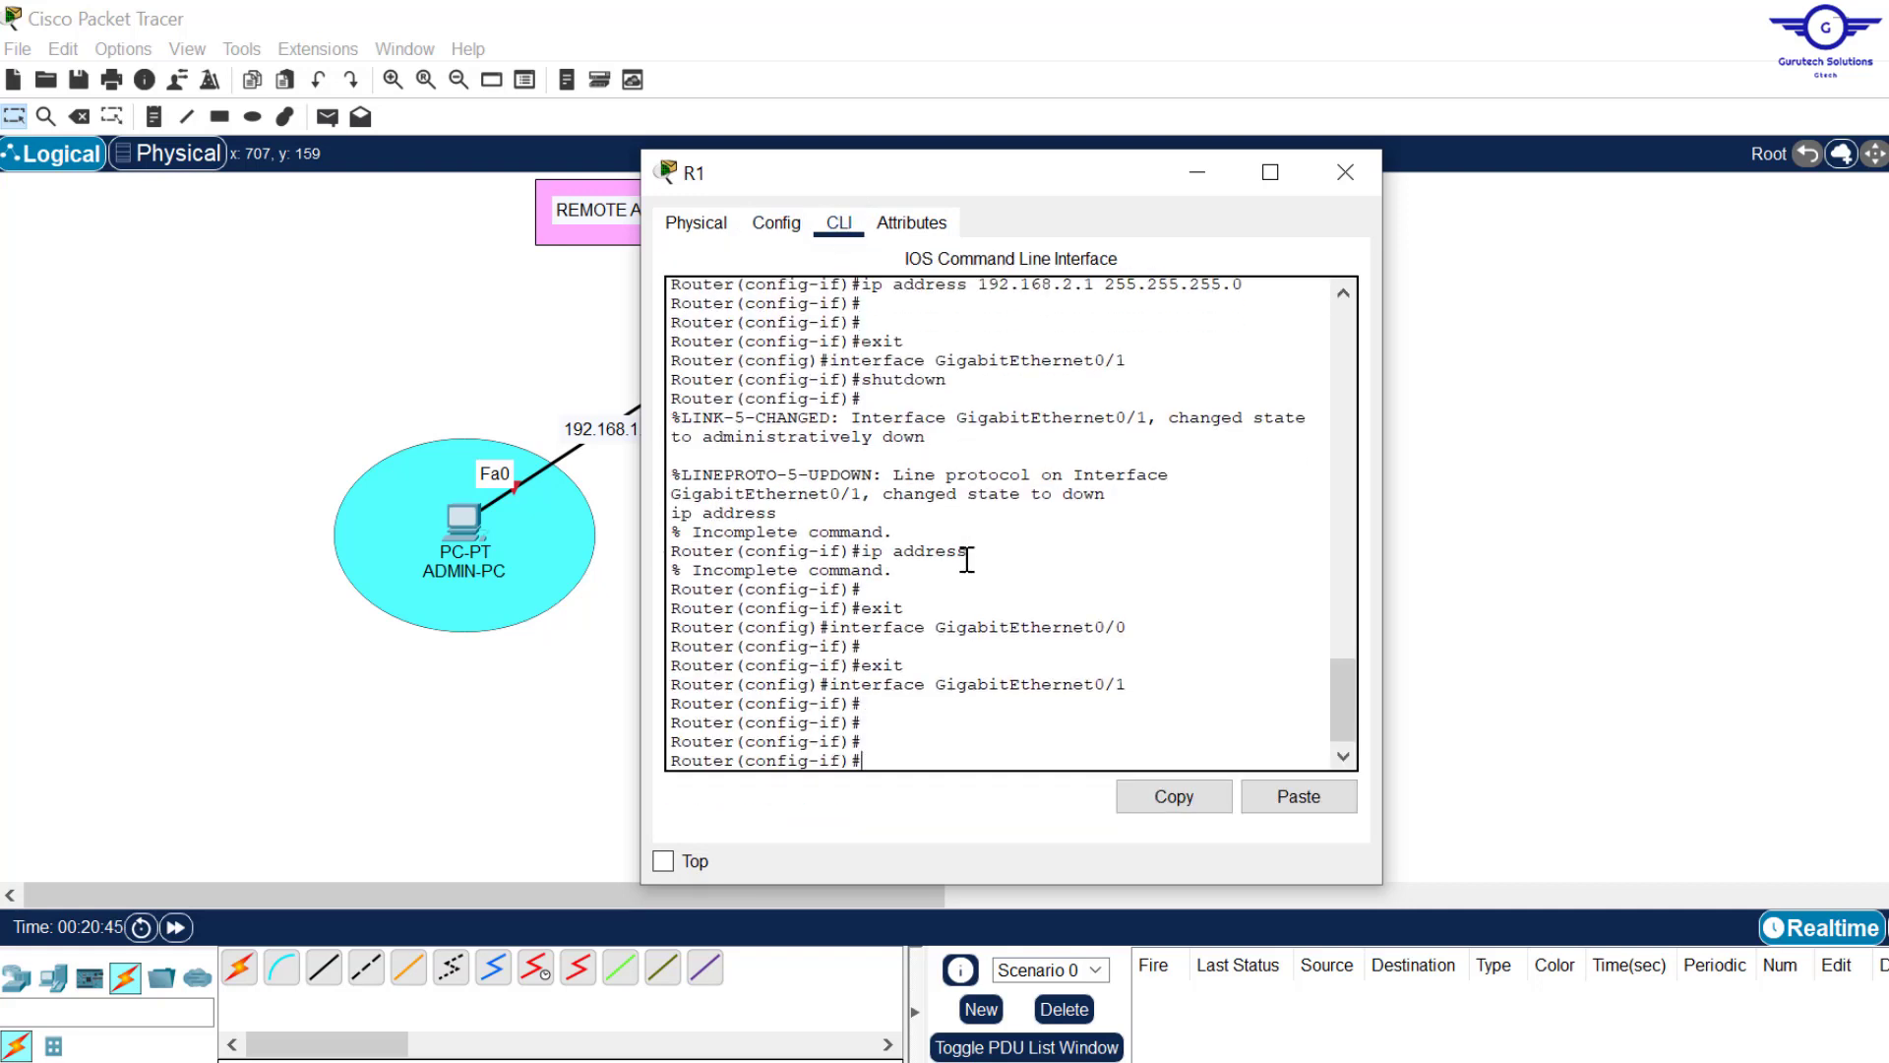
pyautogui.write('ex')
pyautogui.press('Return')
pyautogui.press('Return')
pyautogui.press('Return')
pyautogui.press('Return')
pyautogui.press('Return')
pyautogui.write('i')
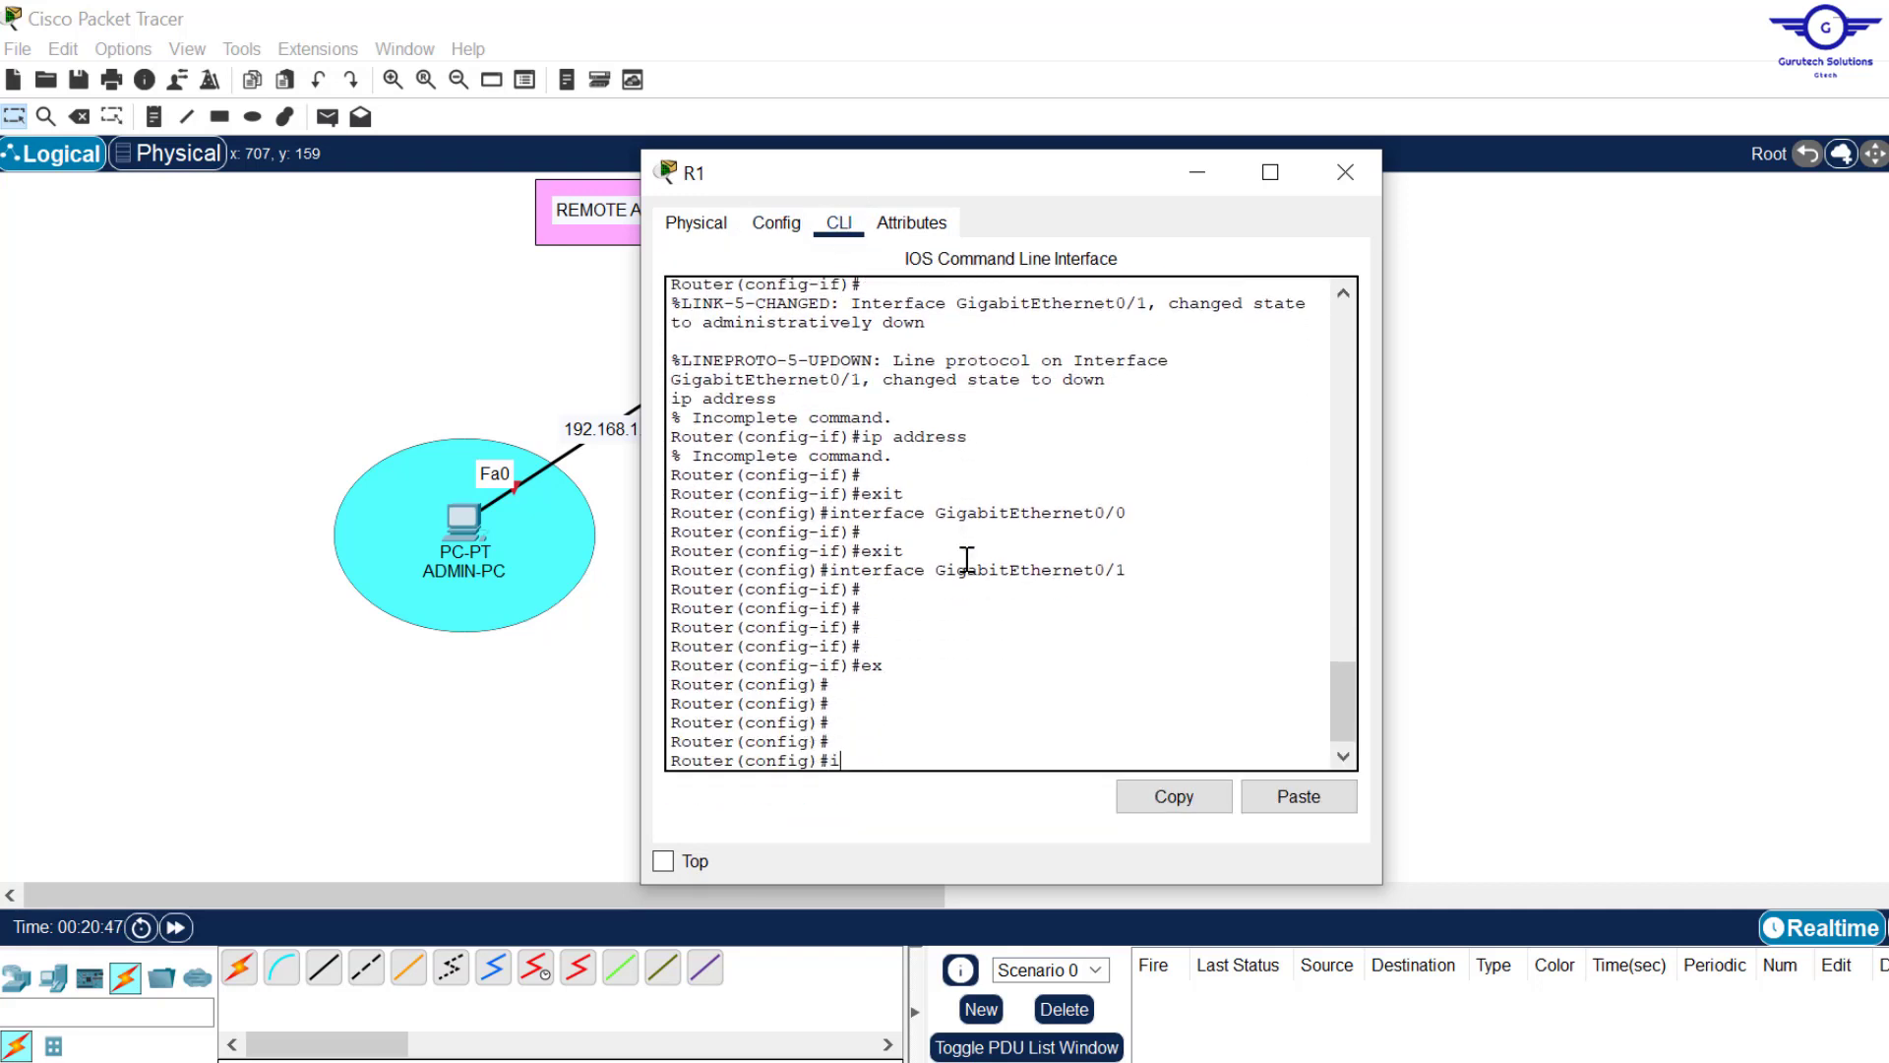
pyautogui.write('nt gig0/0')
pyautogui.press('Return')
pyautogui.press('Return')
pyautogui.press('Return')
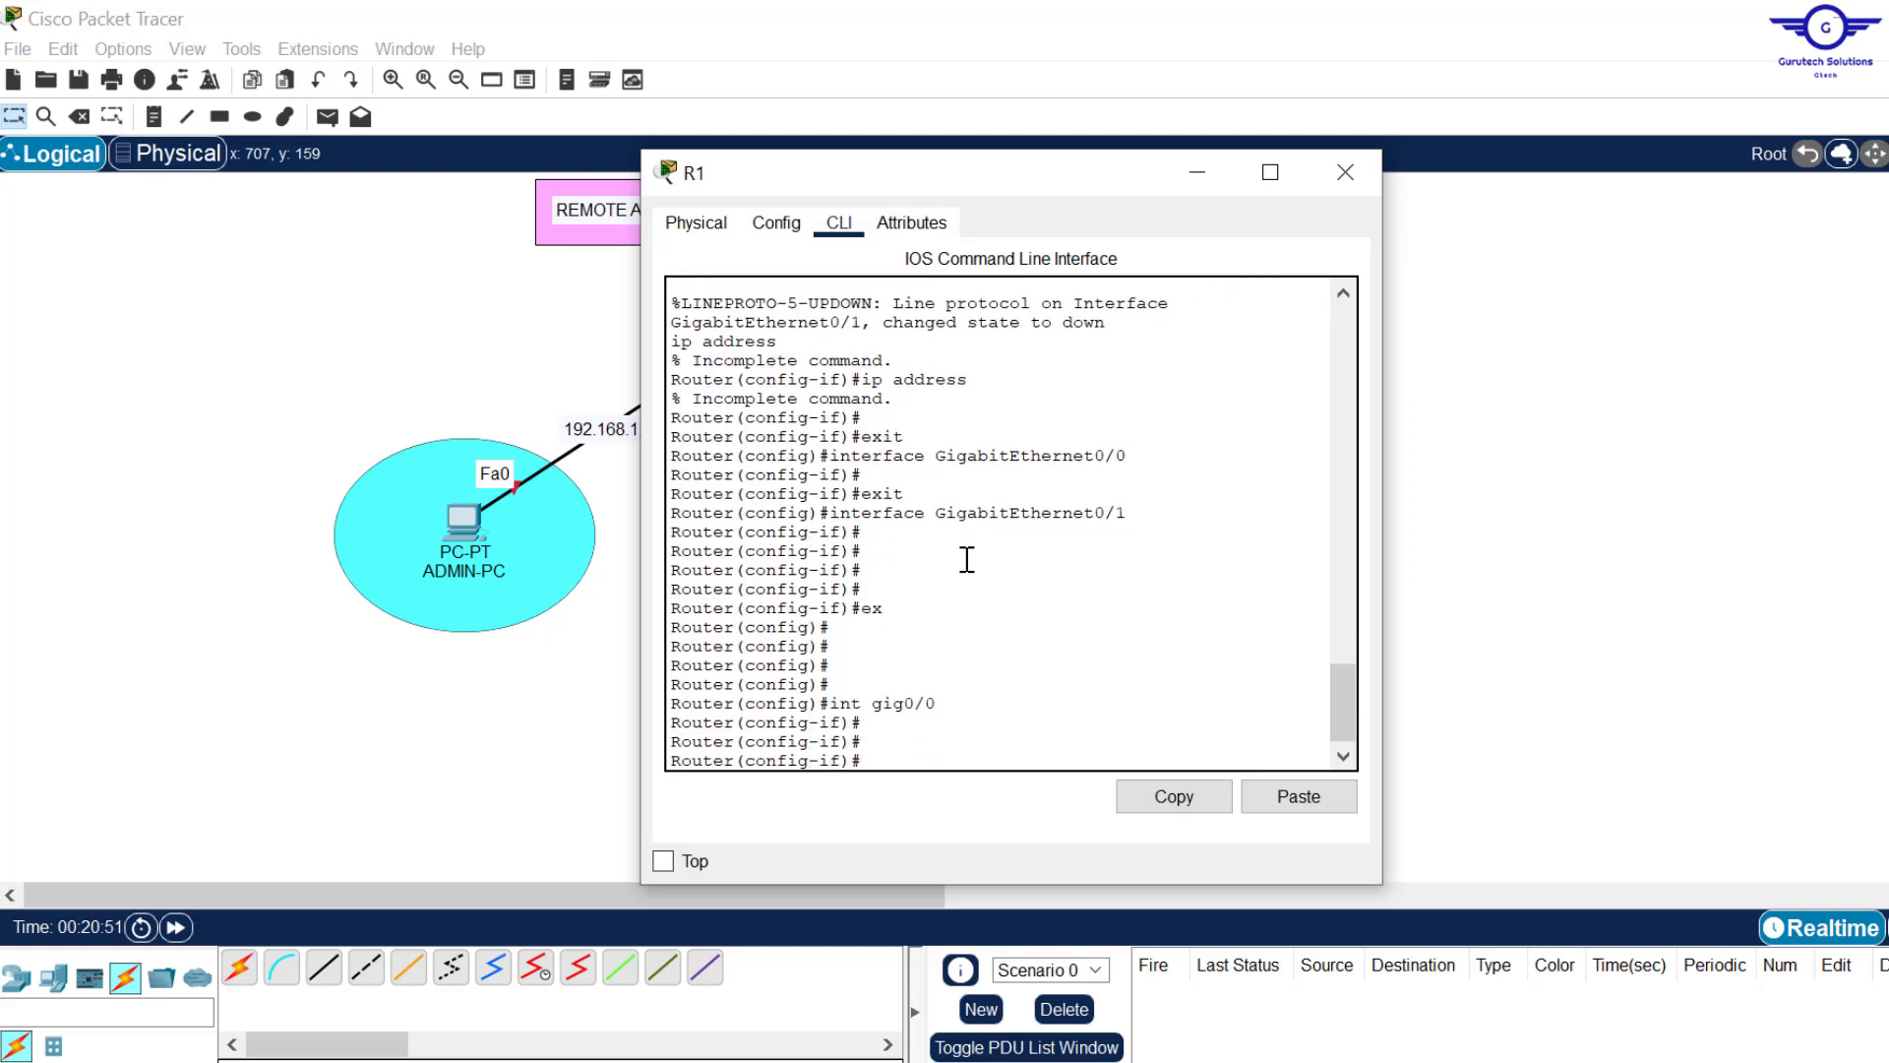
pyautogui.write('ip add 192.168.1.1 255.25')
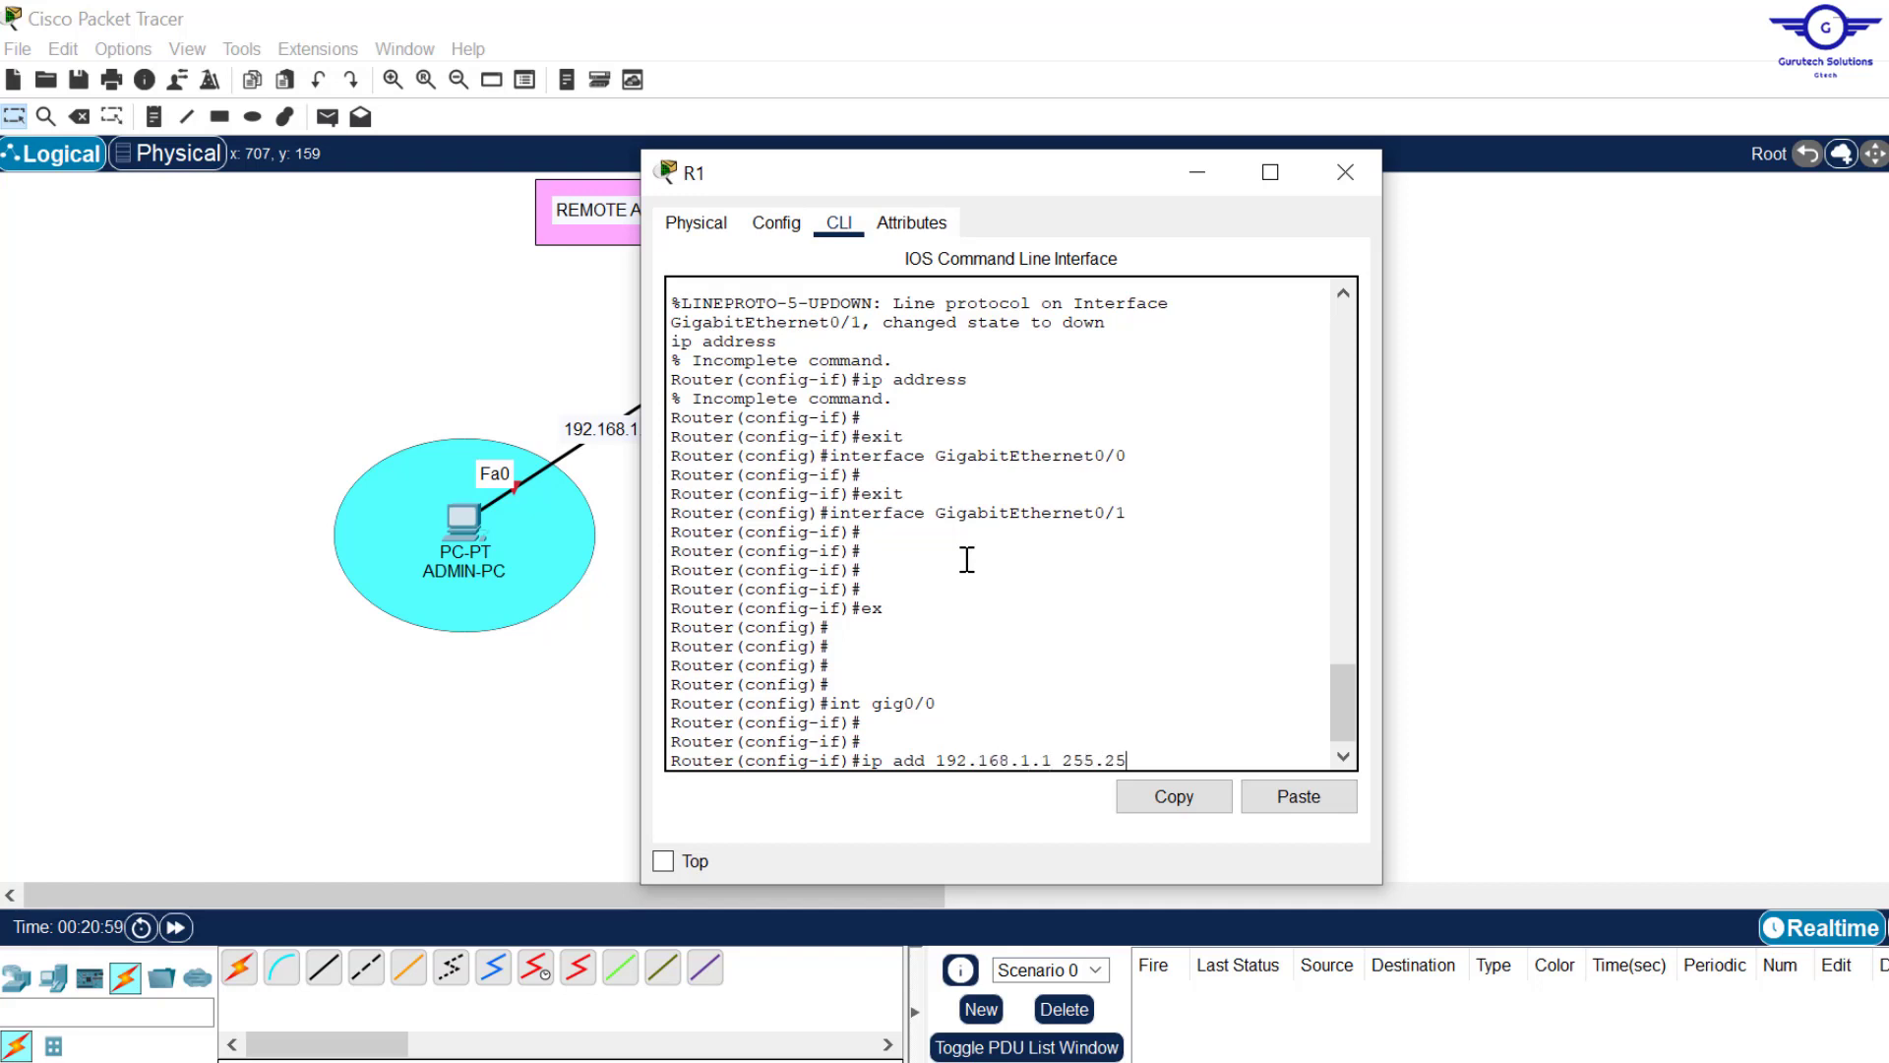
pyautogui.write('5.255.0')
pyautogui.press('Return')
pyautogui.press('Return')
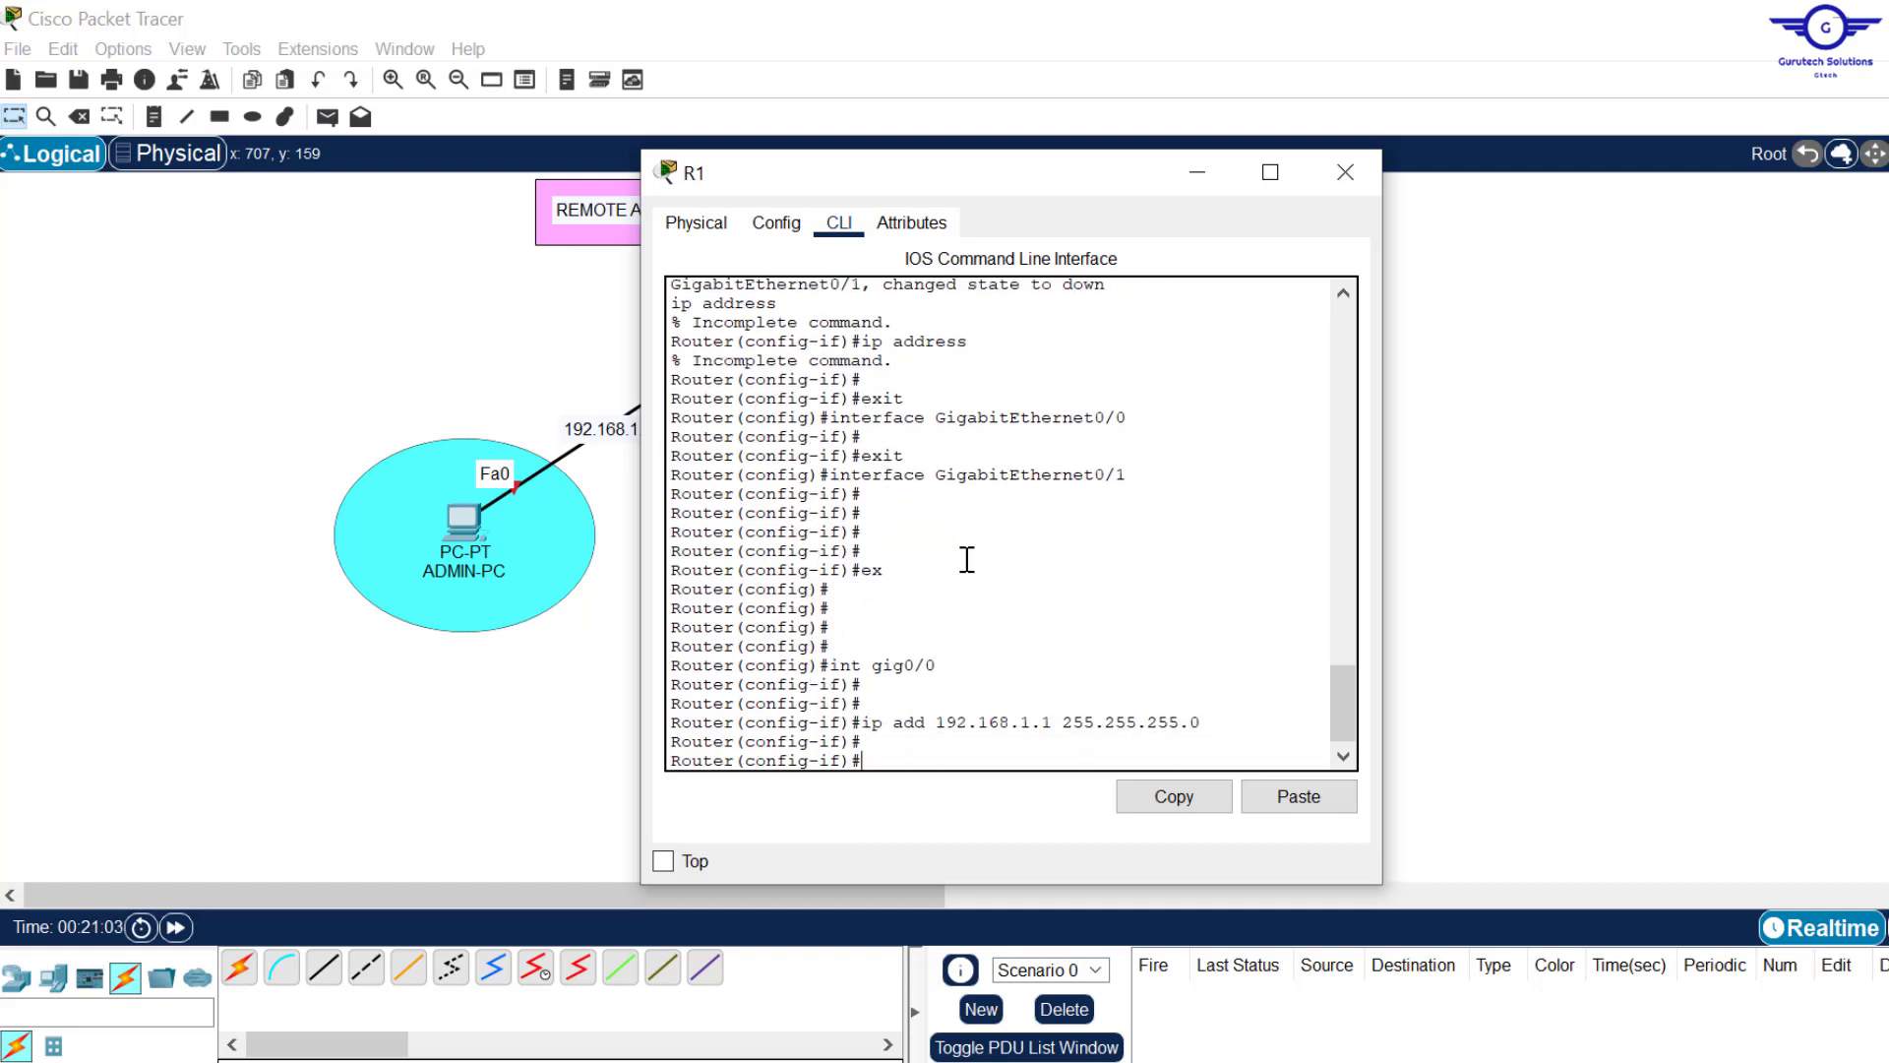
# Step: Bring R1's gig0/0 up with no shut and check its link status
pyautogui.moveTo(1065, 174); pyautogui.dragTo(940, 411)
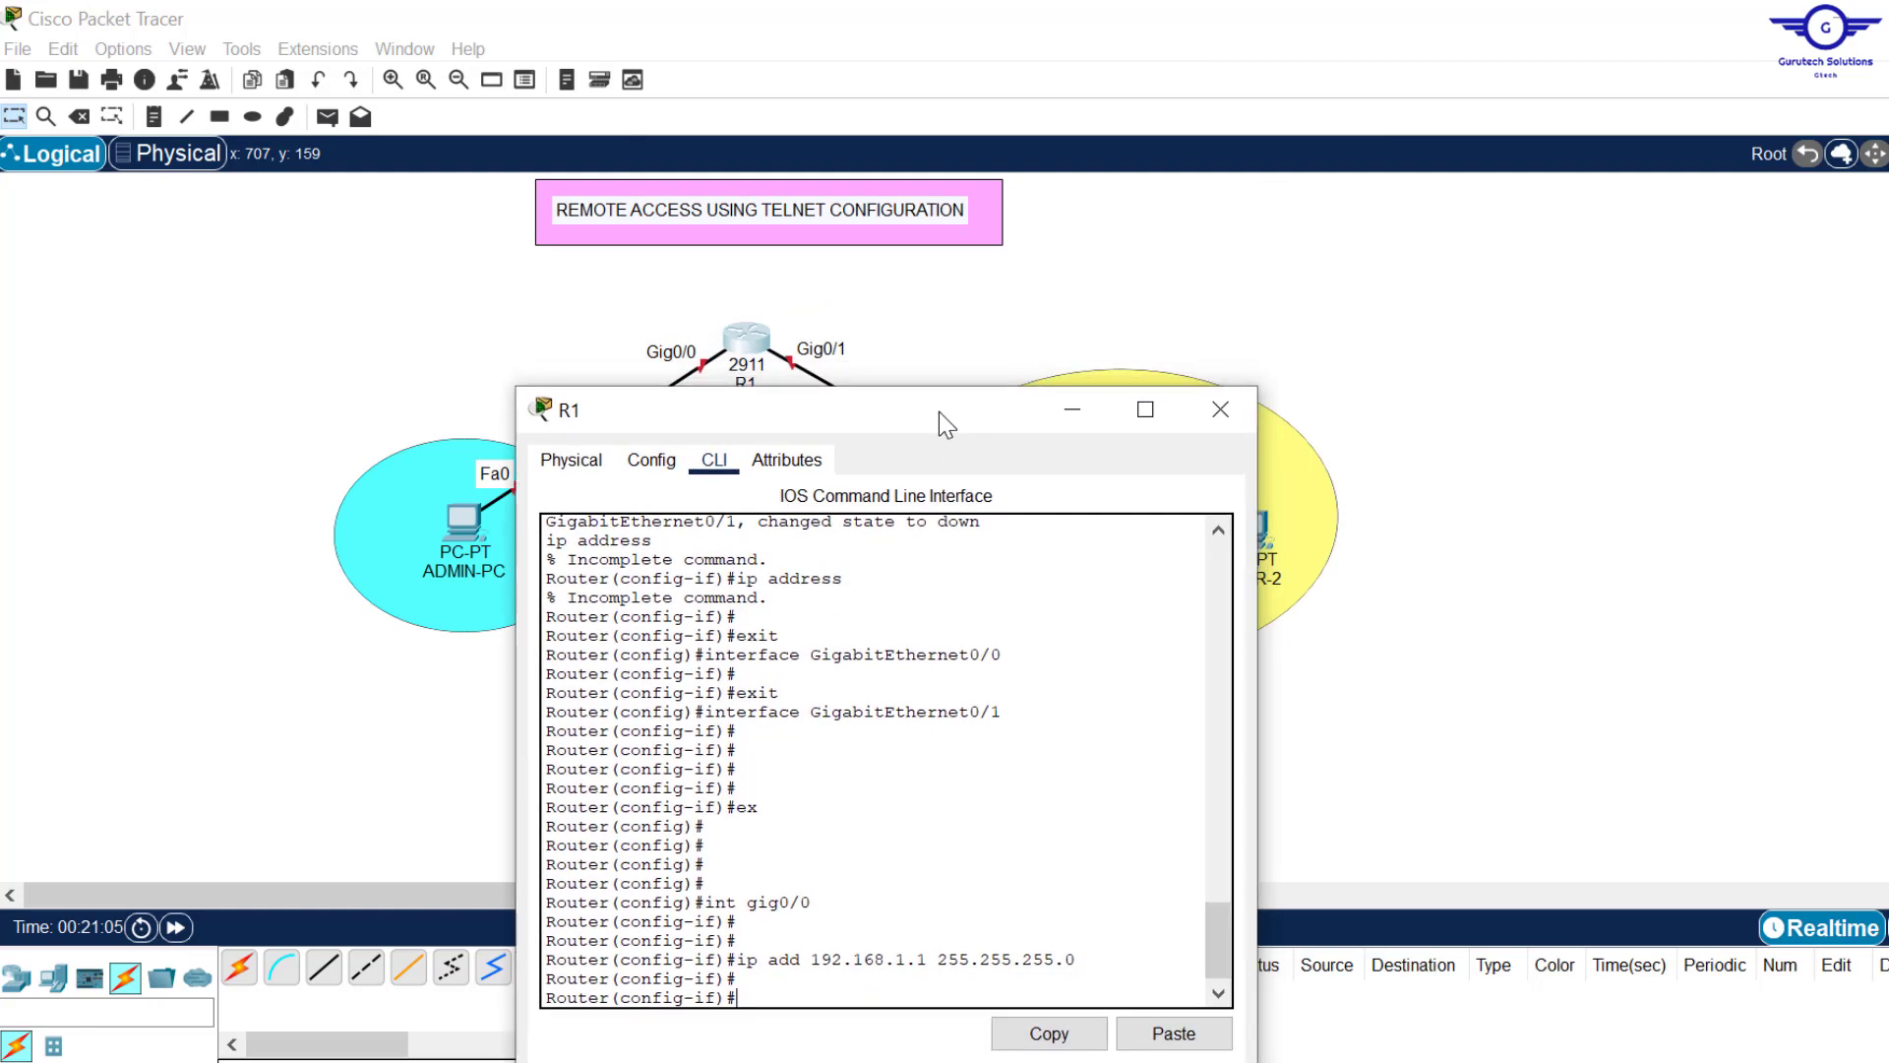
pyautogui.click(1099, 283)
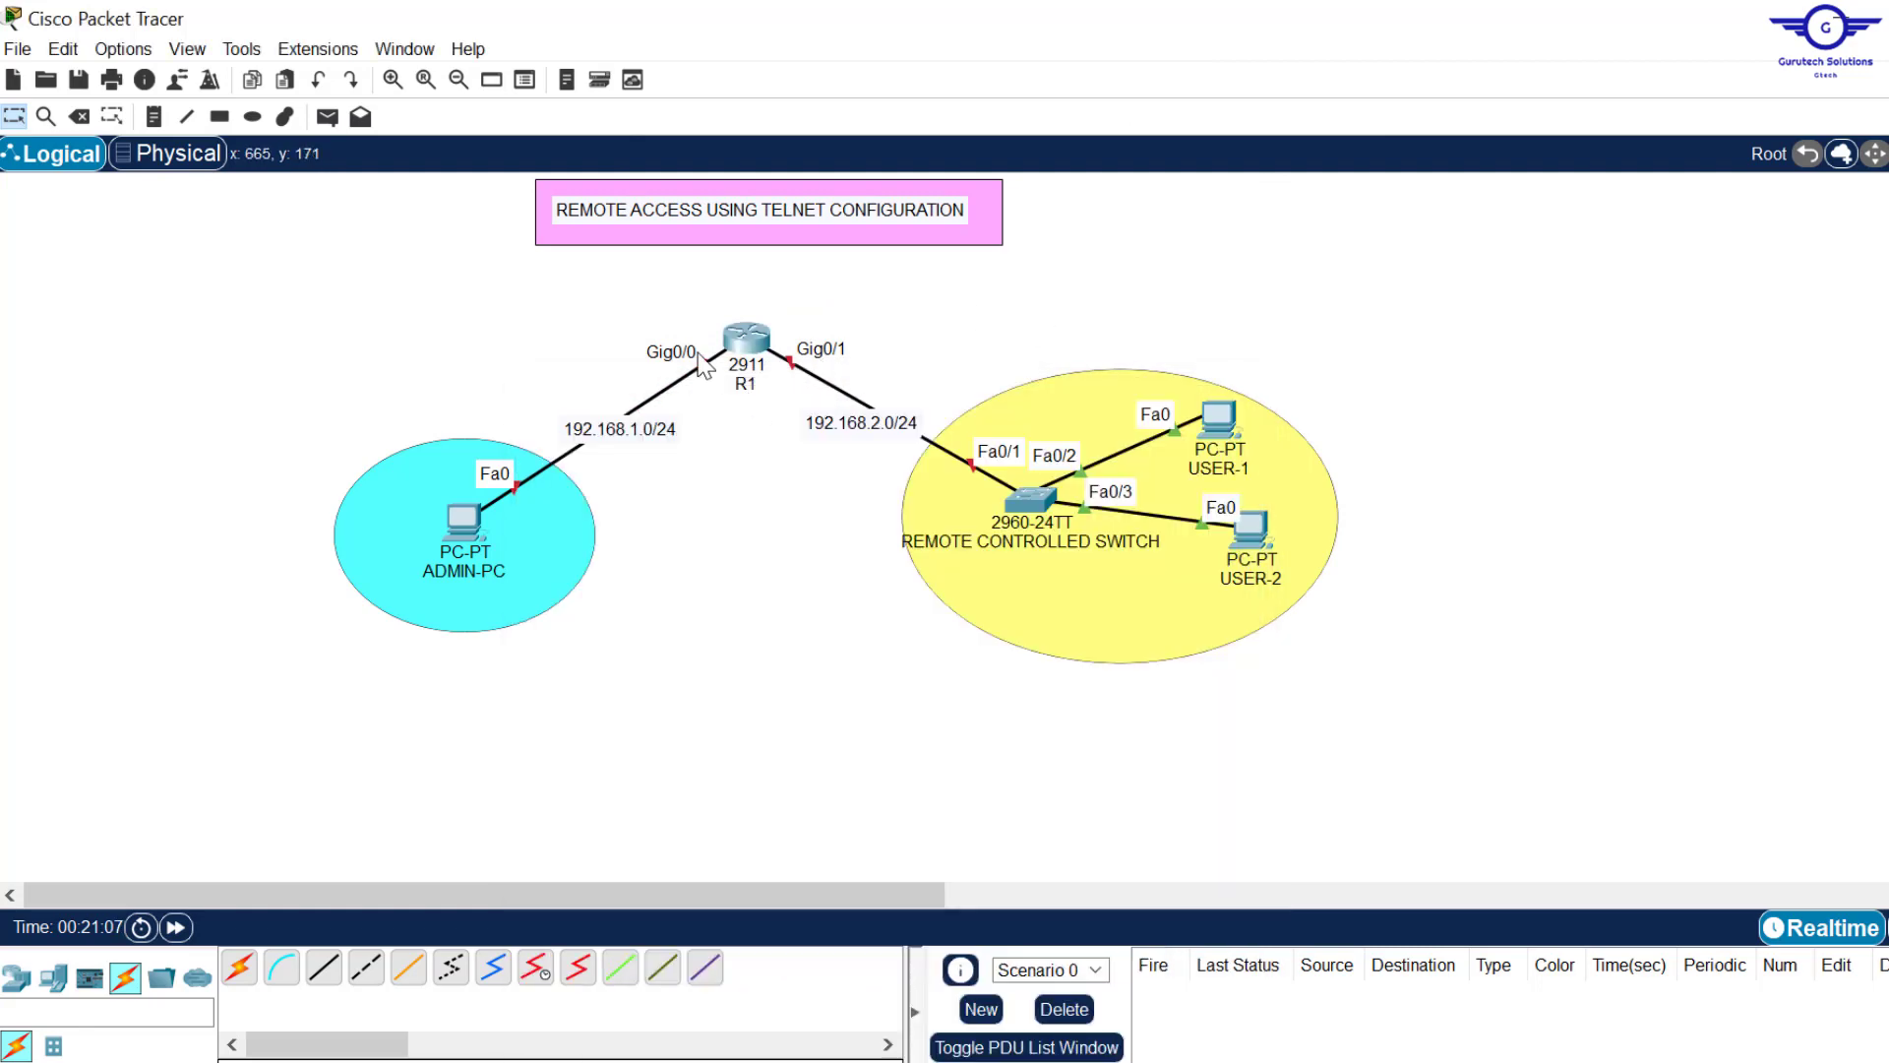
pyautogui.click(744, 339)
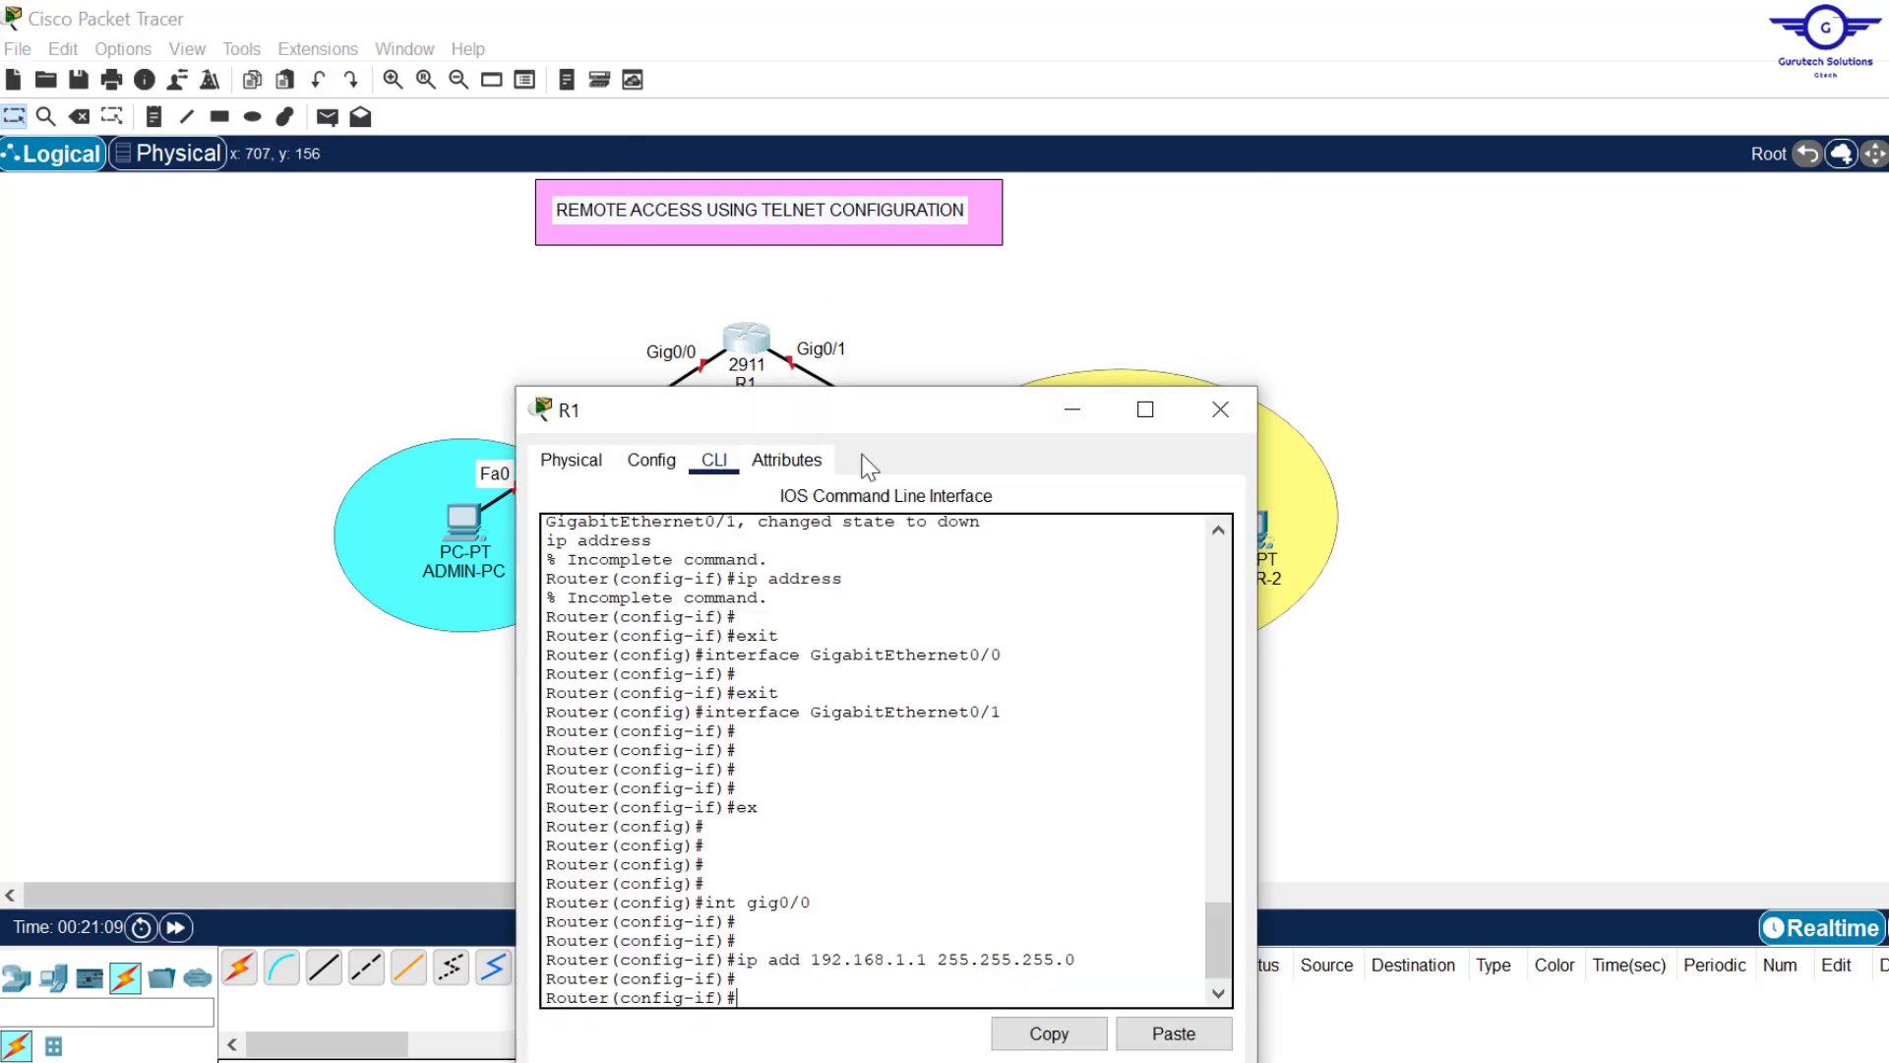
pyautogui.moveTo(909, 405); pyautogui.dragTo(980, 172)
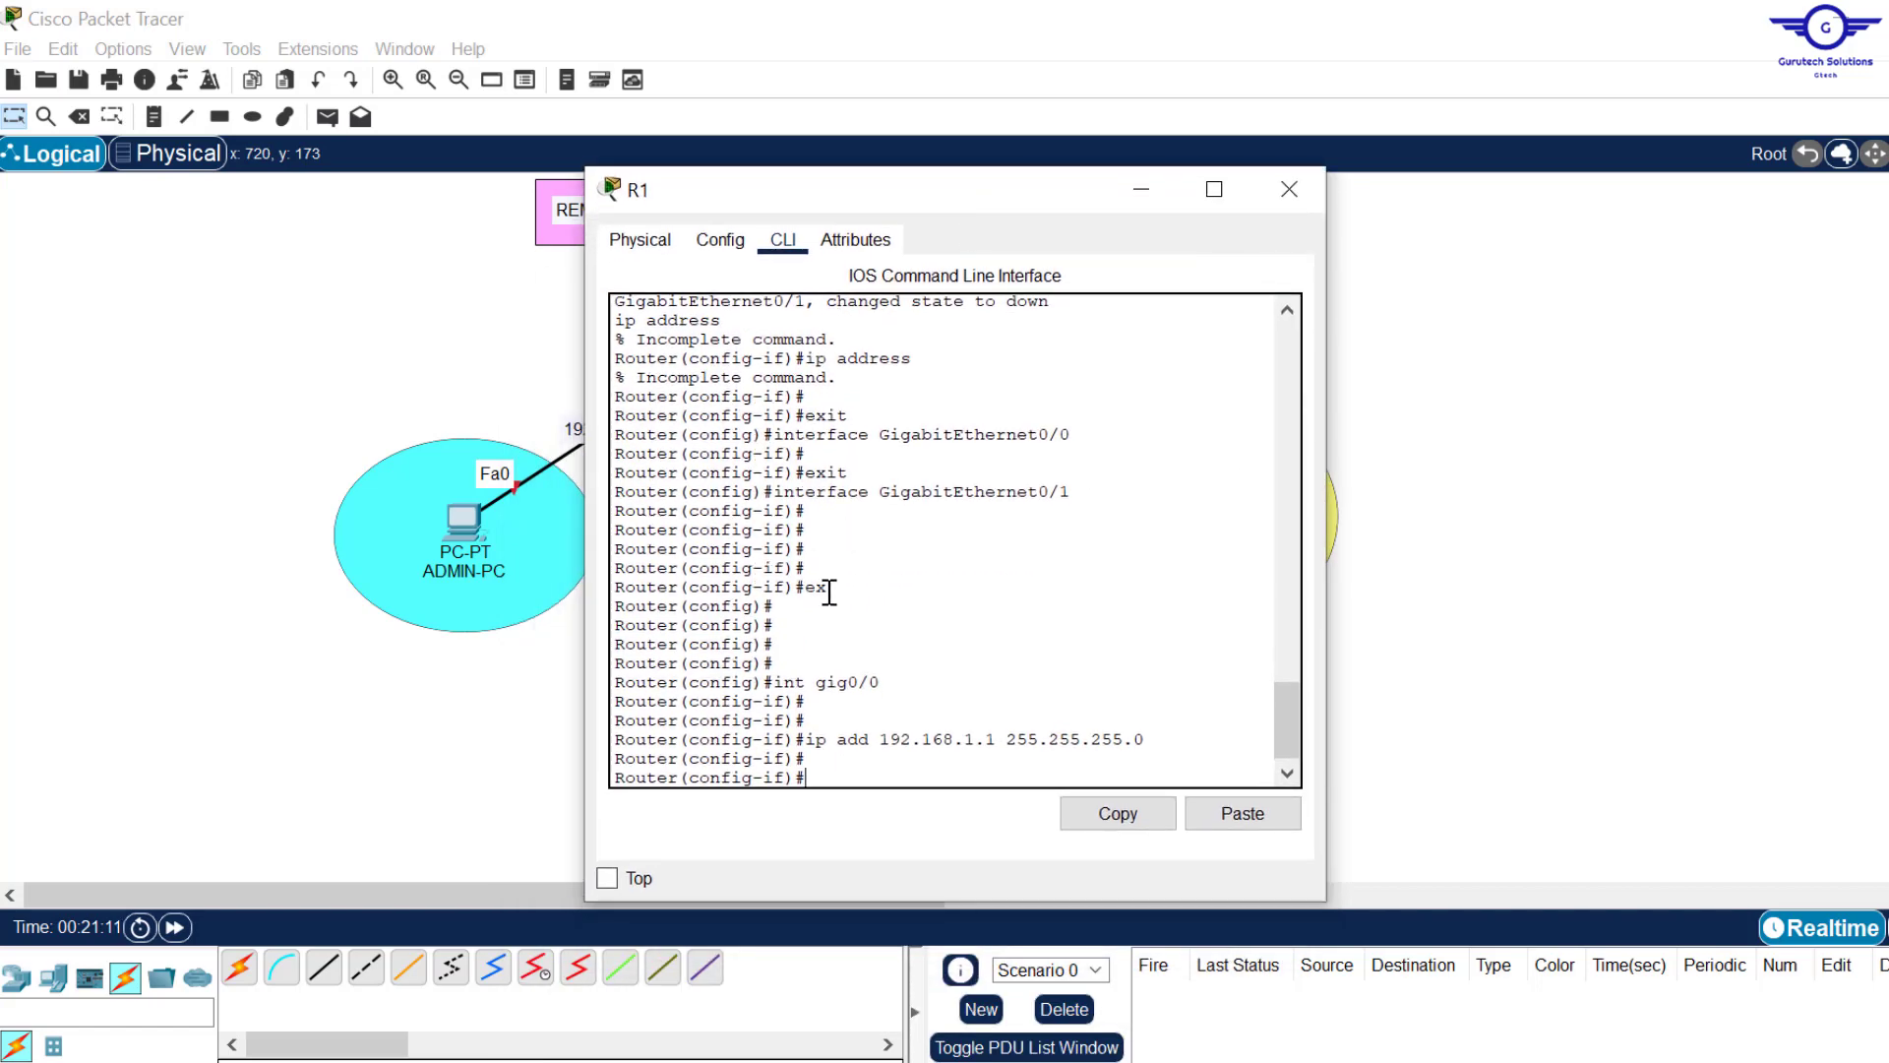
pyautogui.write('no shut')
pyautogui.press('Return')
pyautogui.press('Return')
pyautogui.press('Return')
pyautogui.press('Return')
pyautogui.press('Return')
pyautogui.press('Return')
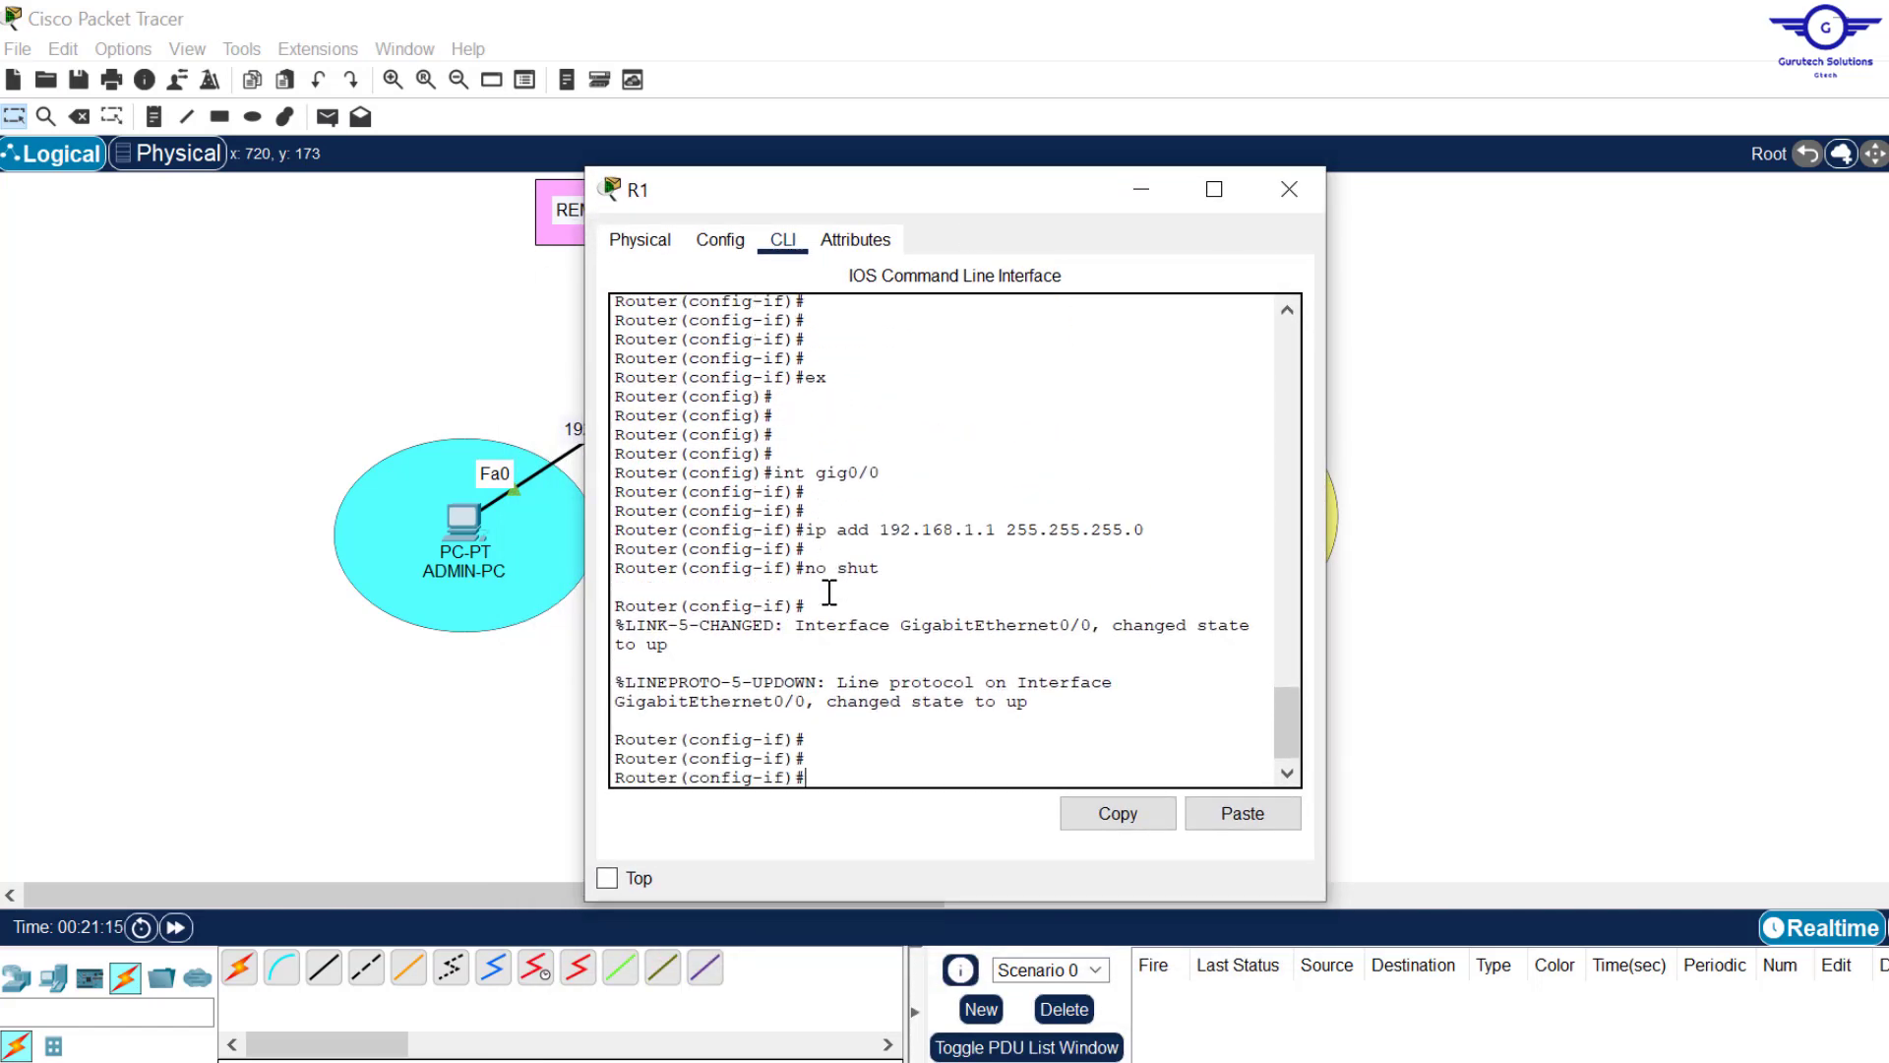
pyautogui.write('ex')
pyautogui.press('Return')
pyautogui.press('Return')
pyautogui.press('Return')
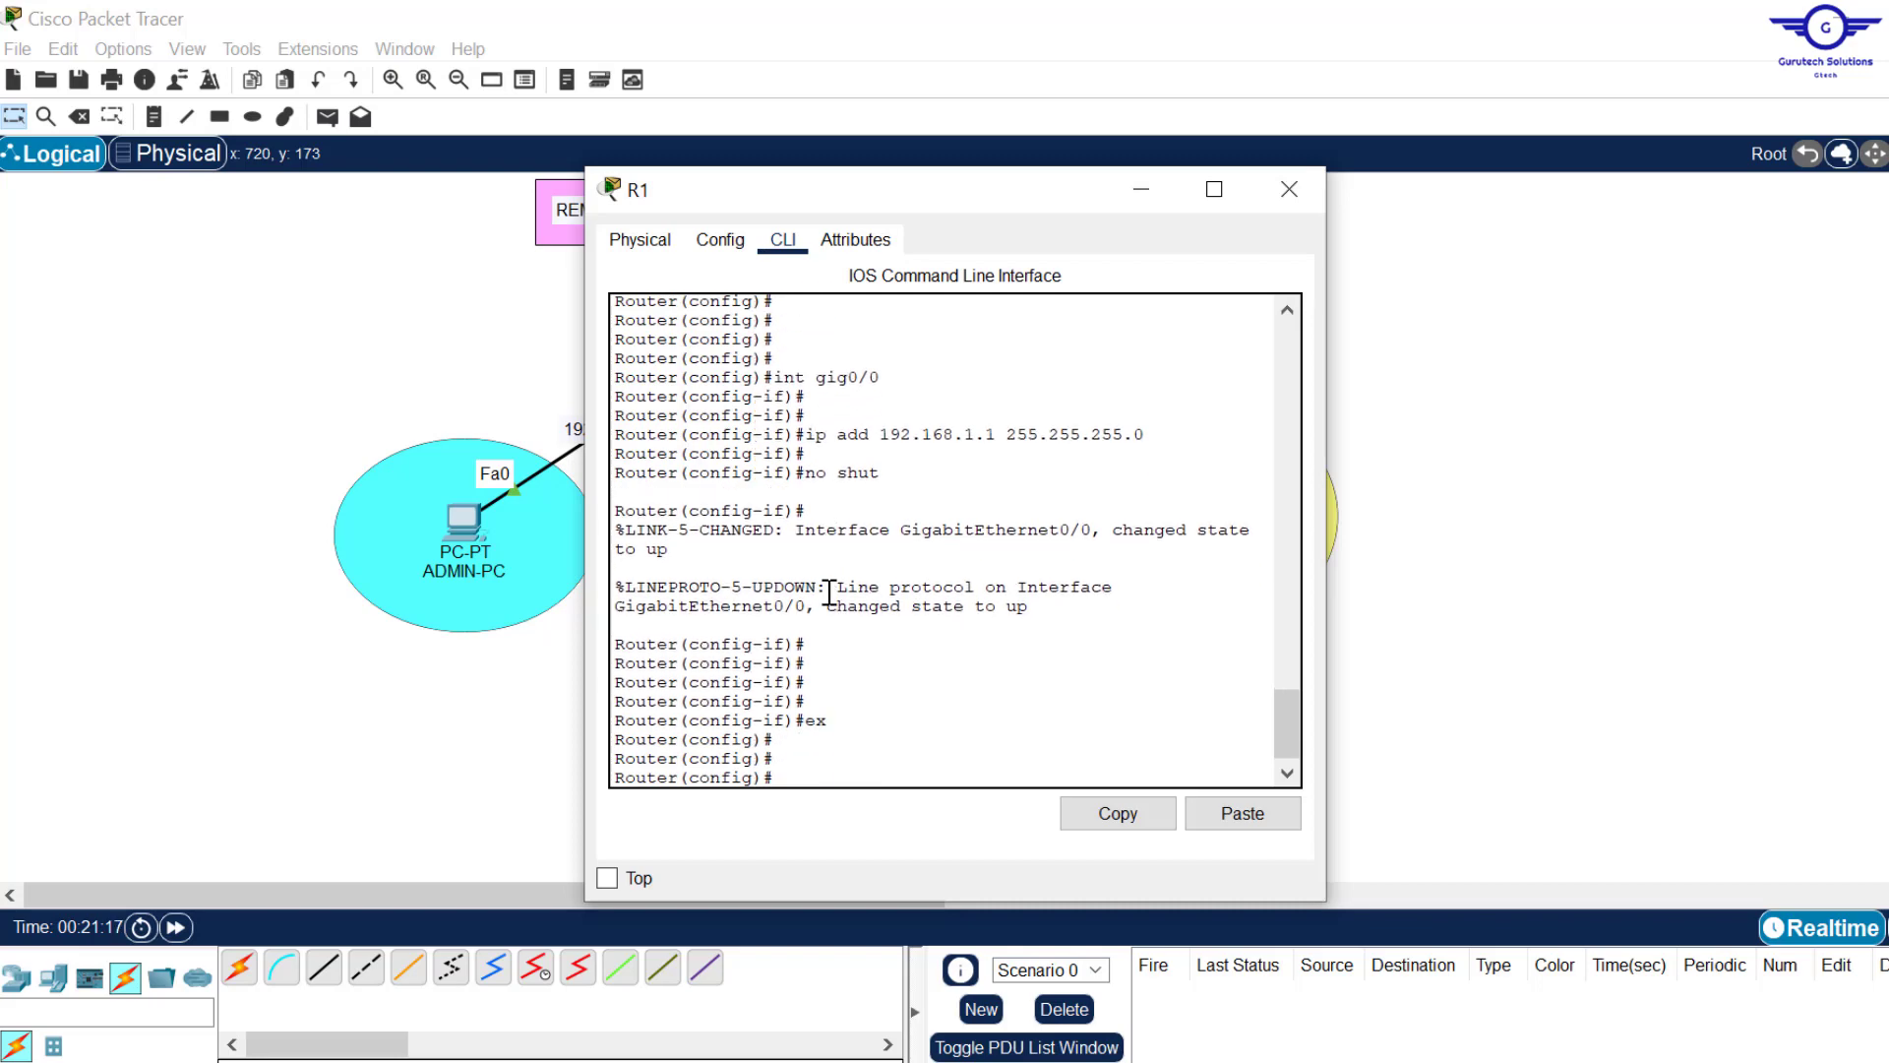
pyautogui.click(1649, 404)
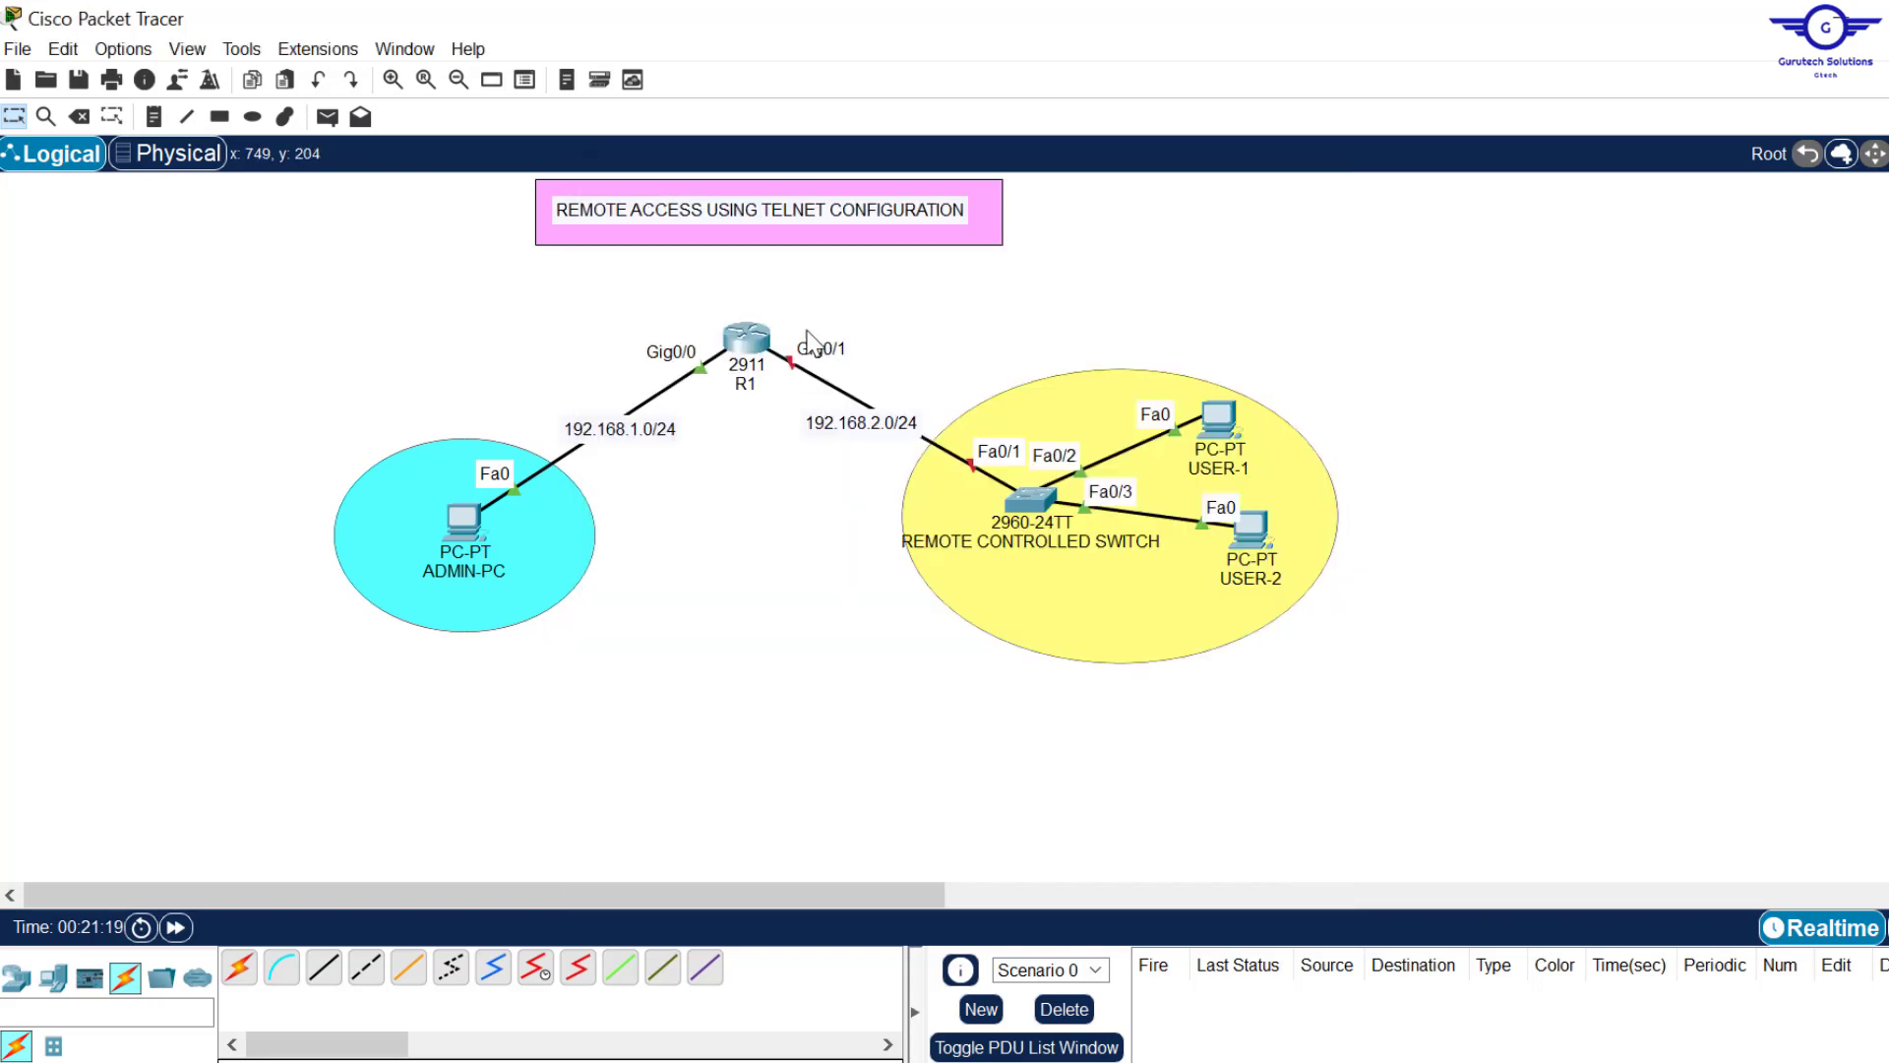
# Step: Address R1's gig0/1 as 192.168.2.1 255.255.255.0 and bring it up
pyautogui.click(743, 330)
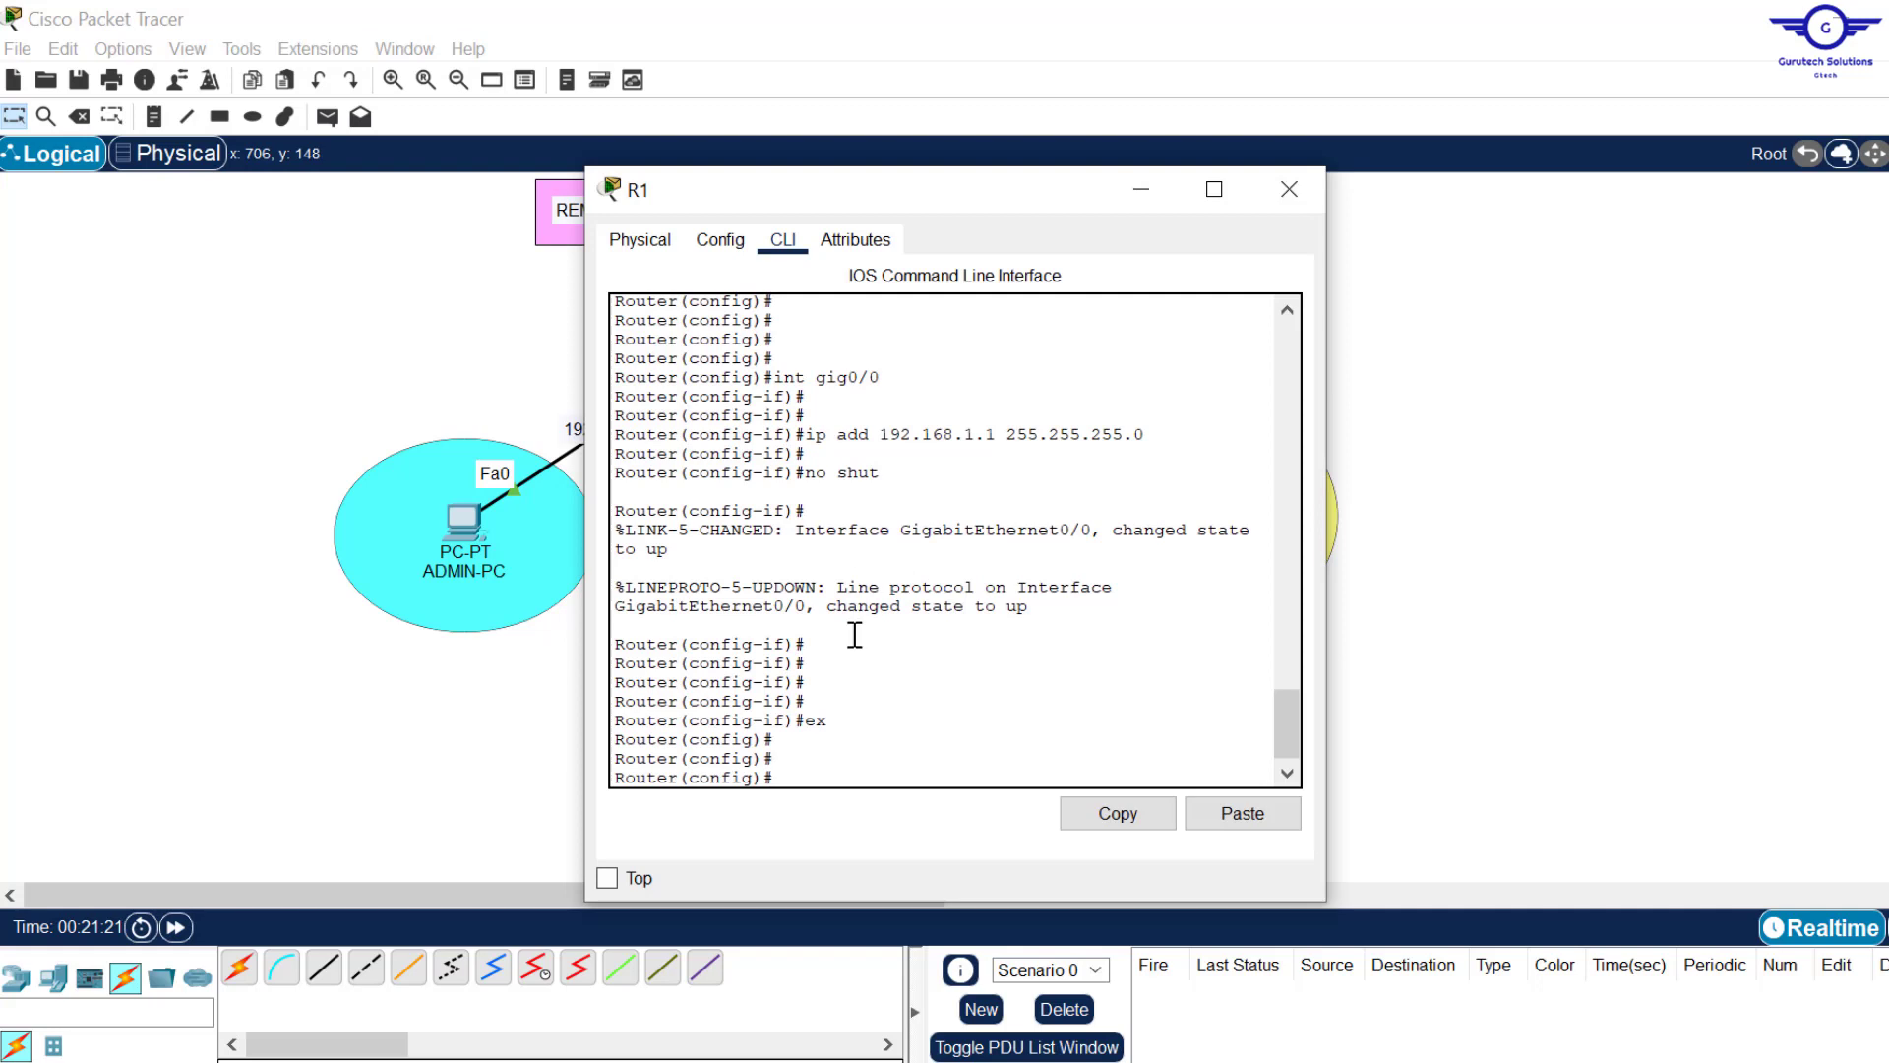
pyautogui.write('int gig0/1')
pyautogui.press('Return')
pyautogui.press('Return')
pyautogui.press('Return')
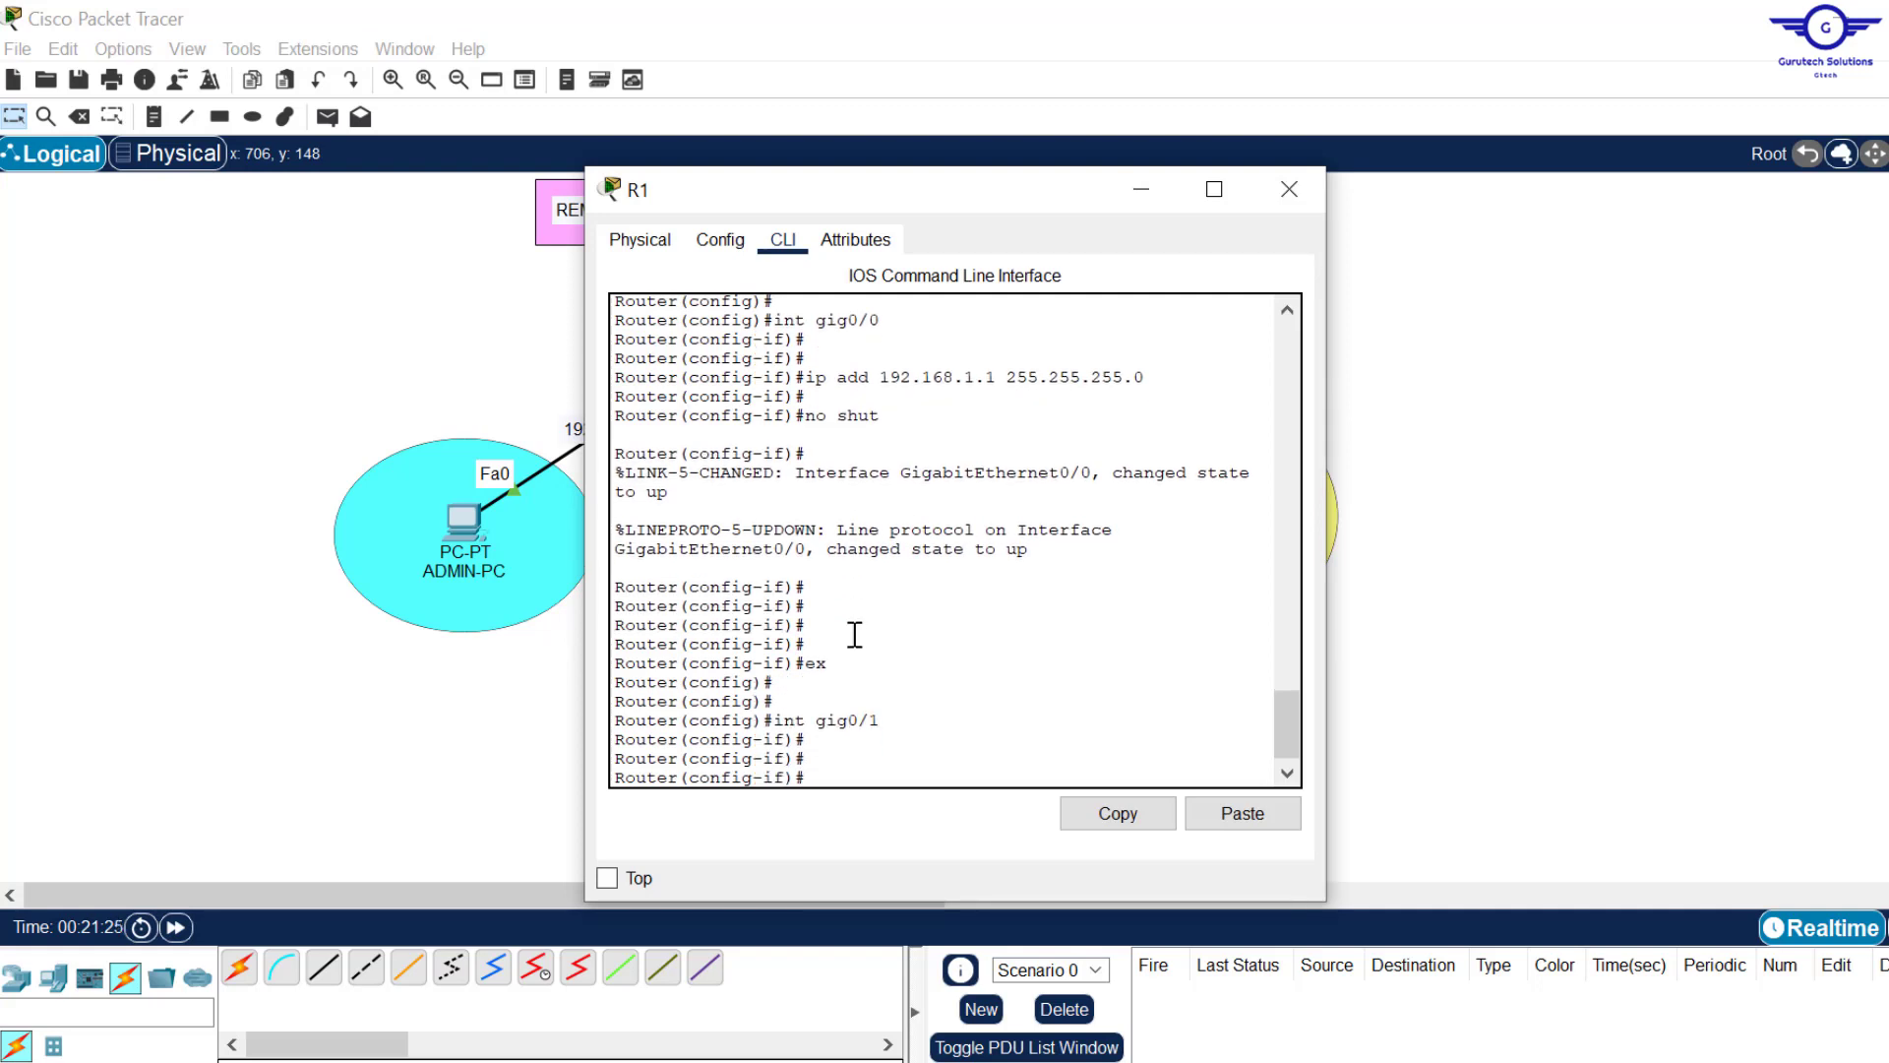
pyautogui.press('Up')
pyautogui.press('Up')
pyautogui.press('Up')
pyautogui.press('Up')
pyautogui.press('Left')
pyautogui.press('Left')
pyautogui.press('Left')
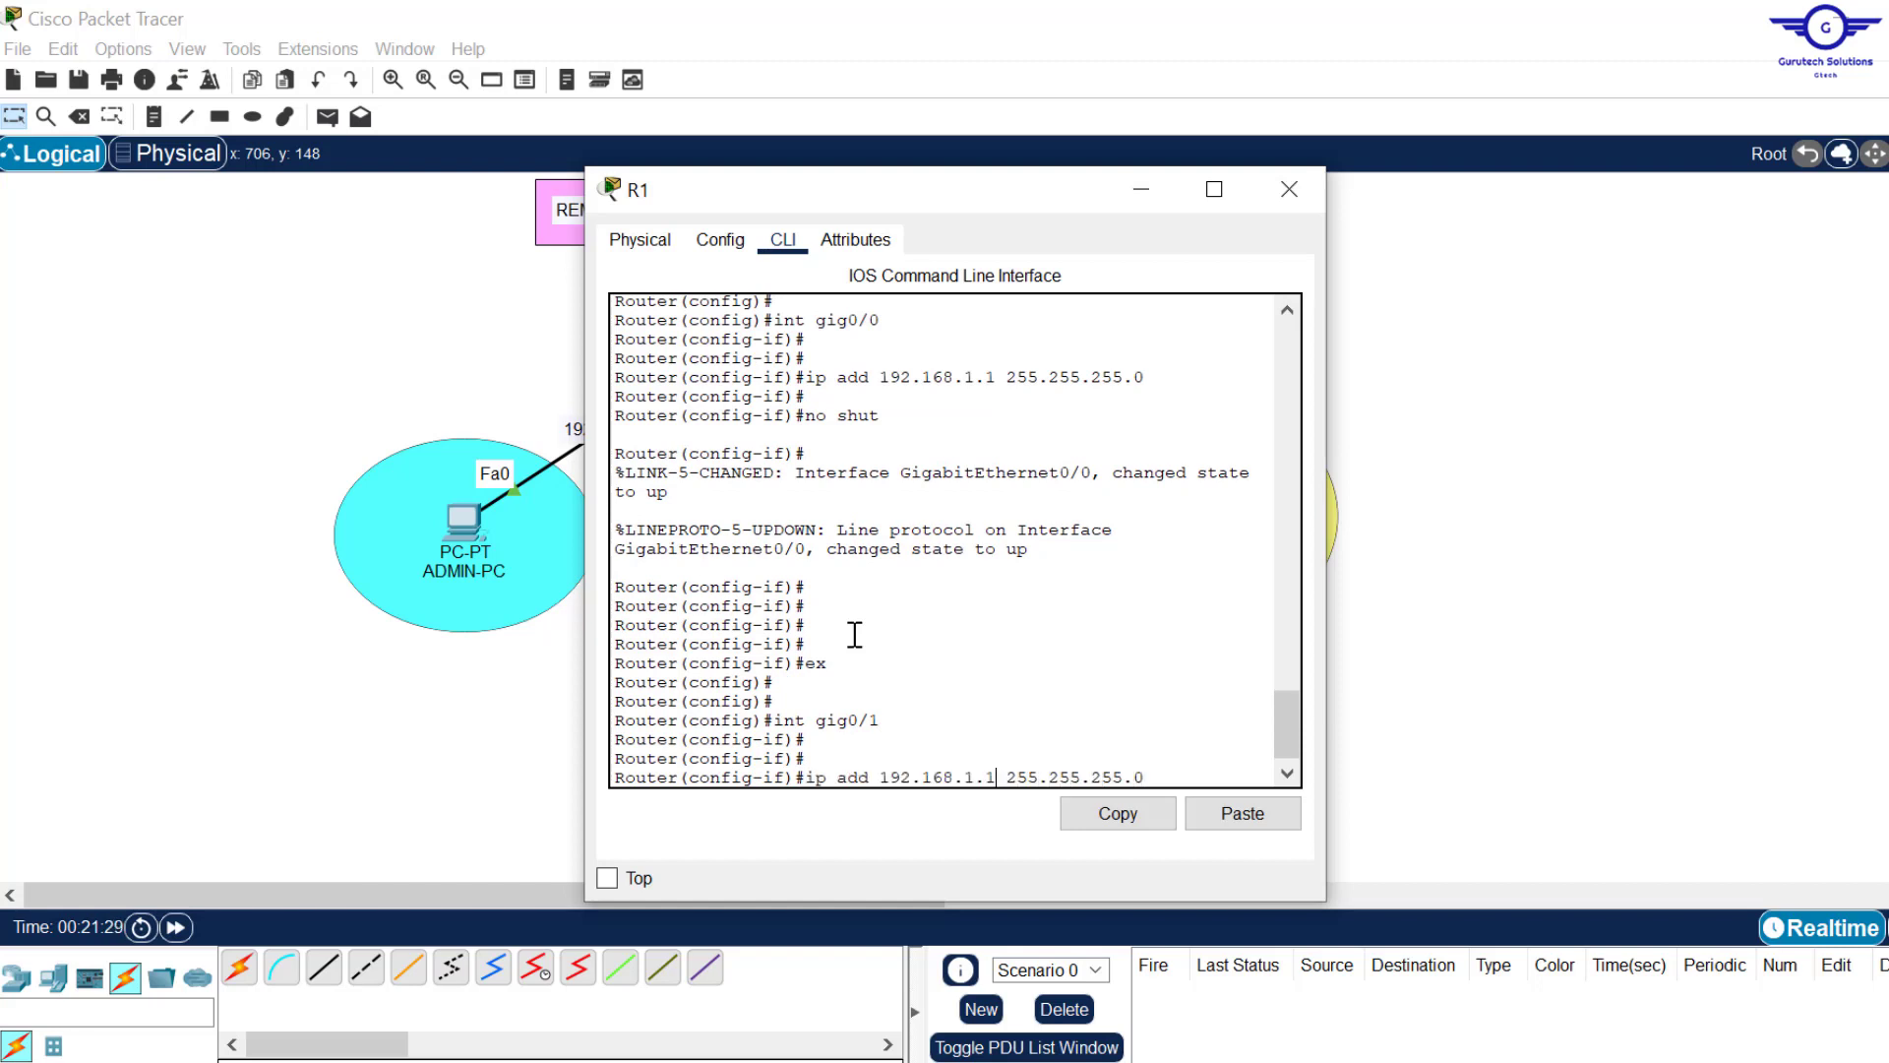
pyautogui.press('BackSpace')
pyautogui.write('2')
pyautogui.press('Return')
pyautogui.press('Return')
pyautogui.press('Up')
pyautogui.press('Up')
pyautogui.press('Up')
pyautogui.press('Up')
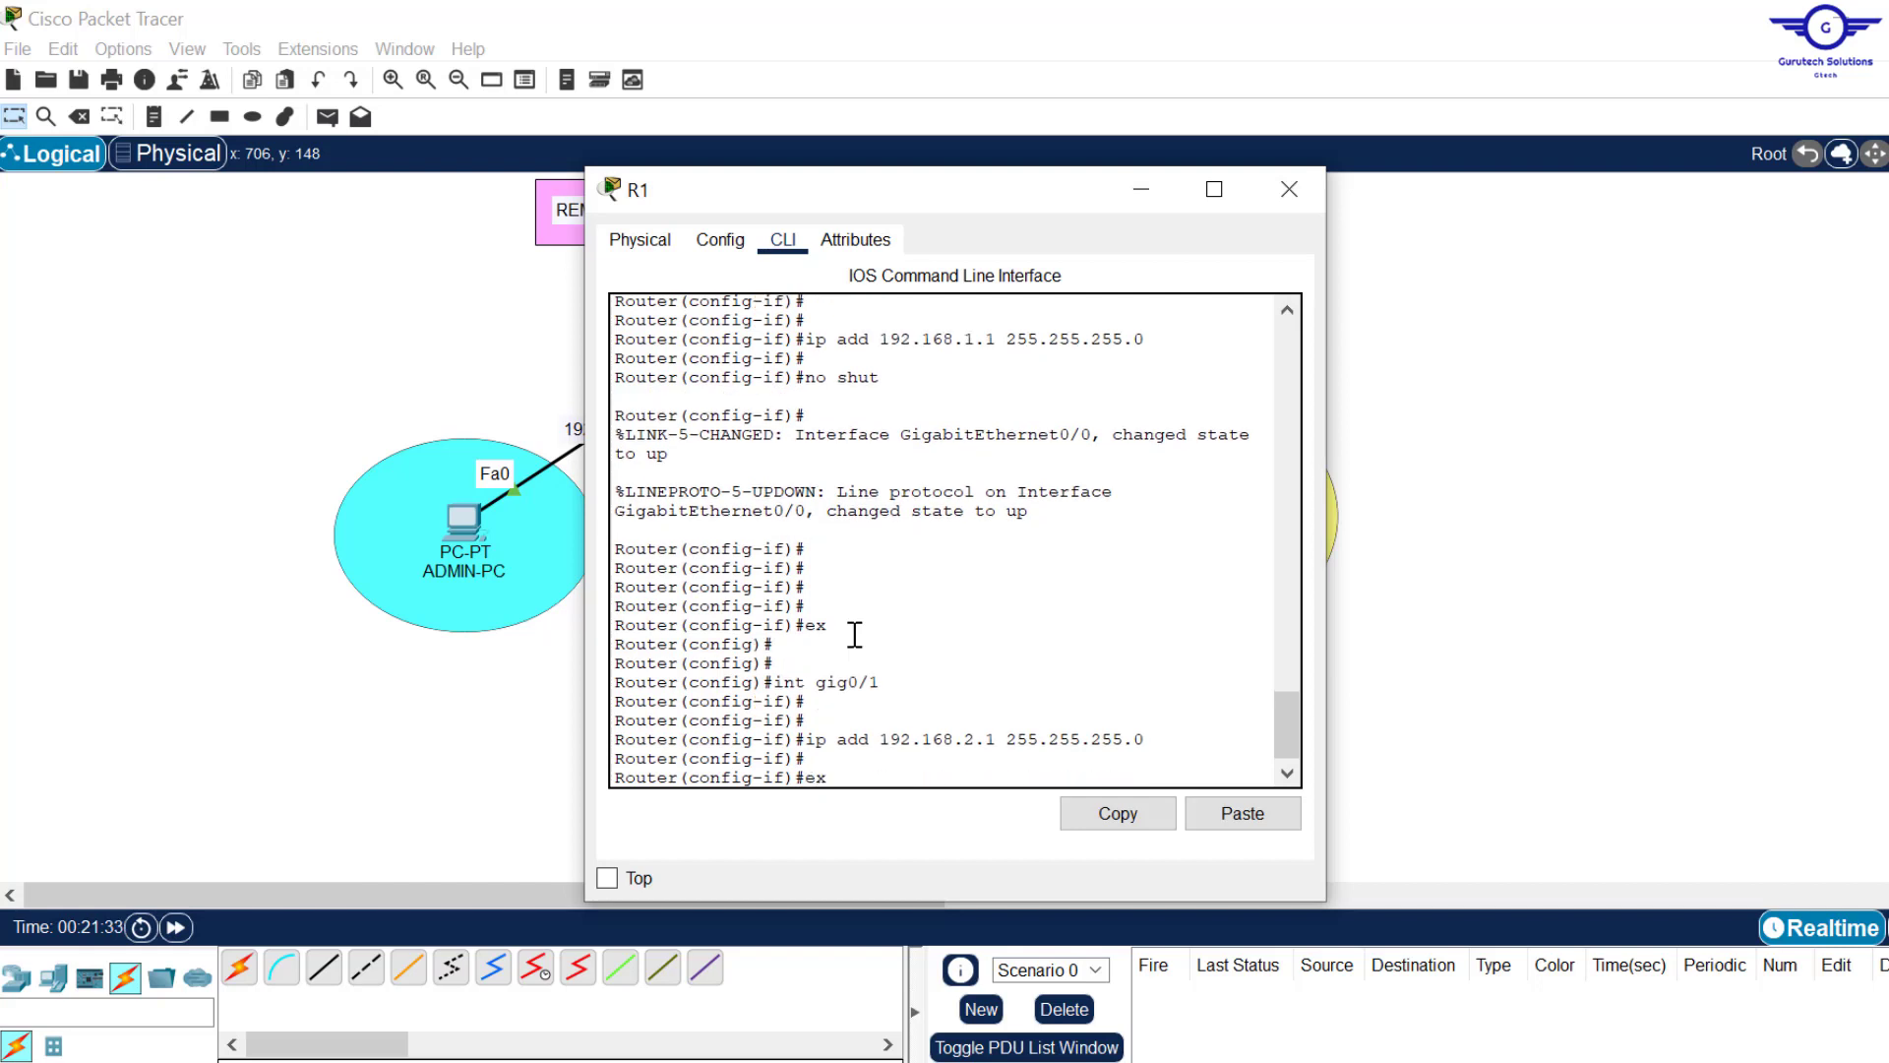
pyautogui.press('Return')
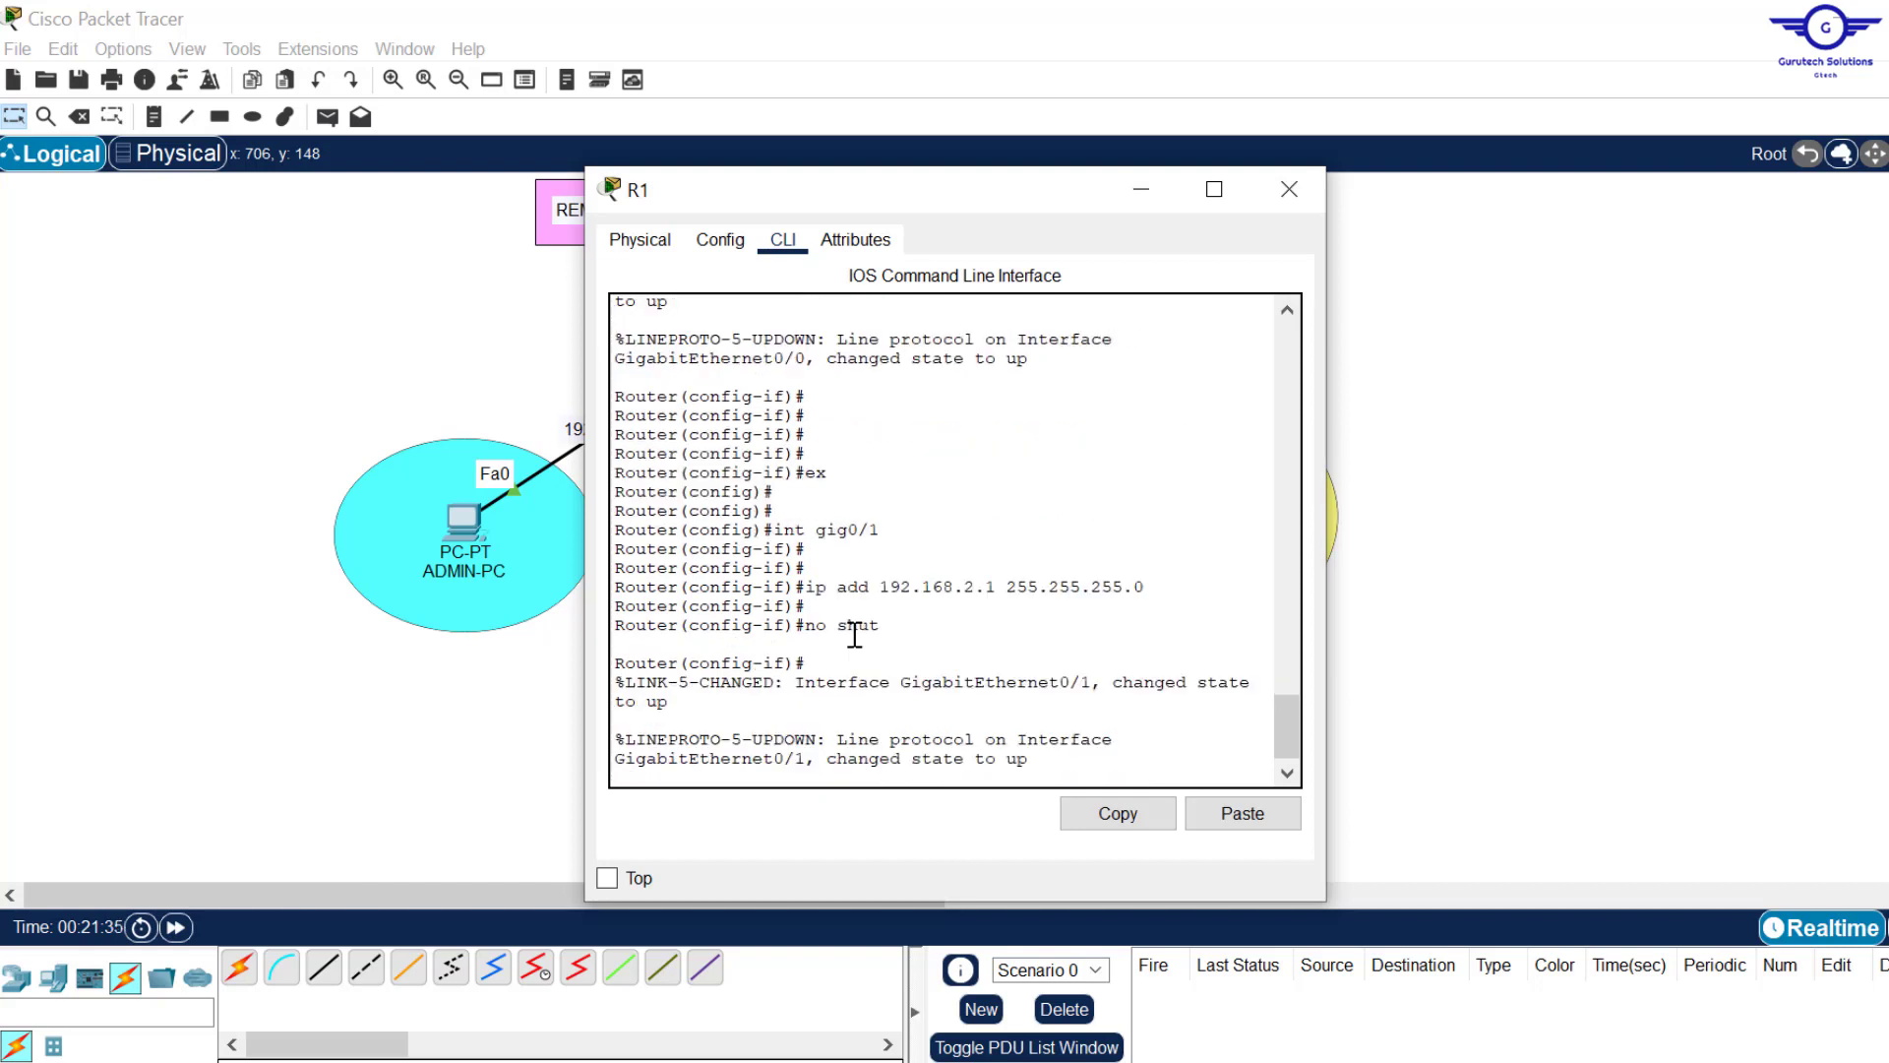
pyautogui.press('Return')
pyautogui.write('ex')
pyautogui.press('Return')
pyautogui.press('Return')
pyautogui.press('Return')
pyautogui.press('Return')
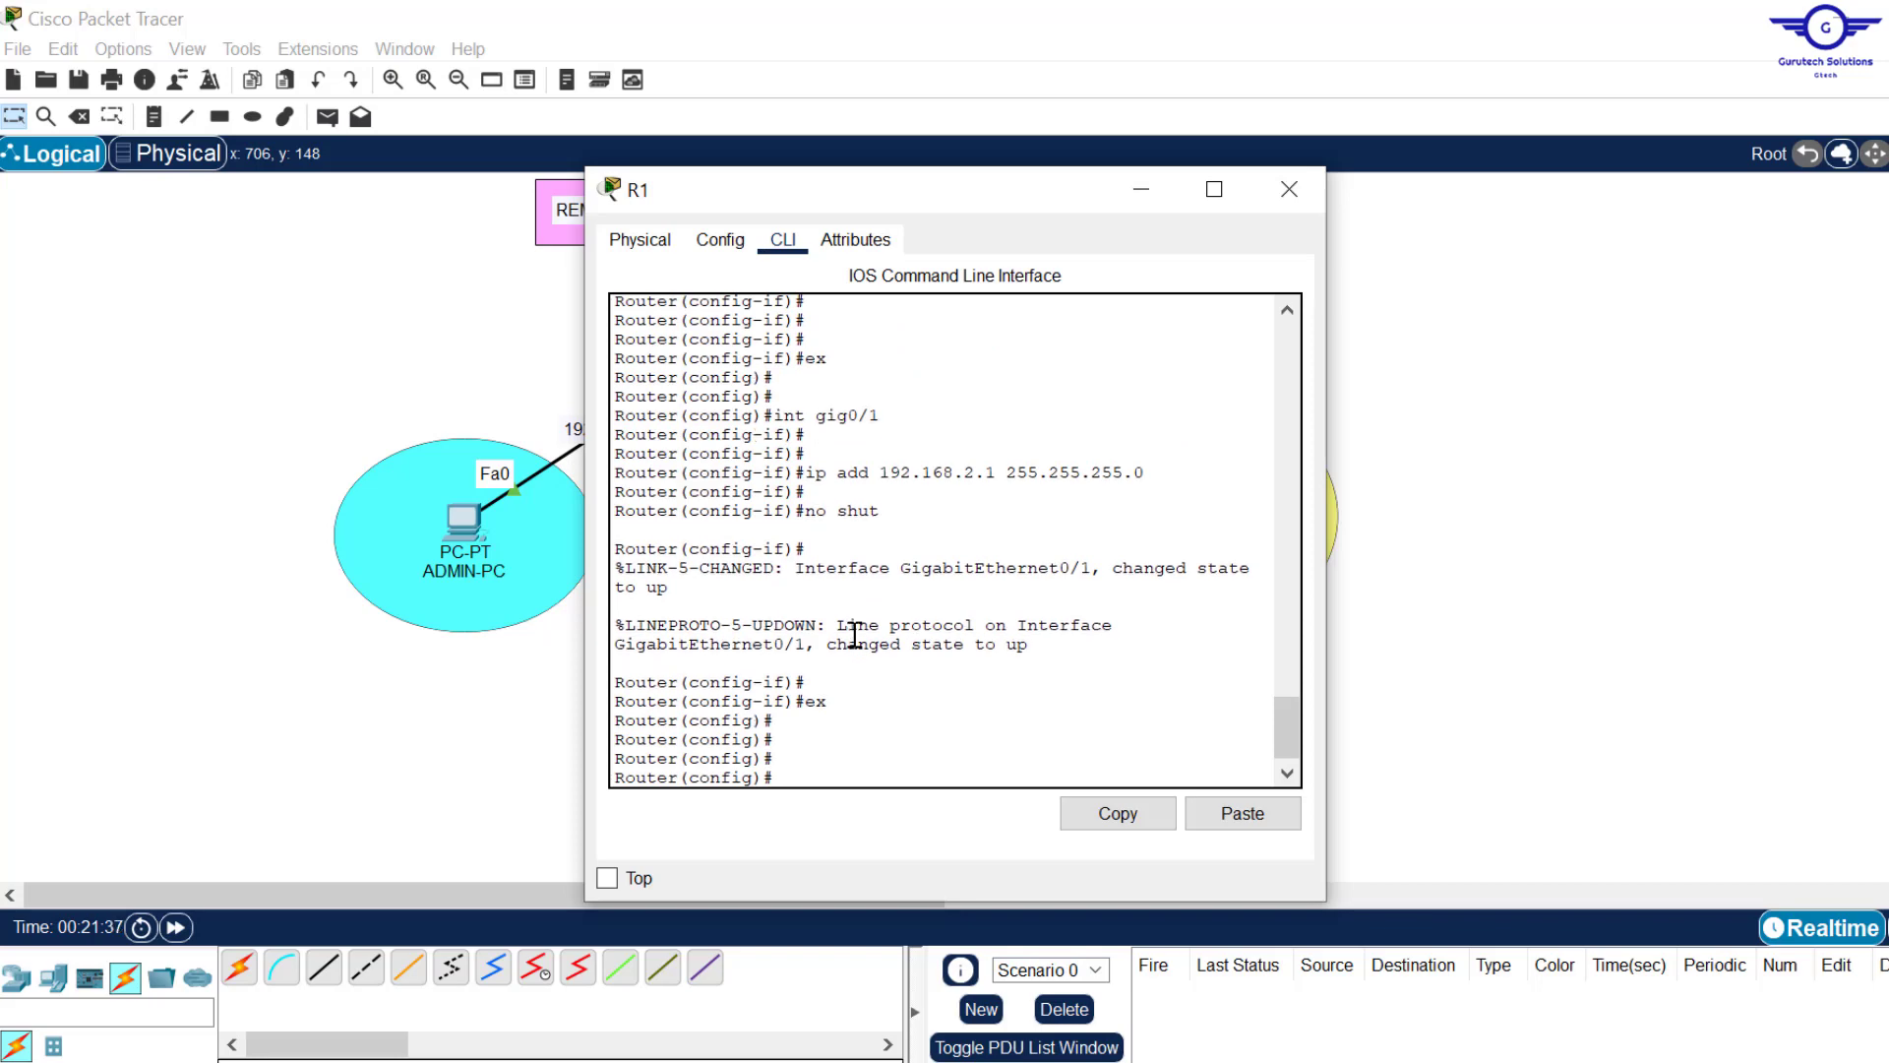
# Step: Close R1's configuration window and select router R1 on the topology
pyautogui.click(1289, 189)
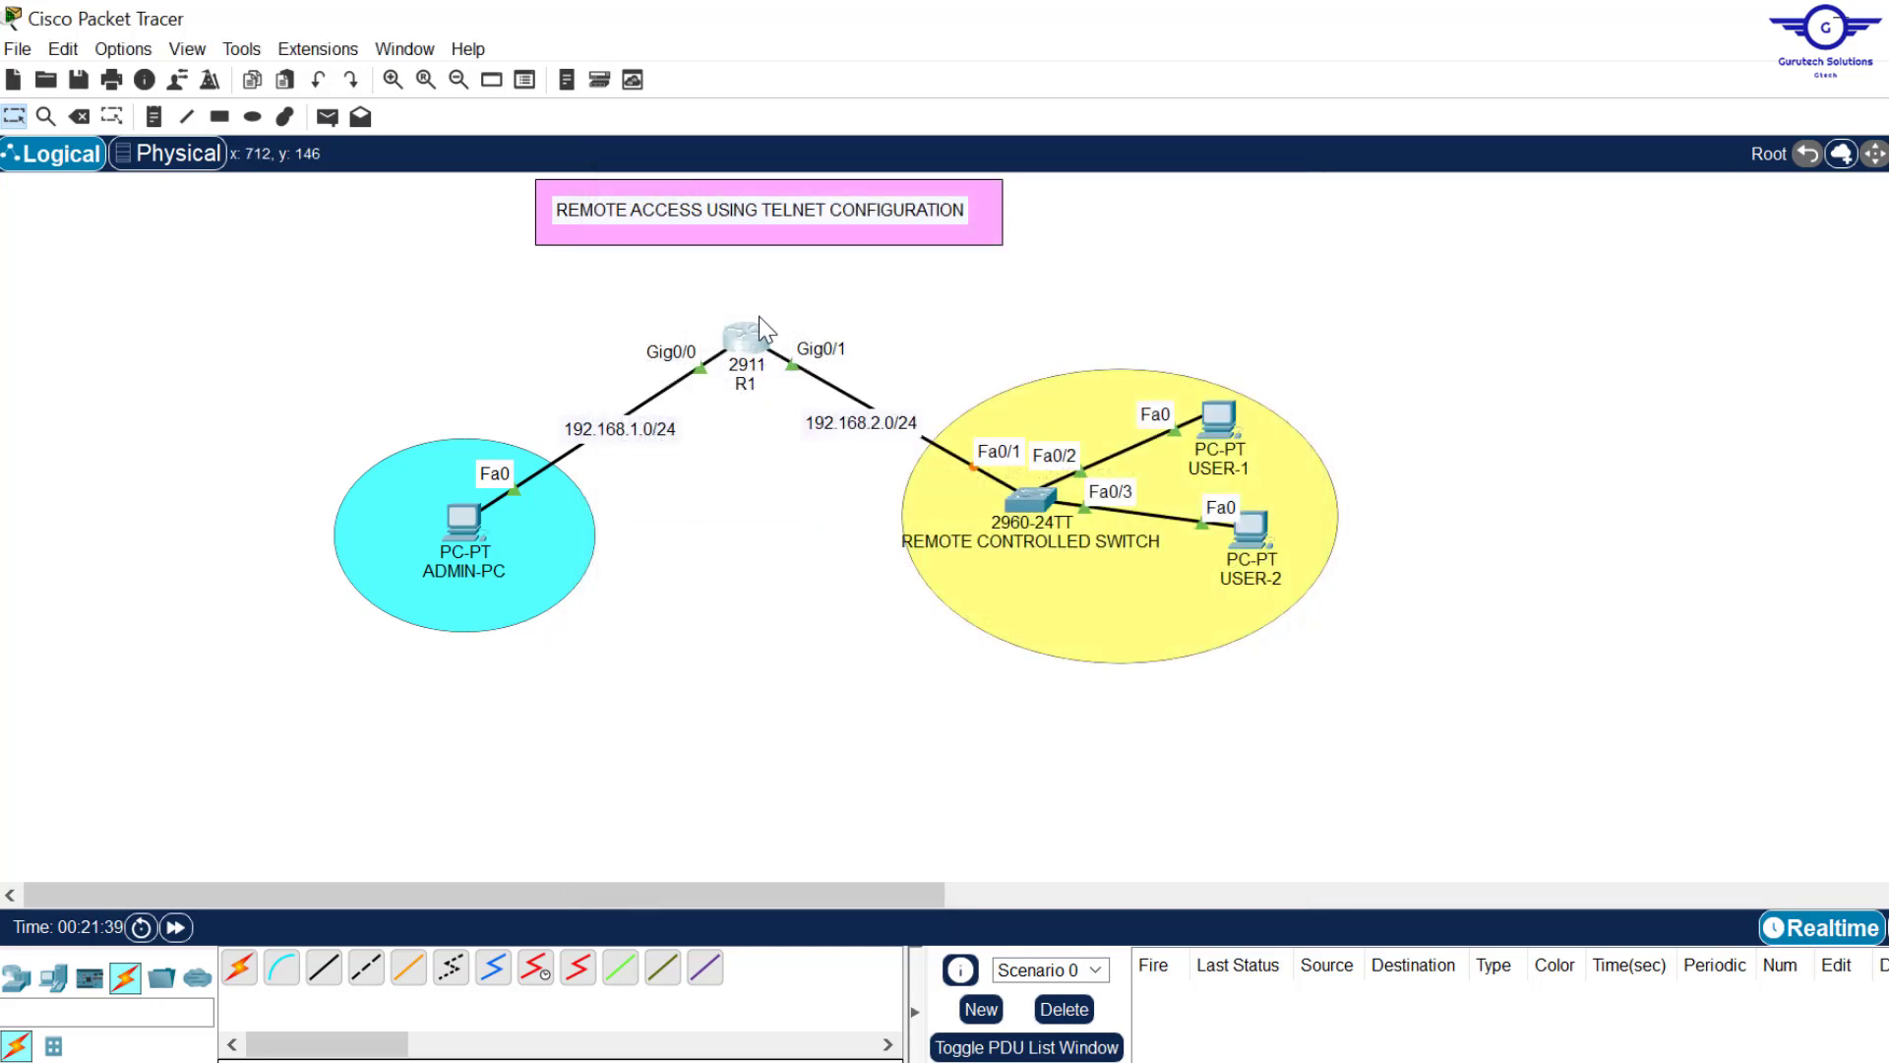
pyautogui.moveTo(653, 301); pyautogui.dragTo(807, 421)
pyautogui.click(1053, 271)
pyautogui.moveTo(621, 271); pyautogui.dragTo(838, 393)
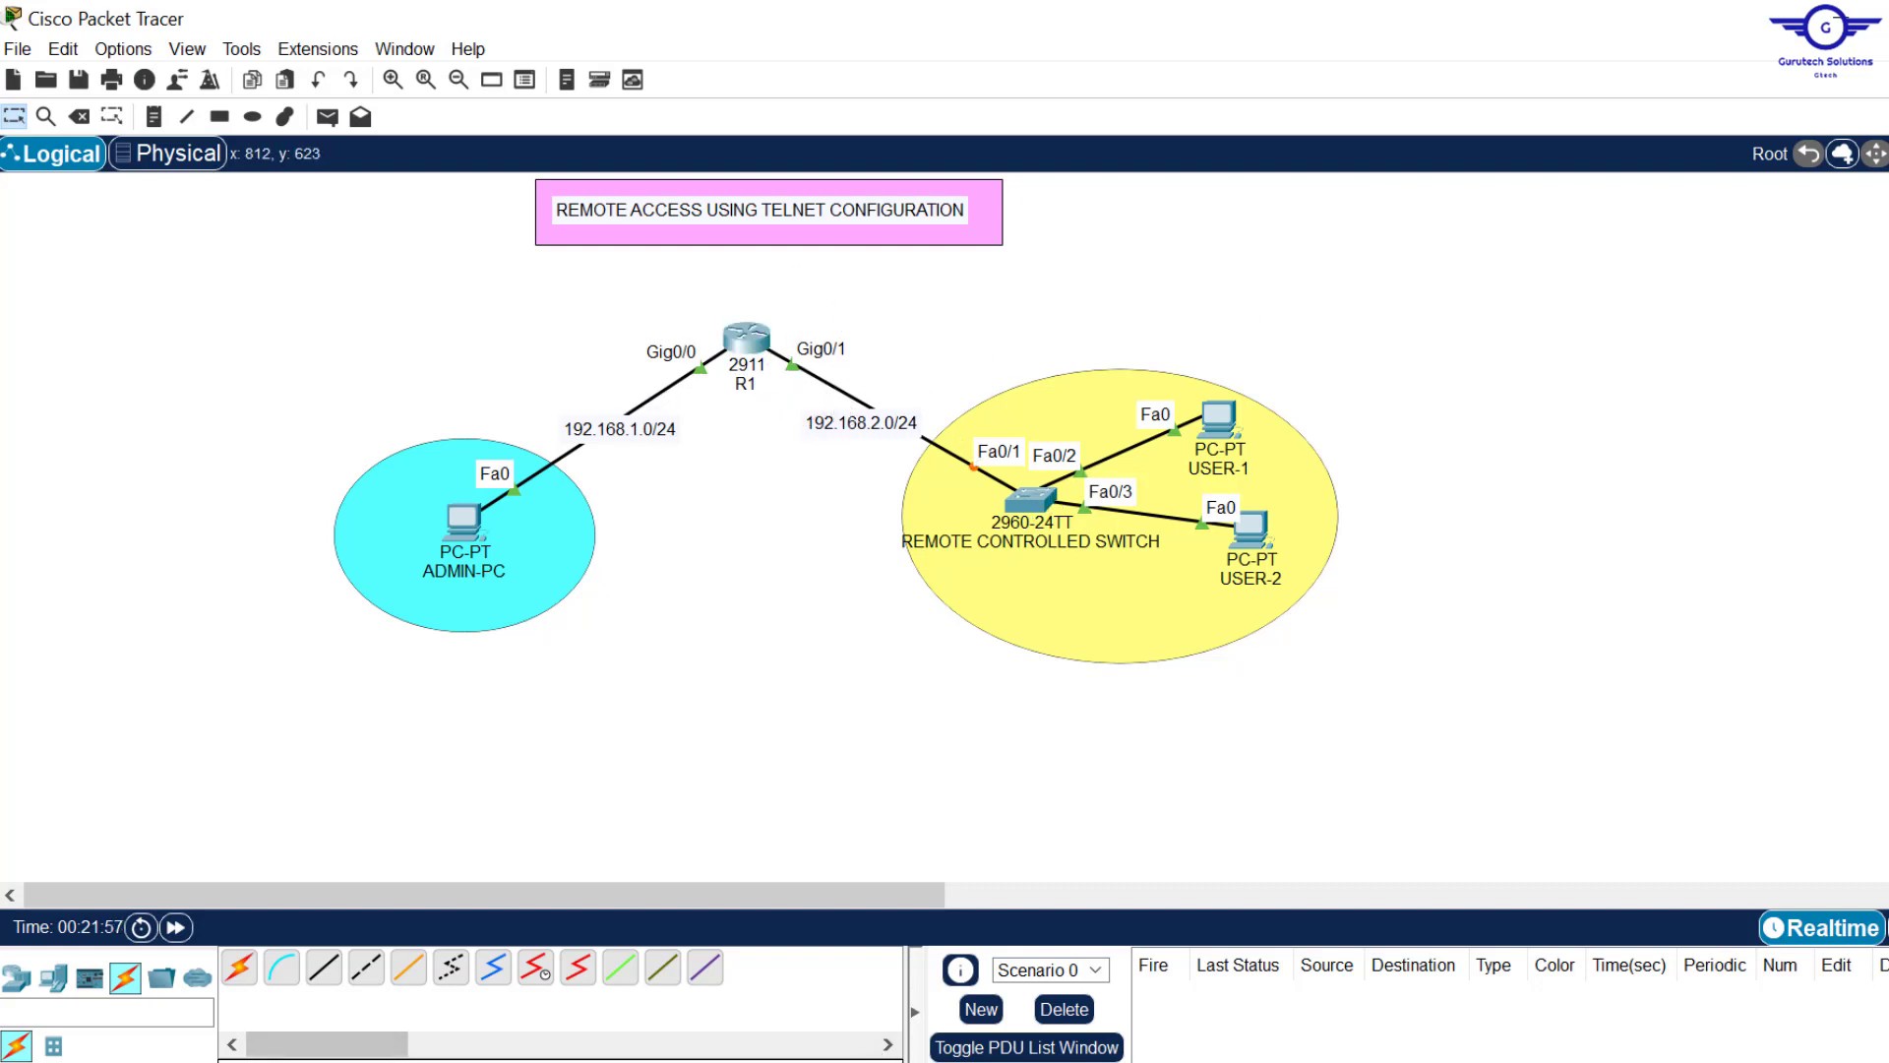
# Step: Highlight the third step in the configuration checklist as done
pyautogui.hotkey('alt', 'Tab')
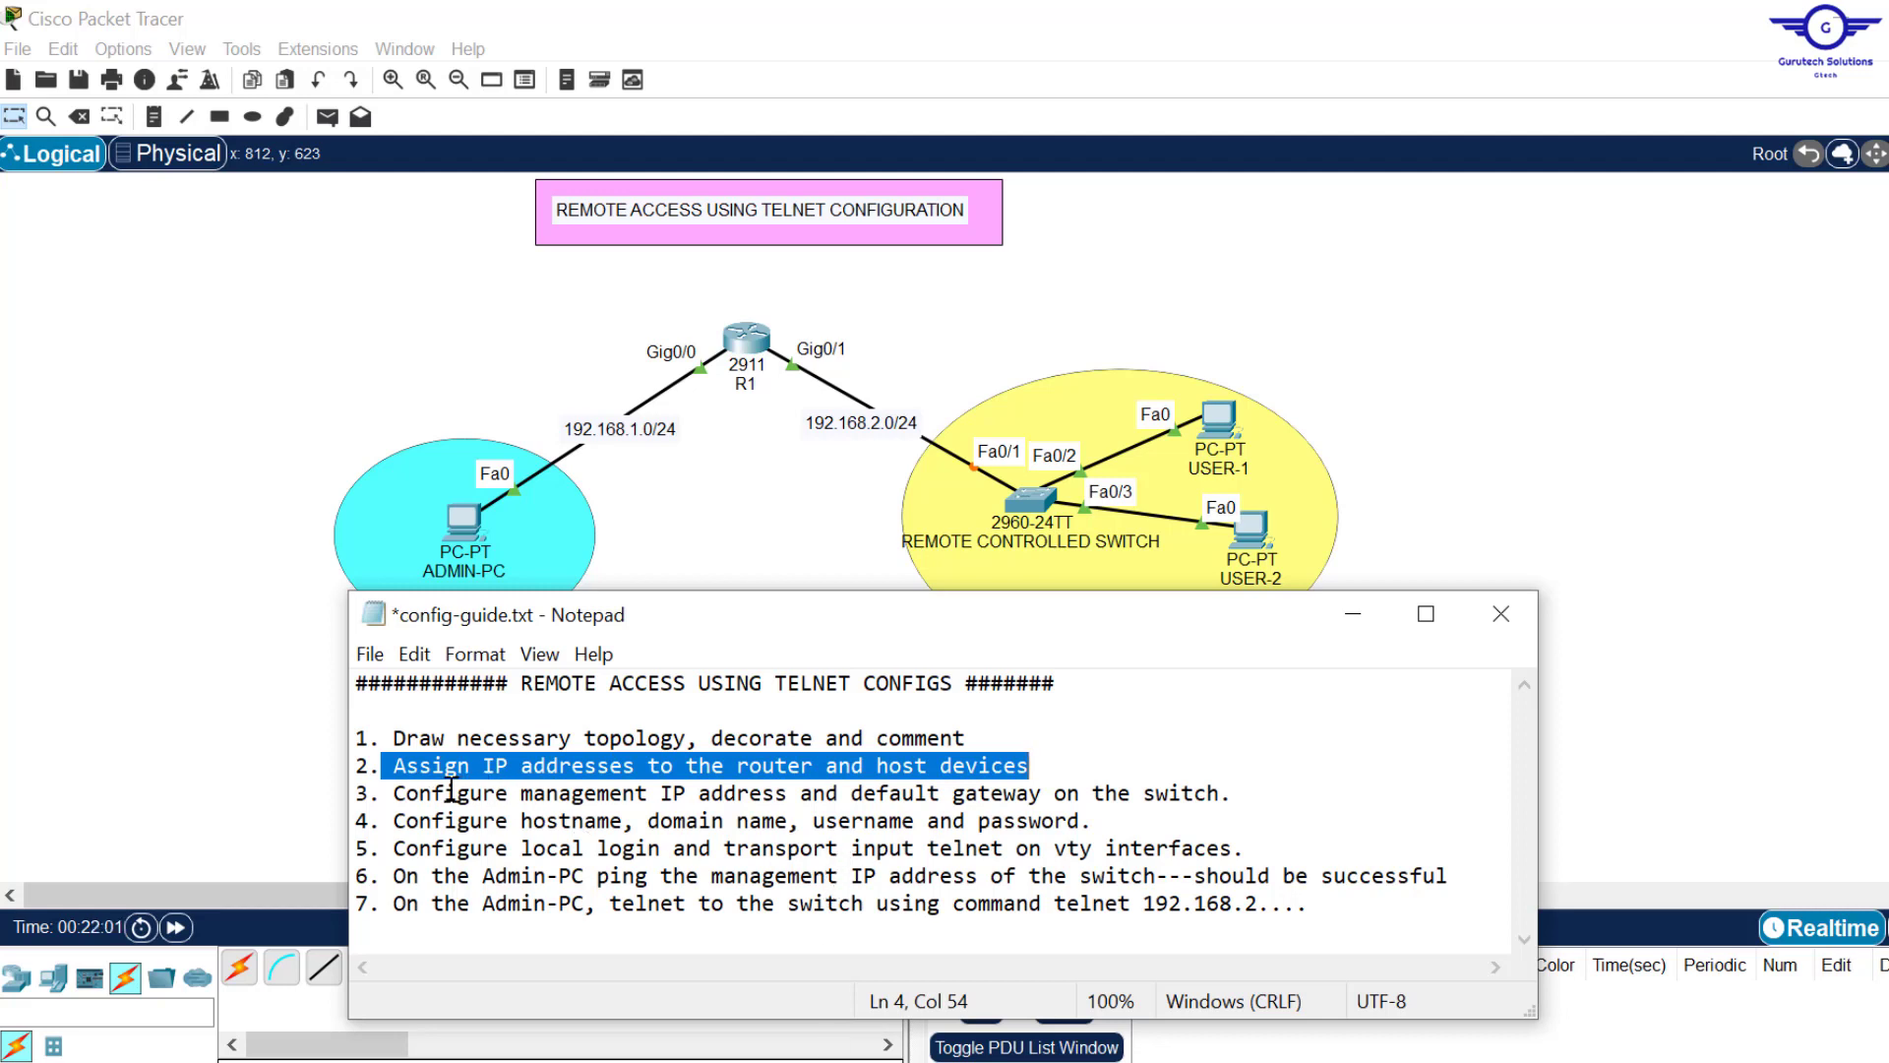
pyautogui.moveTo(406, 792); pyautogui.dragTo(875, 792)
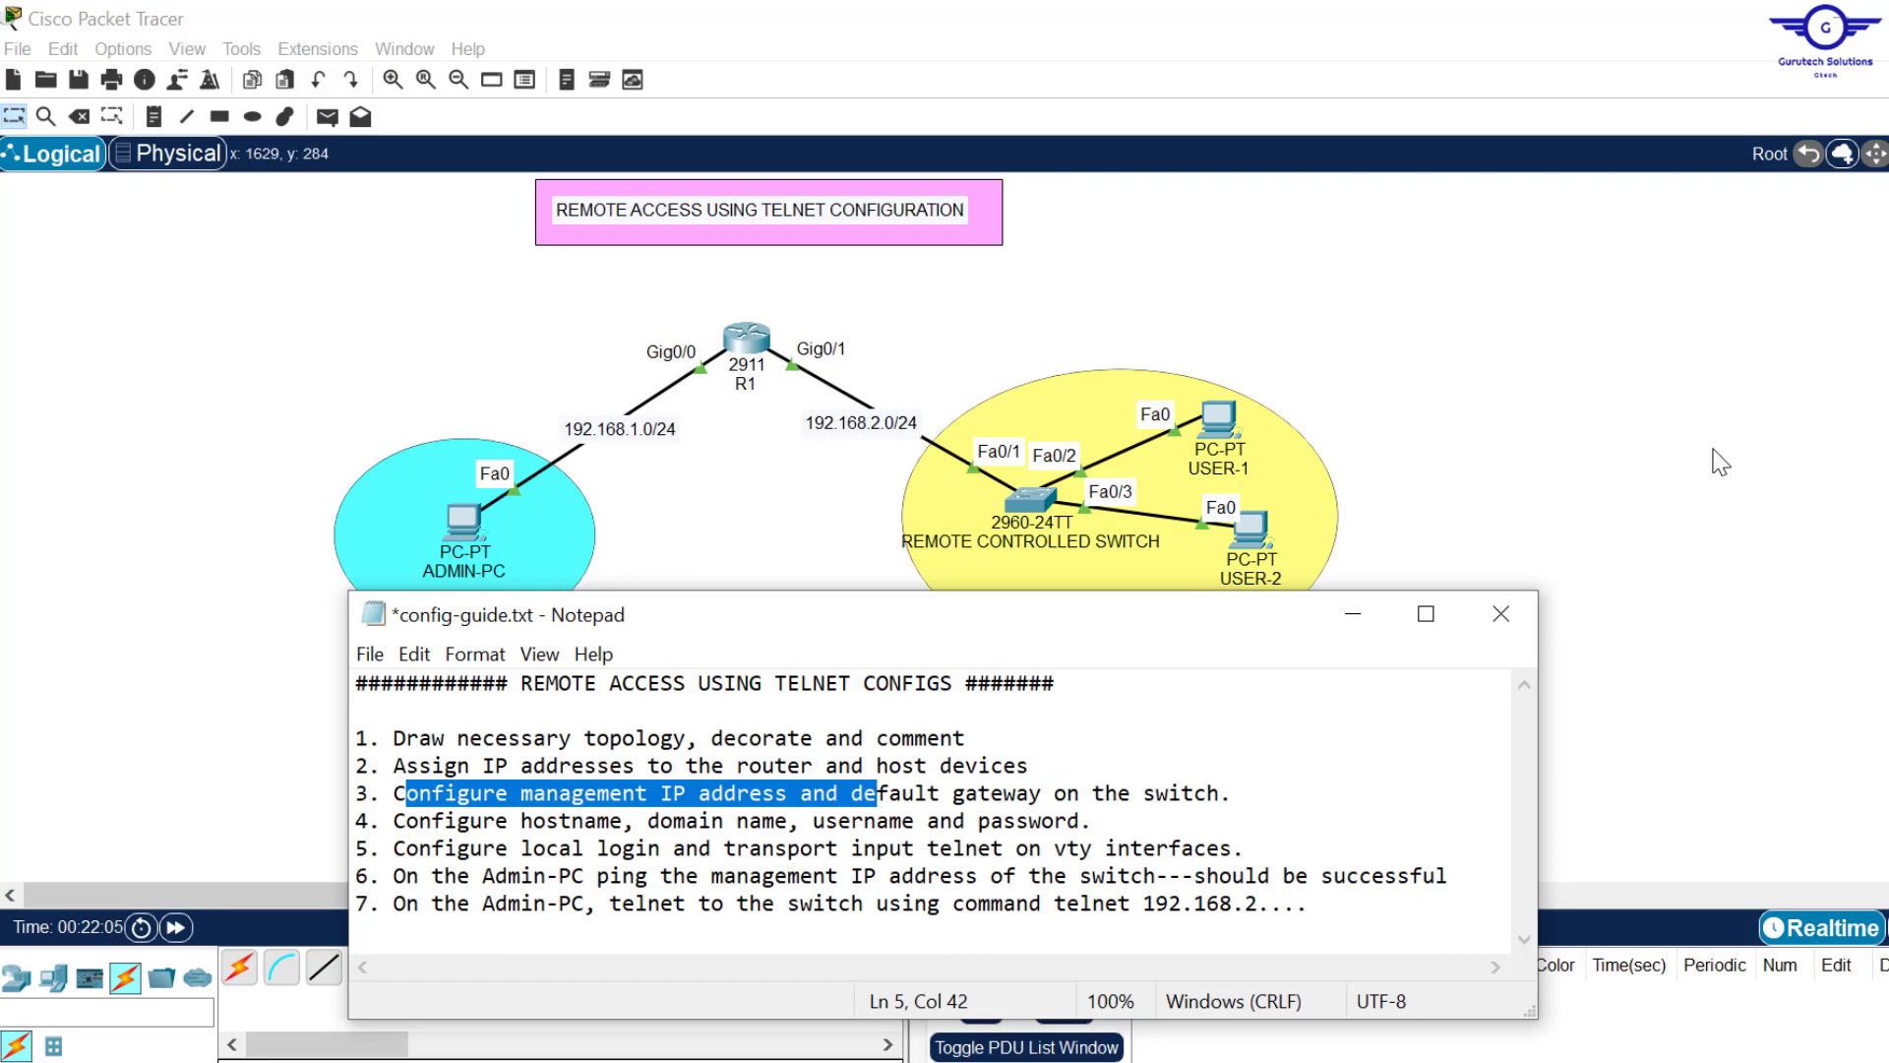
pyautogui.click(1714, 451)
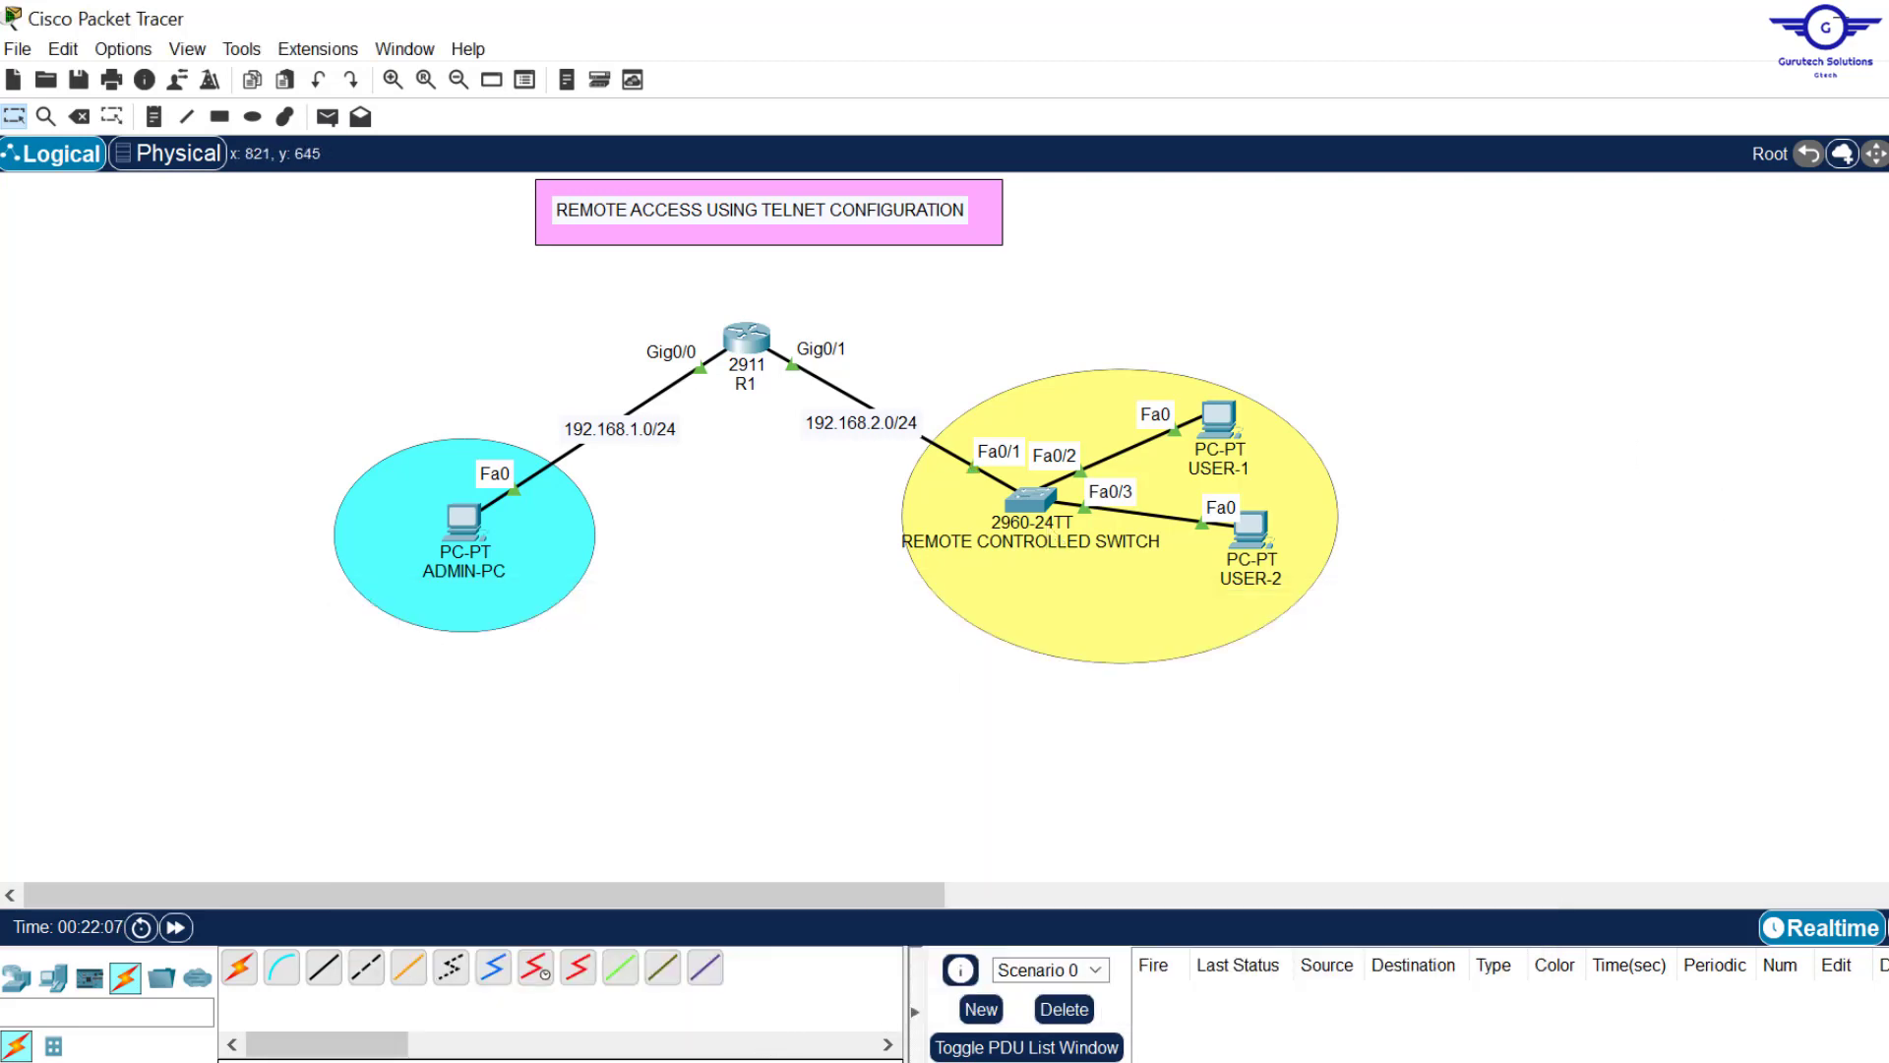
pyautogui.click(773, 1061)
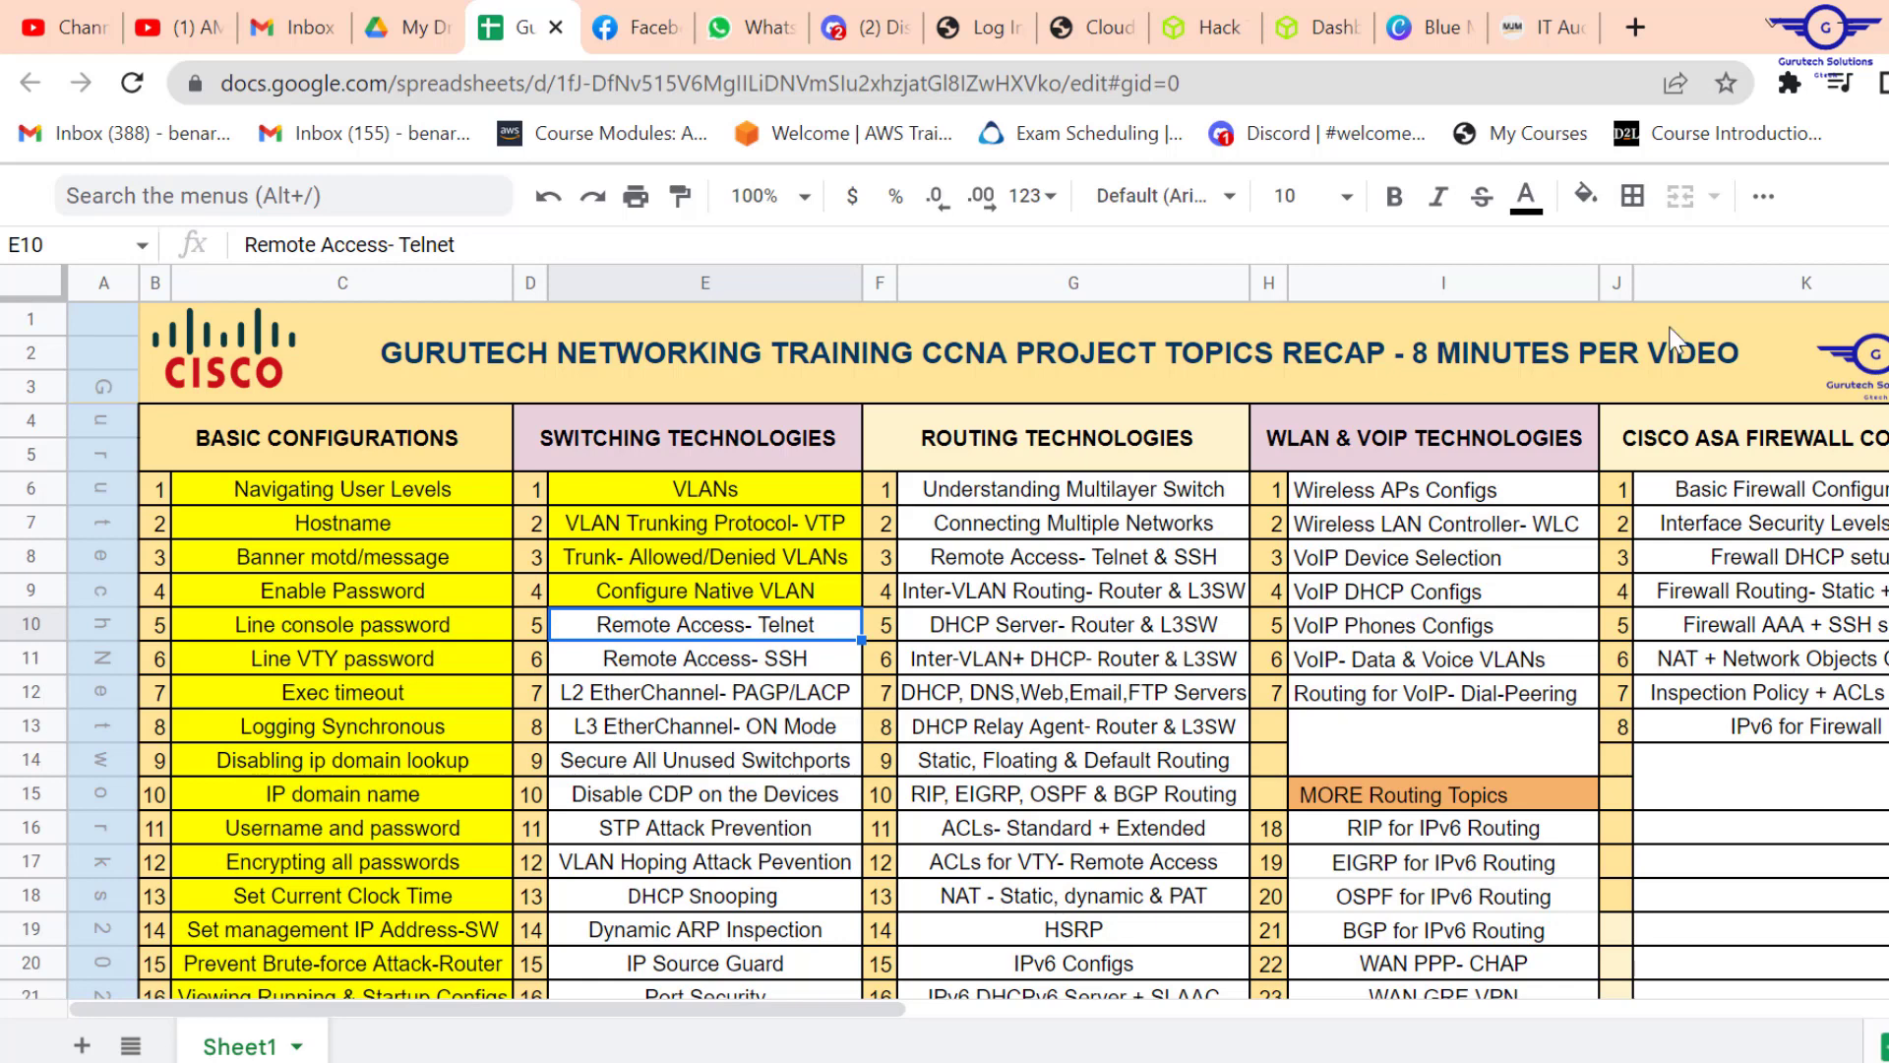
pyautogui.scroll(-3, 354, 765)
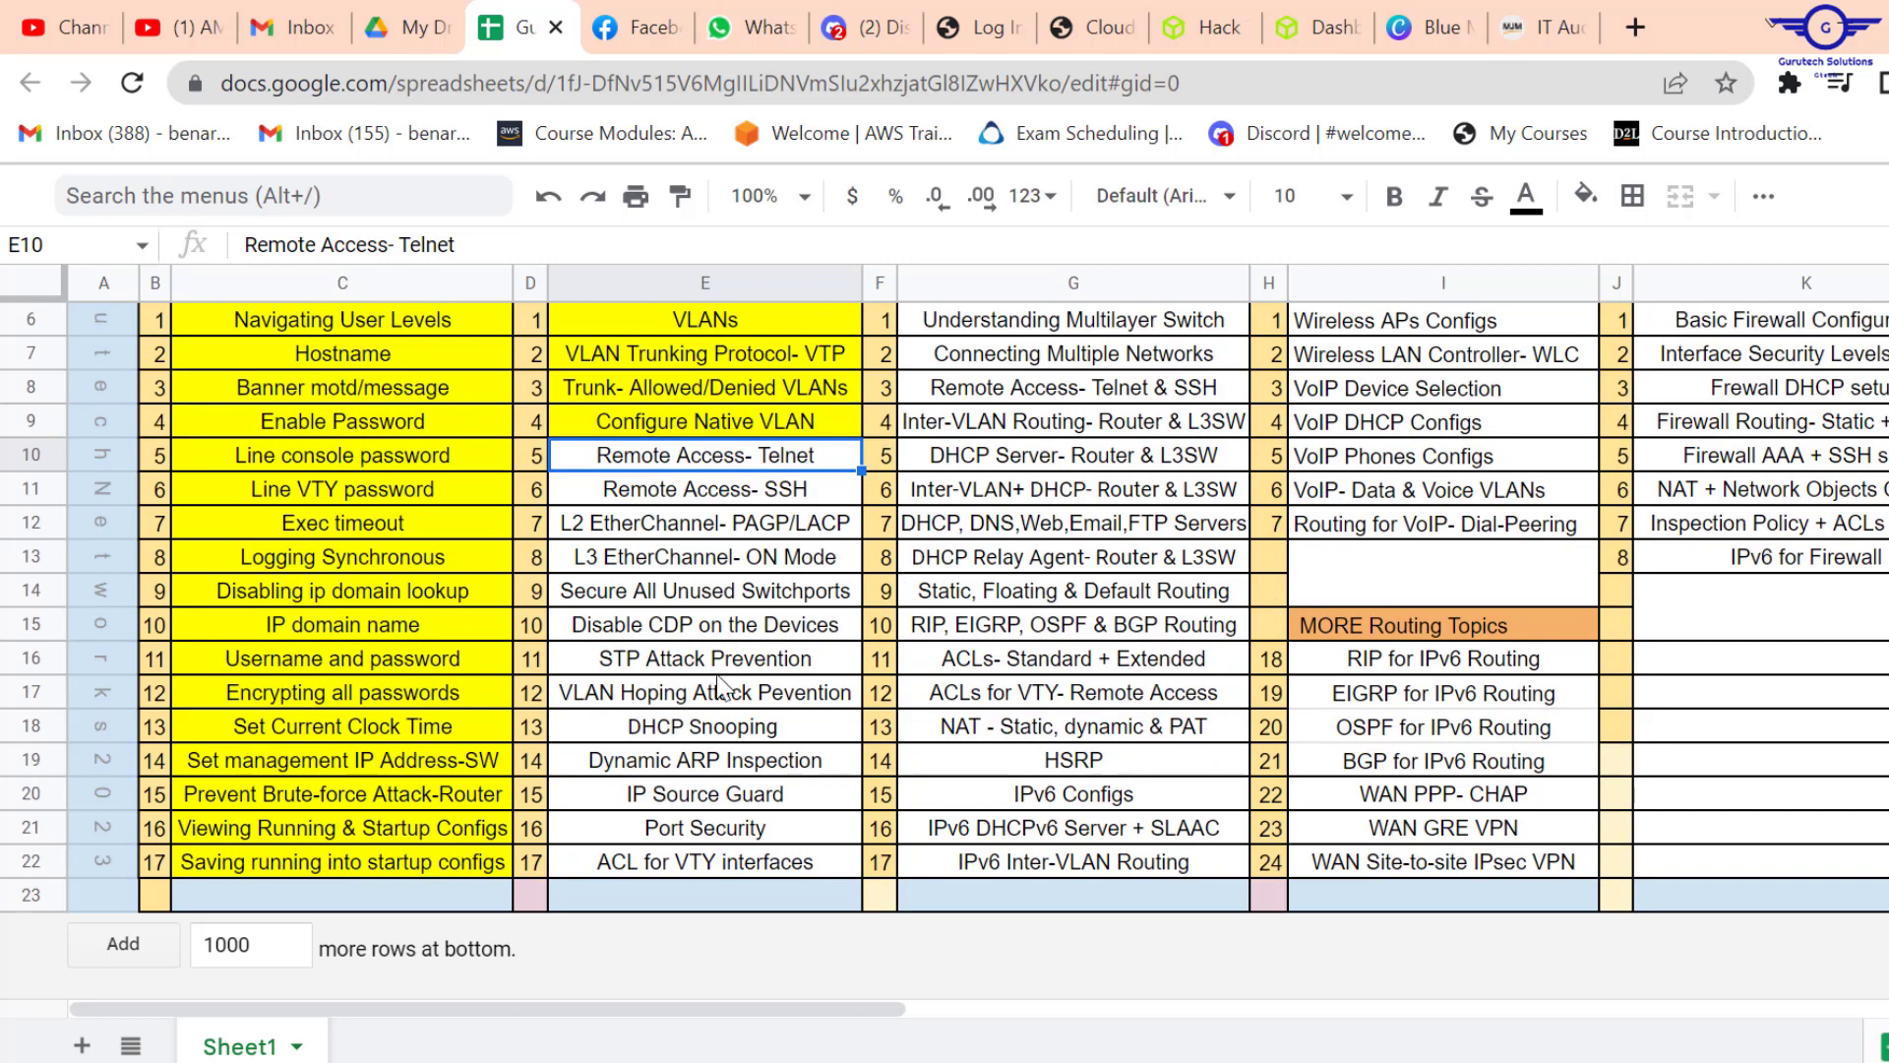
pyautogui.click(353, 765)
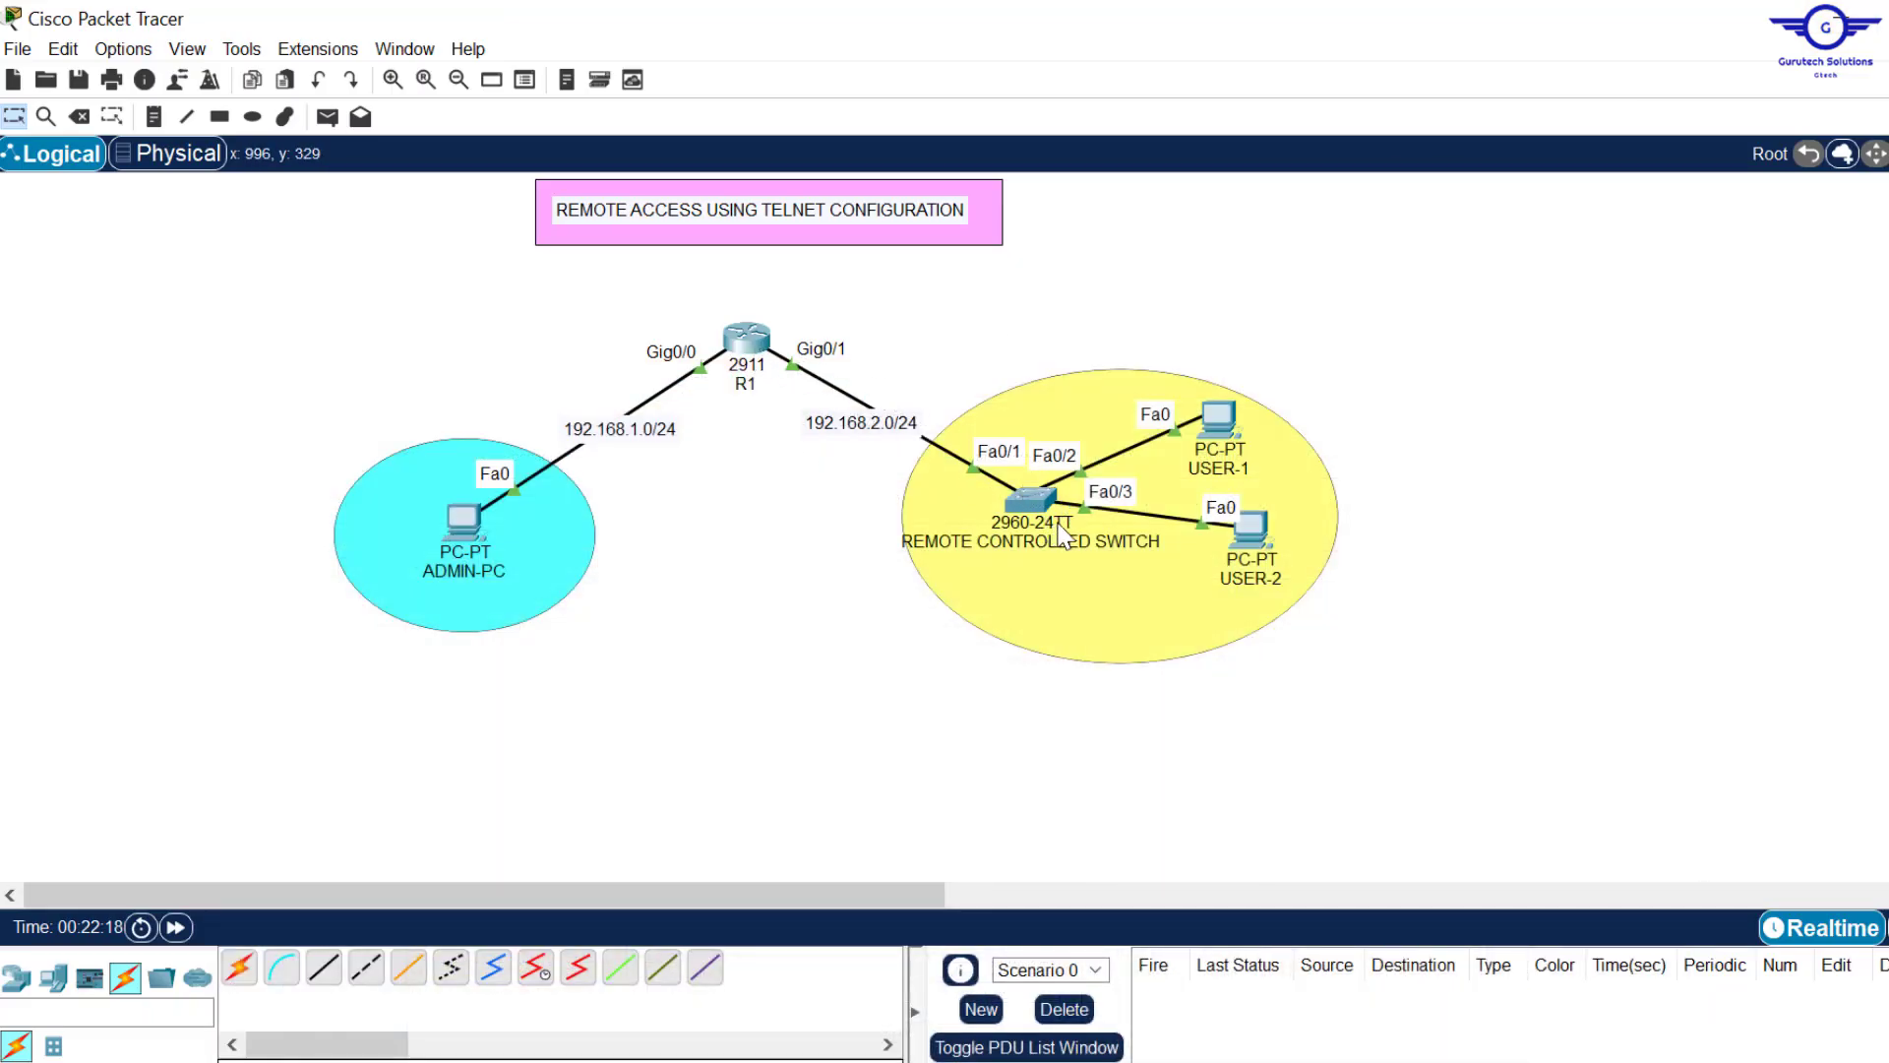
# Step: Enter global configuration mode on the remote controlled switch with en and conf t
pyautogui.click(1030, 505)
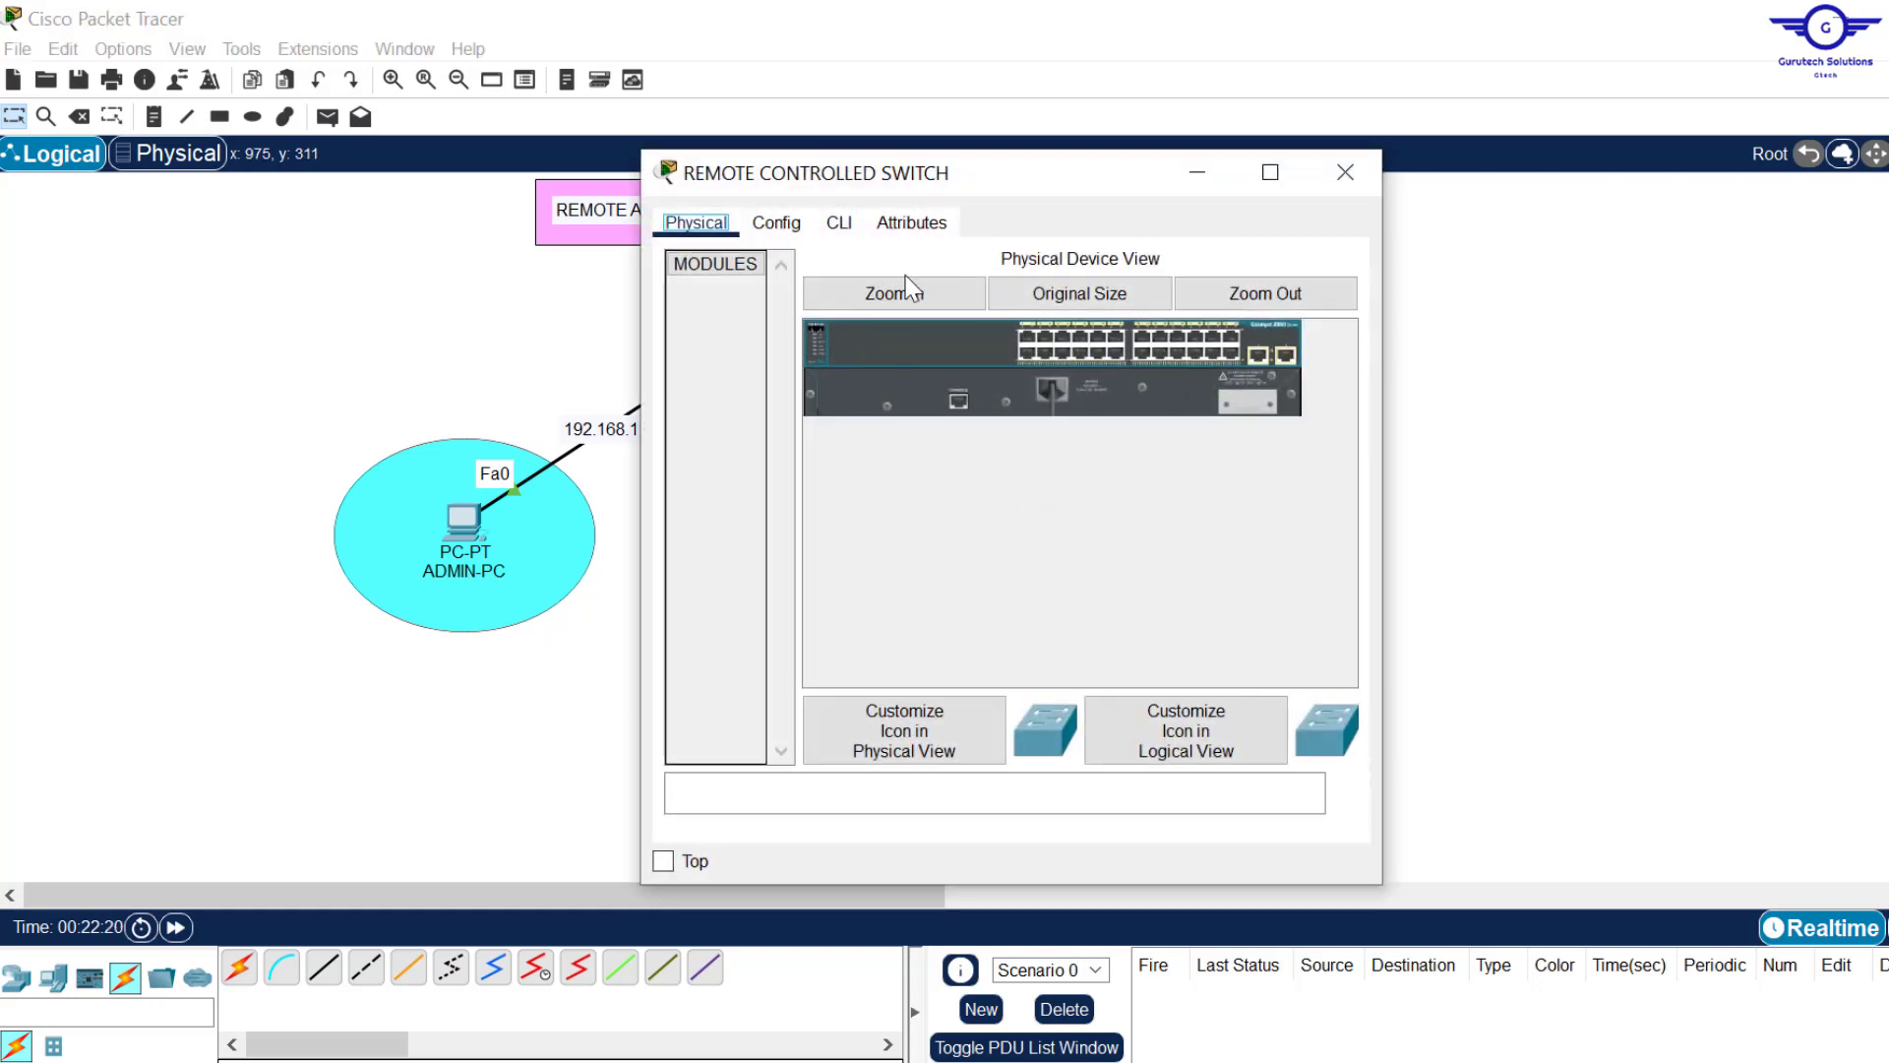
pyautogui.click(839, 226)
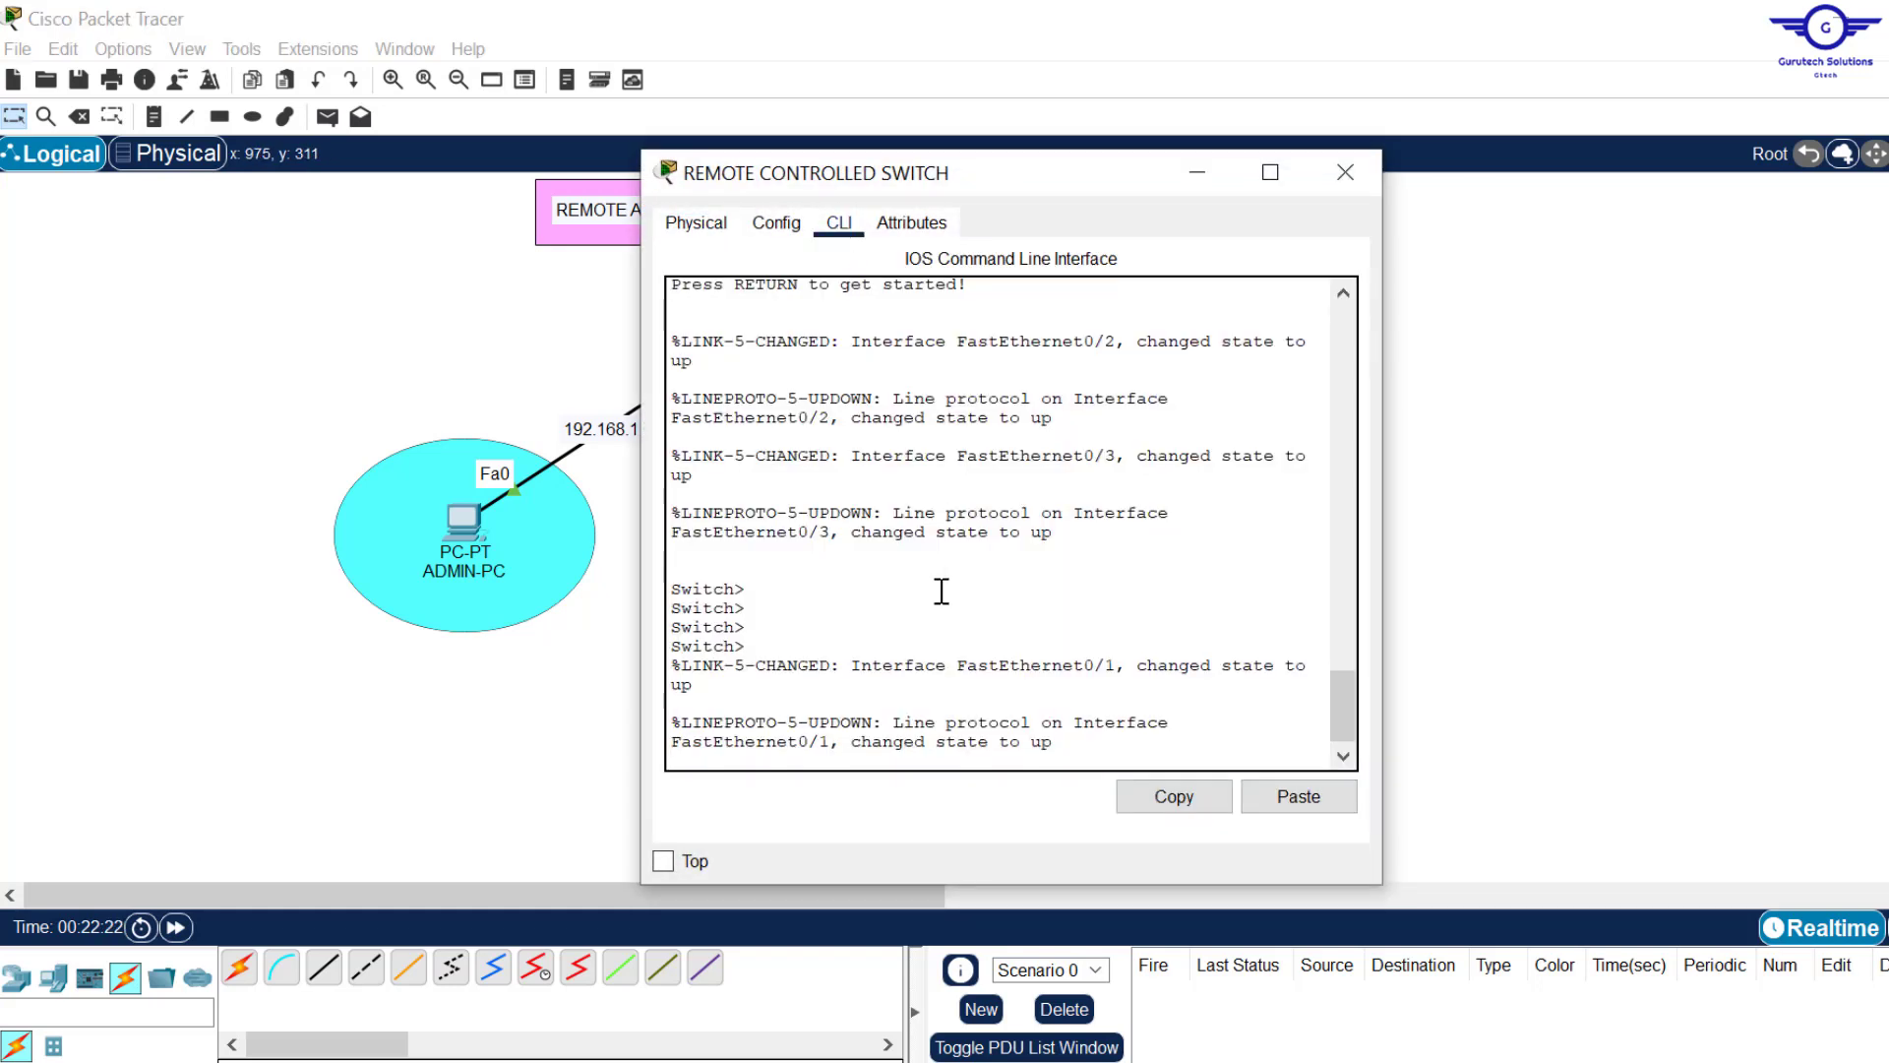
pyautogui.press('Return')
pyautogui.press('Return')
pyautogui.write('en')
pyautogui.press('Return')
pyautogui.write('con')
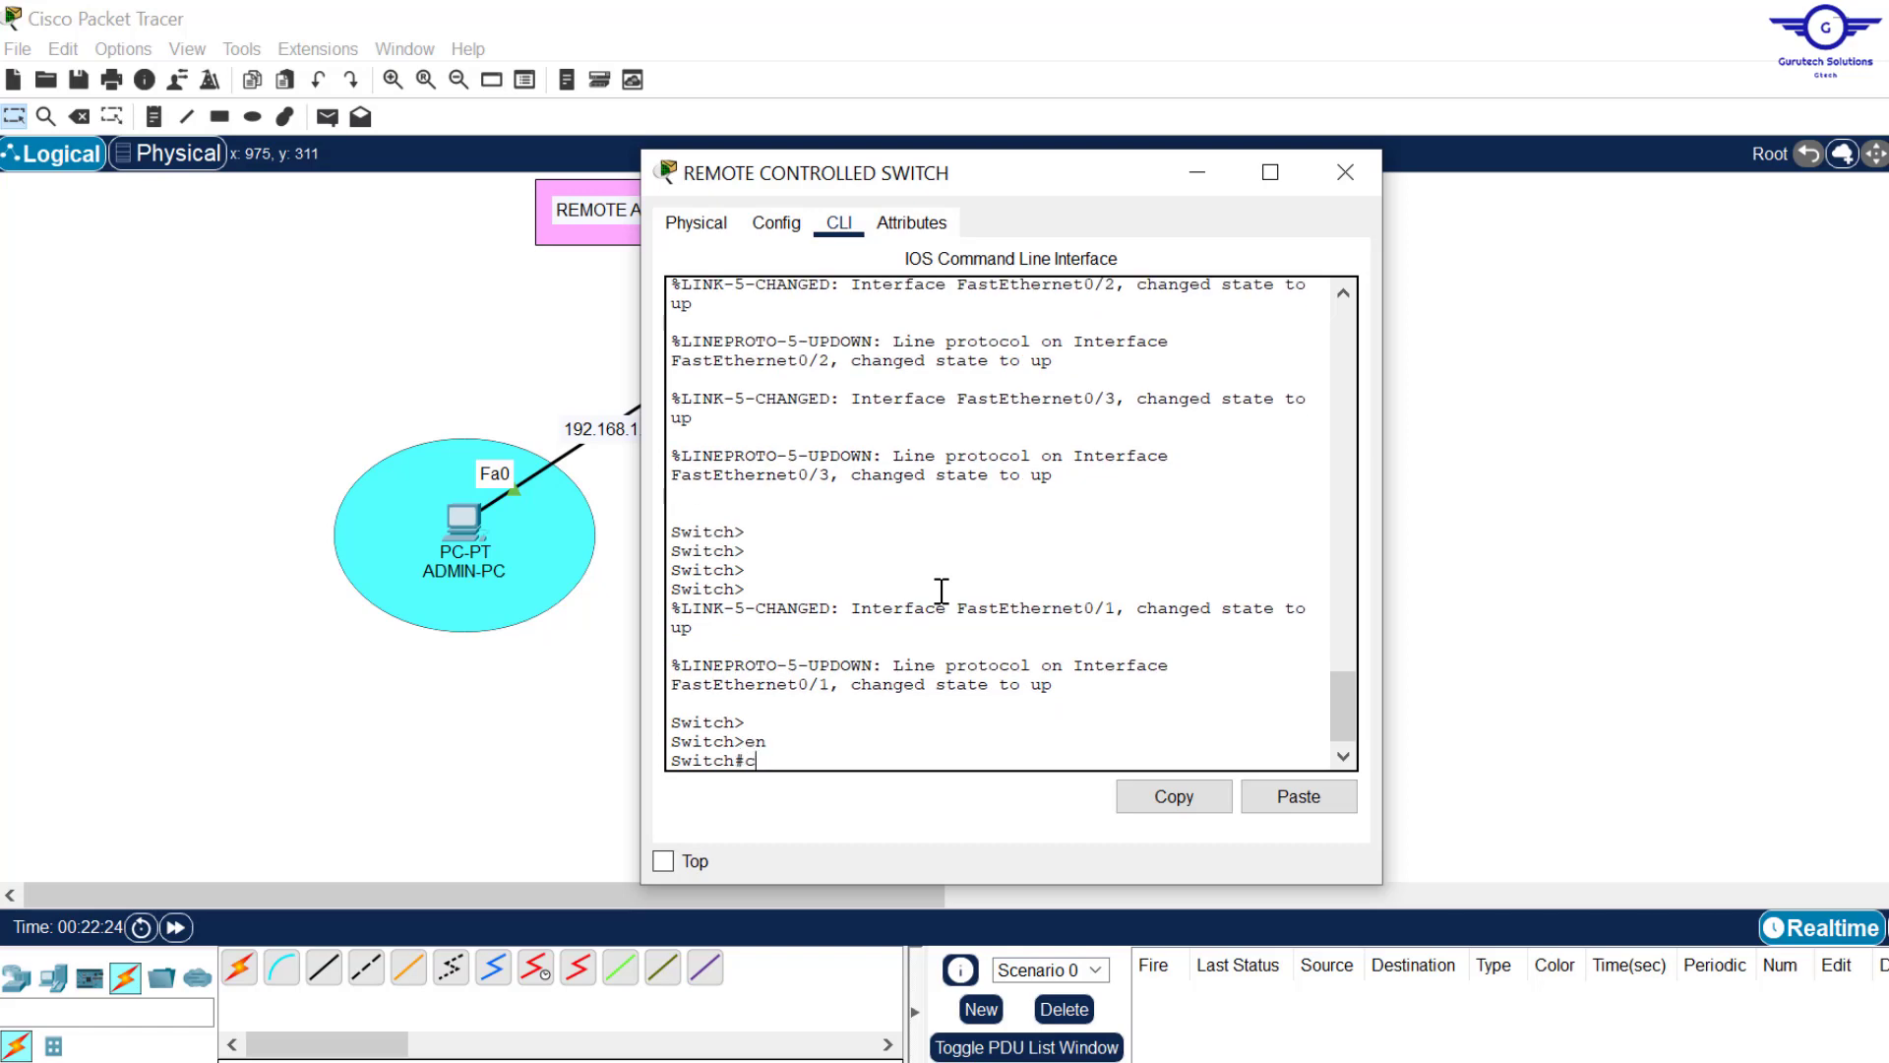
pyautogui.write('f t')
pyautogui.press('Return')
pyautogui.press('Return')
pyautogui.press('Return')
pyautogui.press('Return')
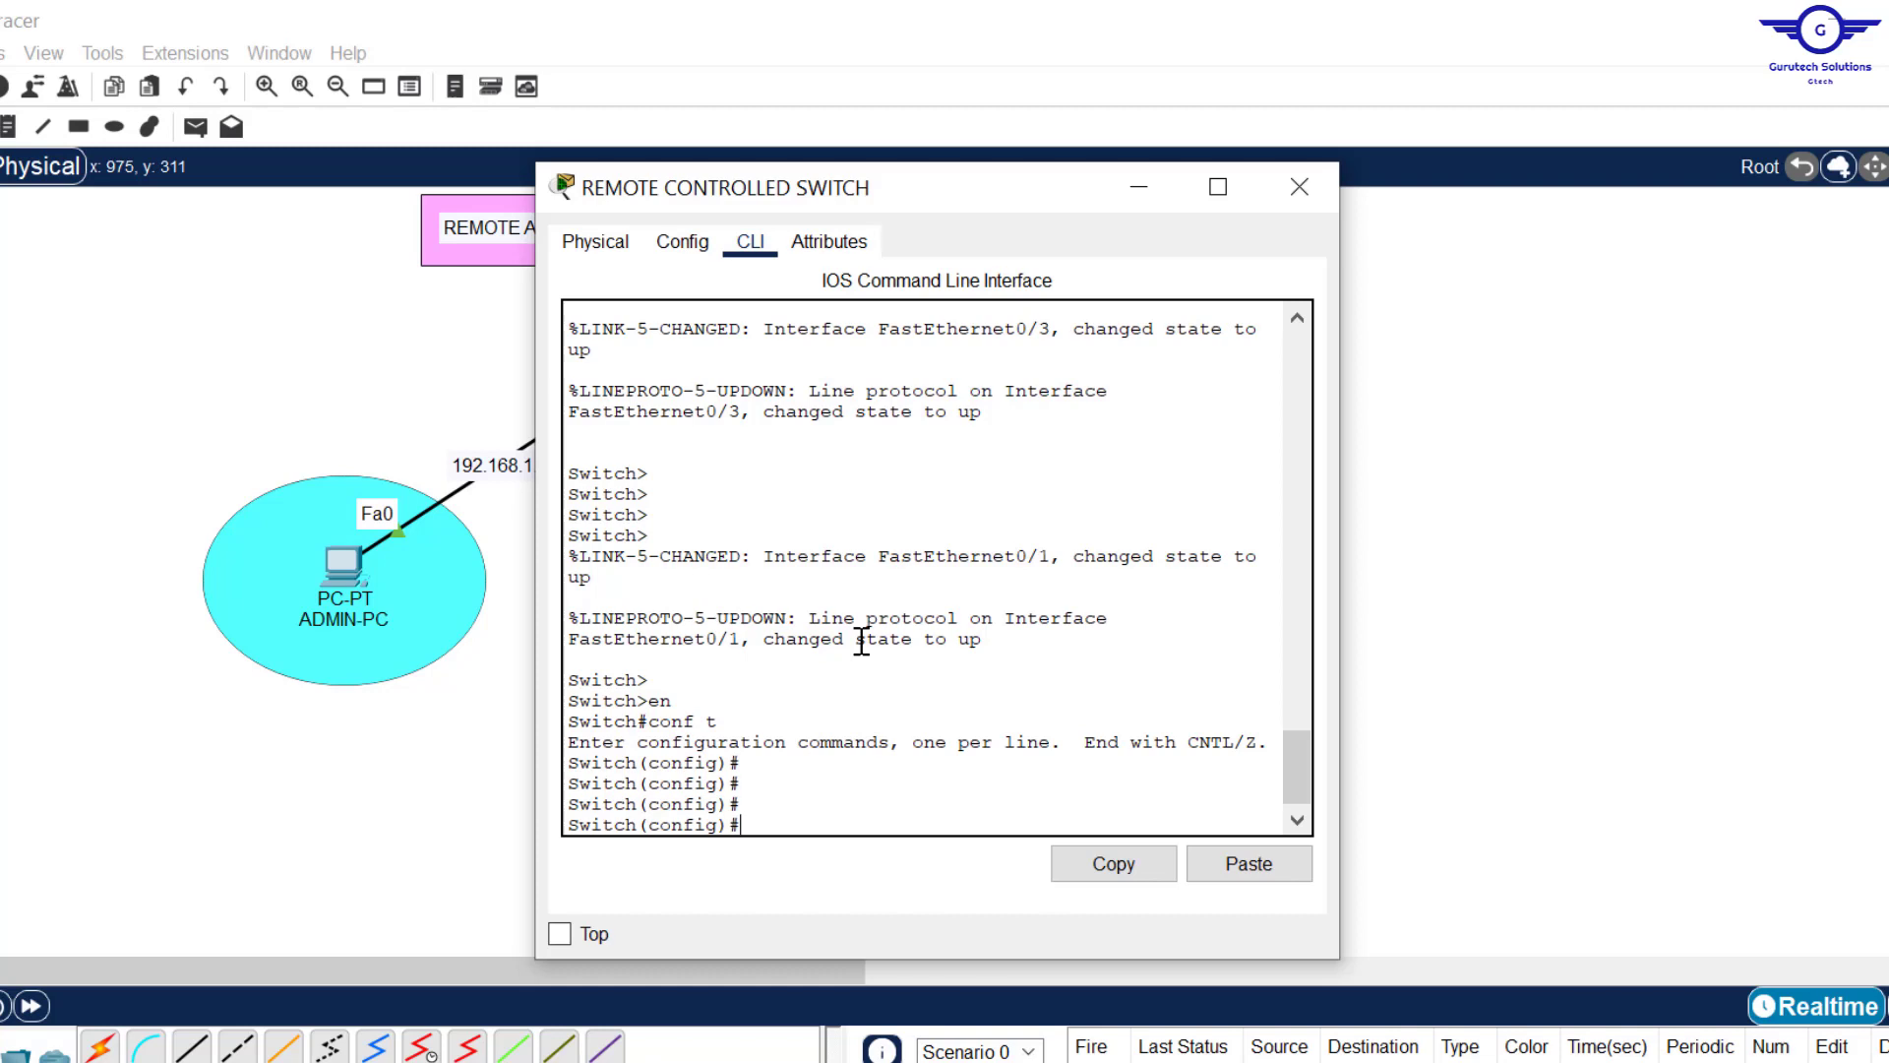
# Step: Run no shut on interface vlan 1 and close the switch window
pyautogui.write('nt vlan 1')
pyautogui.press('Return')
pyautogui.press('Return')
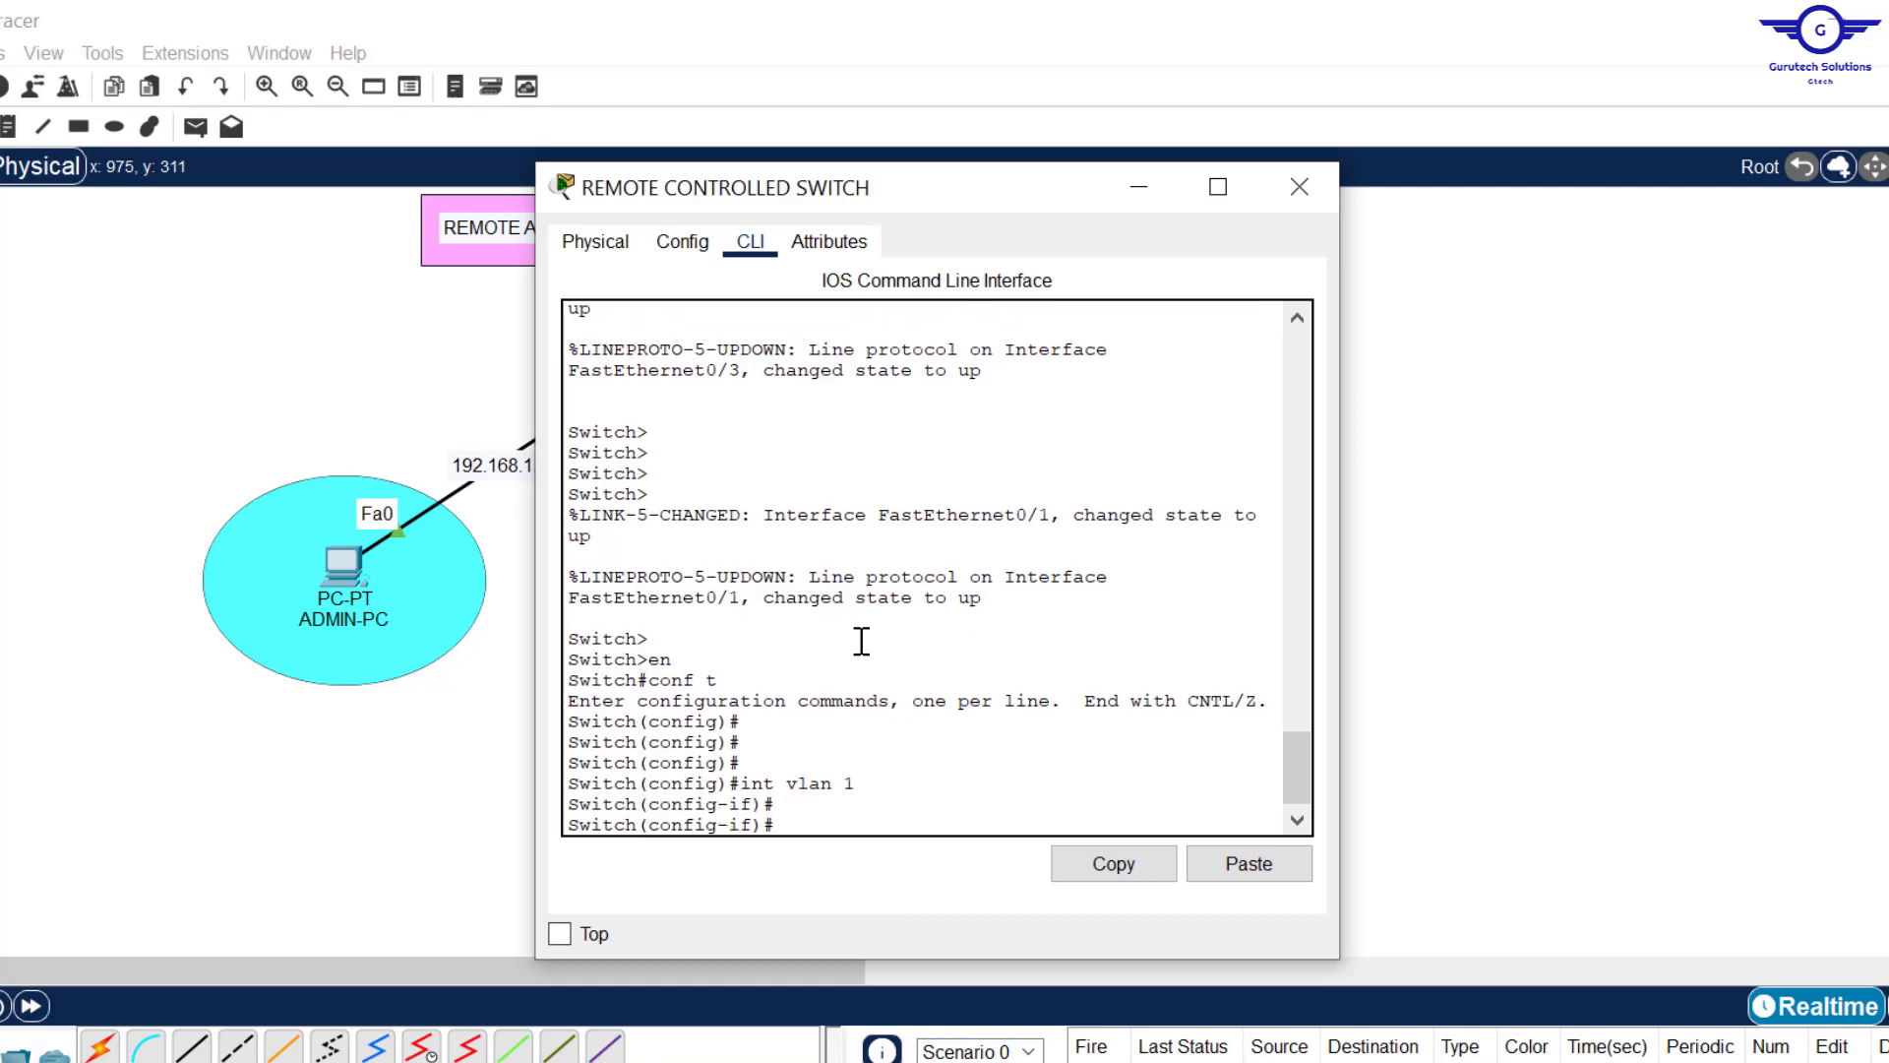
pyautogui.click(879, 795)
pyautogui.moveTo(878, 795); pyautogui.dragTo(748, 784)
pyautogui.click(821, 835)
pyautogui.write('no shut')
pyautogui.press('Return')
pyautogui.press('Return')
pyautogui.press('Return')
pyautogui.press('Return')
pyautogui.press('Return')
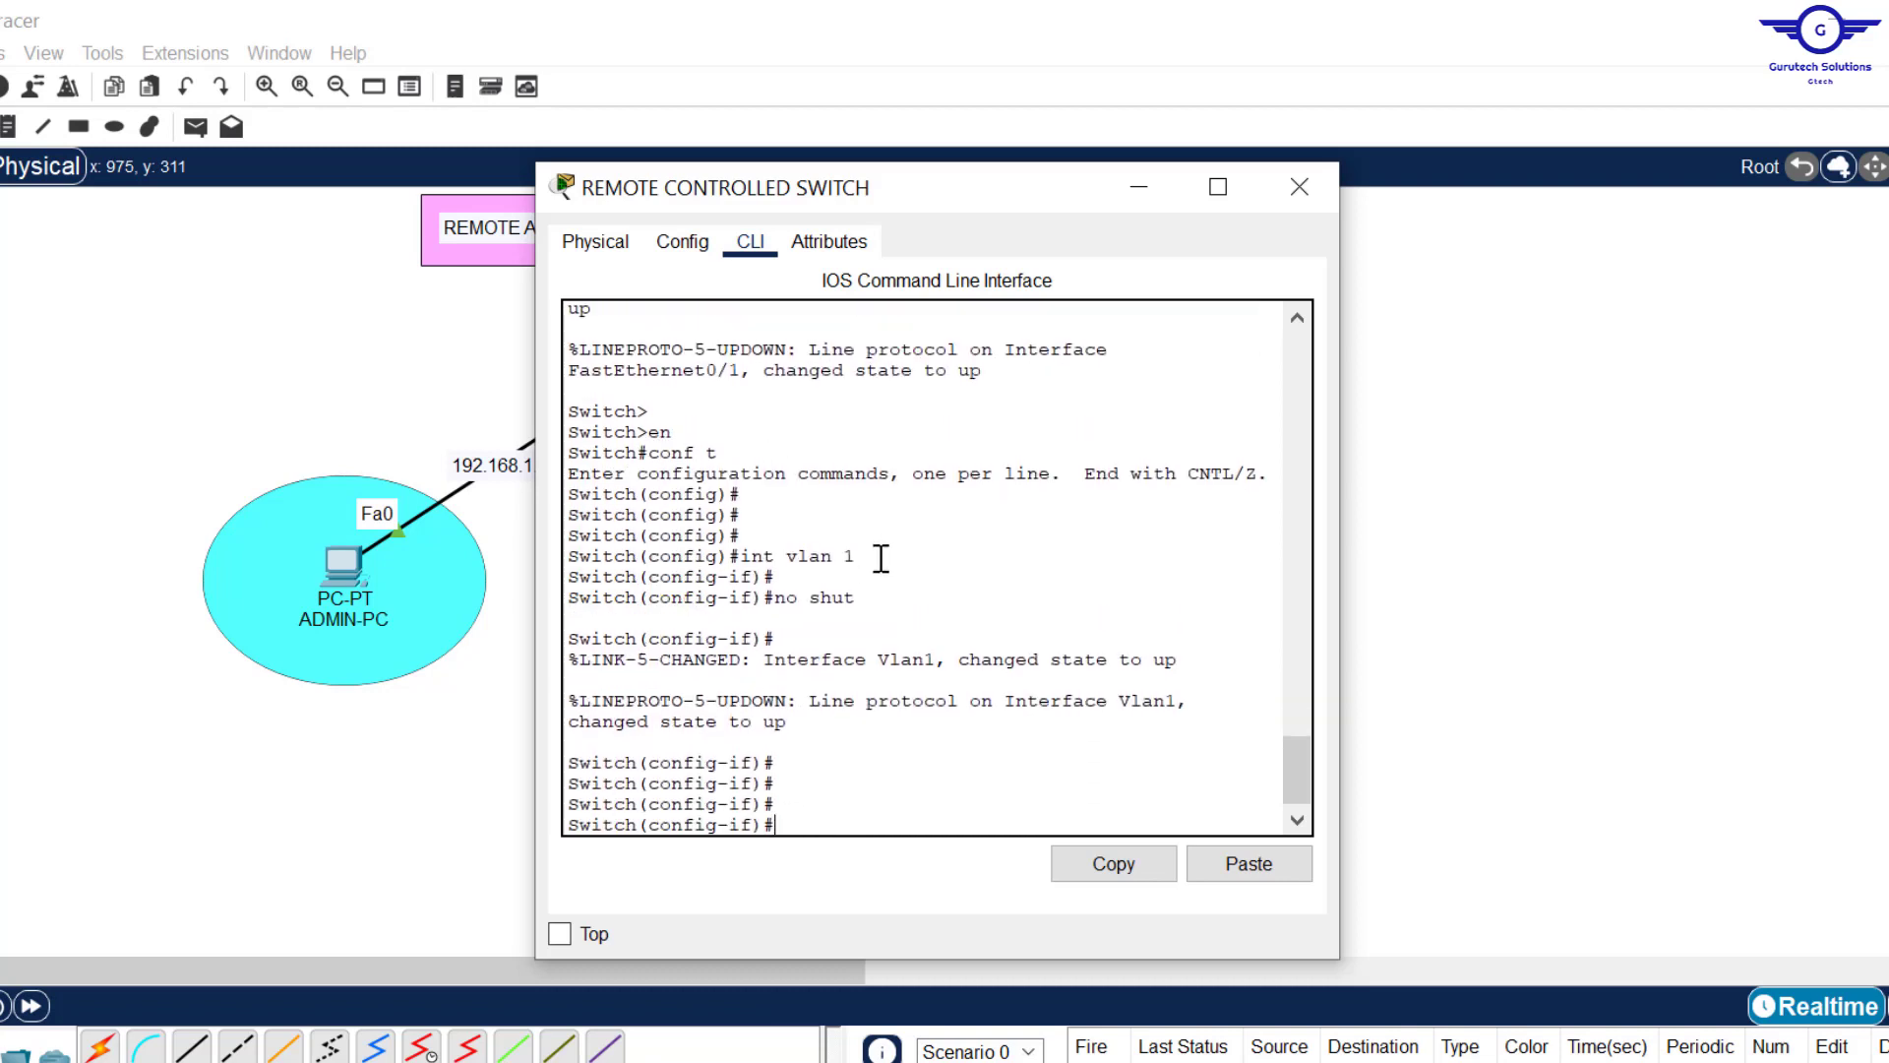
pyautogui.moveTo(855, 557); pyautogui.dragTo(753, 557)
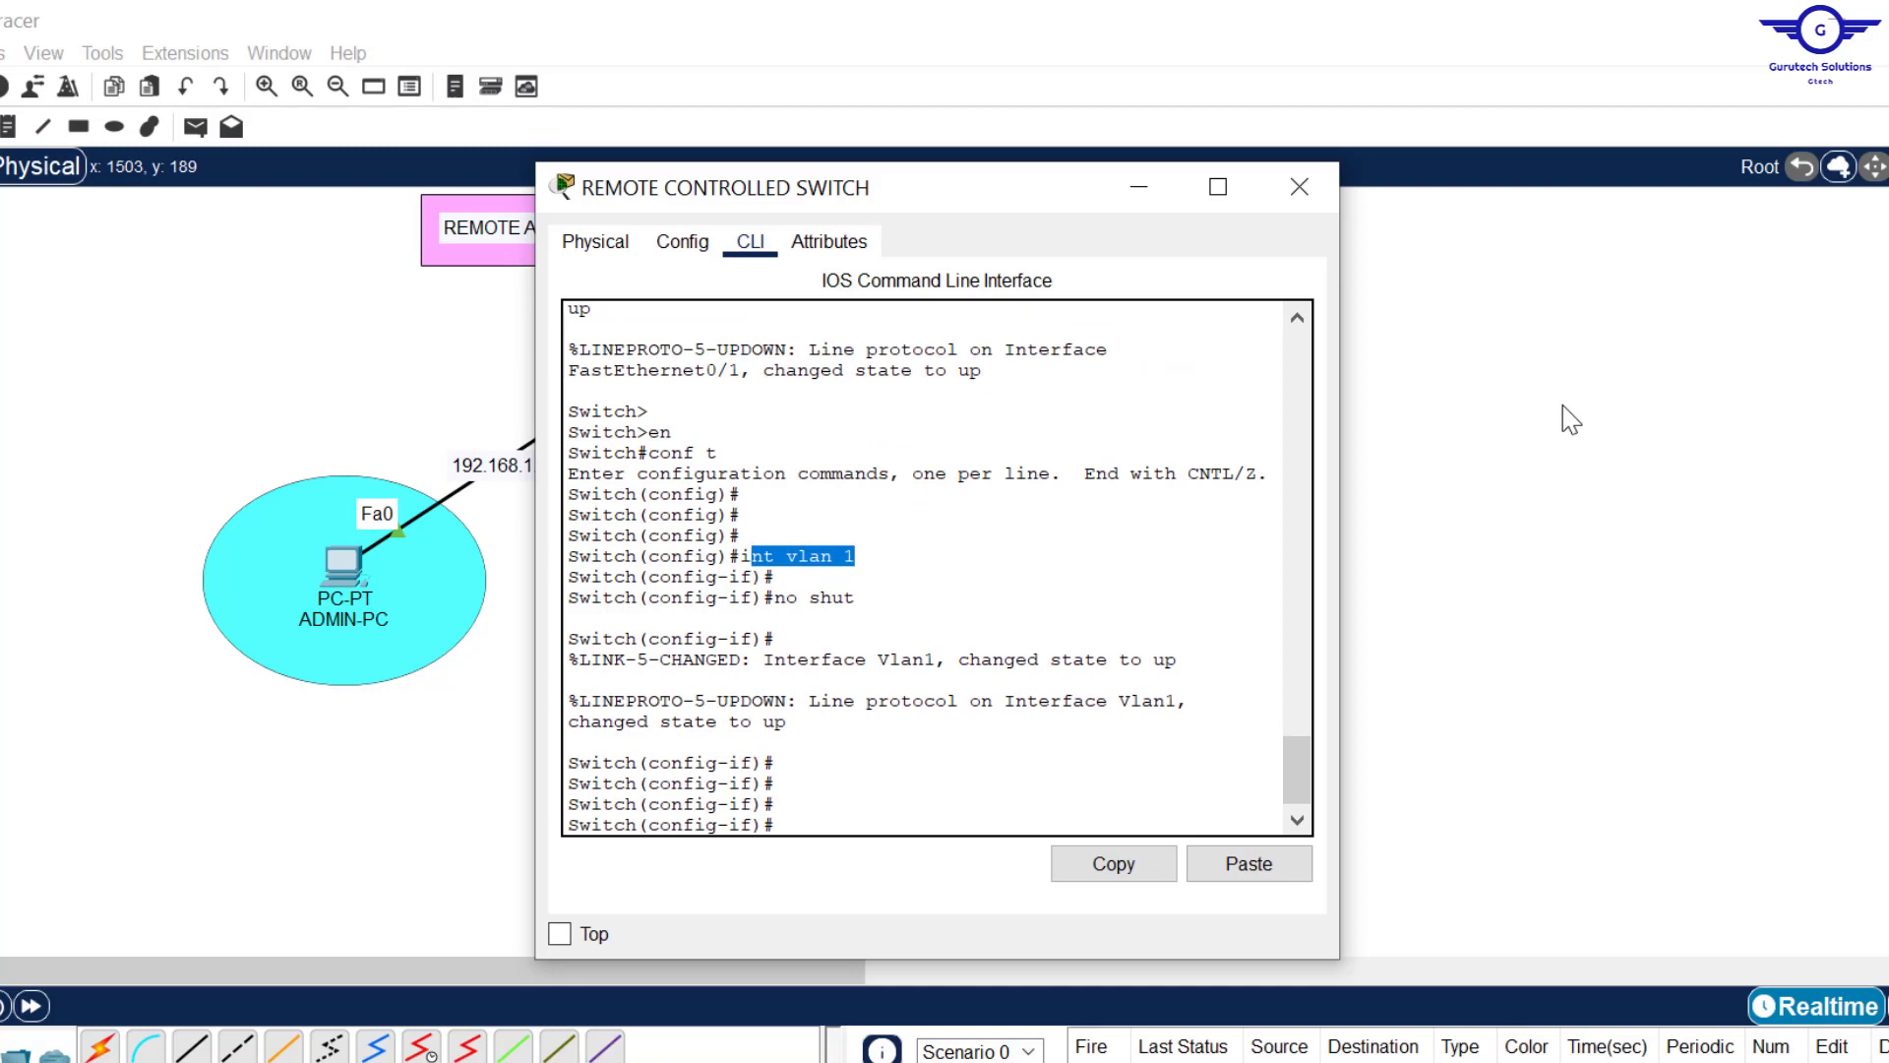
pyautogui.hotkey('alt', 'F4')
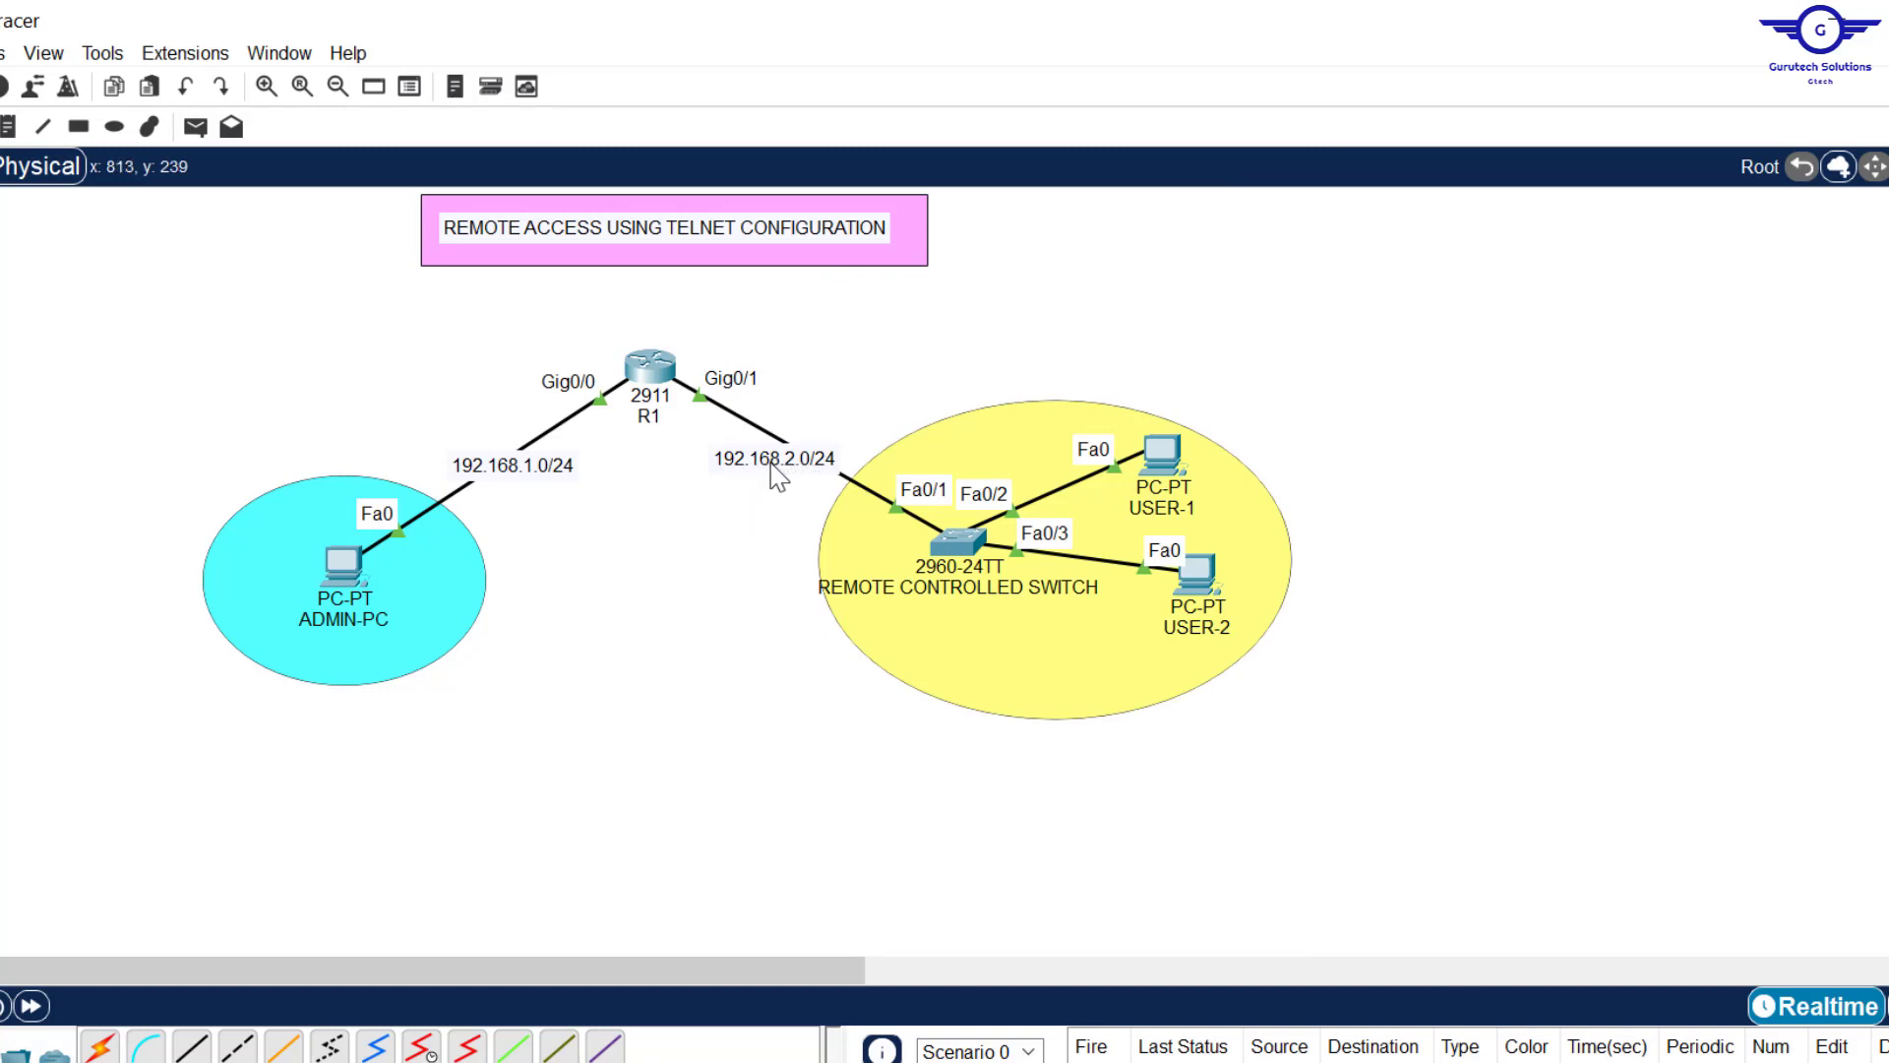
# Step: Assign VLAN 1 the address 192.168.2.254 255.255.255.0 and exit interface mode
pyautogui.click(955, 542)
pyautogui.click(899, 786)
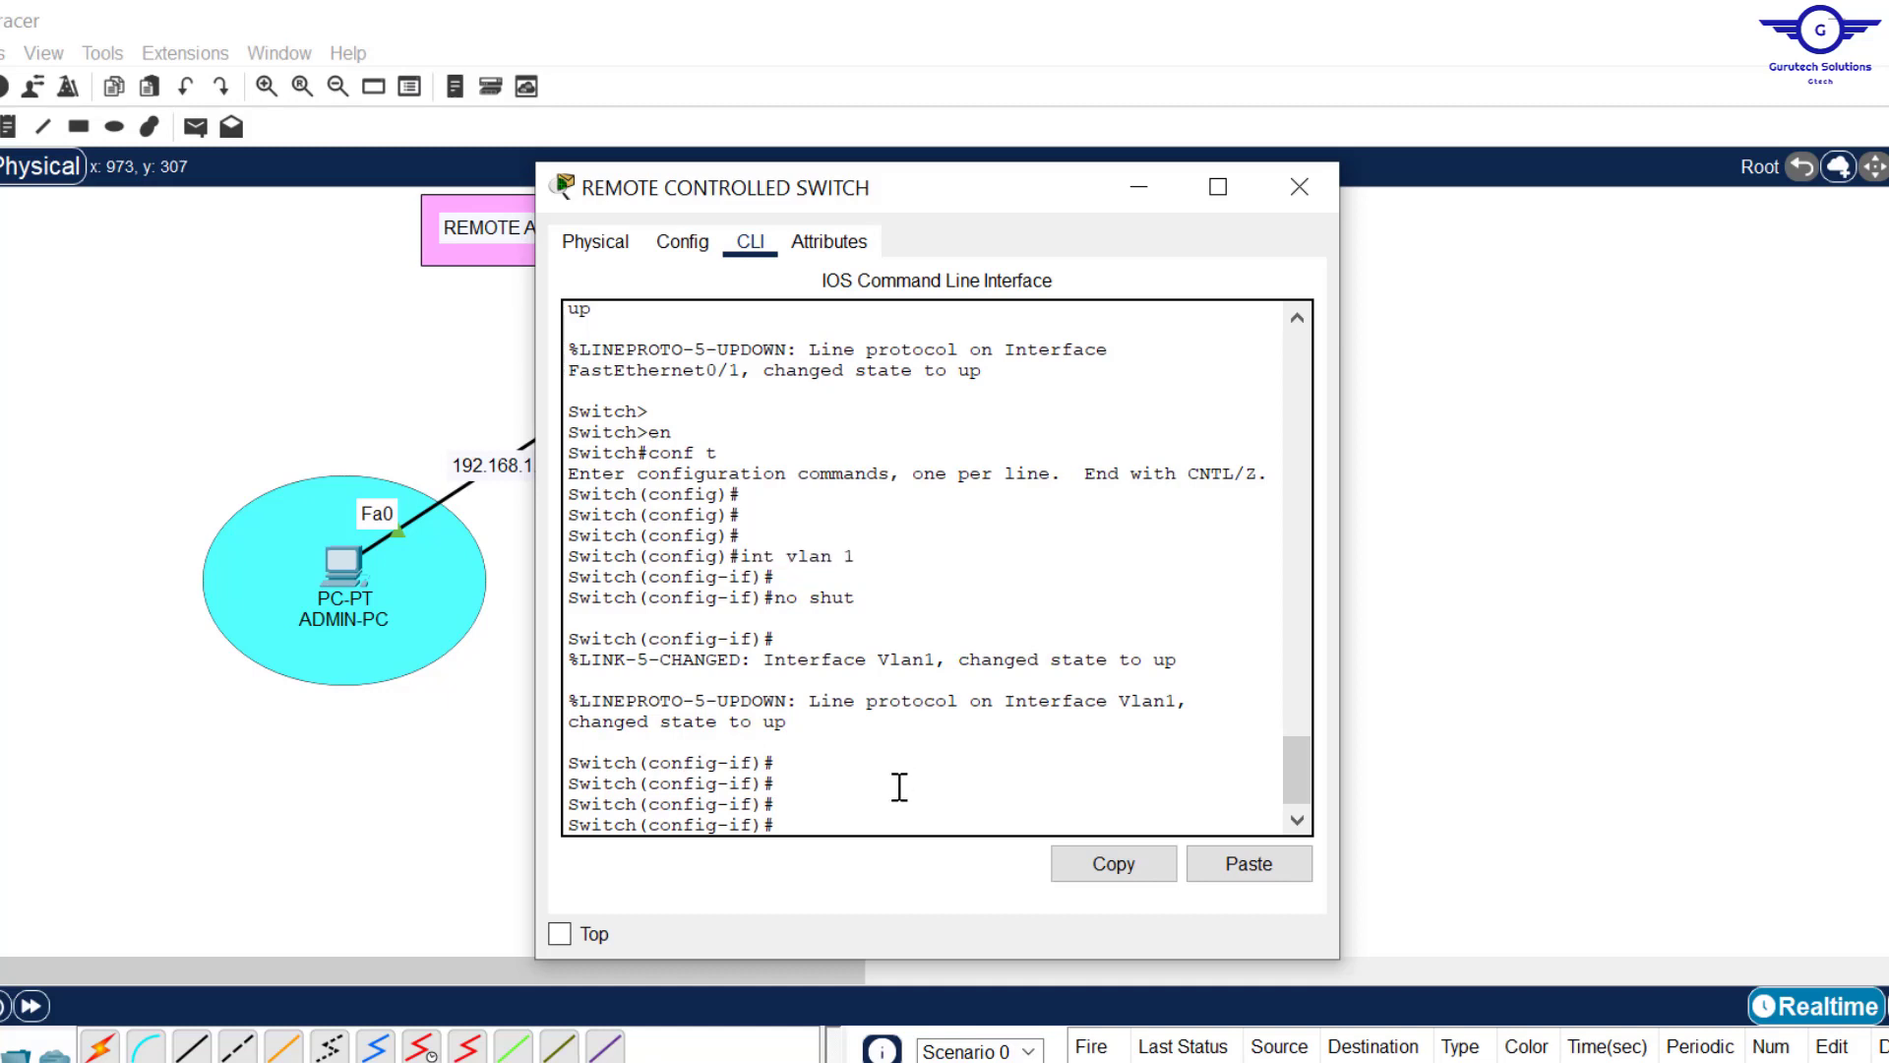
pyautogui.write('ip add 192.168.2.254 2')
pyautogui.write('55.2')
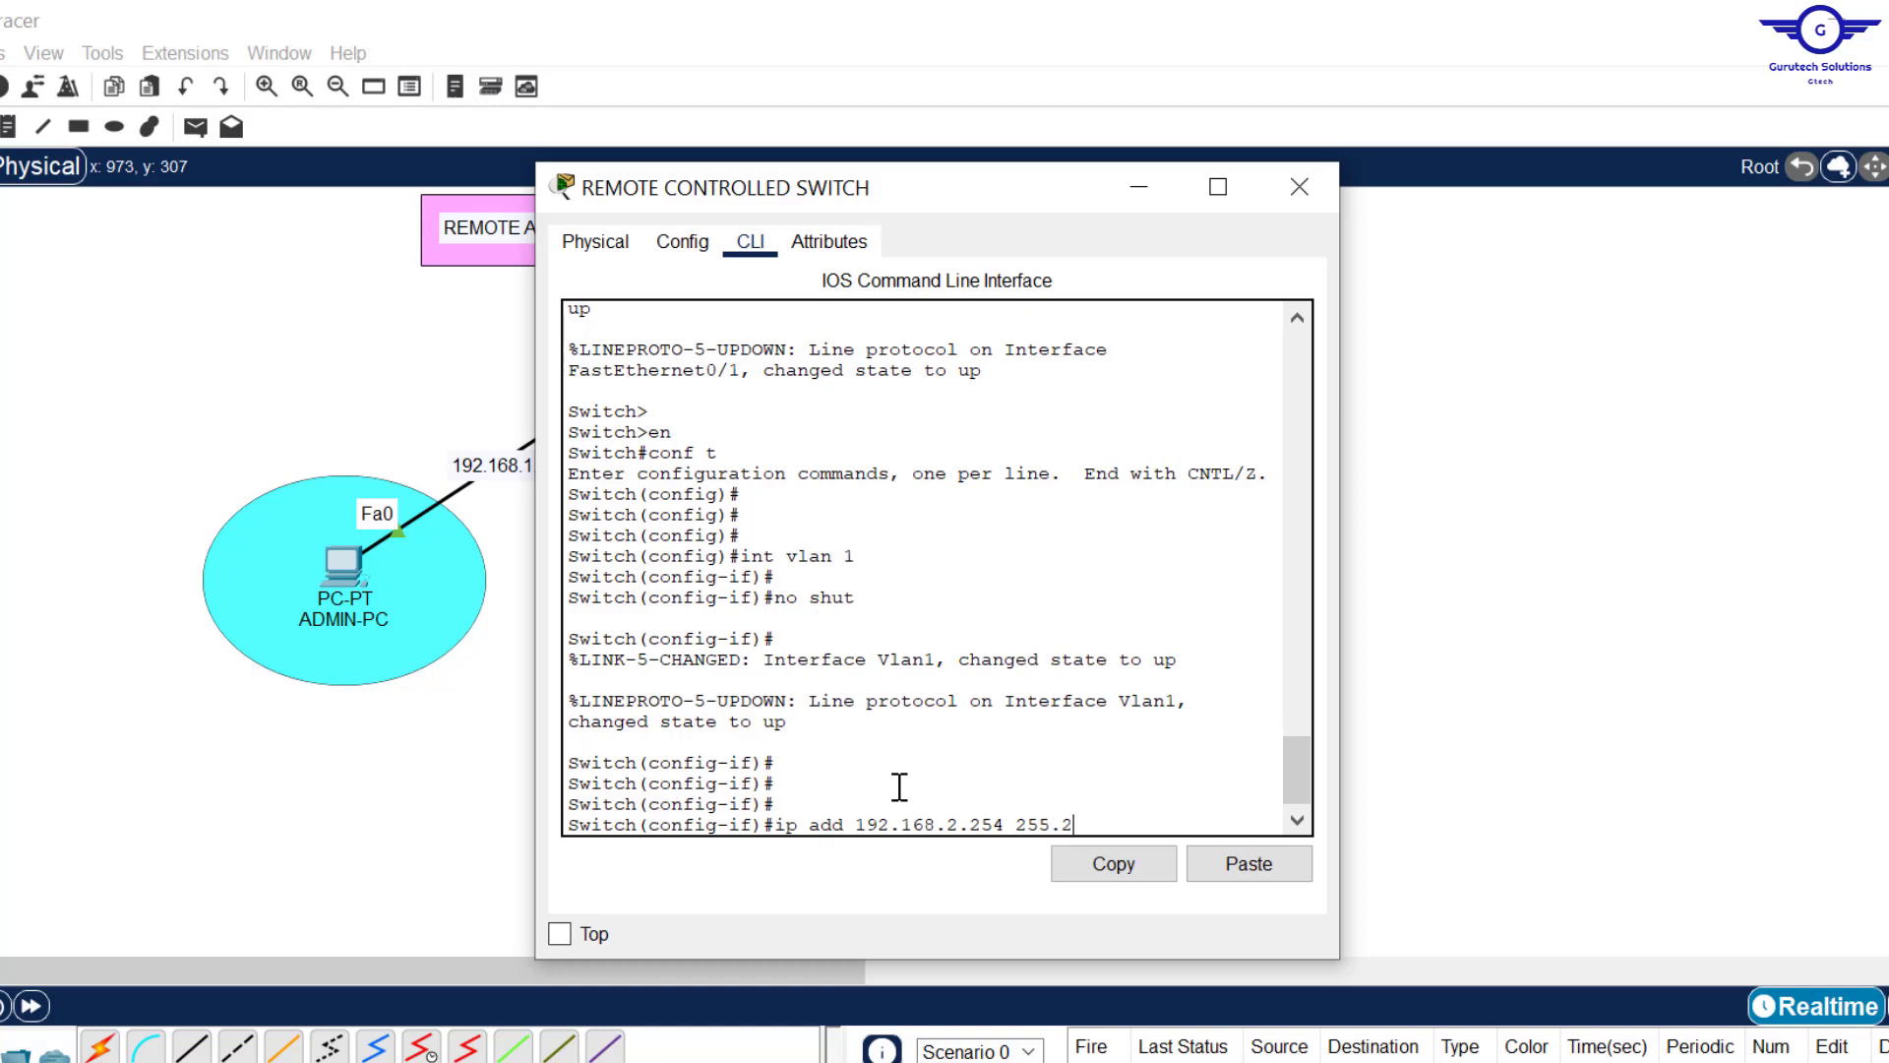
pyautogui.write('55.255.0')
pyautogui.press('Return')
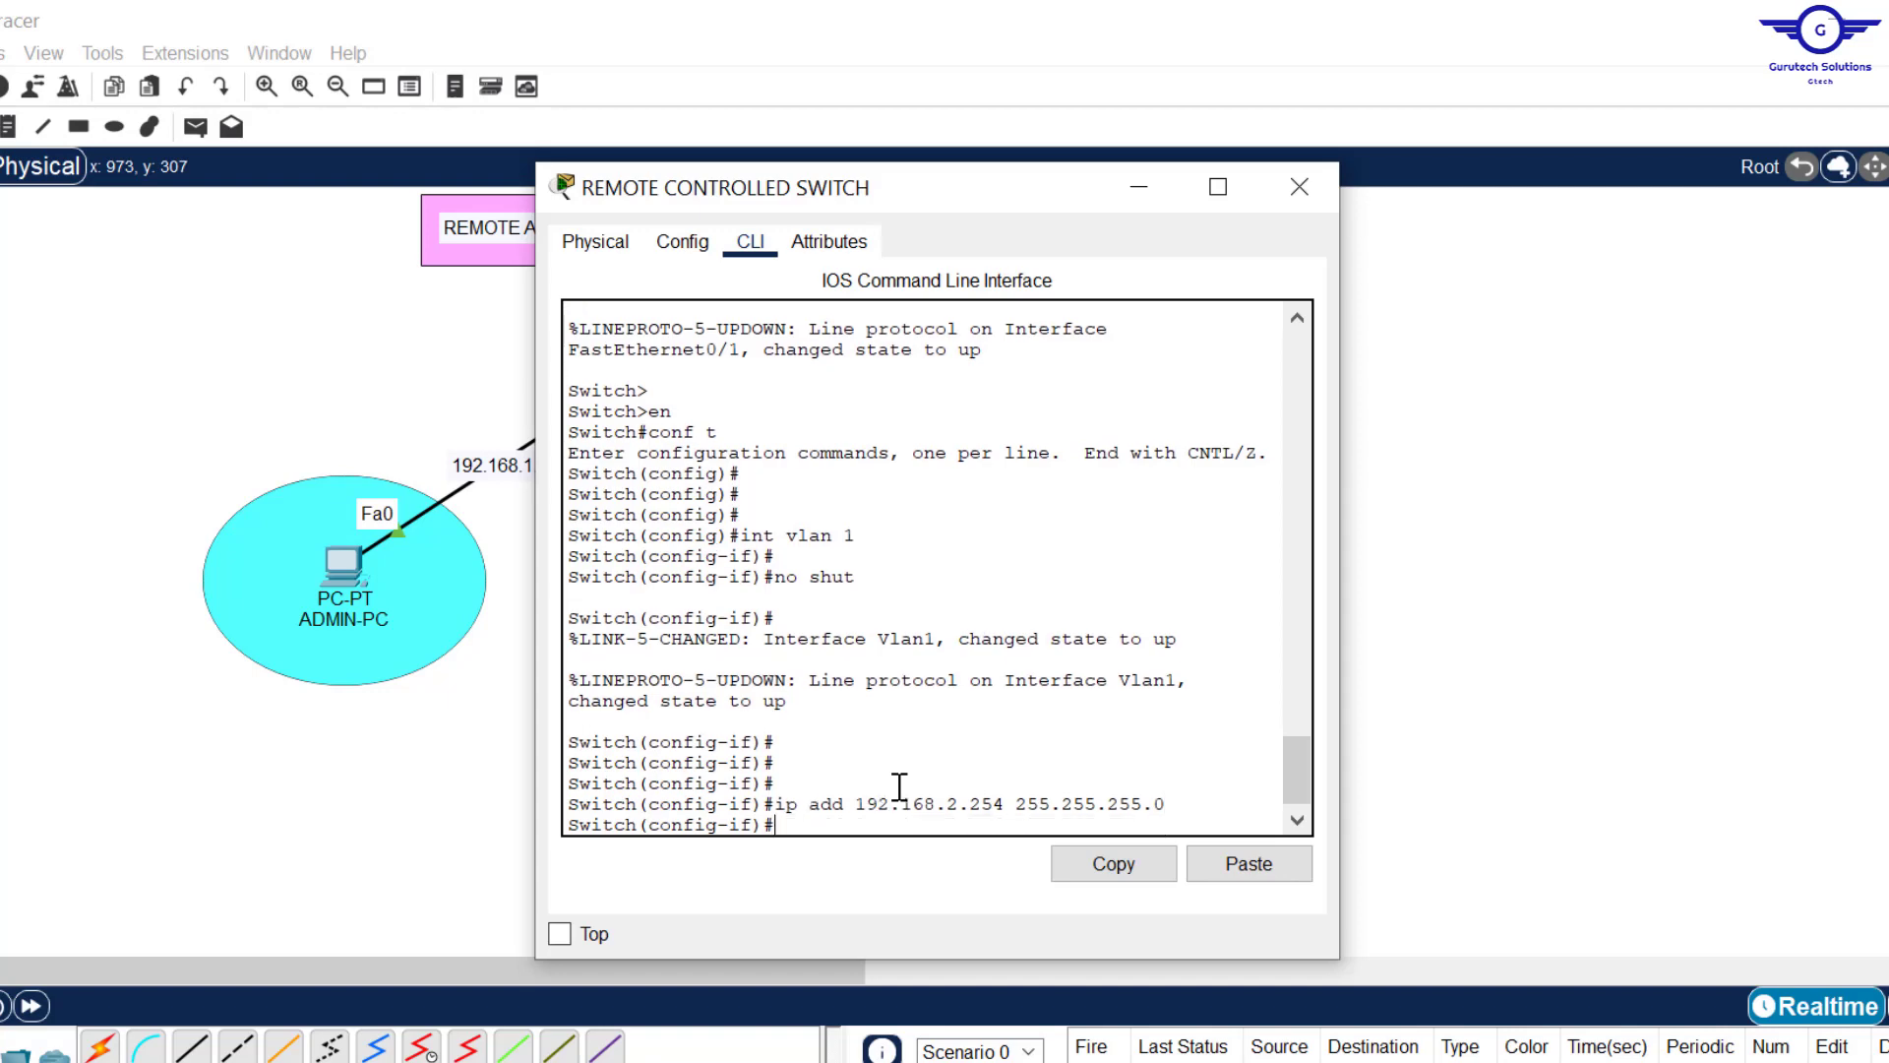
pyautogui.write('exit')
pyautogui.press('Return')
pyautogui.press('Return')
pyautogui.press('Return')
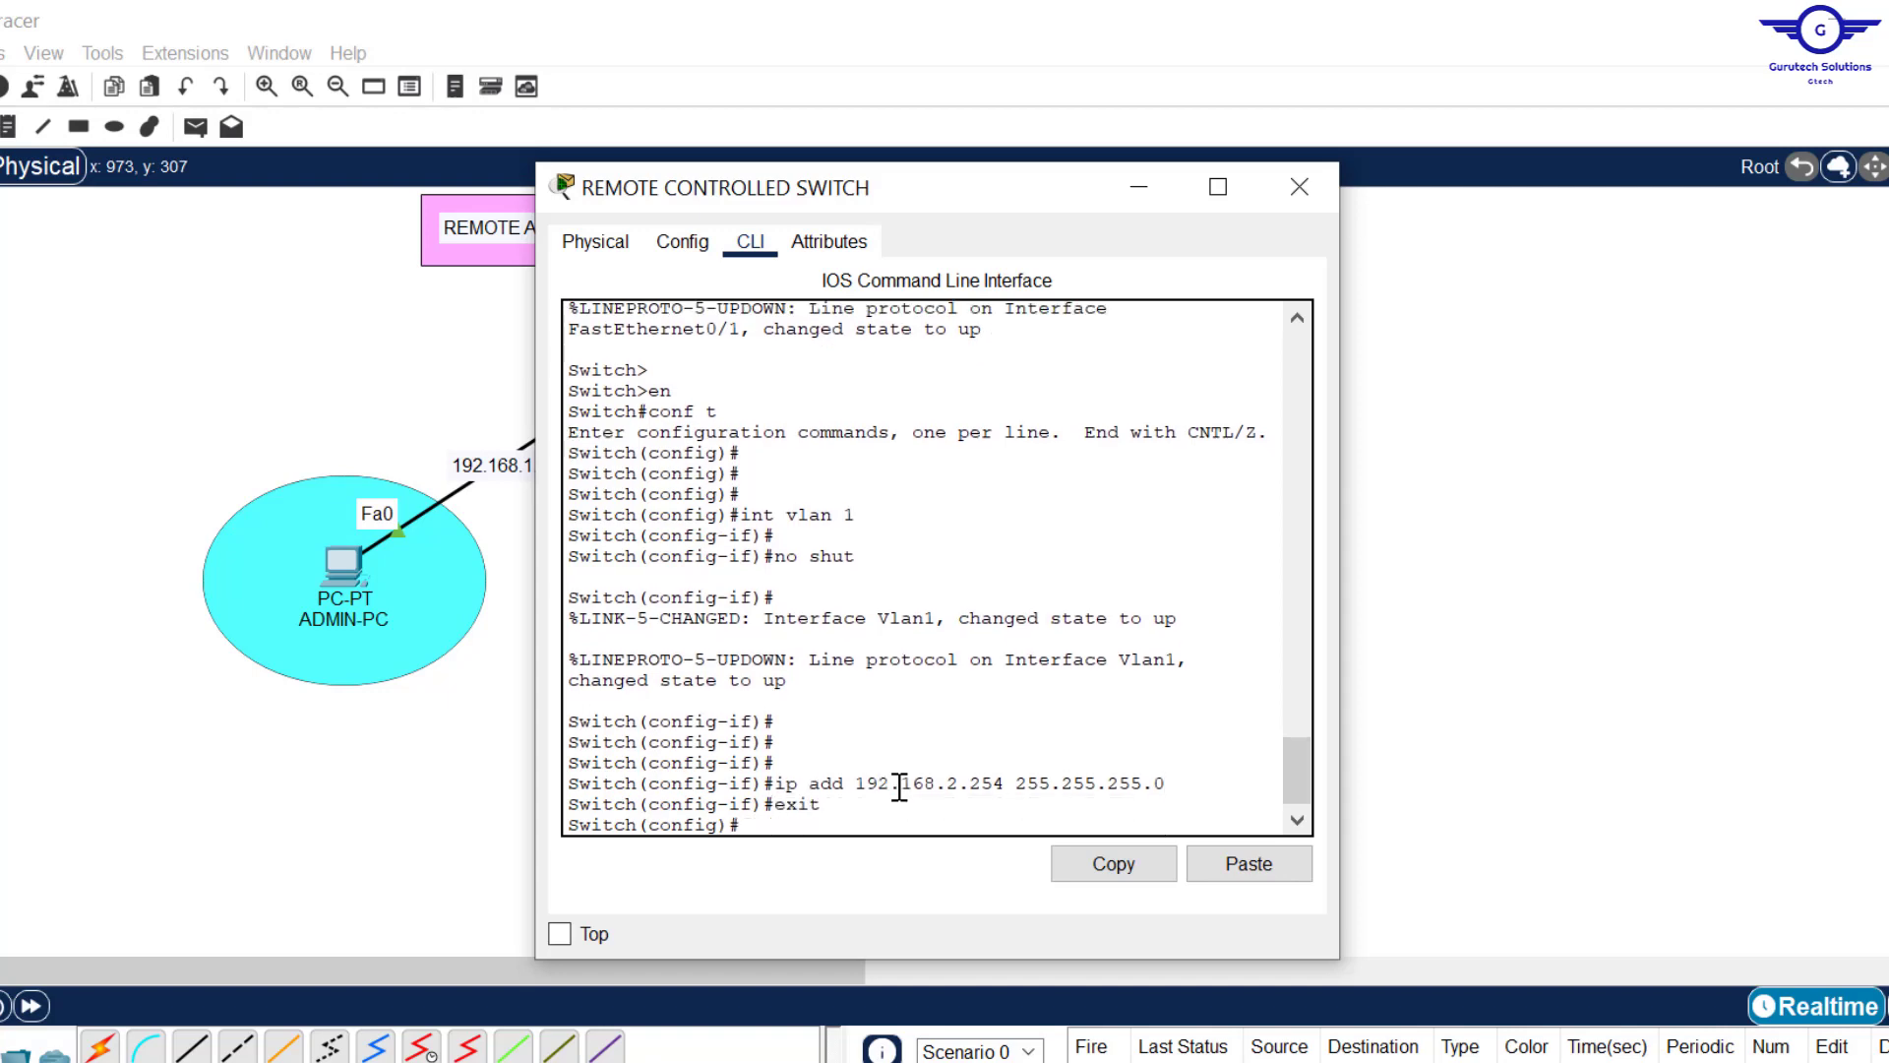
# Step: Highlight the guide's default gateway note, then start ip default-gateway with Tab completion
pyautogui.hotkey('alt', 'Tab')
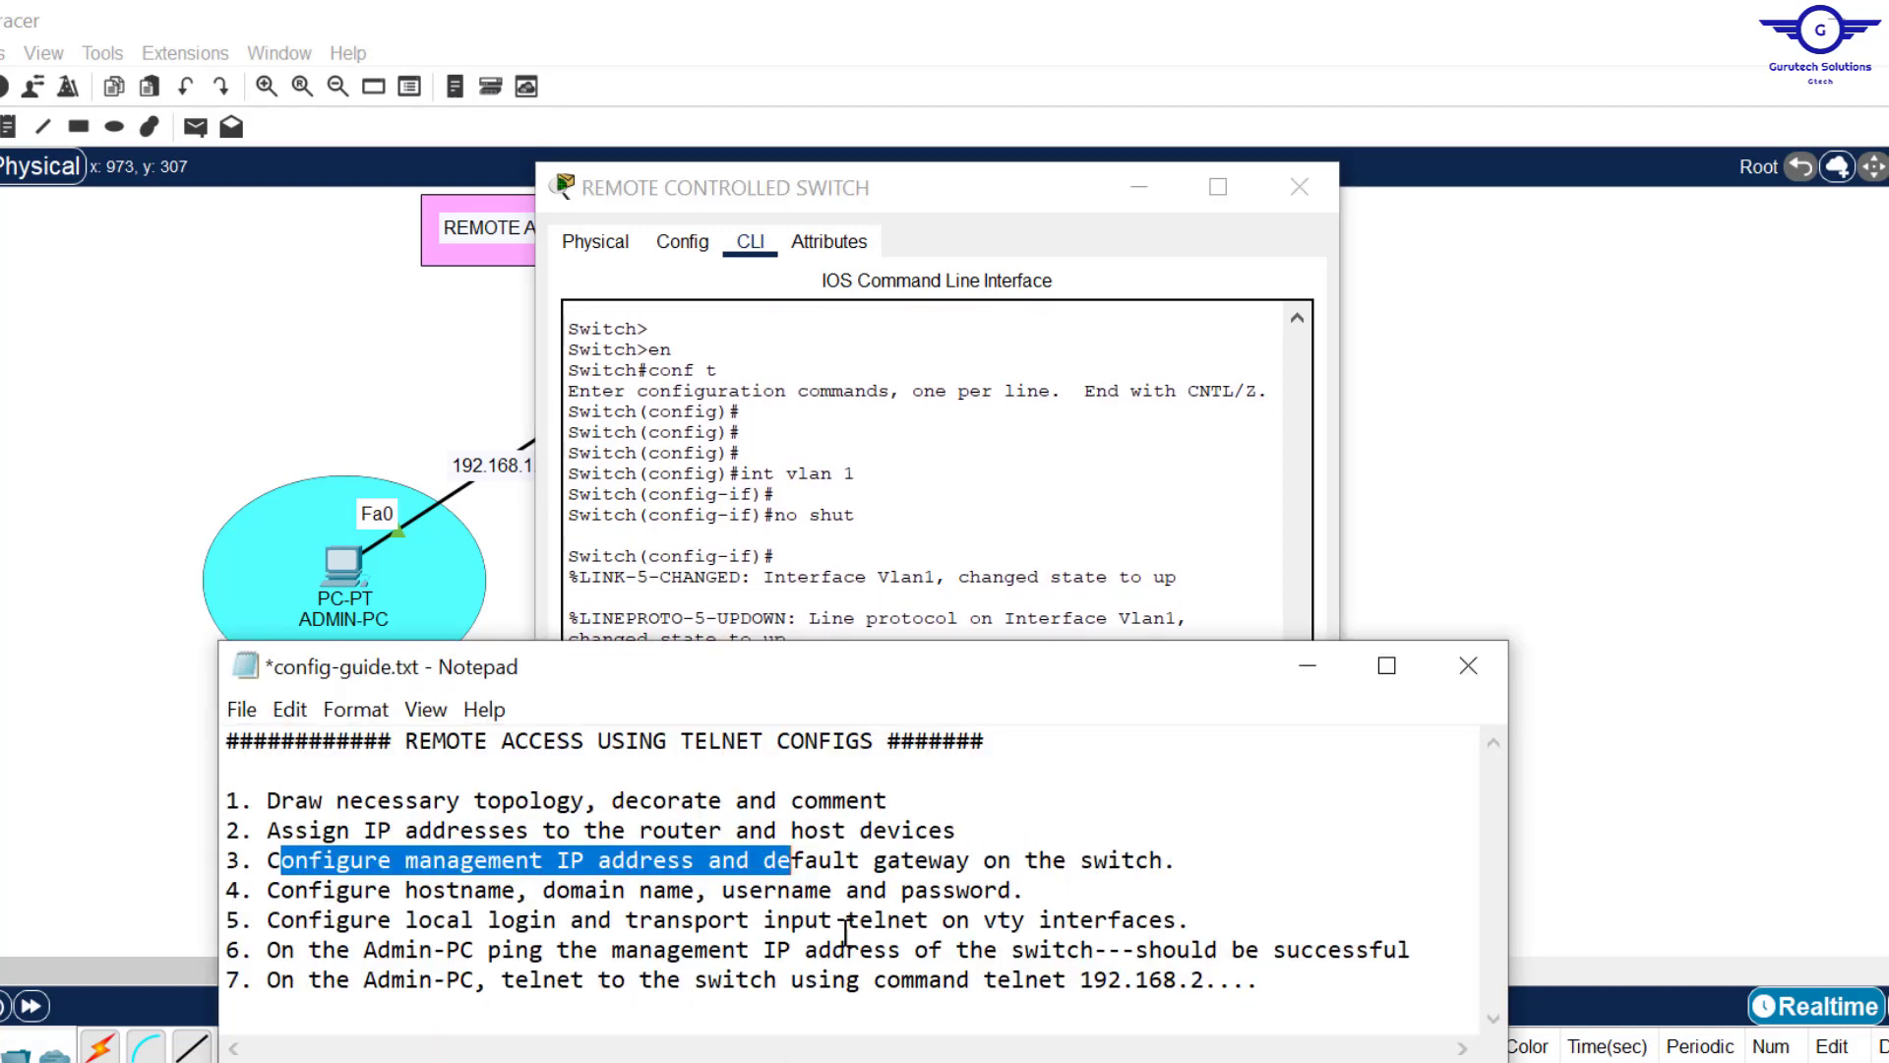
pyautogui.click(766, 864)
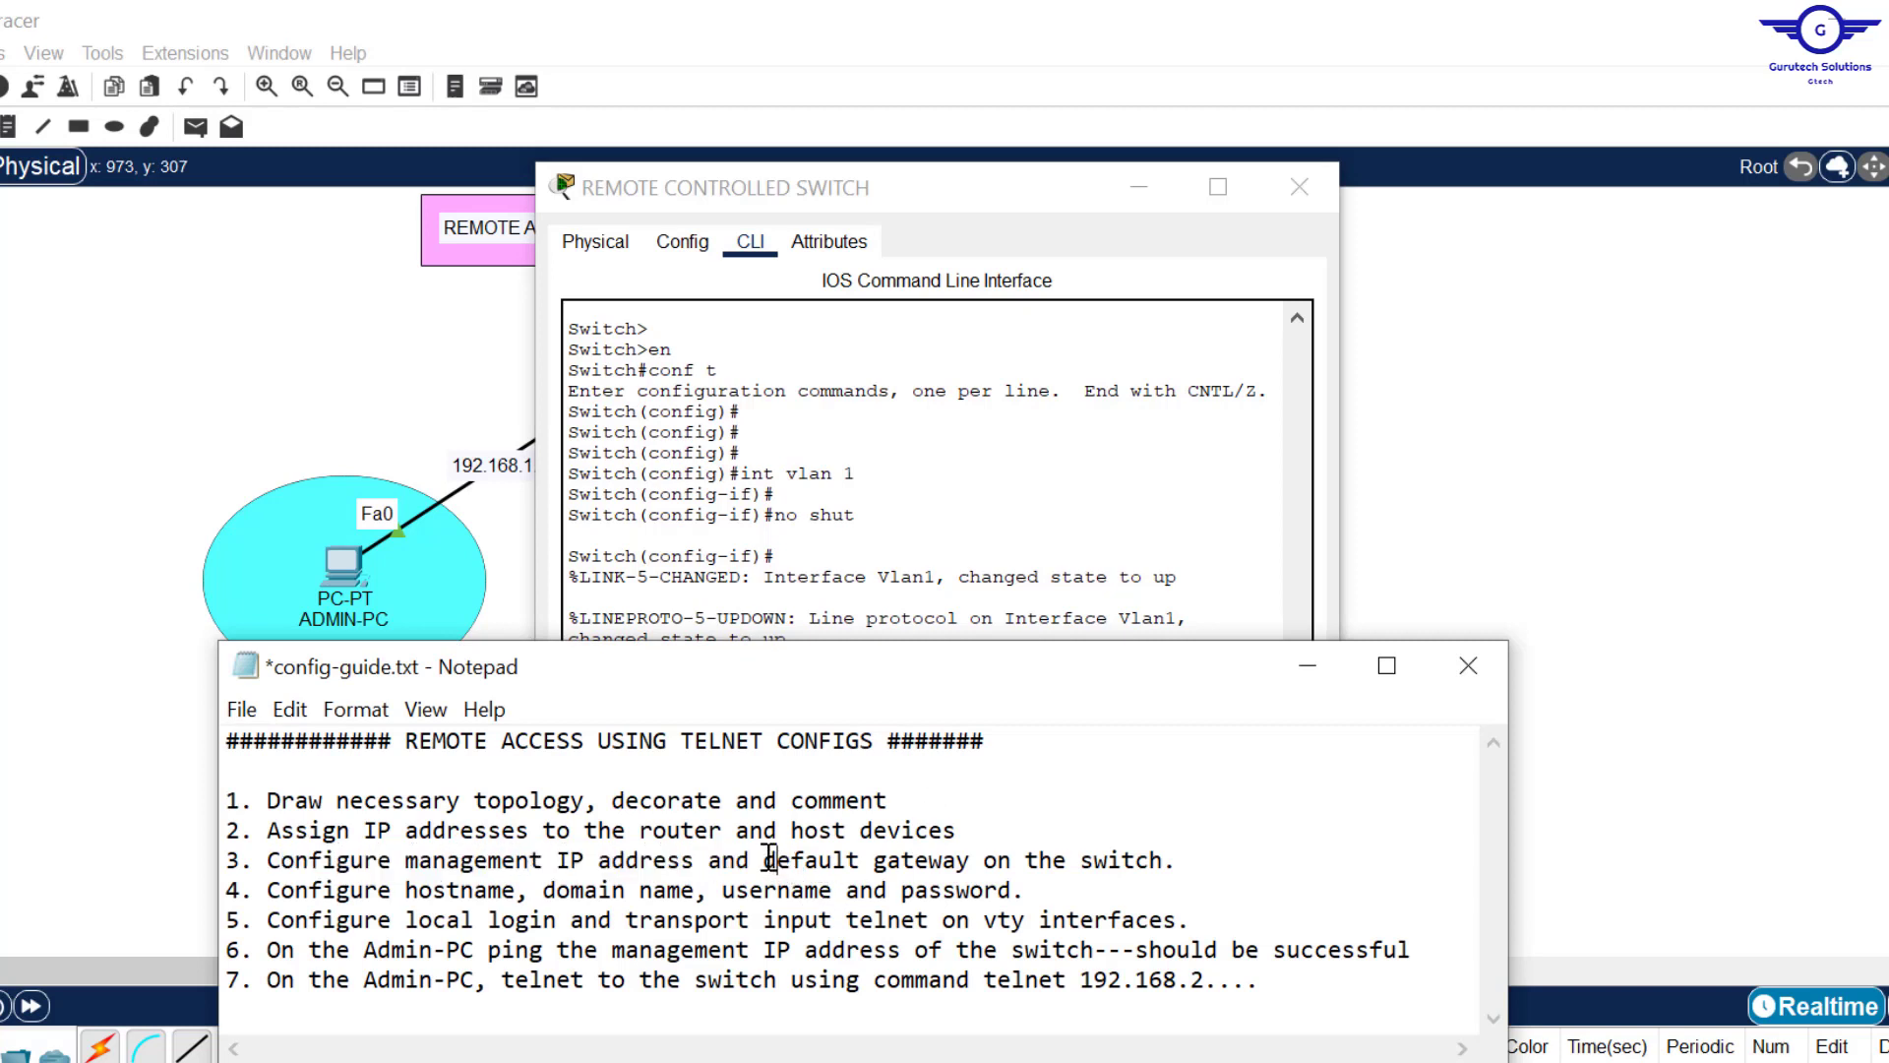
pyautogui.moveTo(764, 861); pyautogui.dragTo(1161, 862)
pyautogui.hotkey('alt', 'Tab')
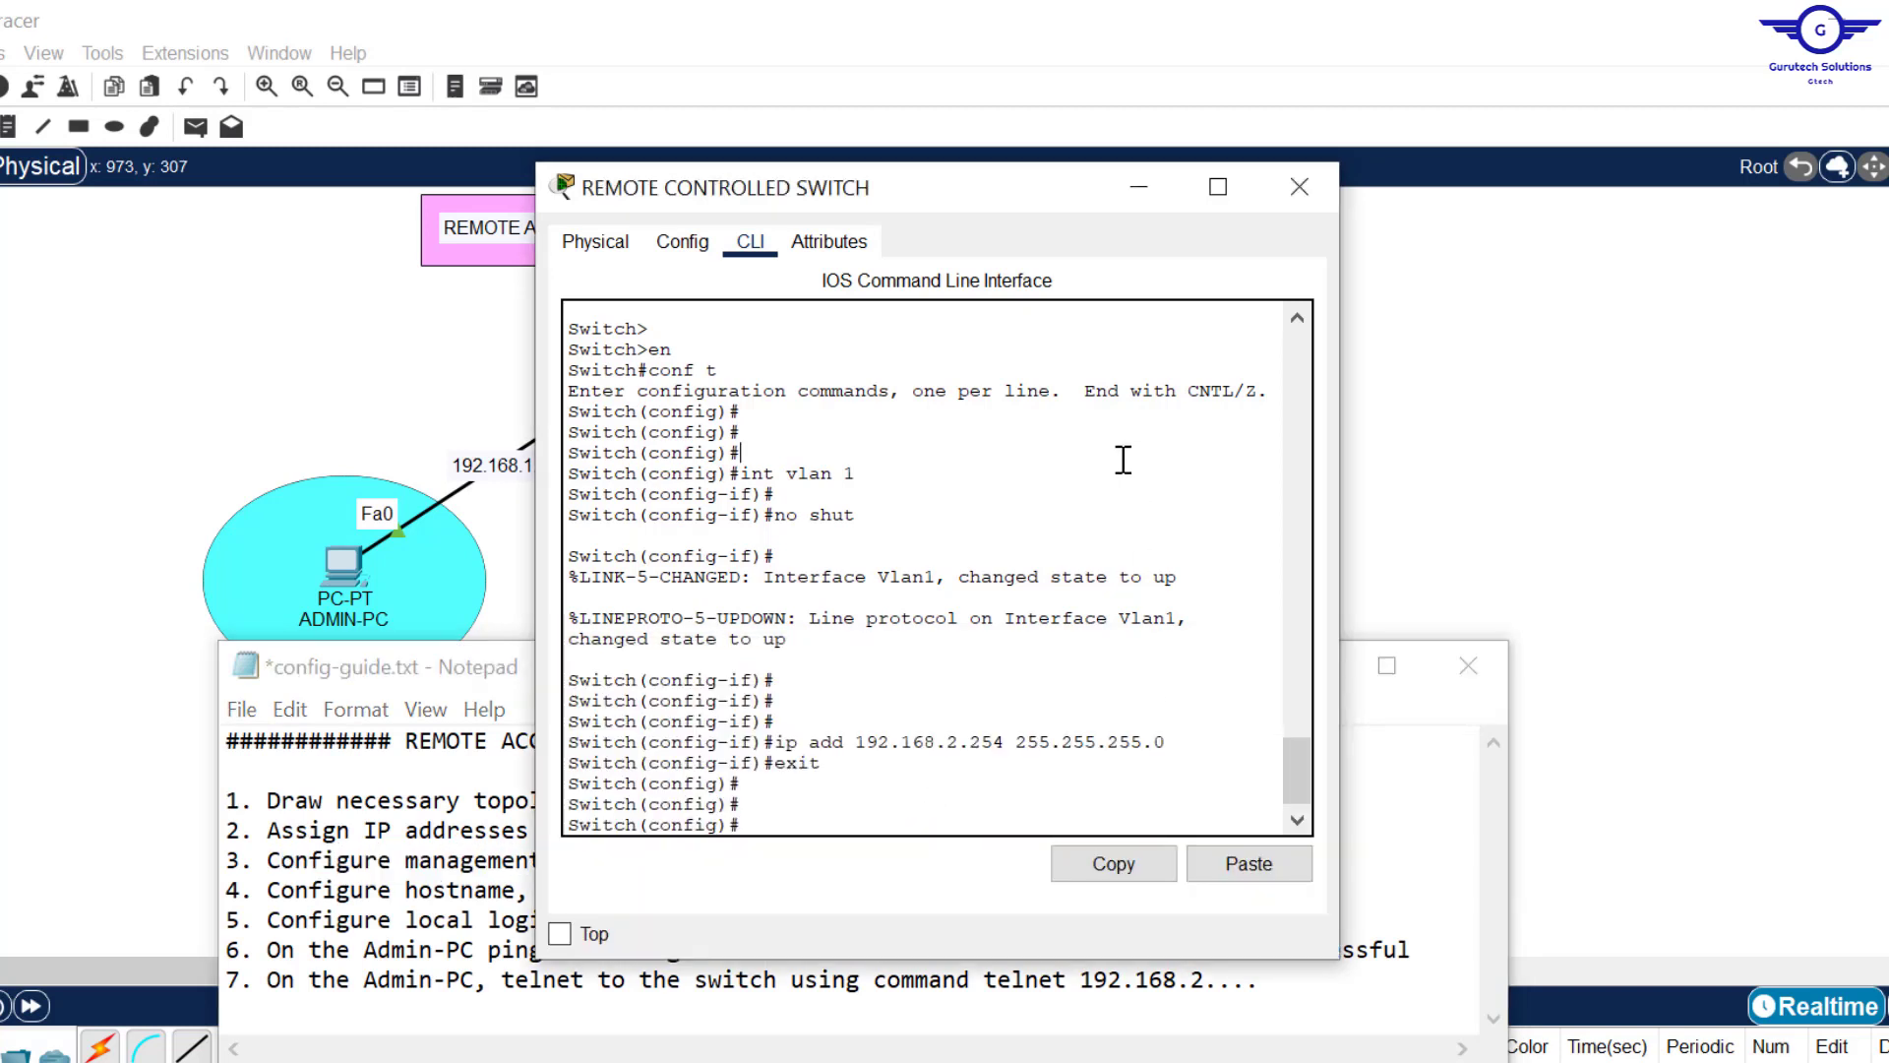
pyautogui.click(841, 800)
pyautogui.press('Return')
pyautogui.press('Return')
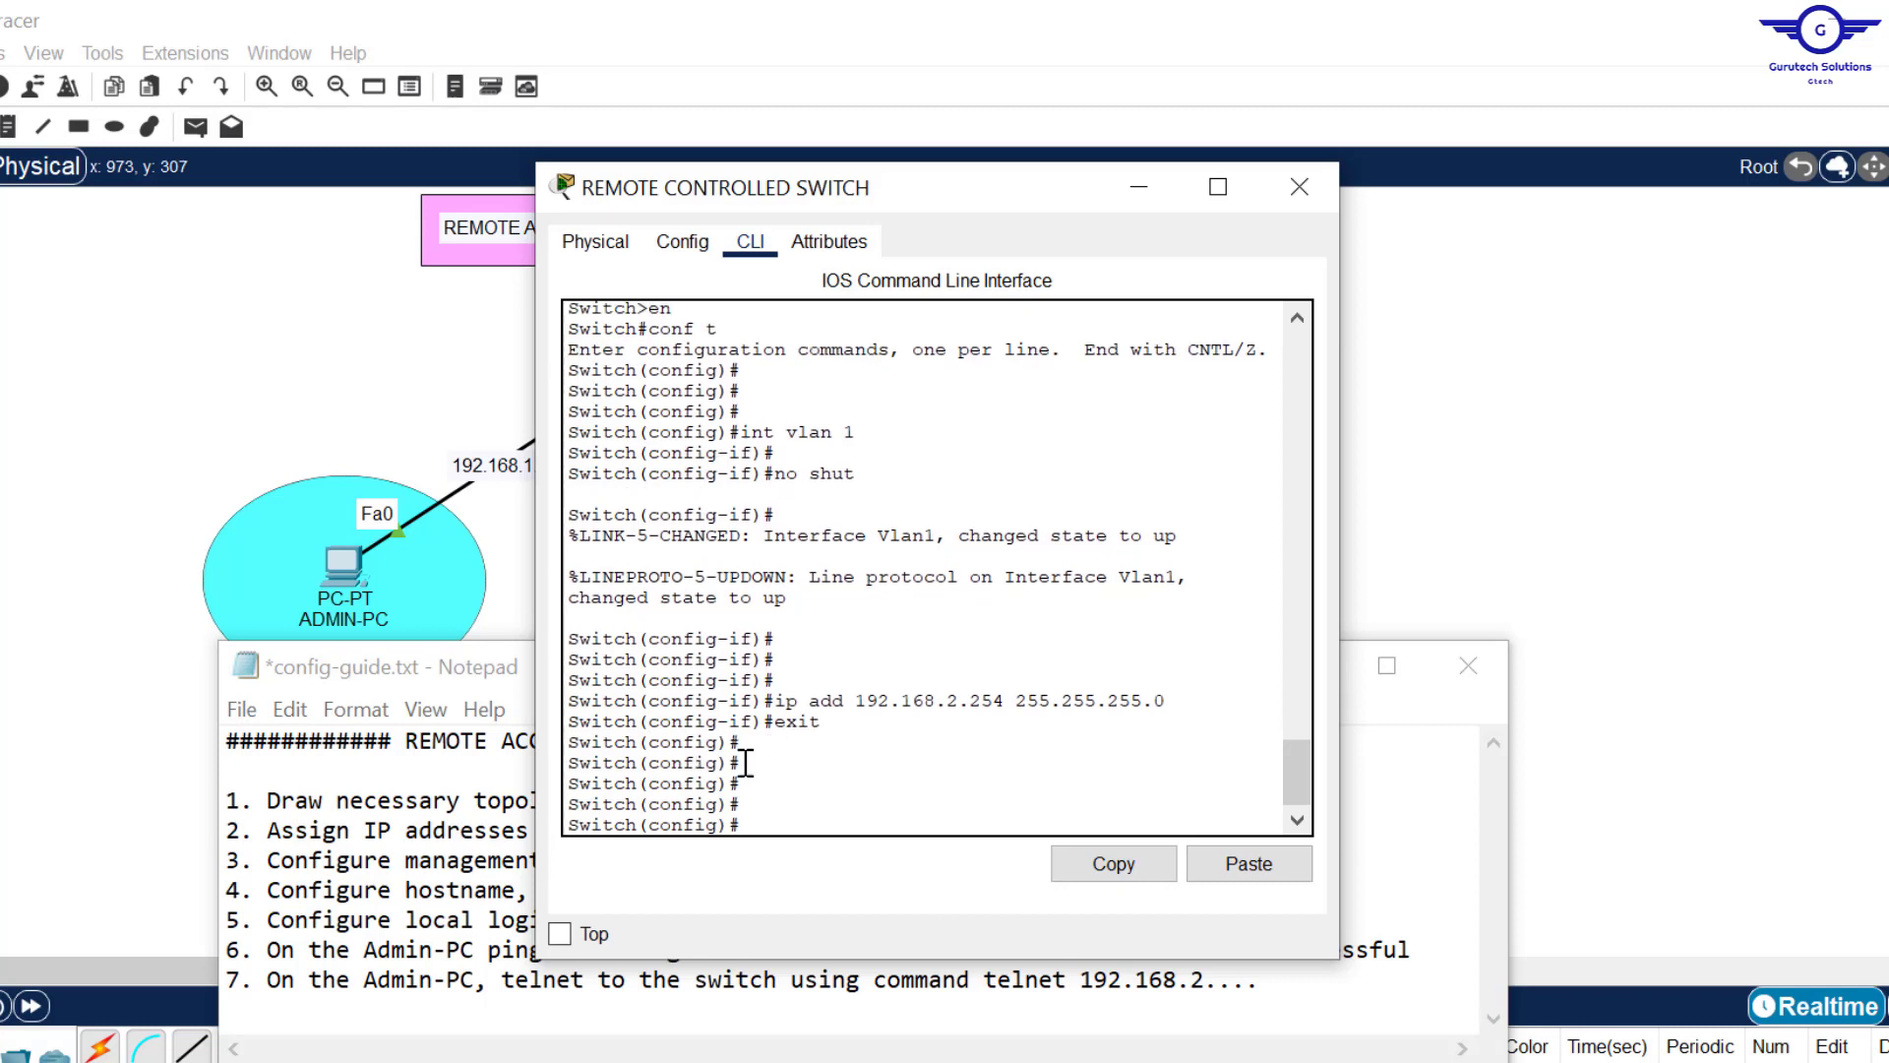
pyautogui.moveTo(755, 764); pyautogui.dragTo(574, 765)
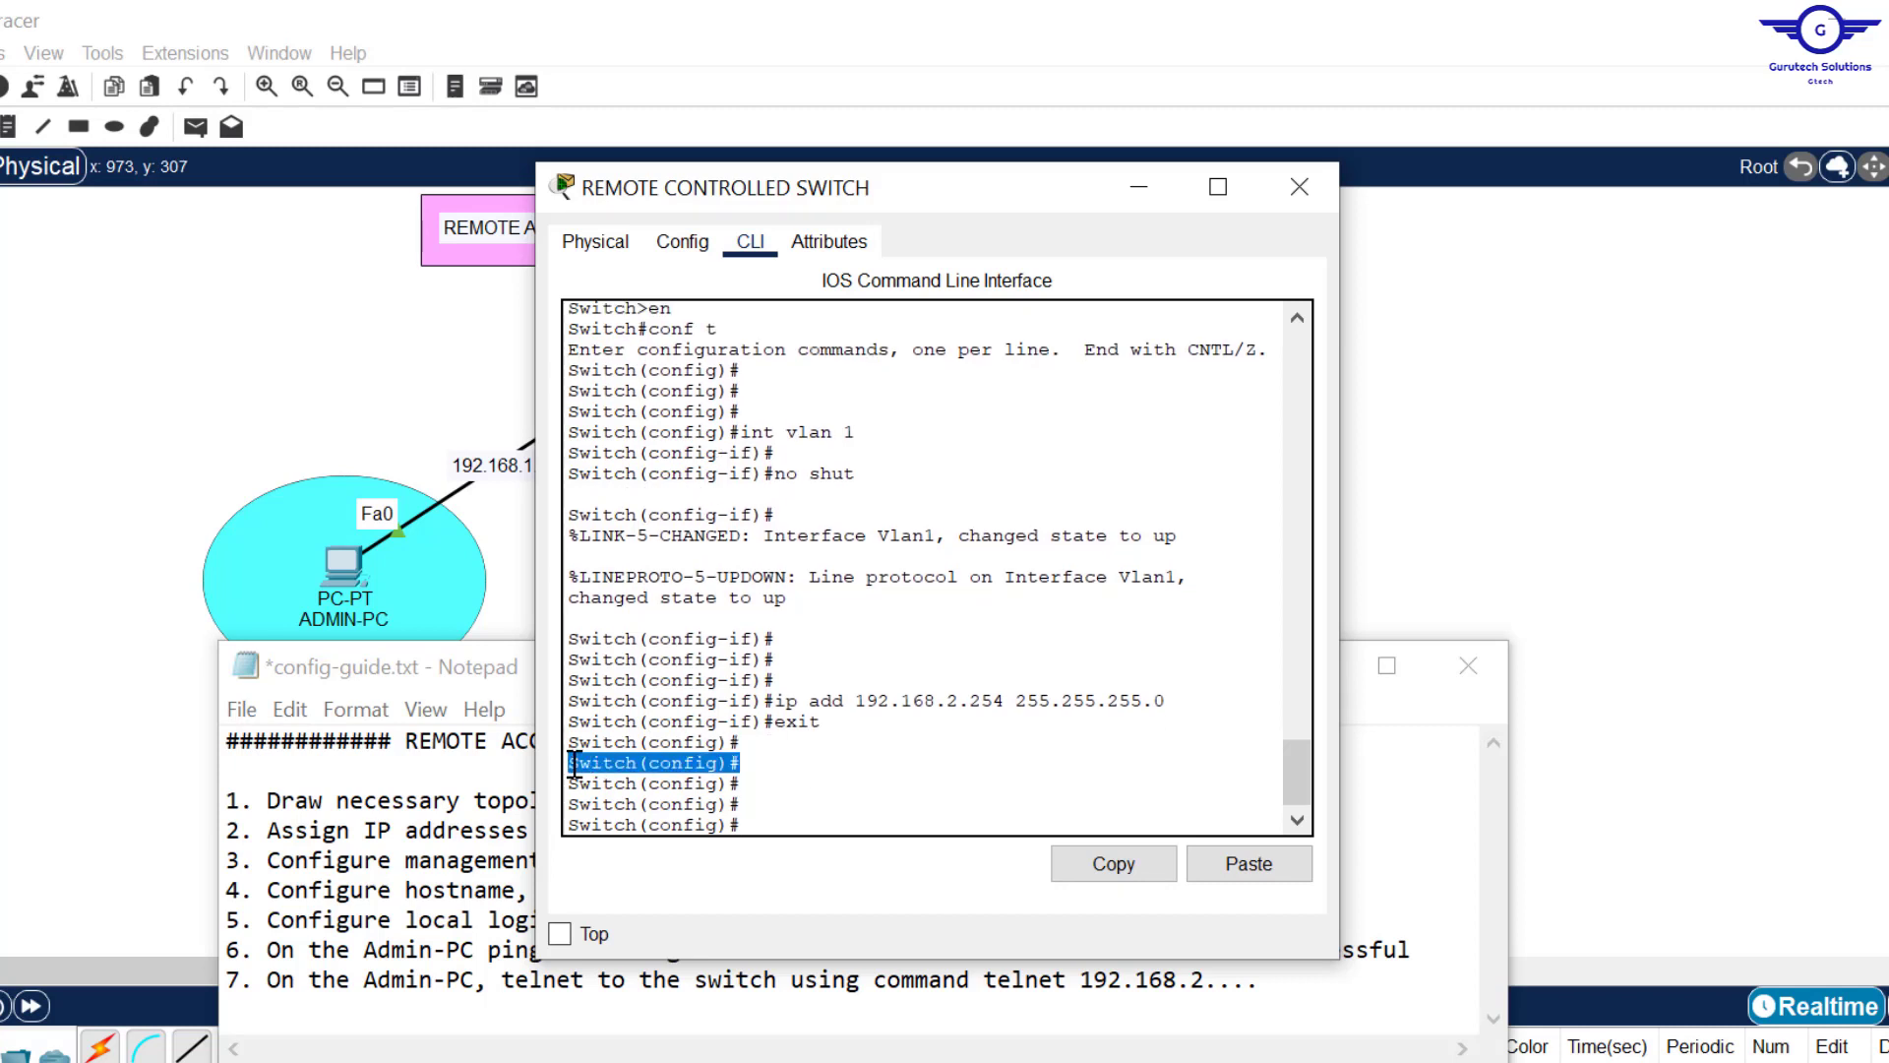
pyautogui.click(804, 790)
pyautogui.write('ip')
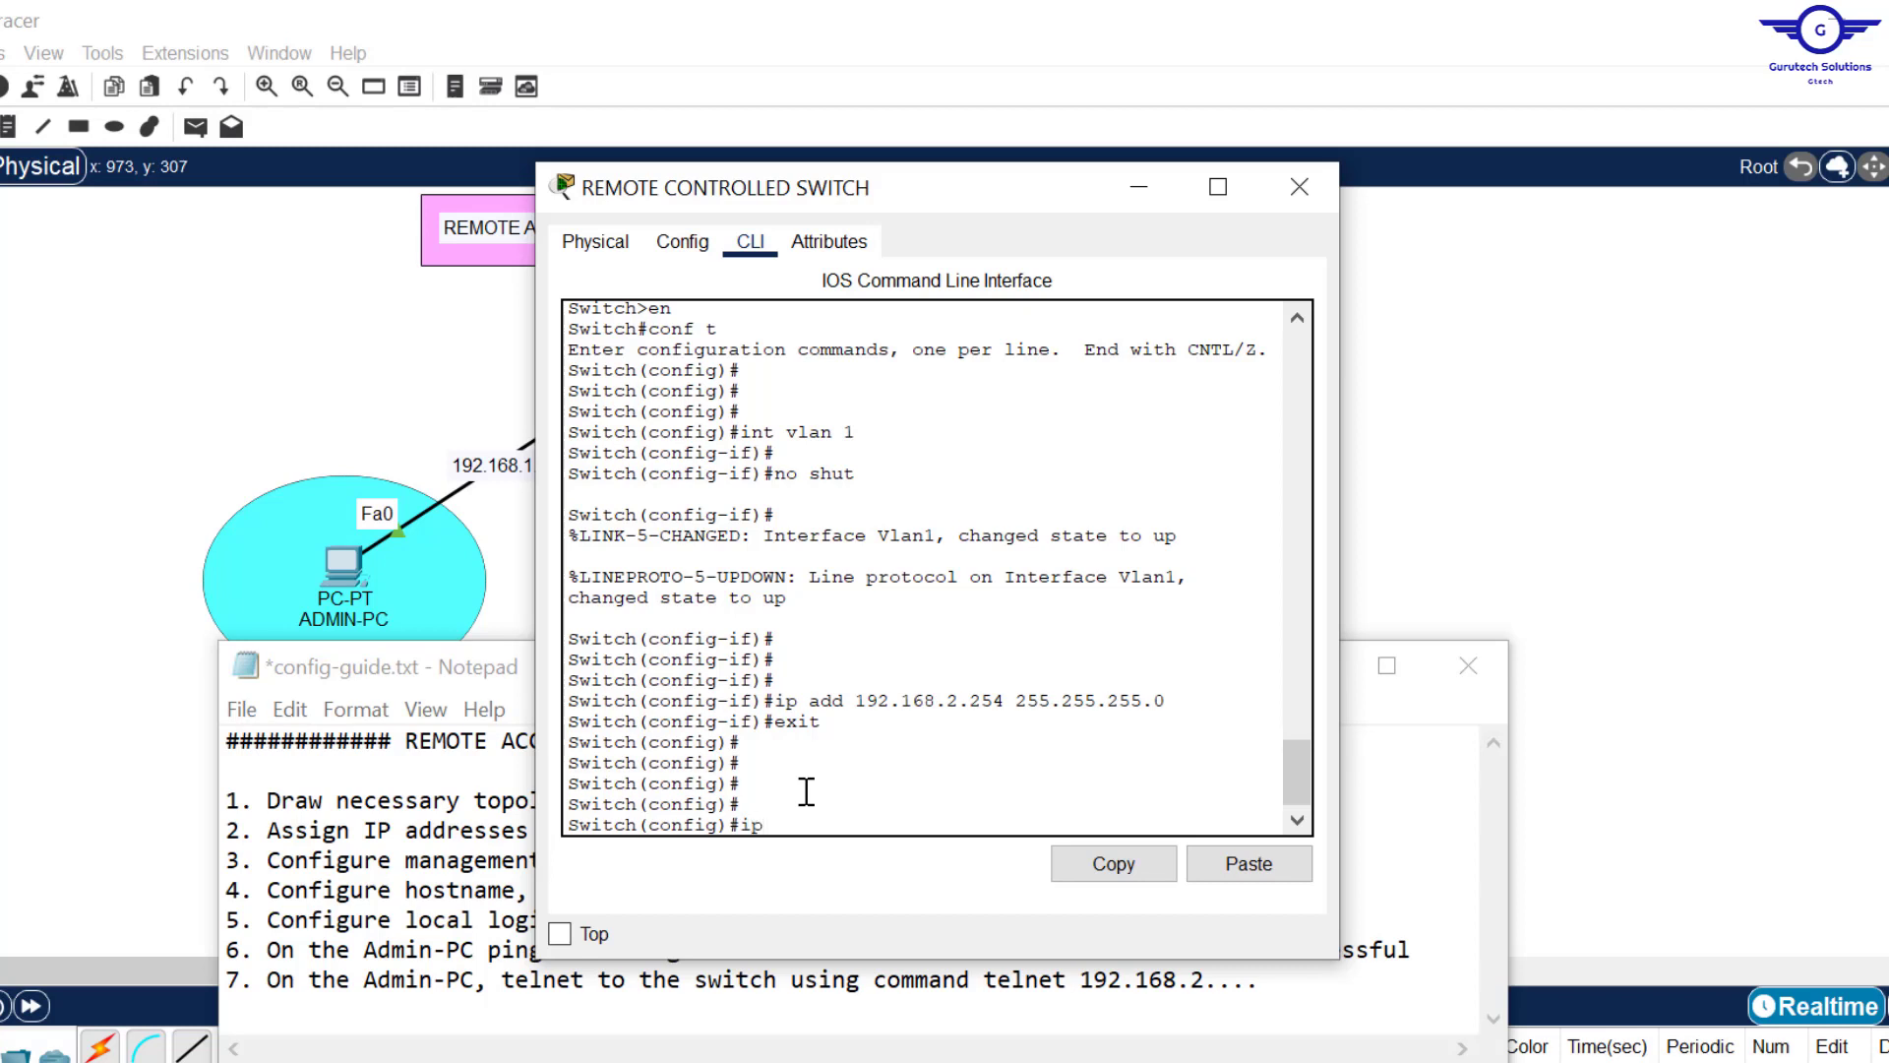
pyautogui.write(' def')
pyautogui.press('Tab')
pyautogui.press('Tab')
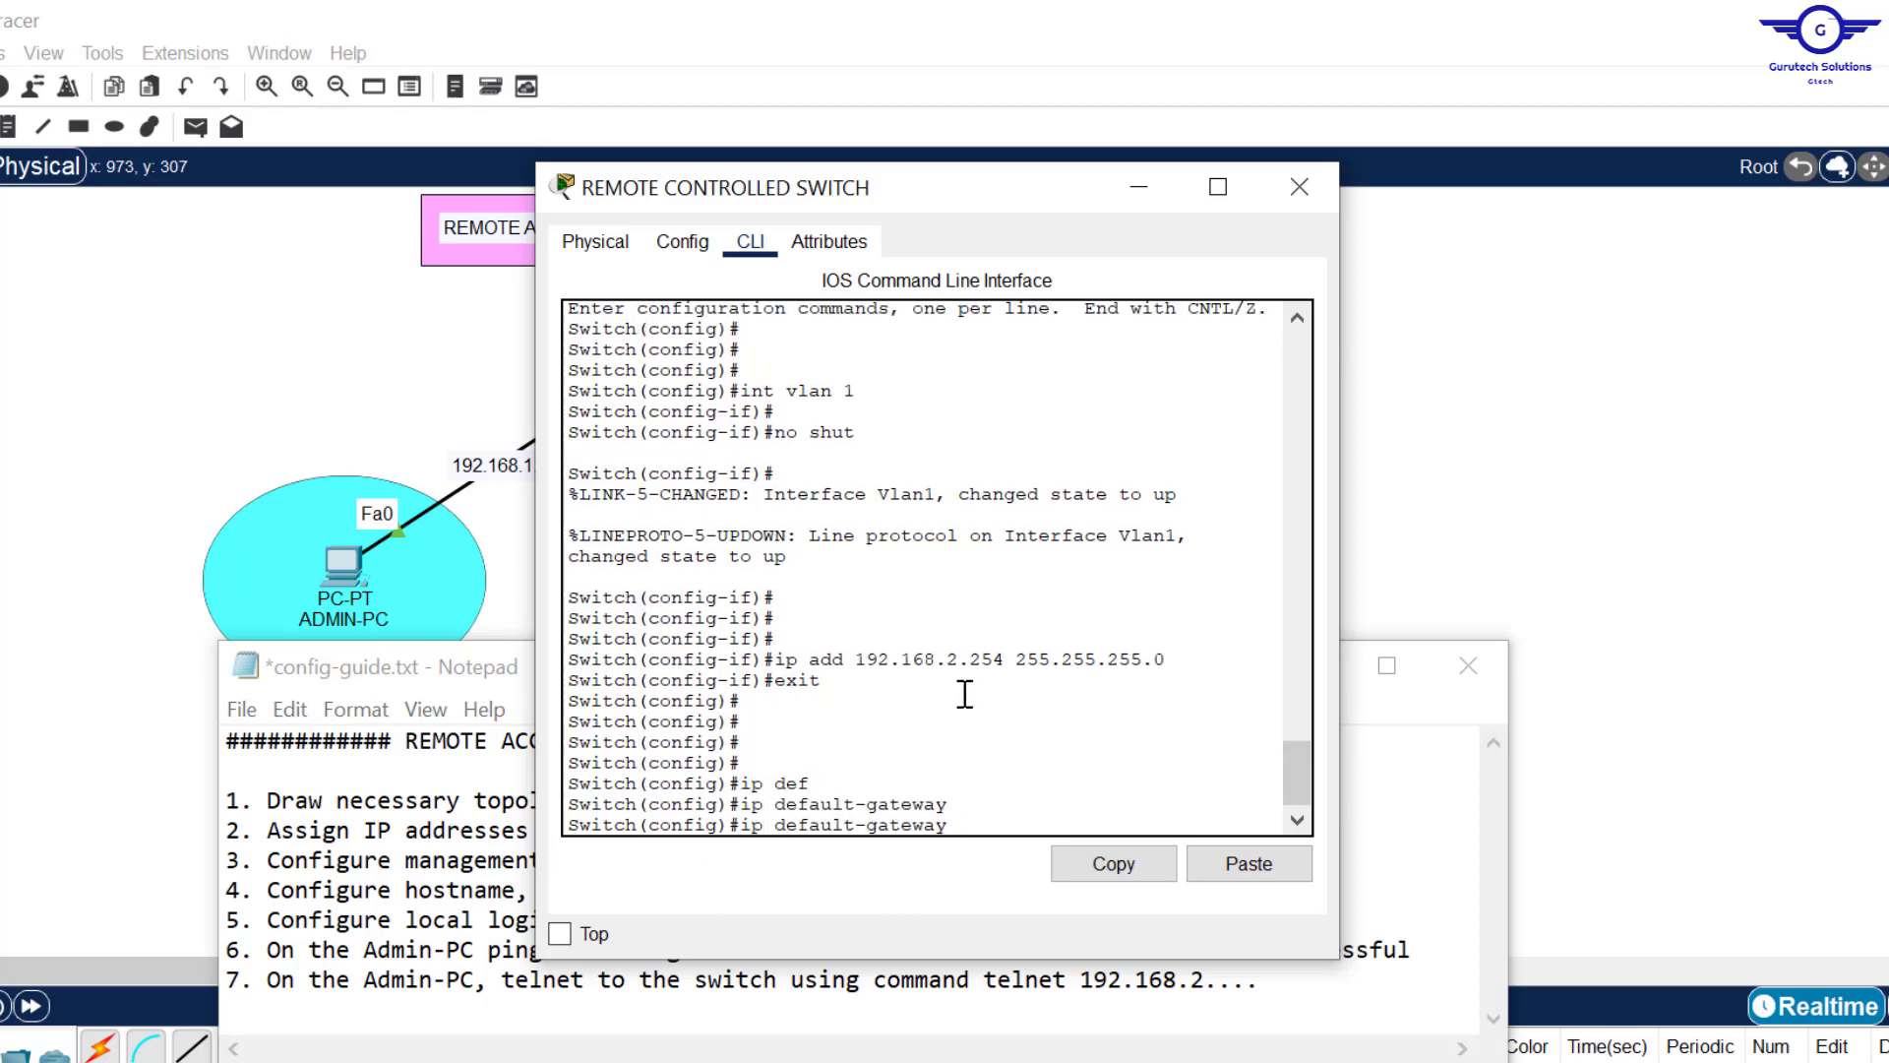
pyautogui.click(1626, 421)
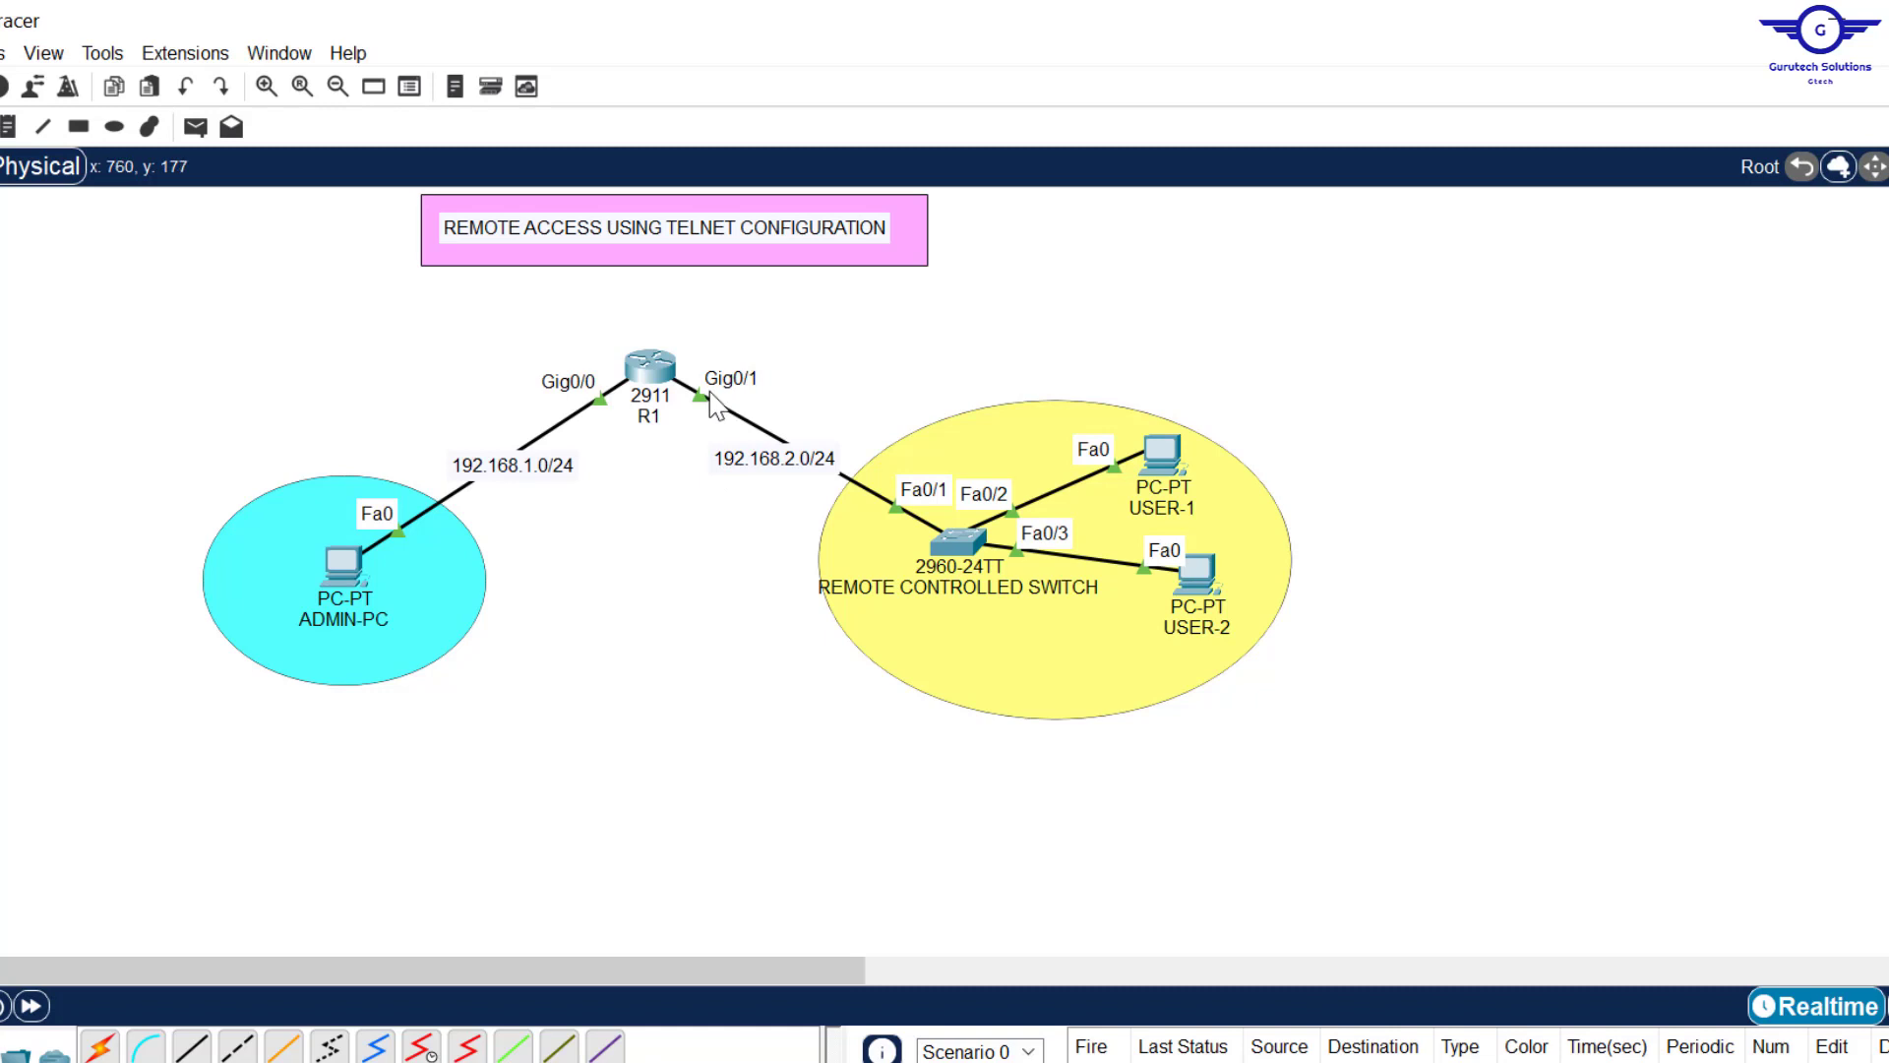
# Step: Finish the switch's default gateway command with 192.168.2.1 and apply it
pyautogui.click(954, 541)
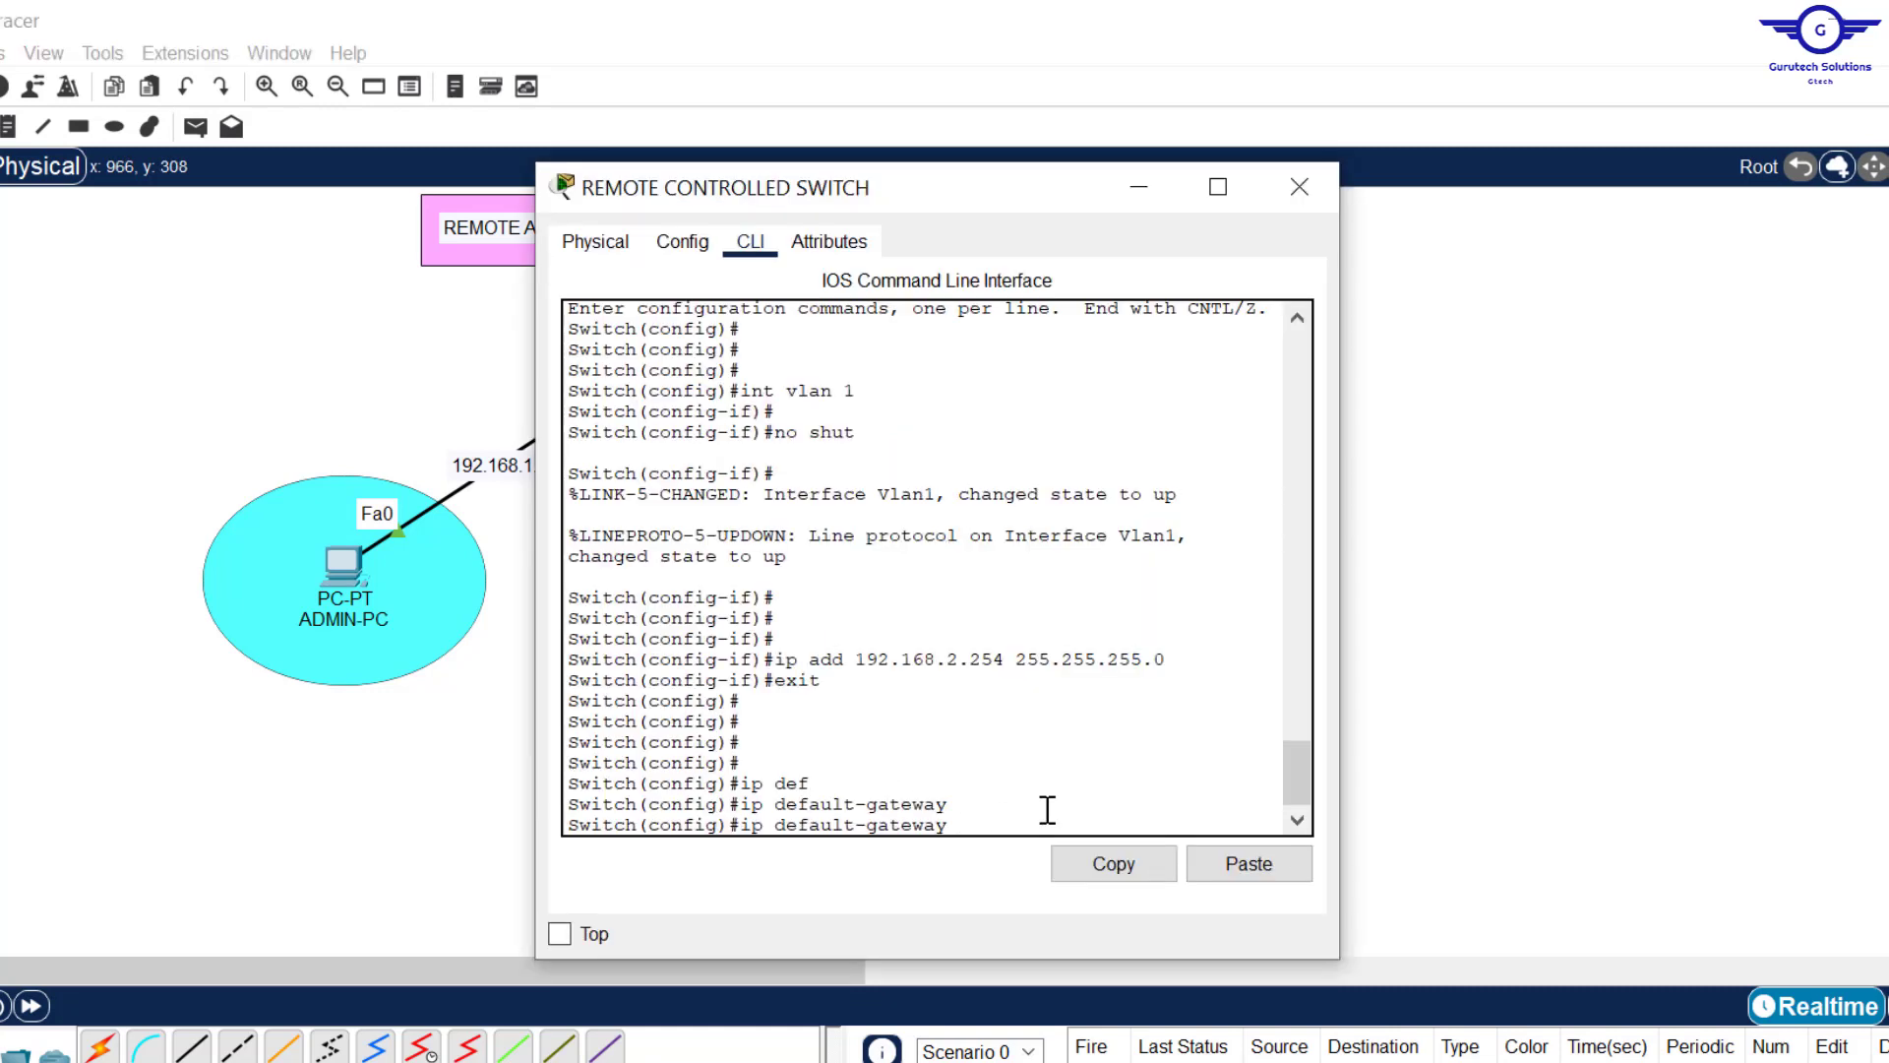
pyautogui.write('192.168.2.1')
pyautogui.press('Return')
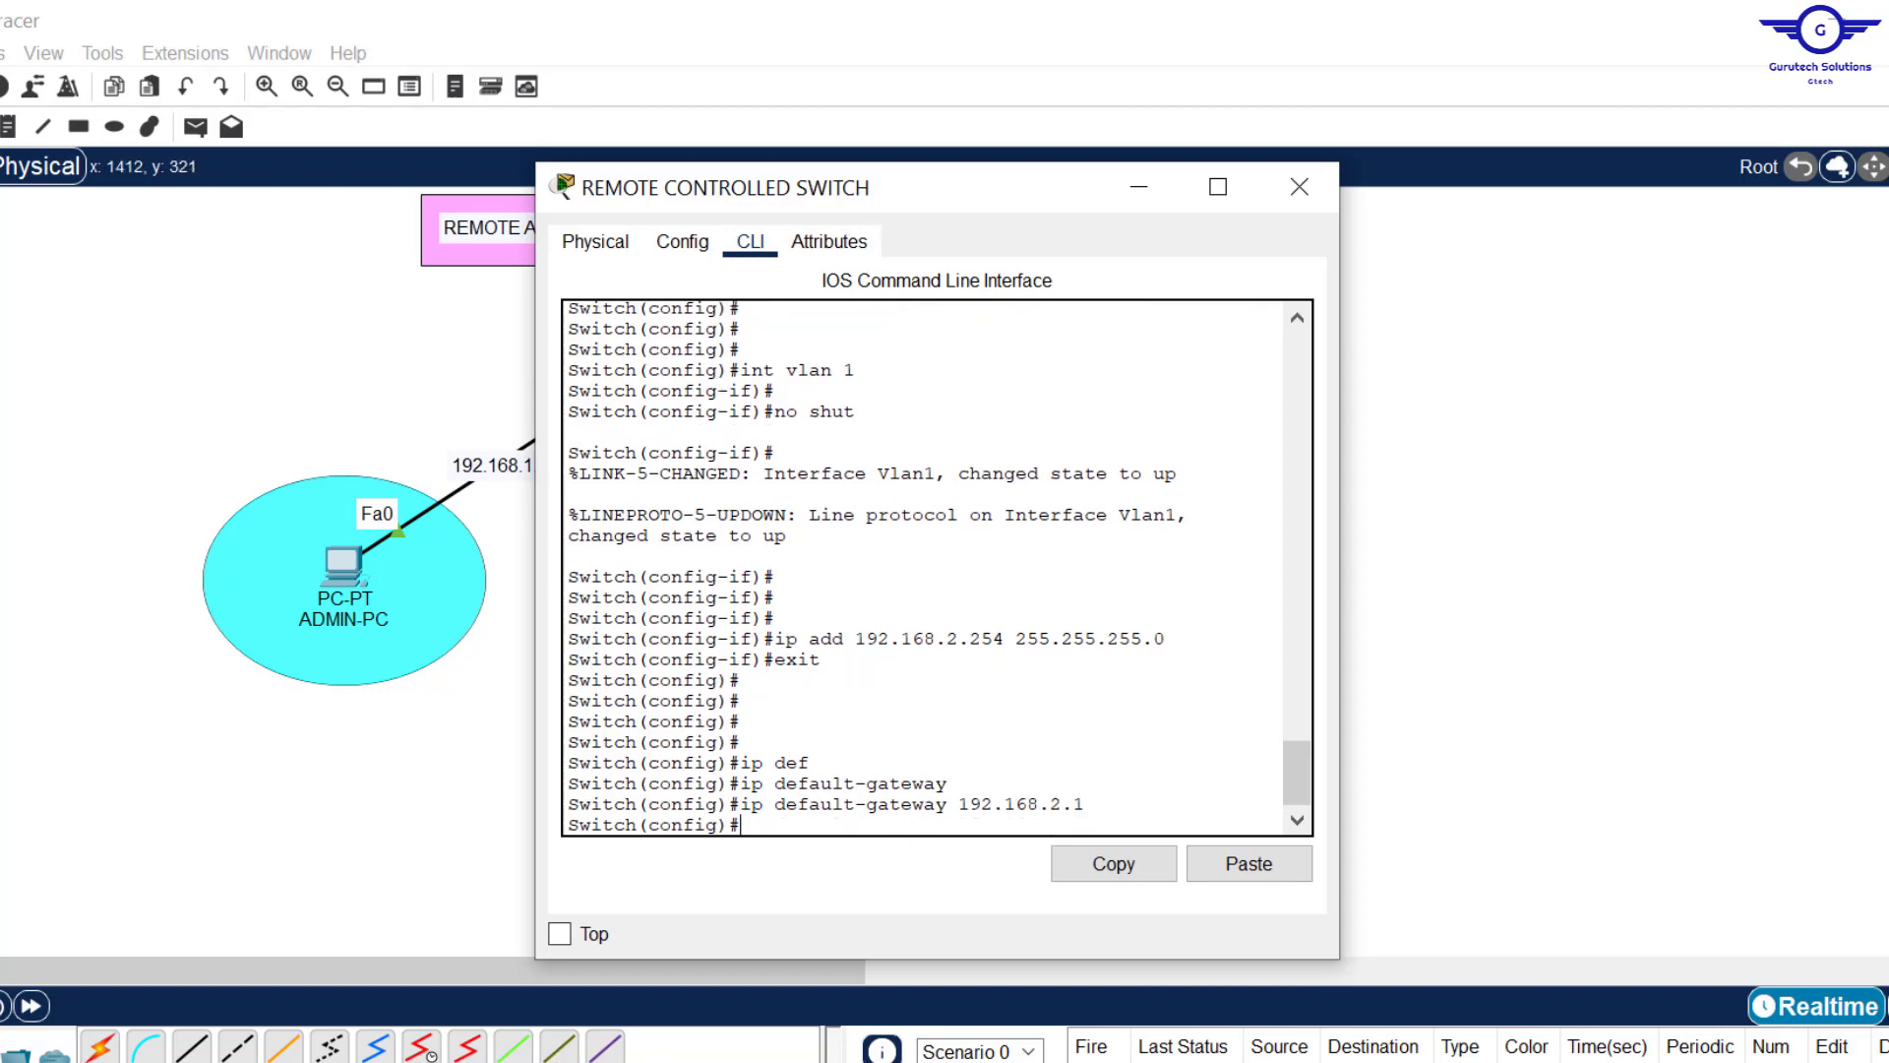
# Step: Check step 4 of the config guide (hostname, username, password) and return to the switch CLI
pyautogui.hotkey('alt', 'Tab')
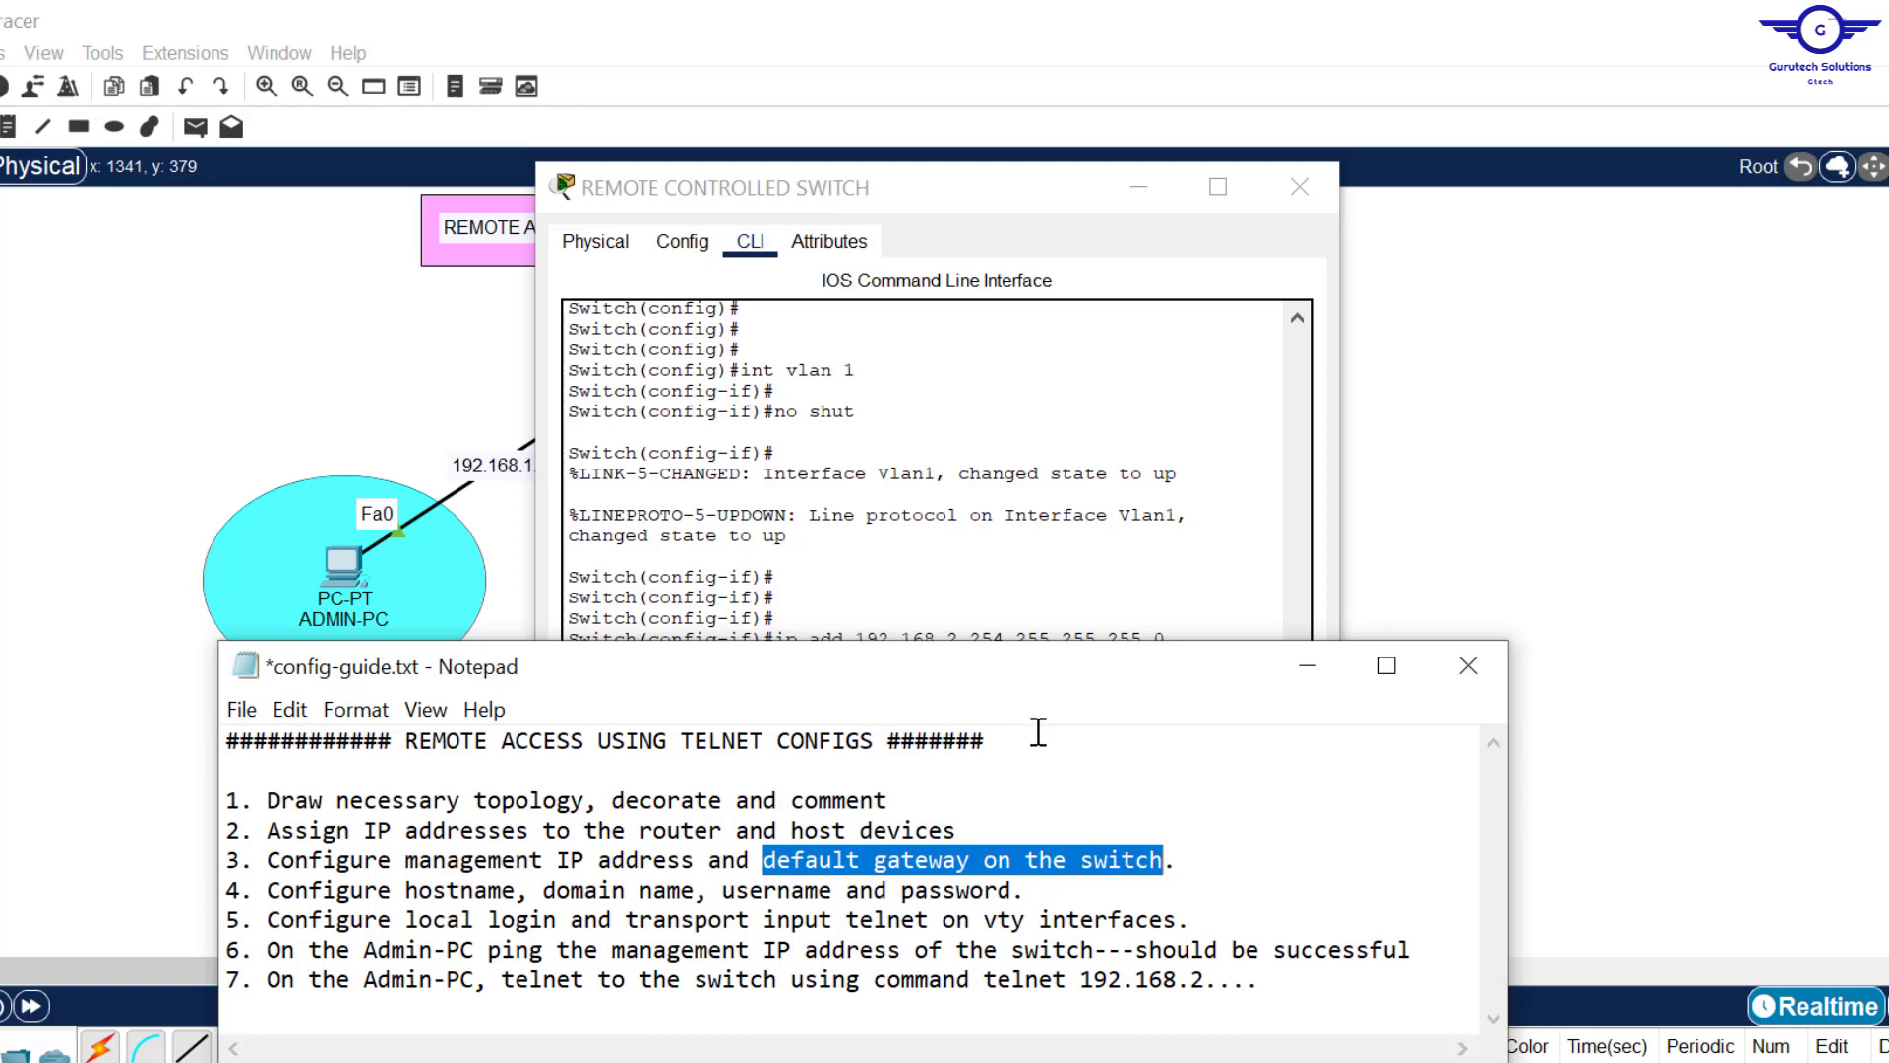
pyautogui.click(1023, 596)
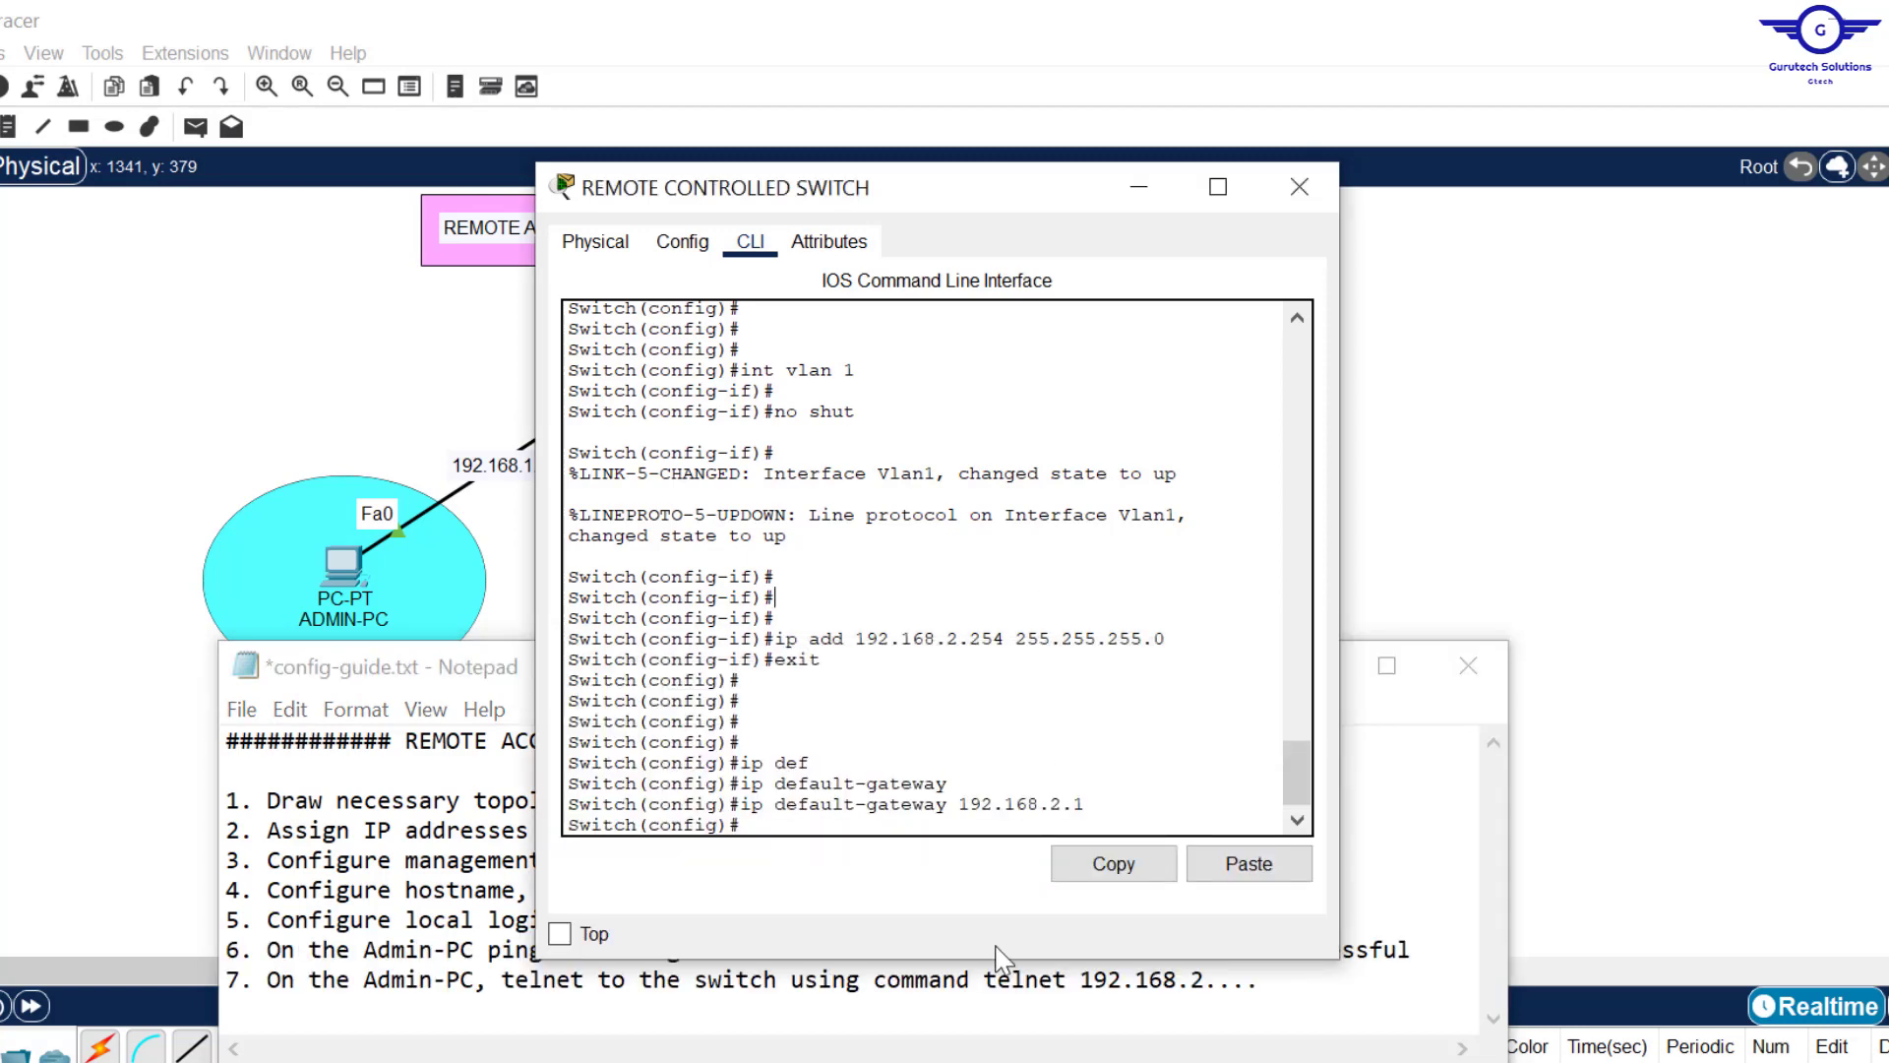
pyautogui.click(469, 952)
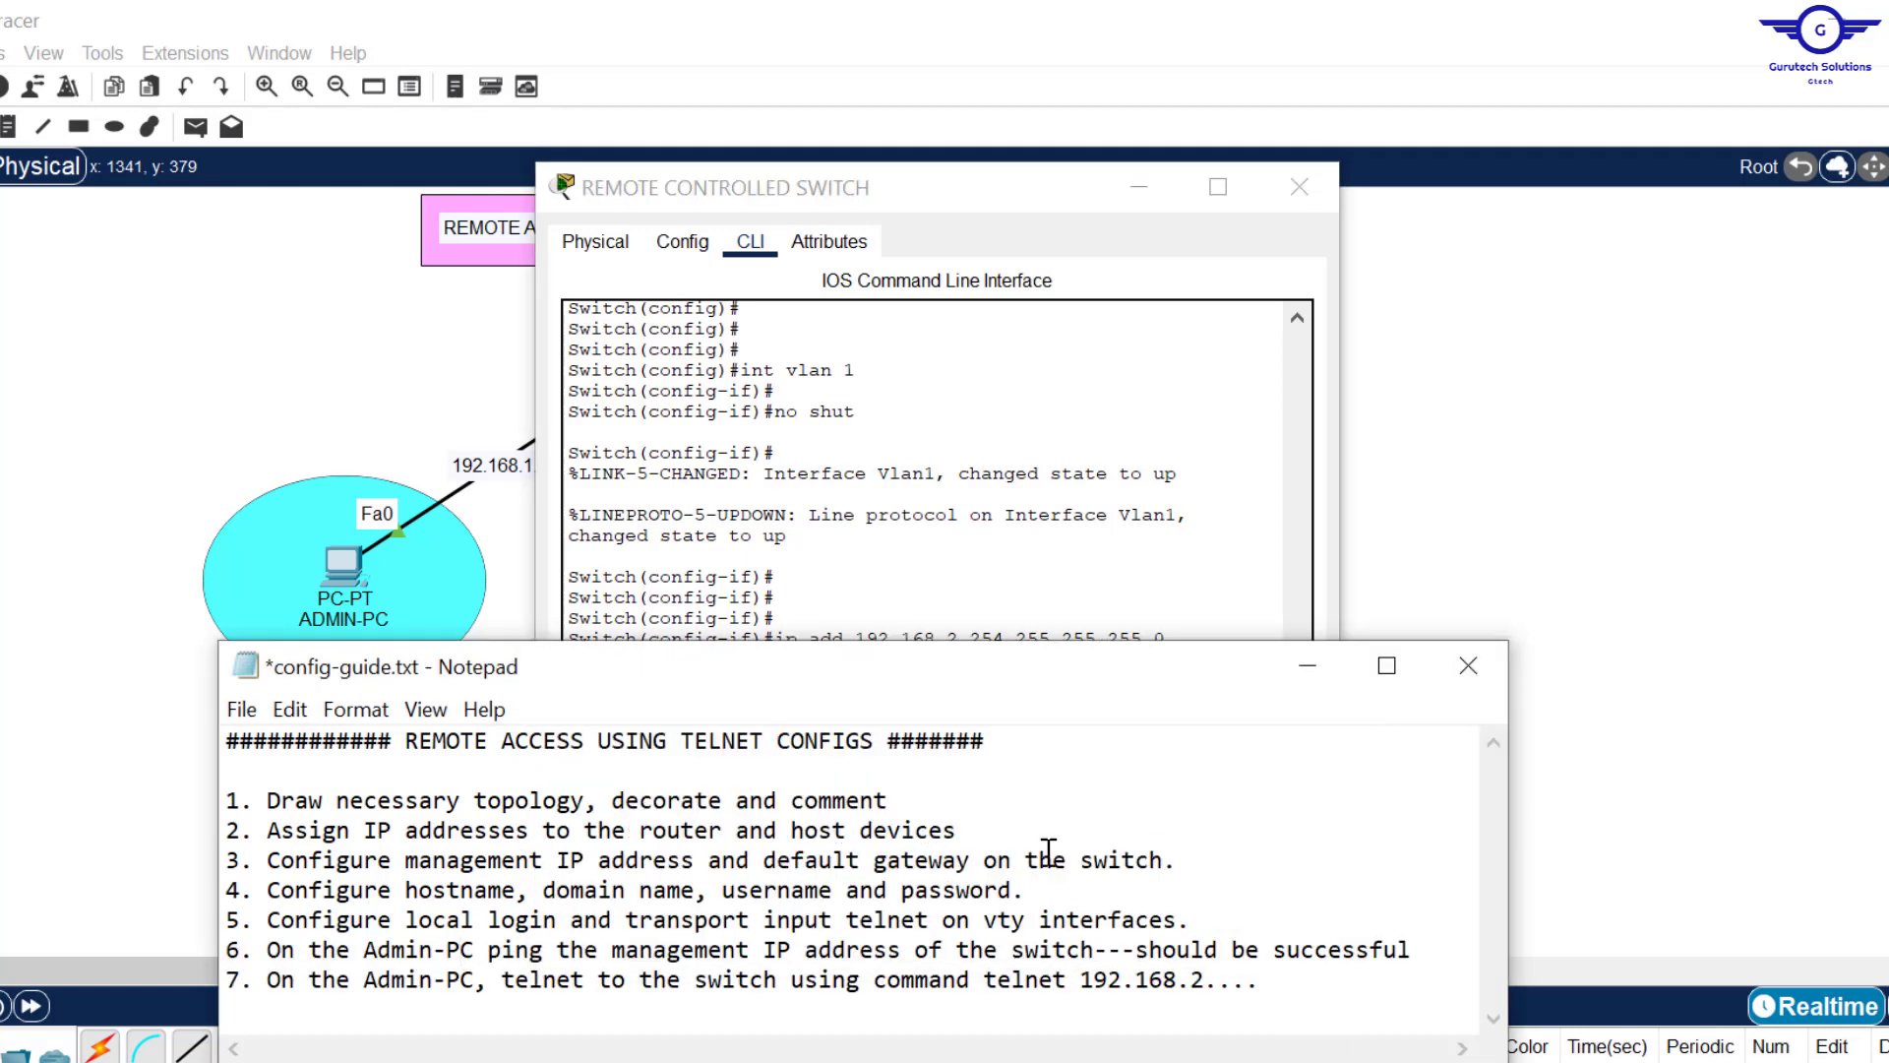
pyautogui.moveTo(1031, 891); pyautogui.dragTo(458, 895)
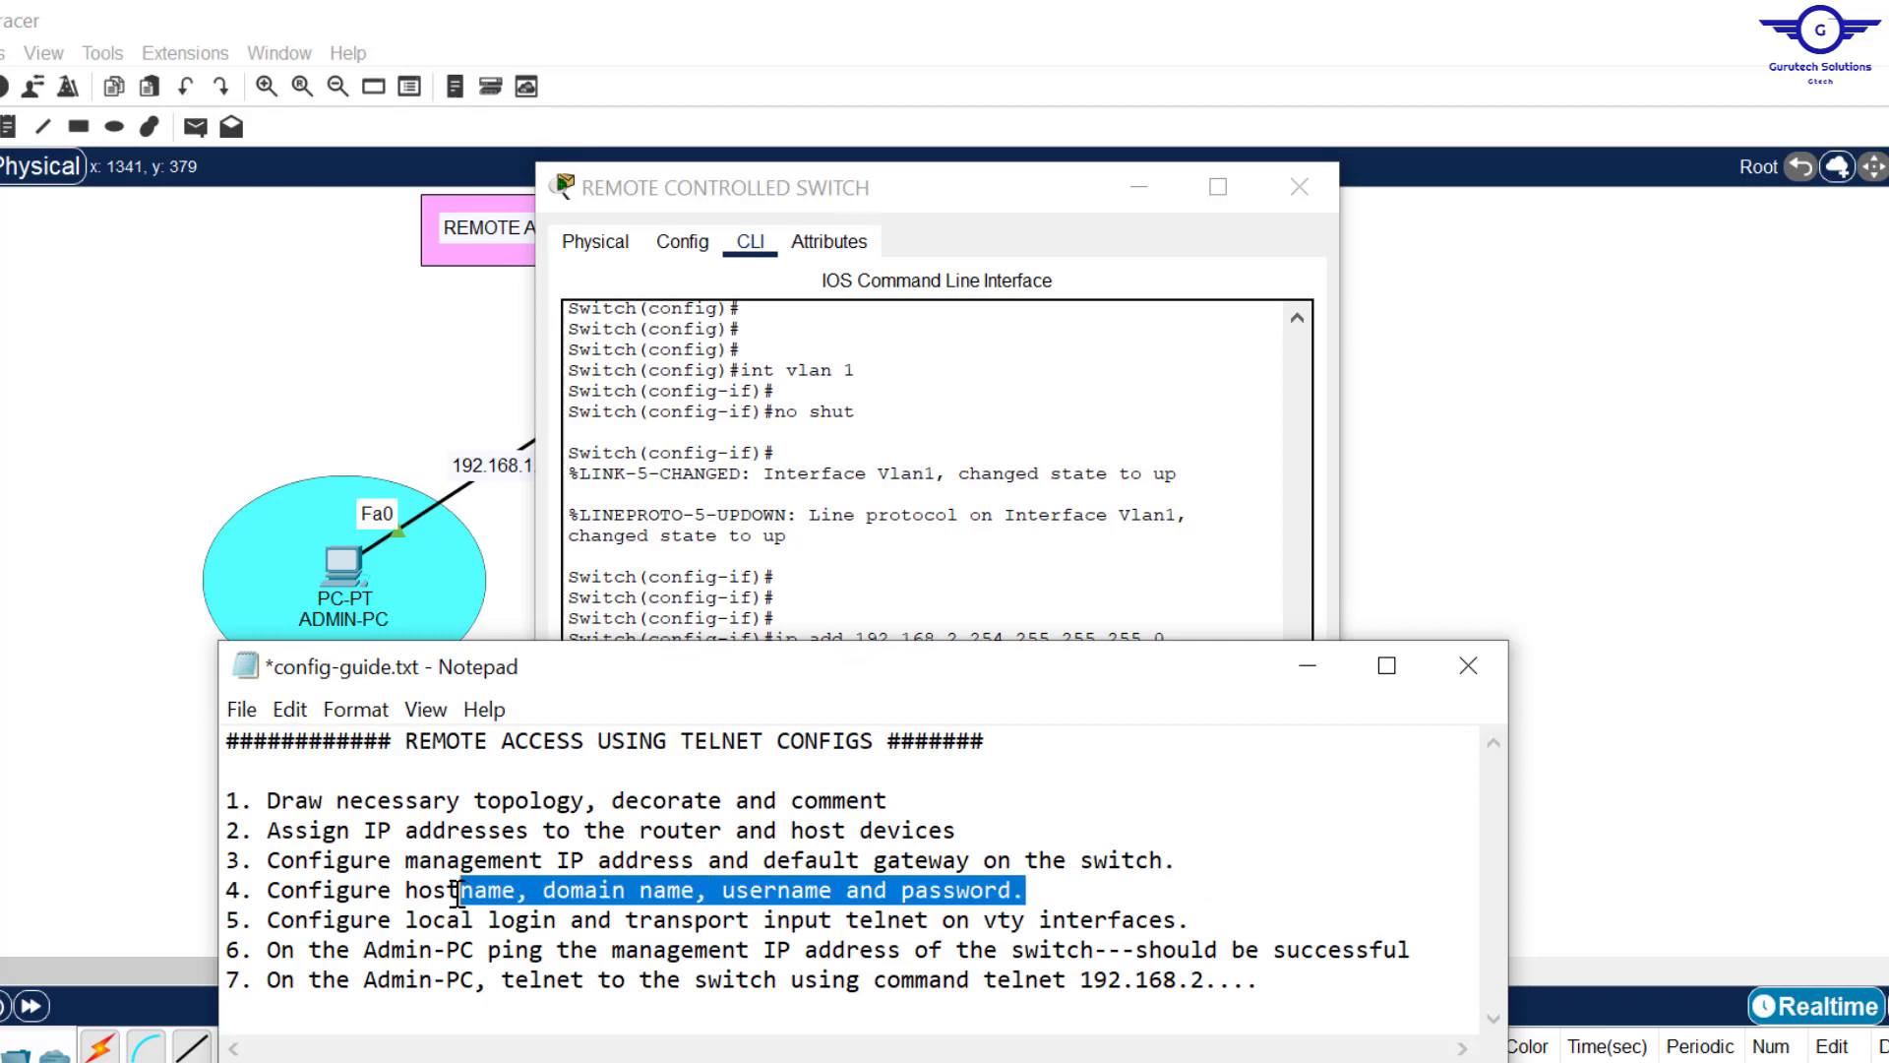
pyautogui.click(998, 470)
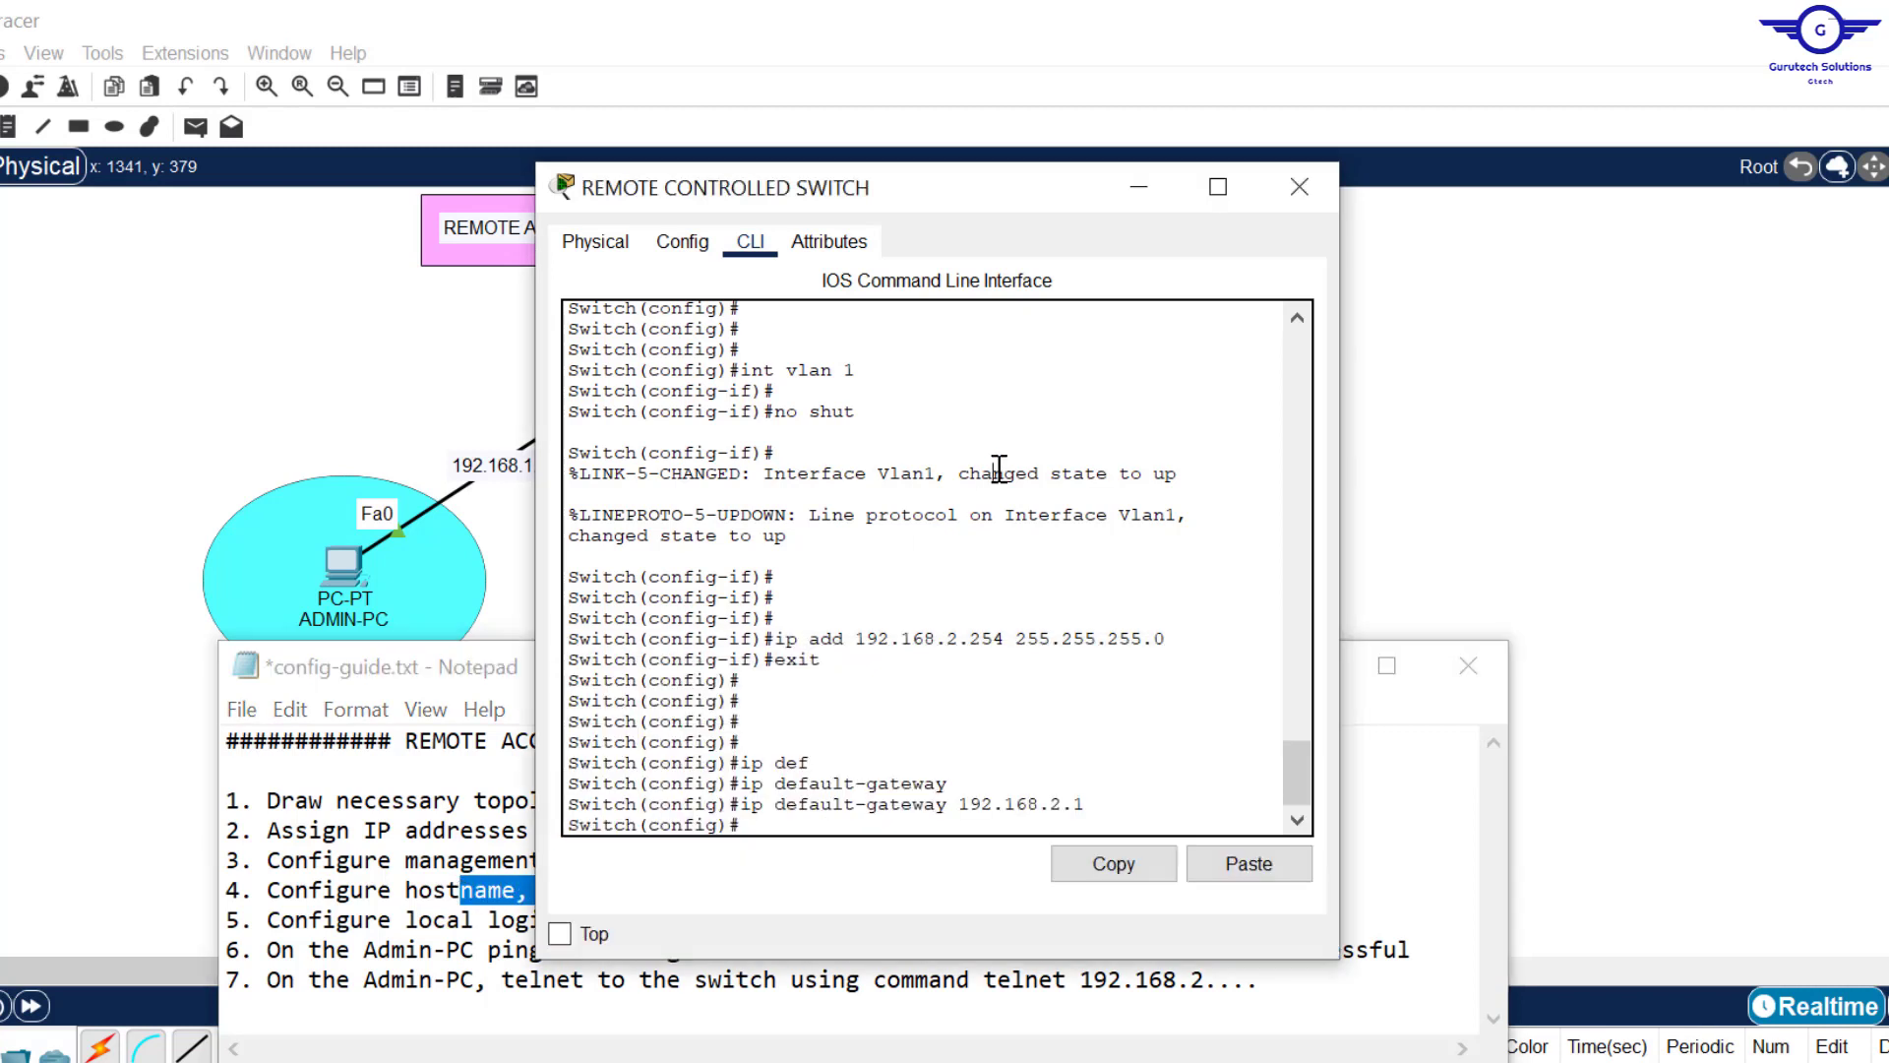
pyautogui.press('Return')
pyautogui.press('Return')
pyautogui.press('Return')
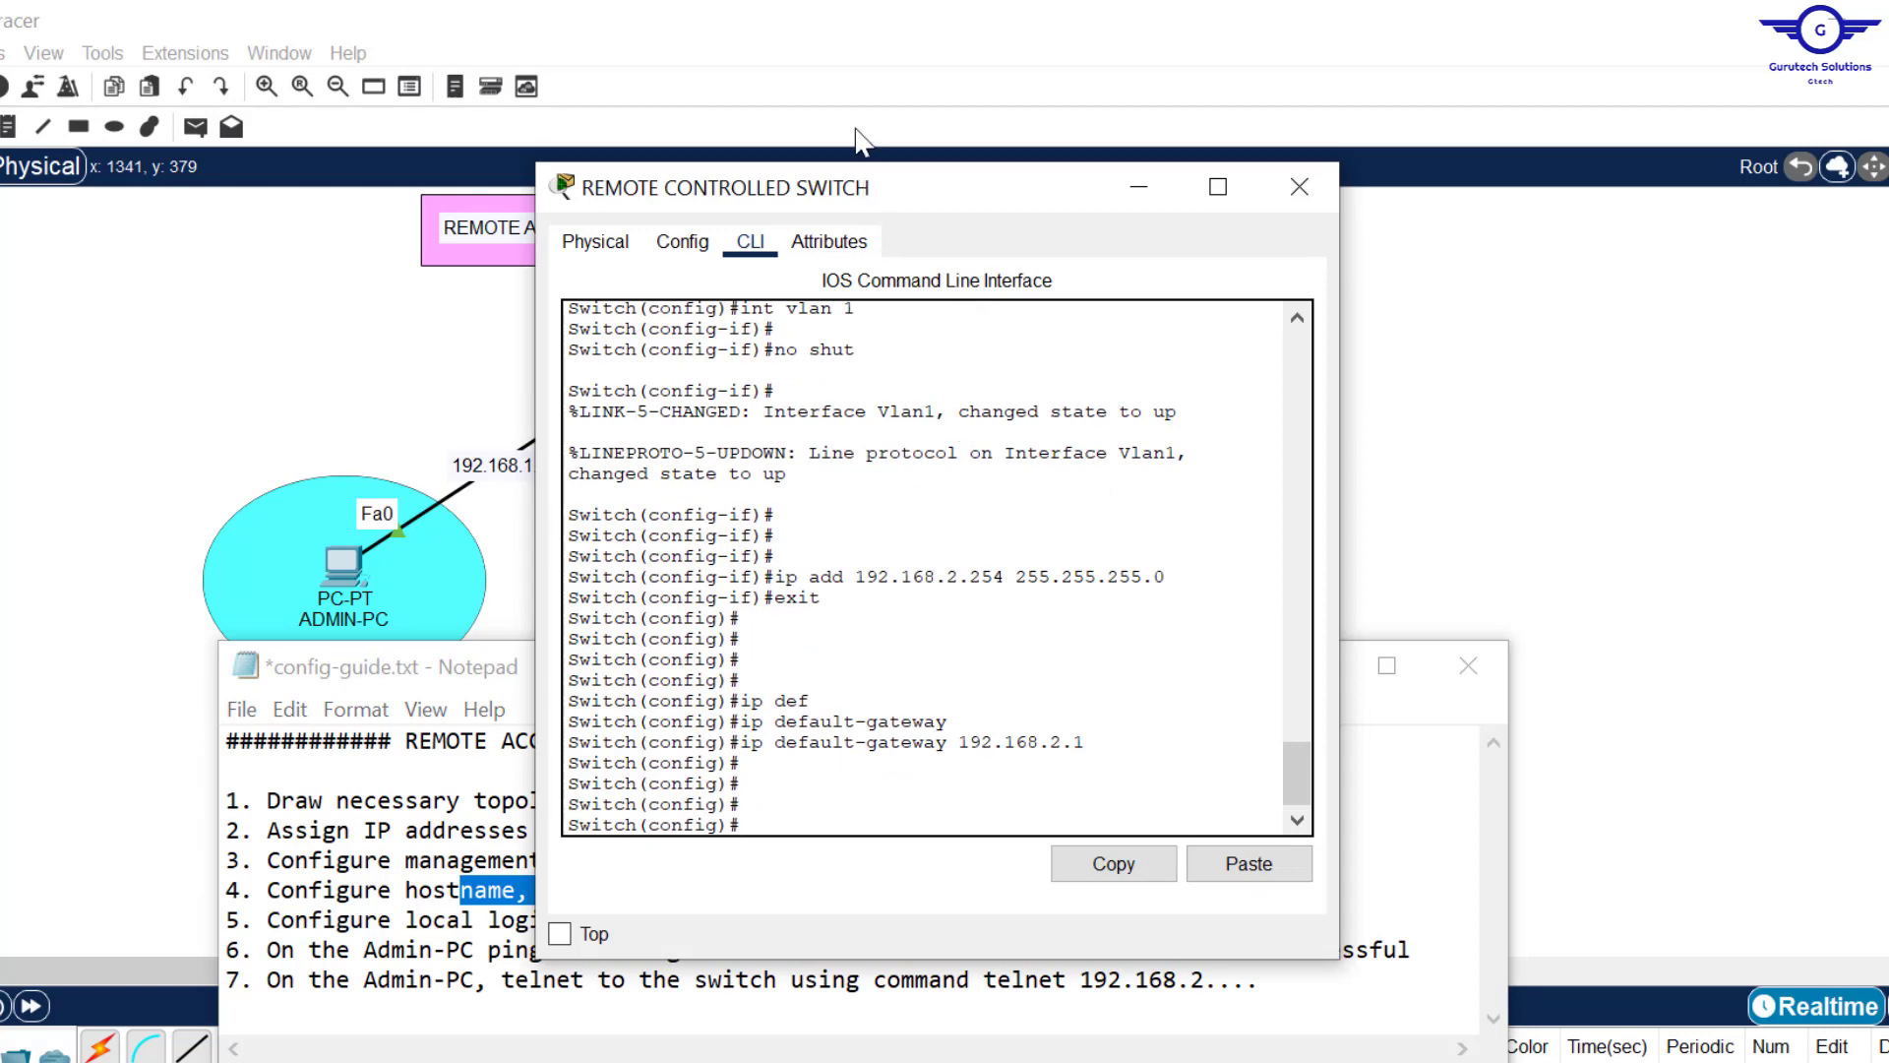
pyautogui.moveTo(865, 183); pyautogui.dragTo(852, 108)
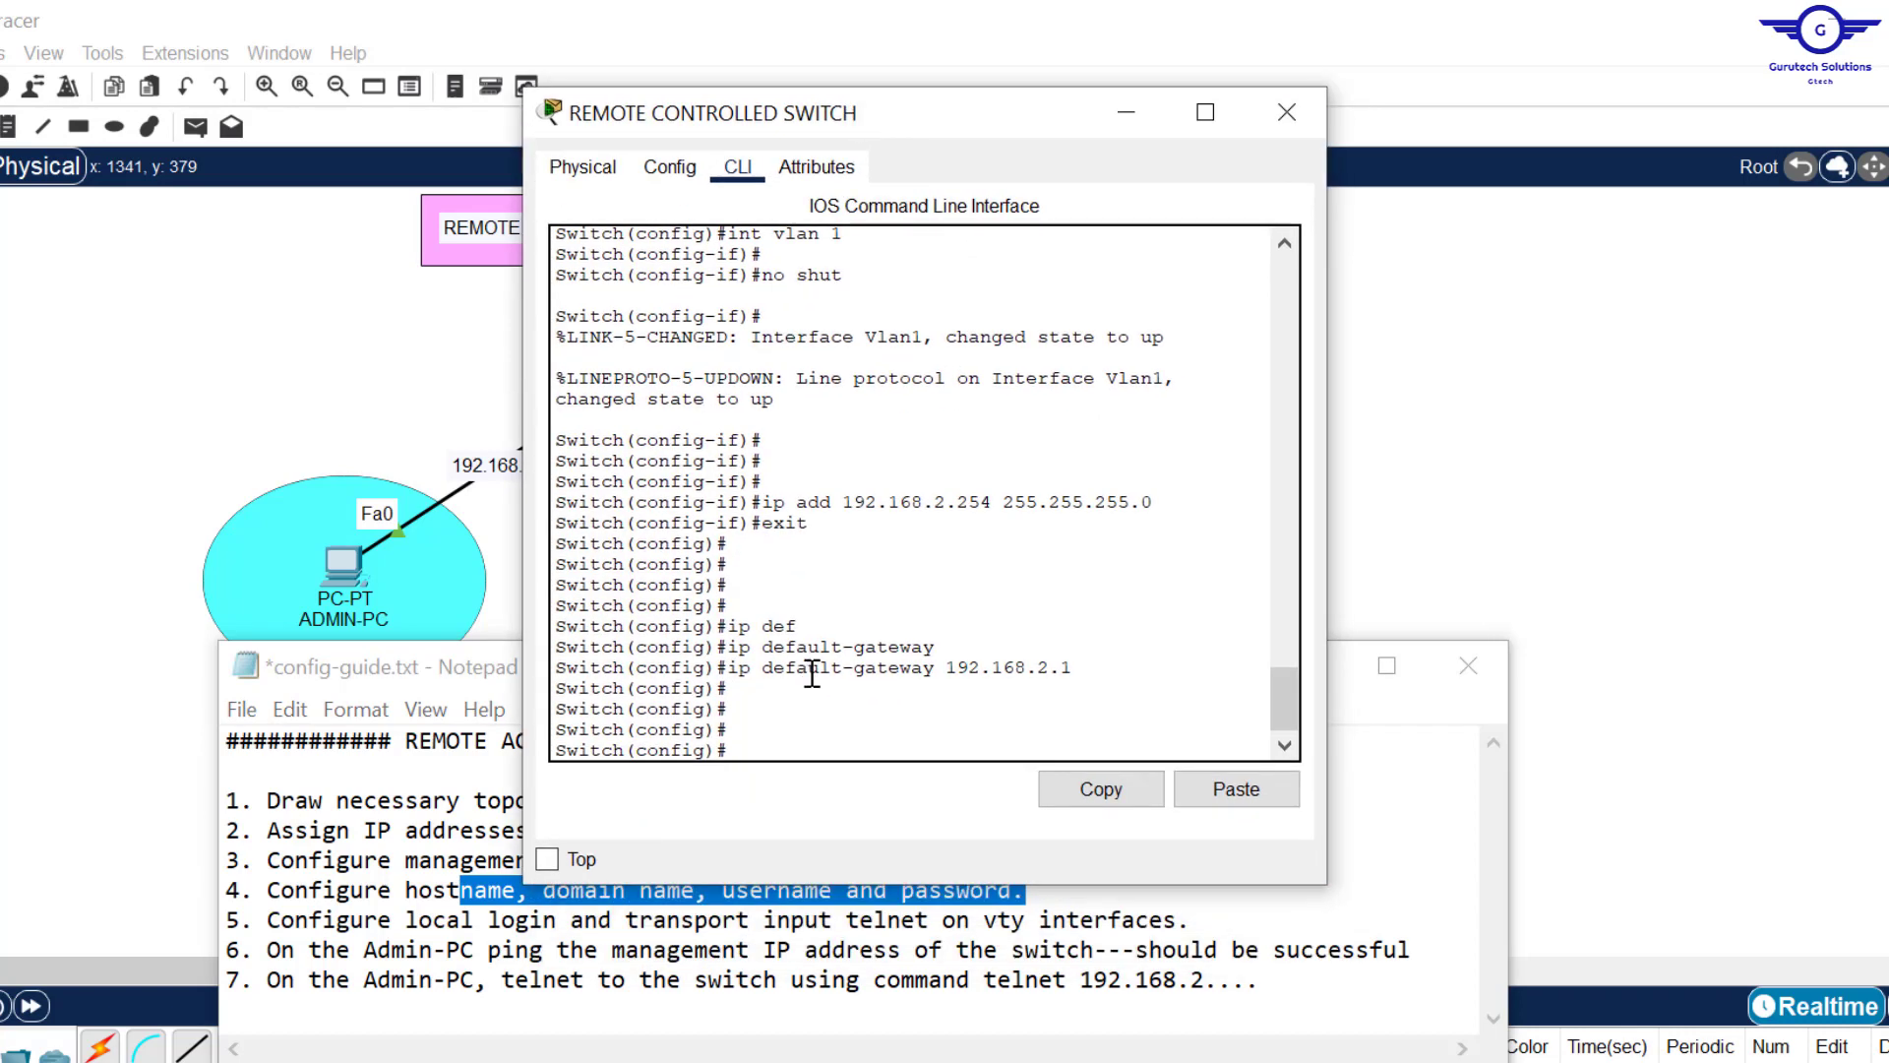
pyautogui.click(801, 725)
# Step: Set the switch hostname to S1 and its domain name to cisco.com
pyautogui.write('host')
pyautogui.press('Tab')
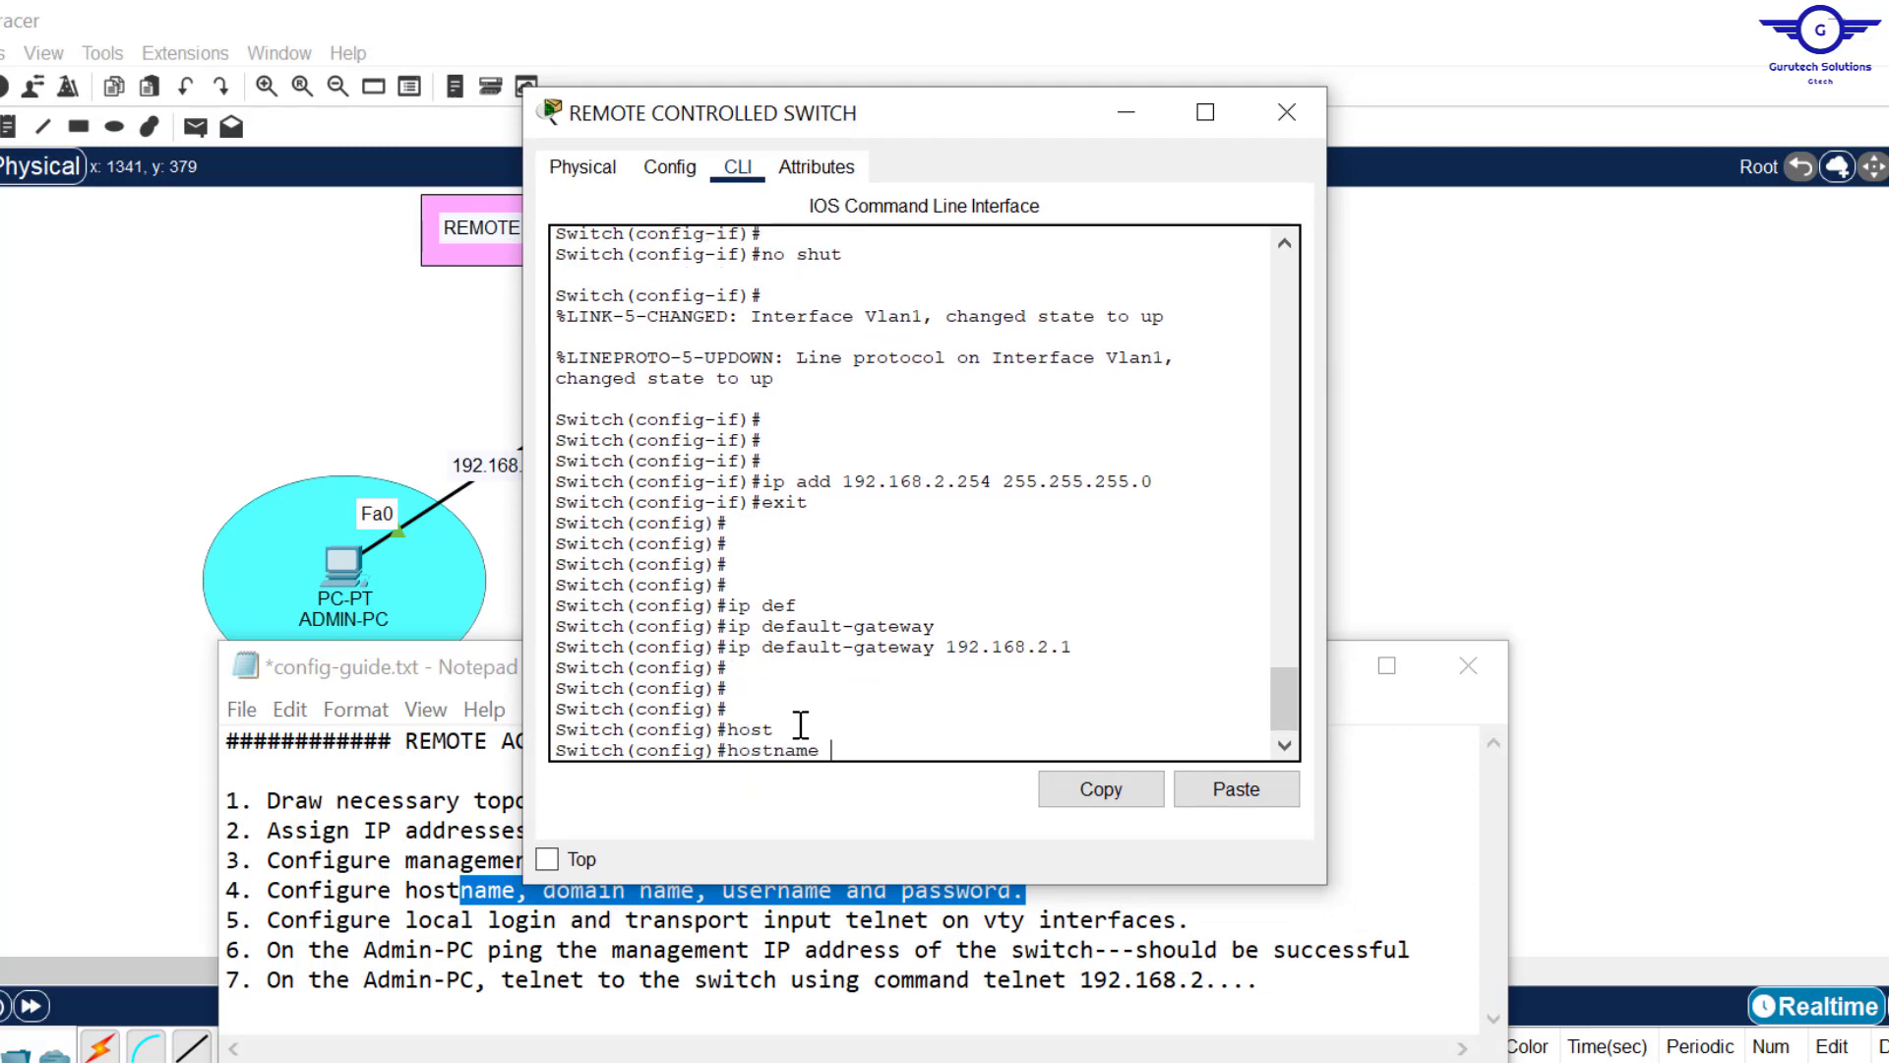
pyautogui.write('S1')
pyautogui.press('Return')
pyautogui.press('Return')
pyautogui.press('Return')
pyautogui.press('Return')
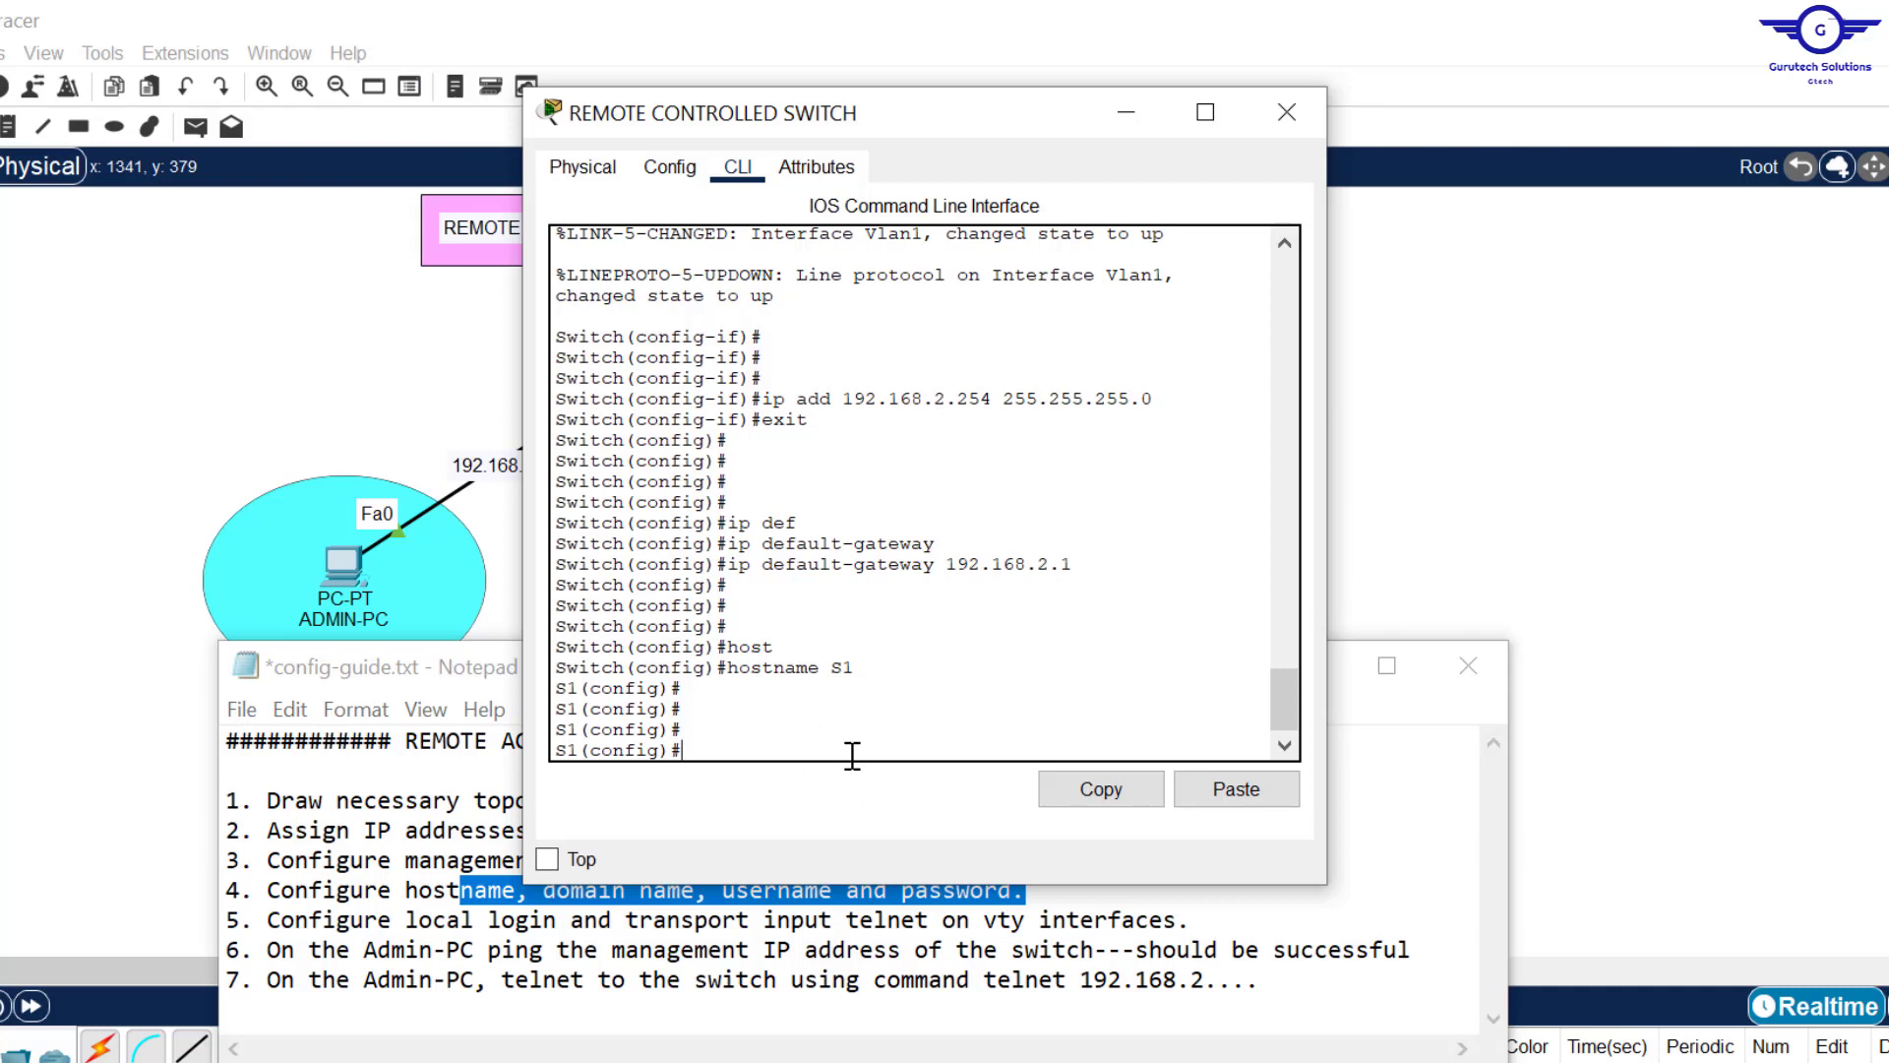
pyautogui.write('ip domain name')
pyautogui.write('cisco.com')
pyautogui.press('Return')
pyautogui.press('Return')
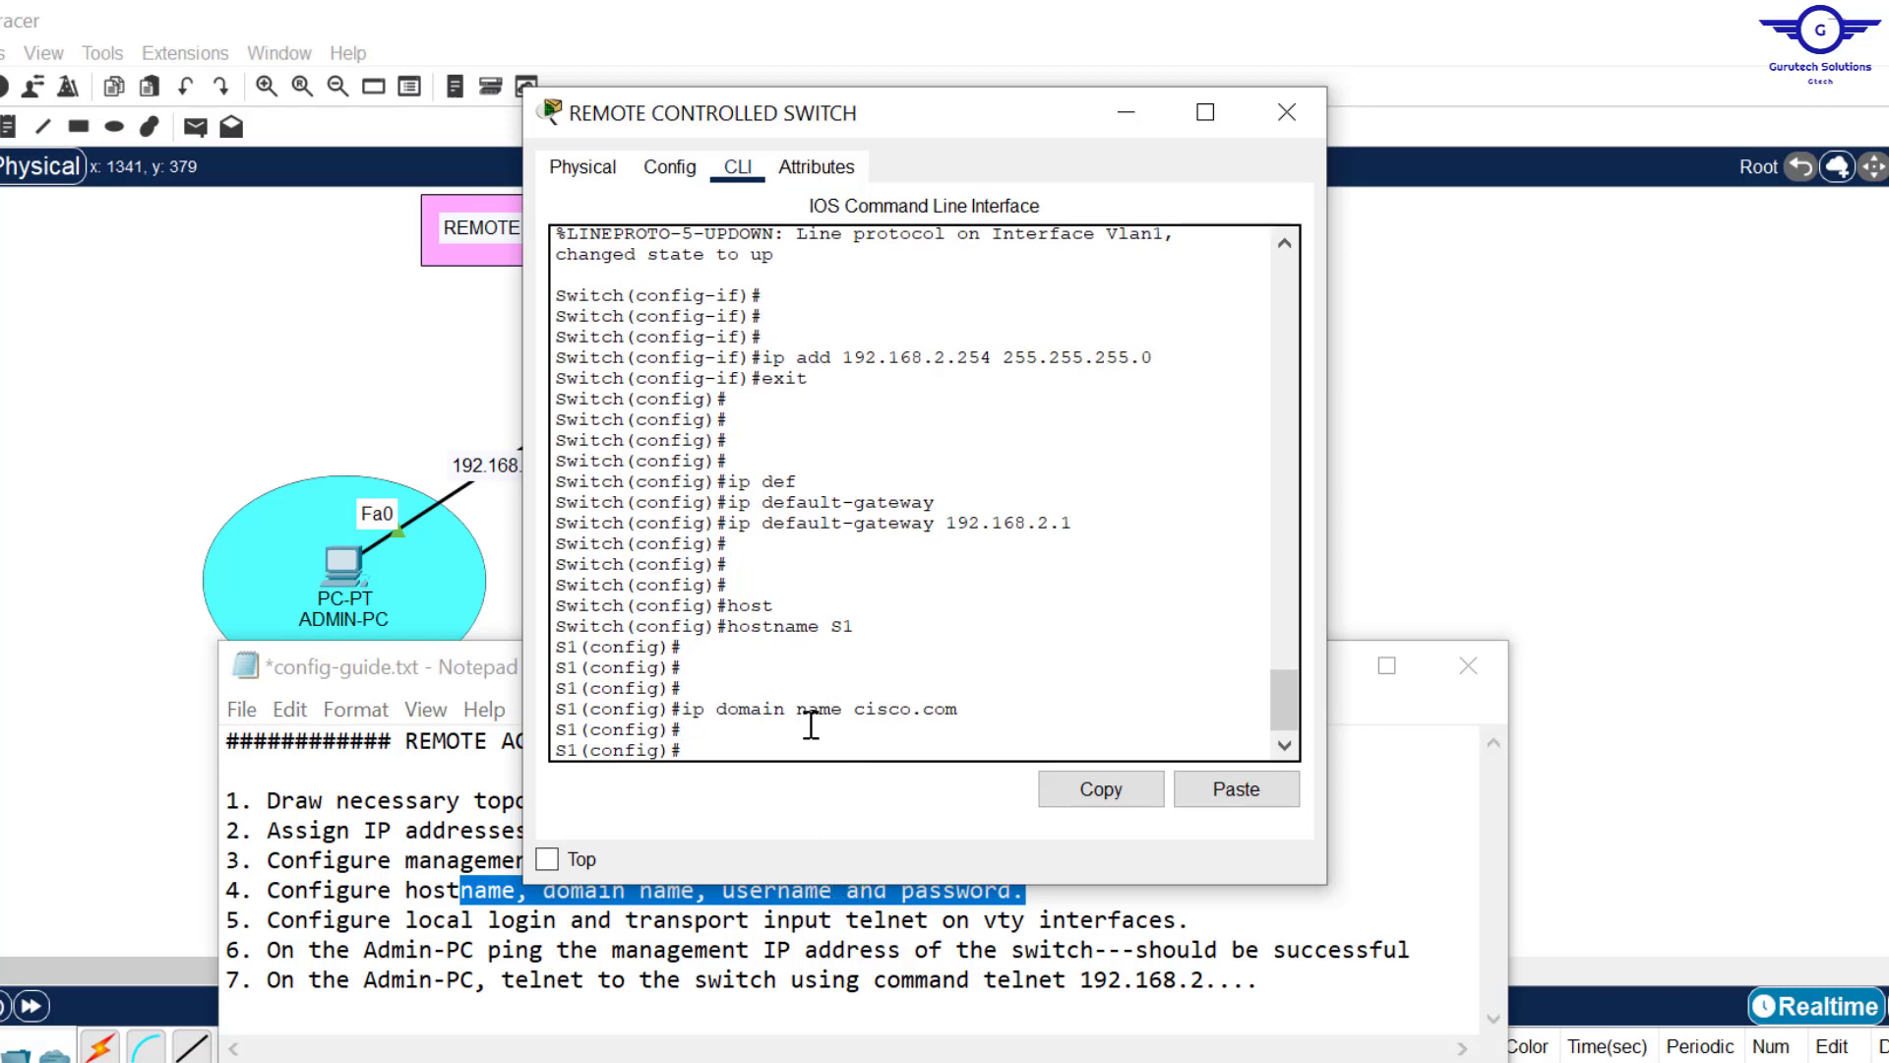
# Step: Create a local admin username with a password, then mark the next checklist step
pyautogui.write('user')
pyautogui.press('Tab')
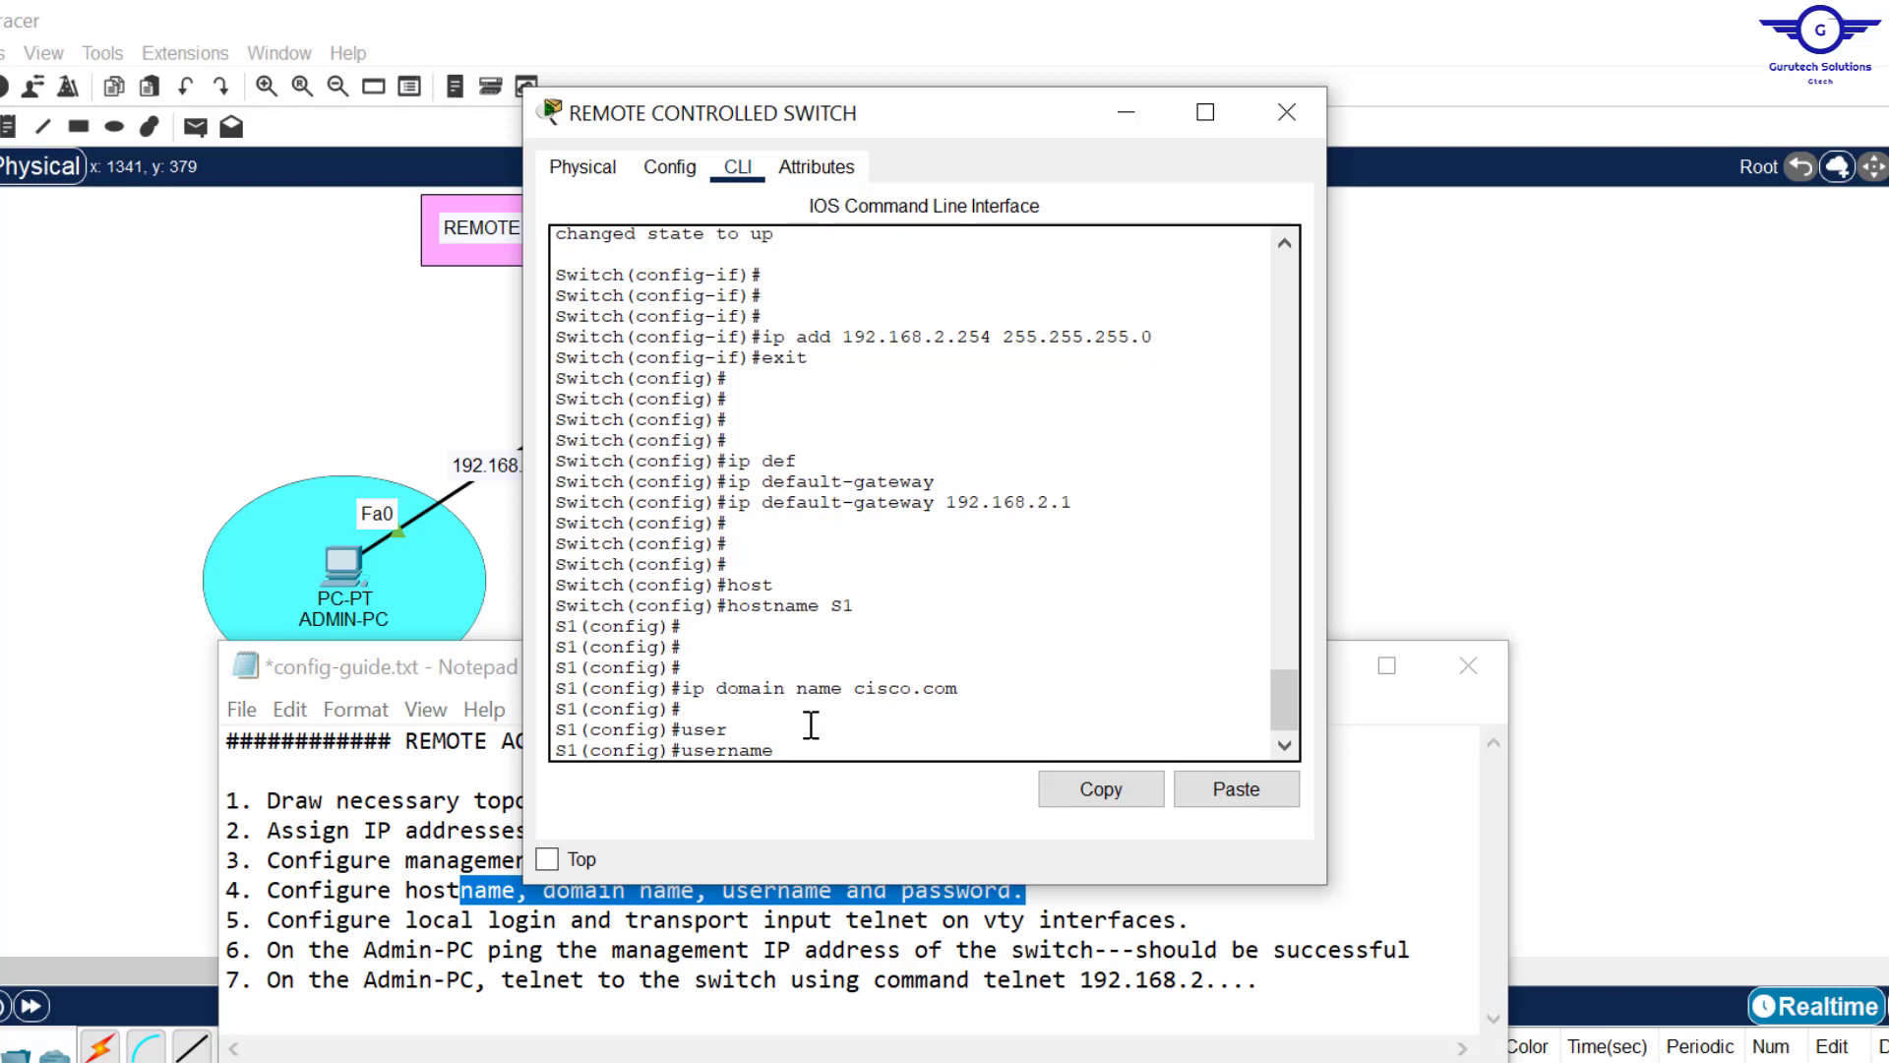
pyautogui.write('Admin pass')
pyautogui.press('Tab')
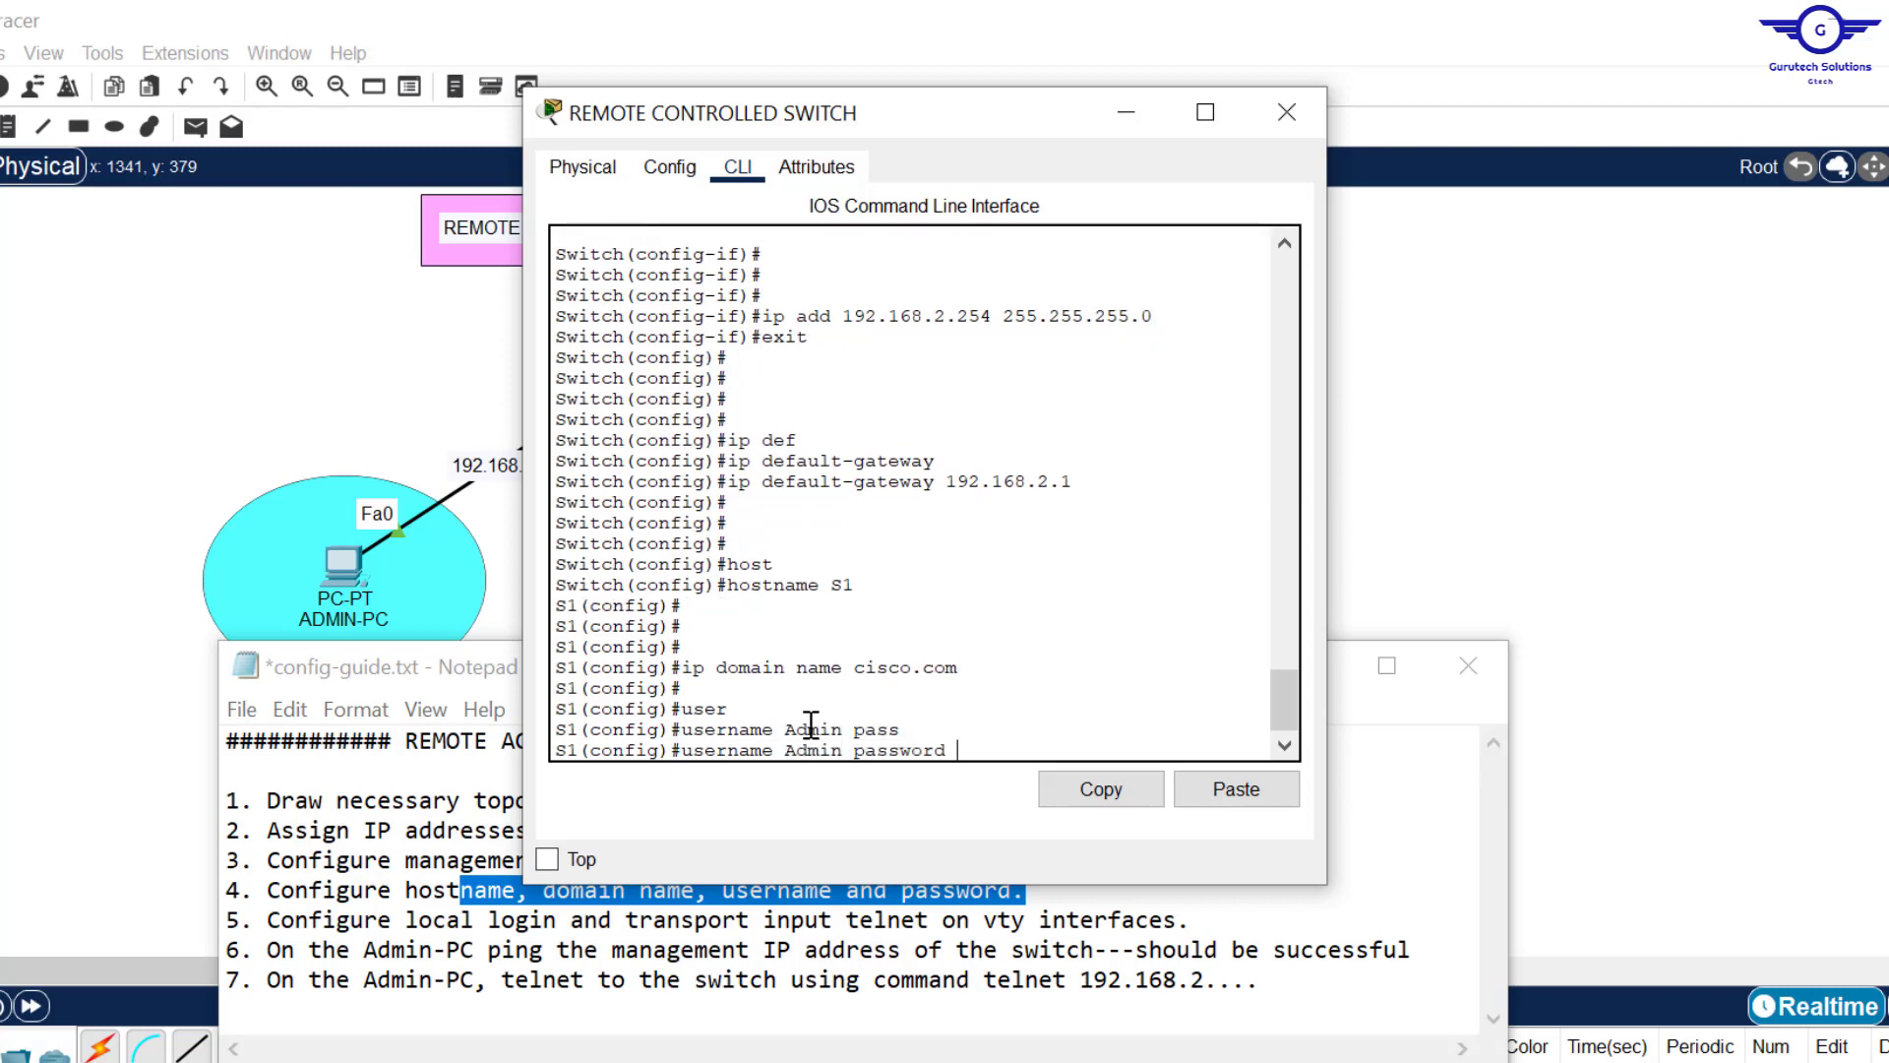
pyautogui.write('cisco')
pyautogui.press('Return')
pyautogui.press('Return')
pyautogui.press('Return')
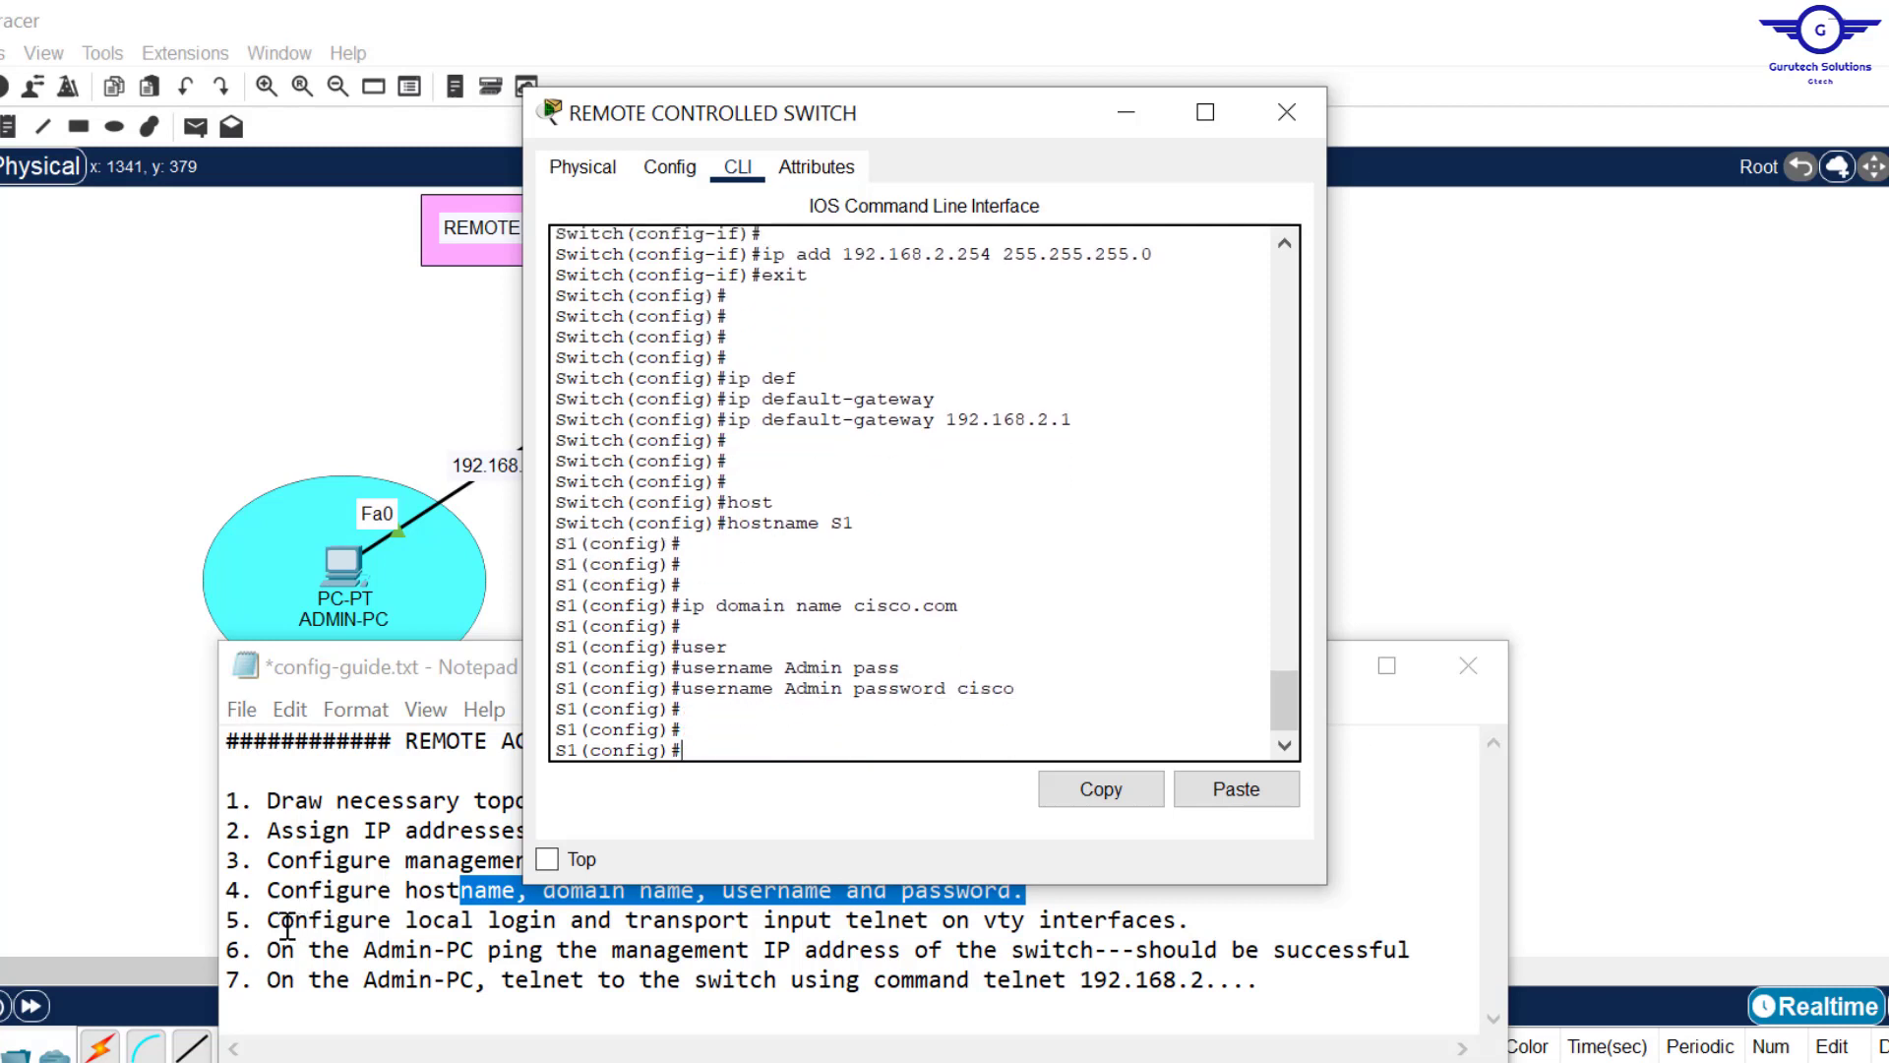
pyautogui.moveTo(271, 921); pyautogui.dragTo(1278, 932)
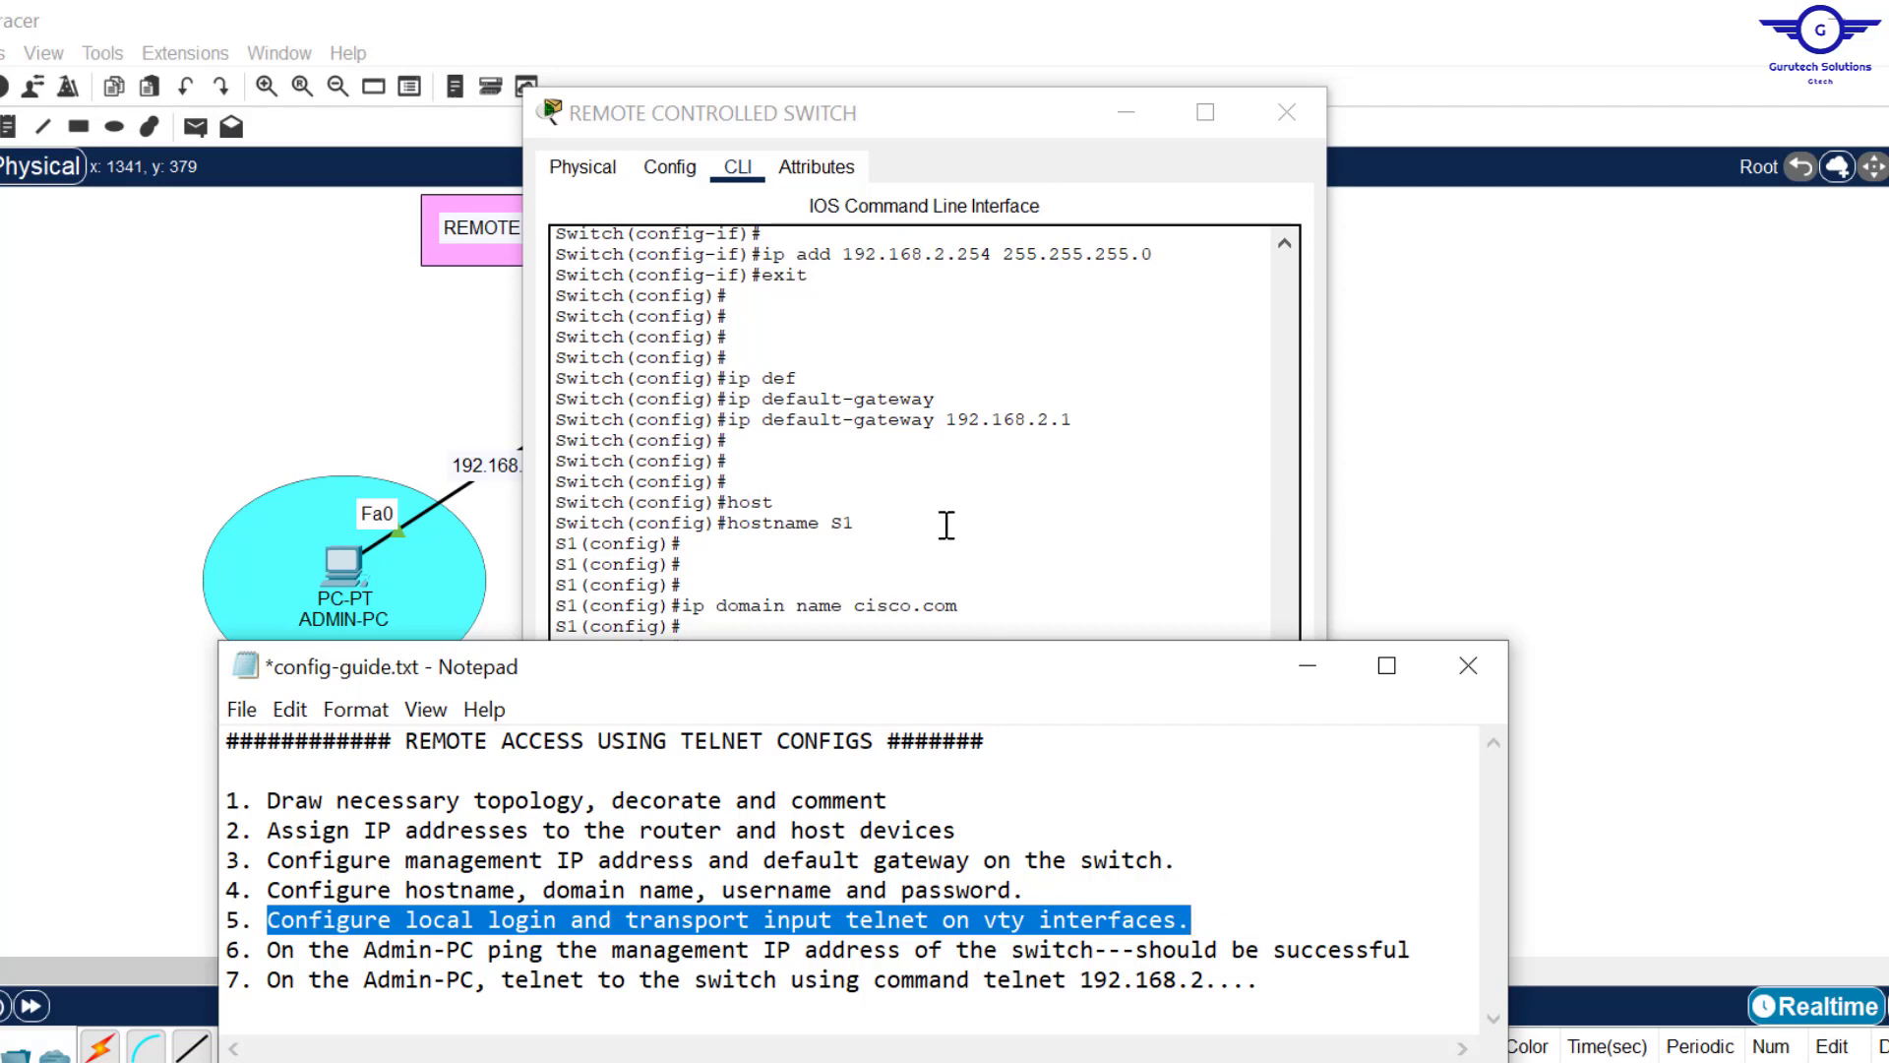
# Step: Review the username/password command and the telnet step 5 in the config guide
pyautogui.click(927, 487)
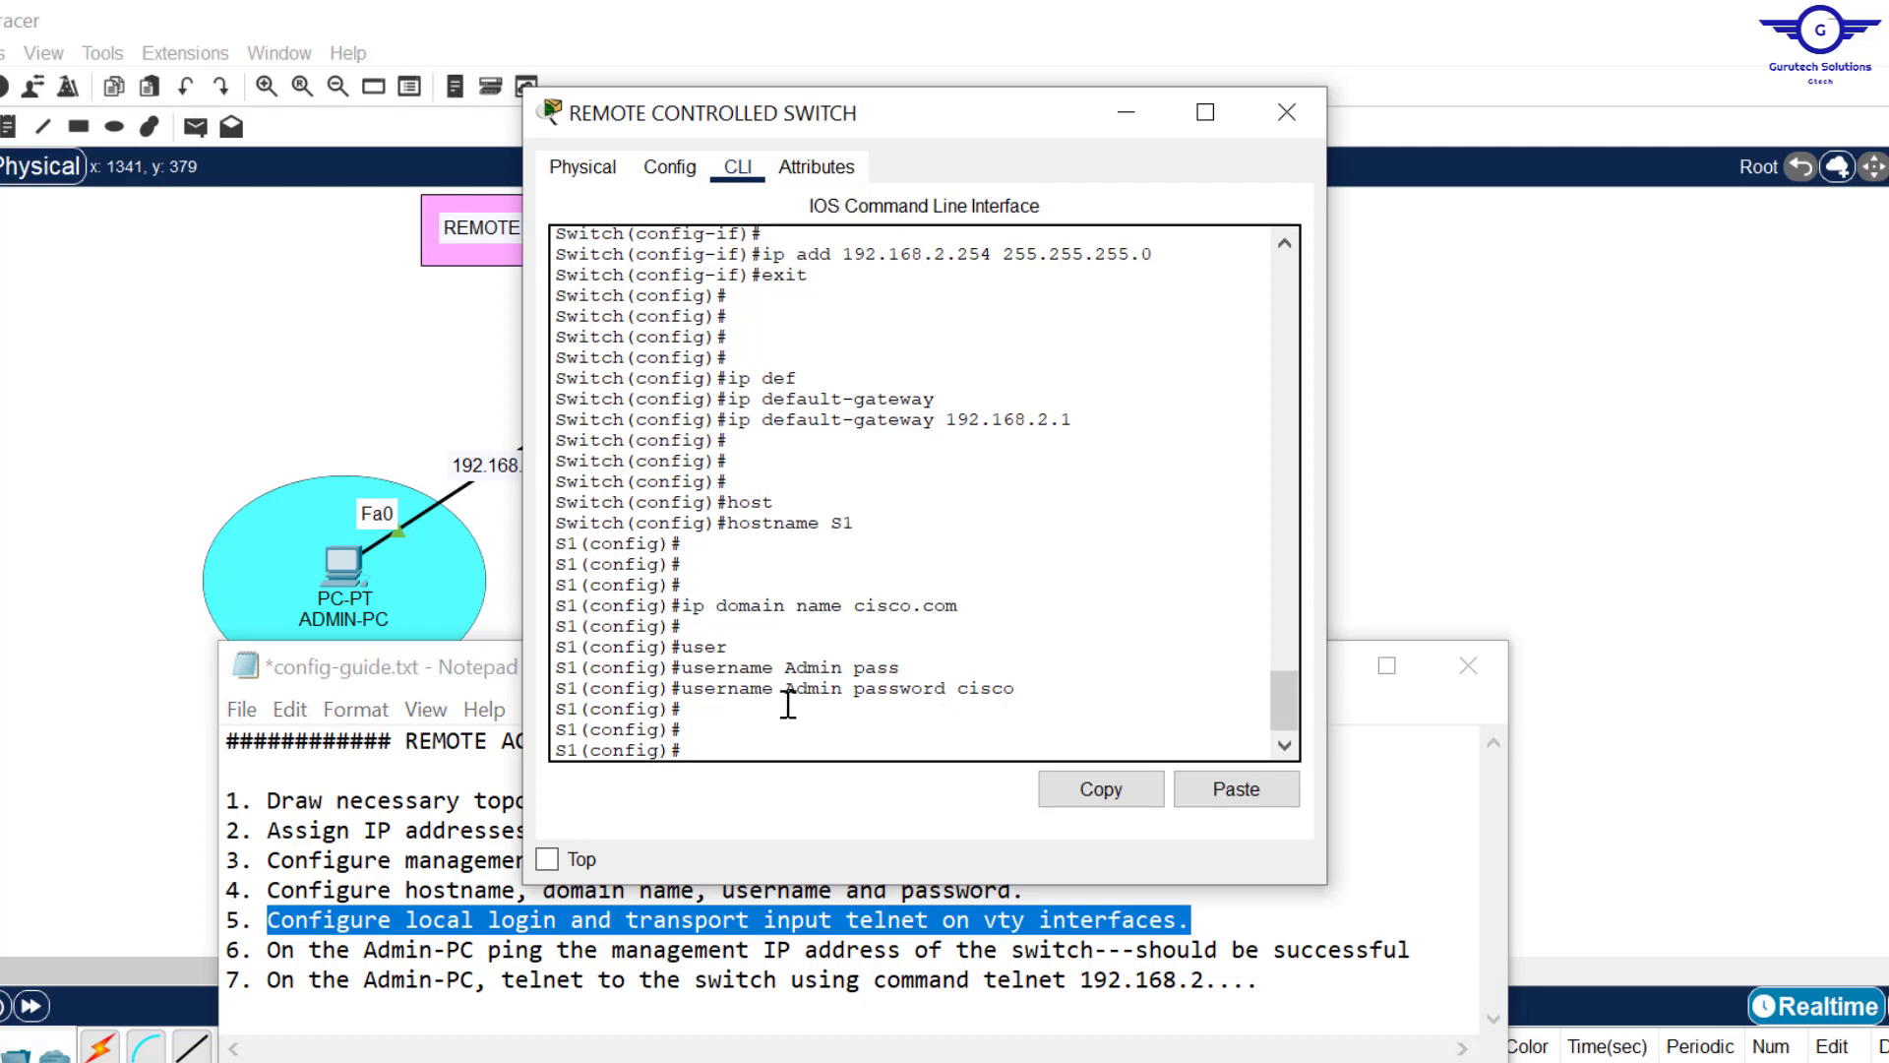
pyautogui.click(750, 707)
pyautogui.moveTo(1016, 688); pyautogui.dragTo(697, 688)
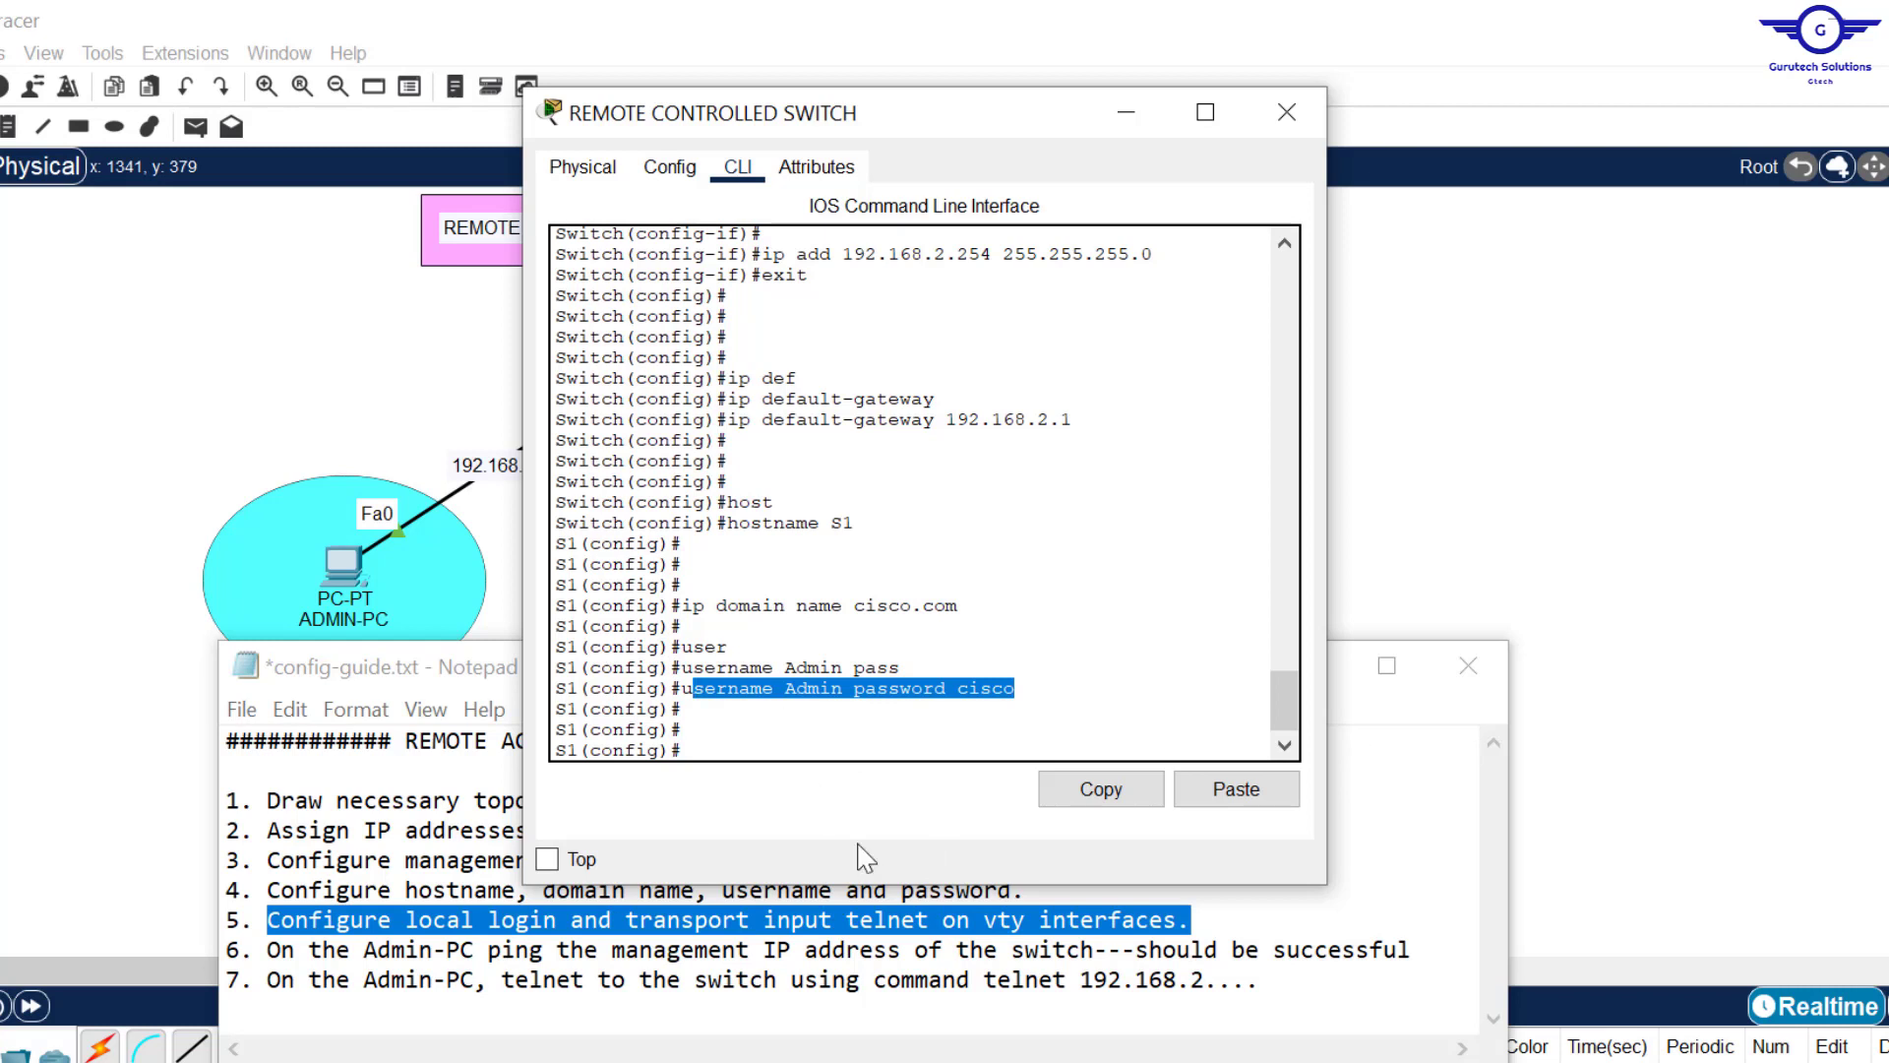
pyautogui.click(942, 925)
pyautogui.moveTo(936, 920); pyautogui.dragTo(844, 920)
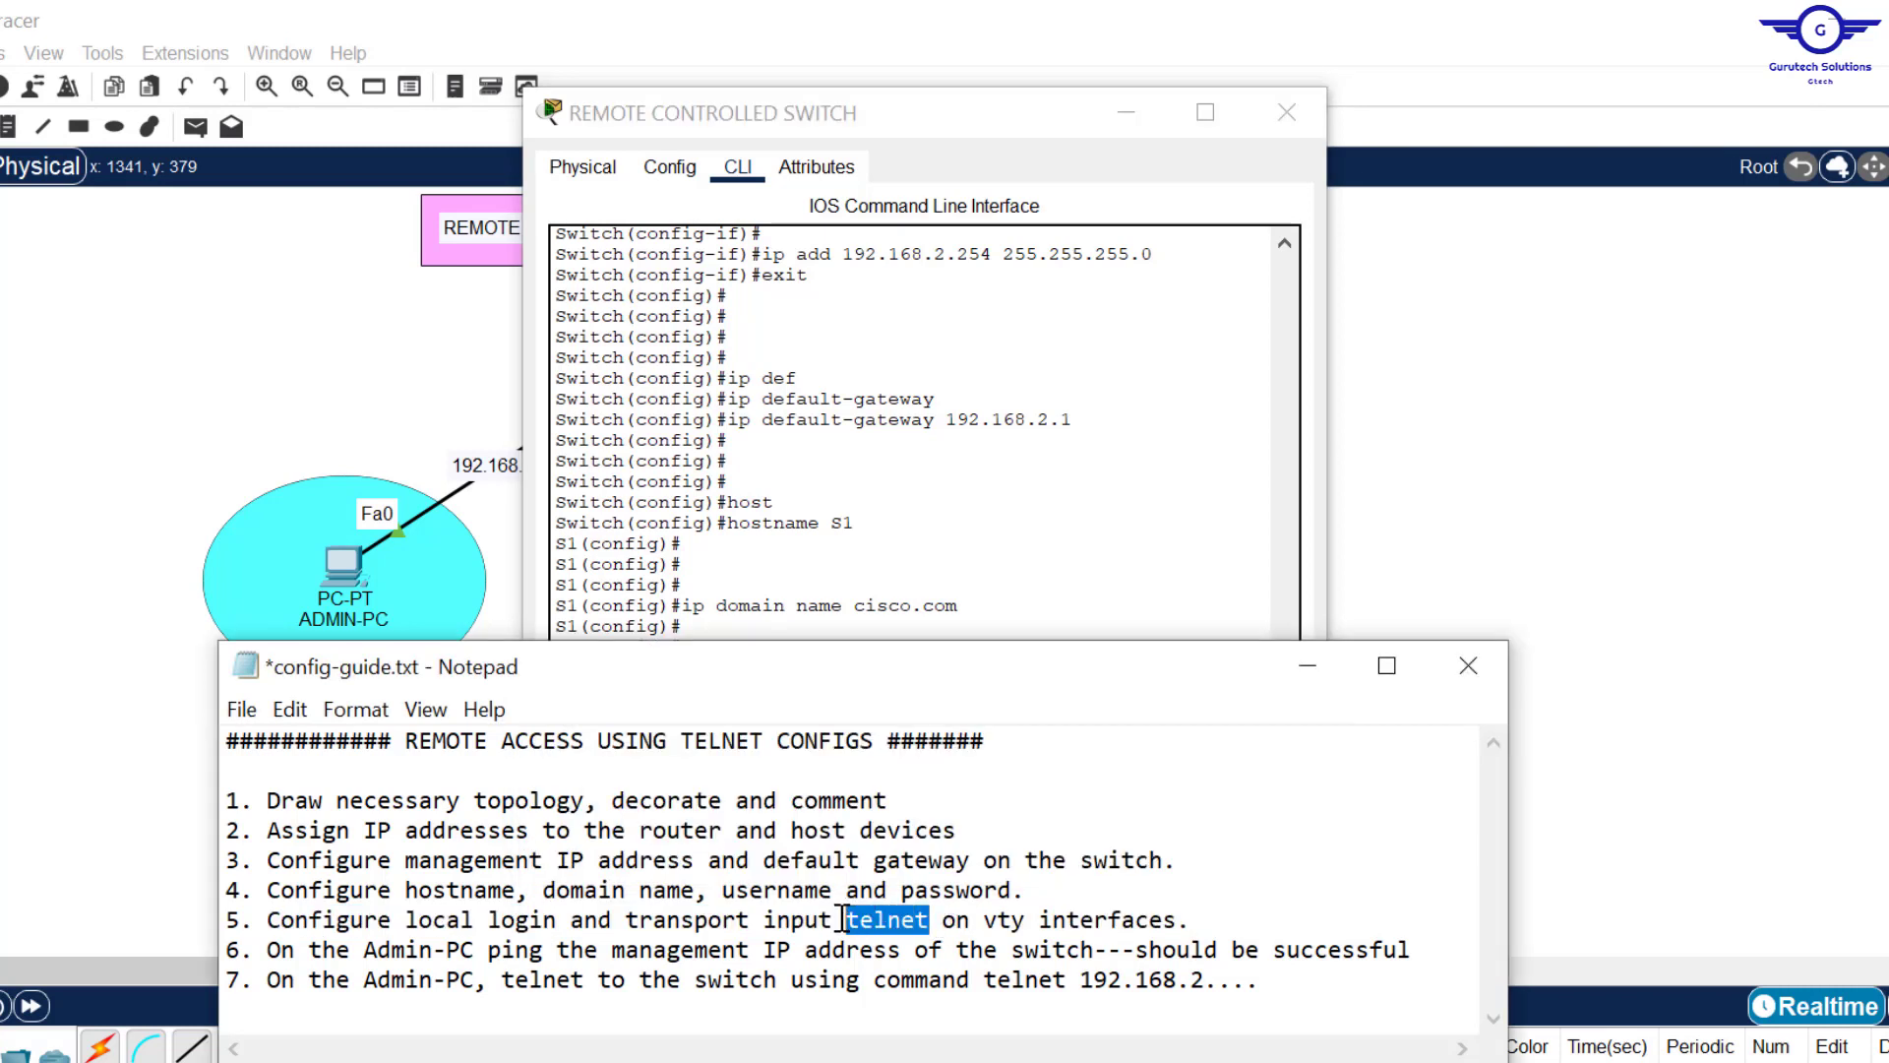
pyautogui.click(886, 597)
# Step: Enter line vty 0 15 and apply login local to the virtual terminal lines
pyautogui.press('Return')
pyautogui.press('Return')
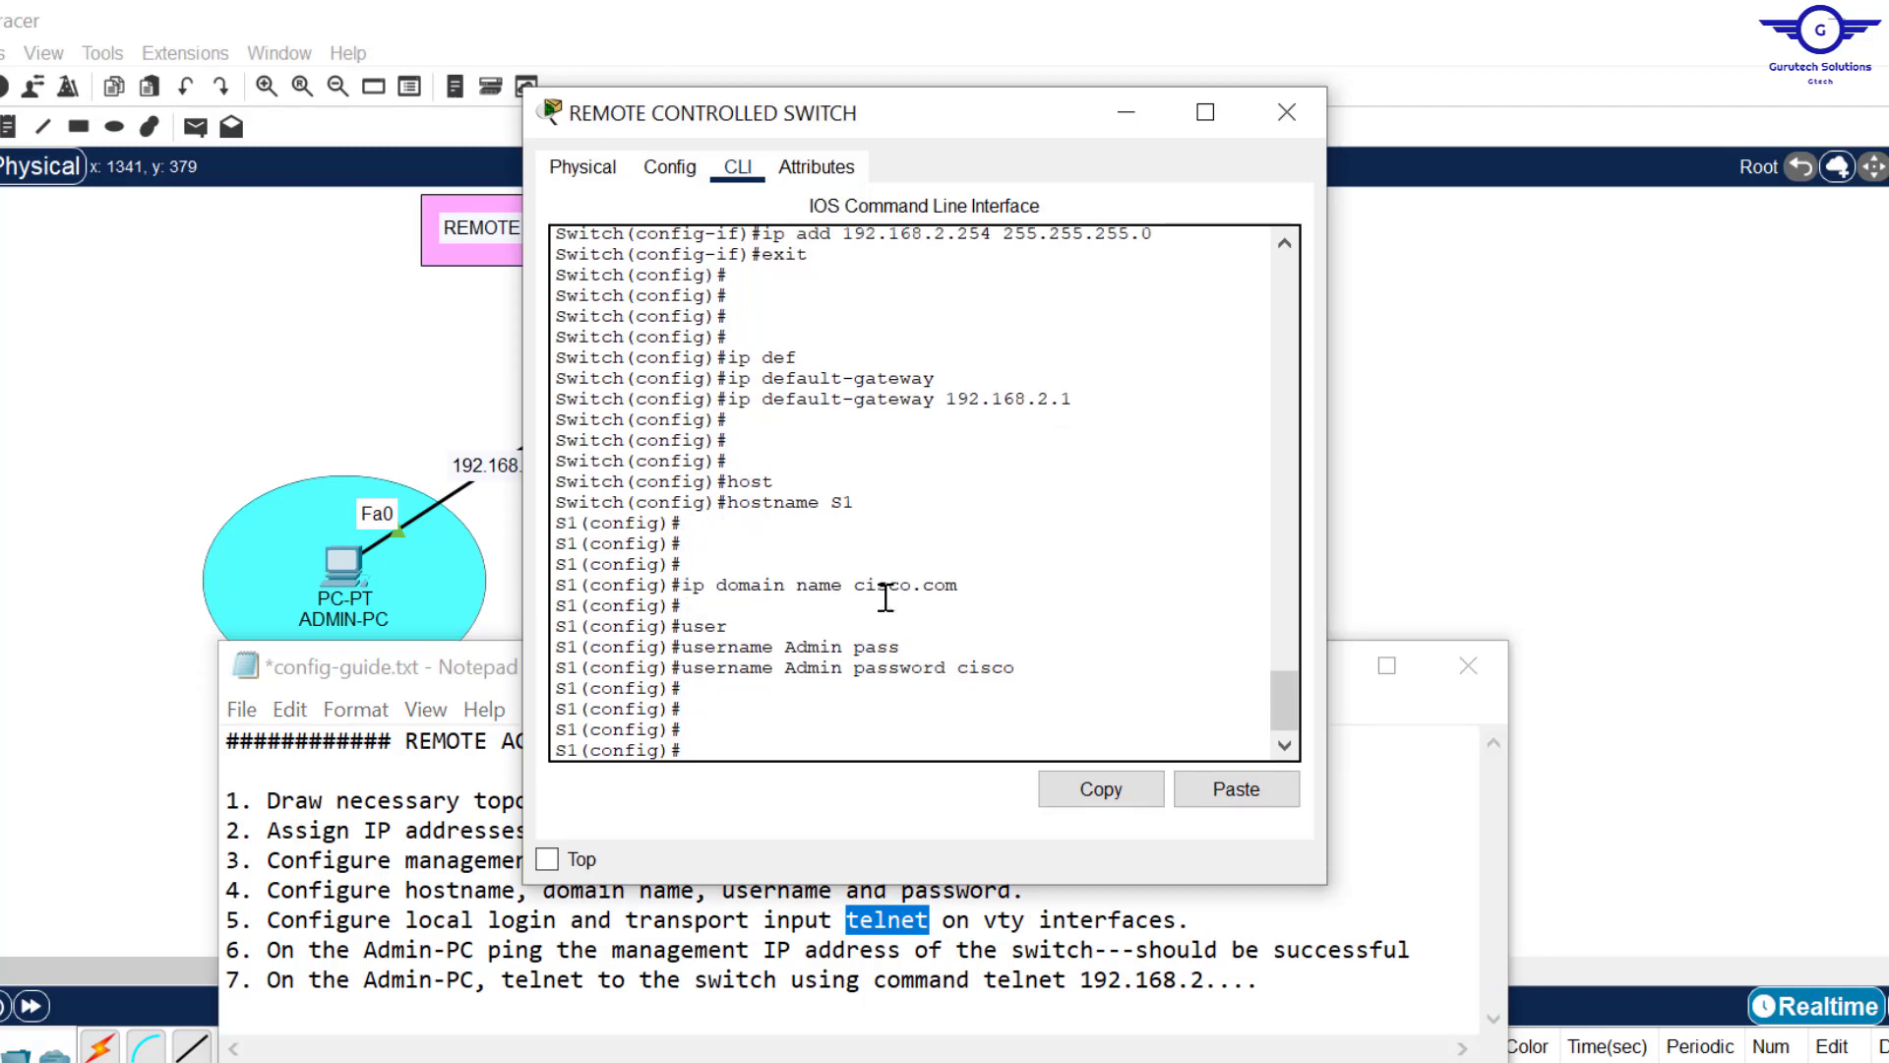
pyautogui.write('line vt')
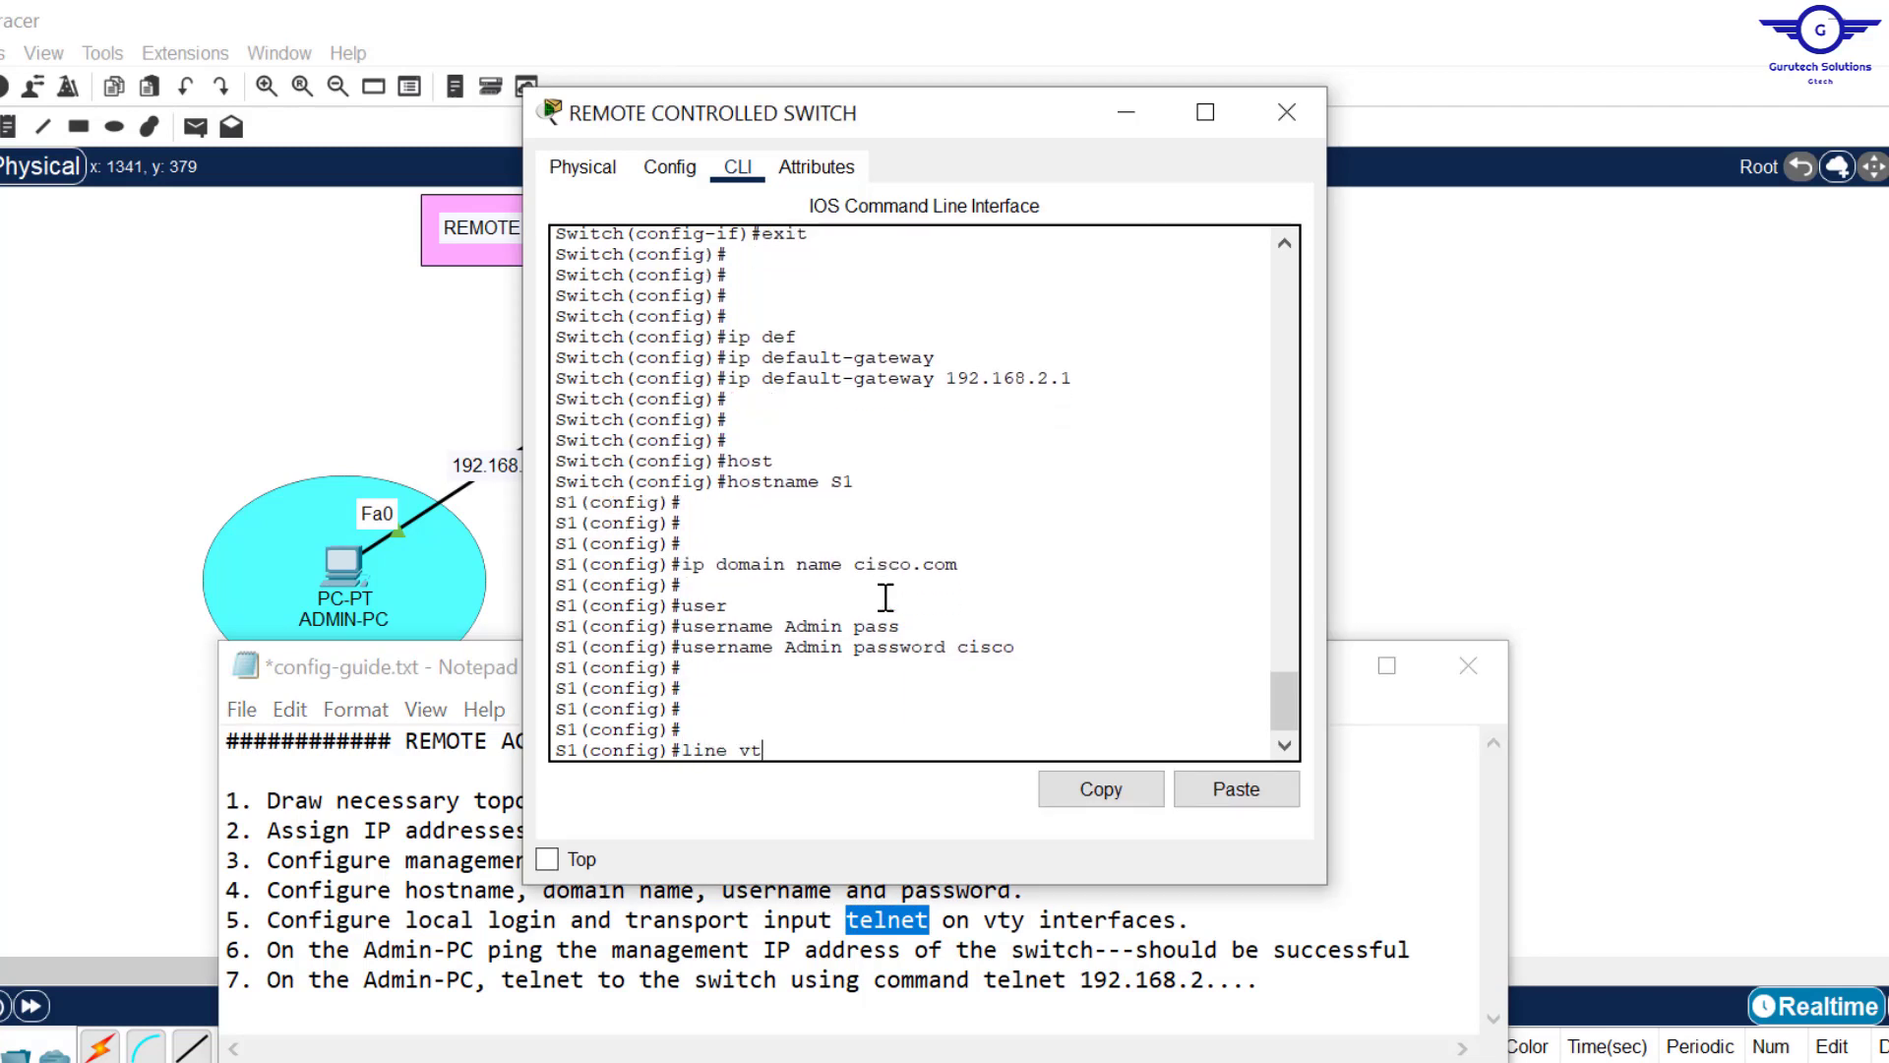
pyautogui.write('y 0 15')
pyautogui.press('Return')
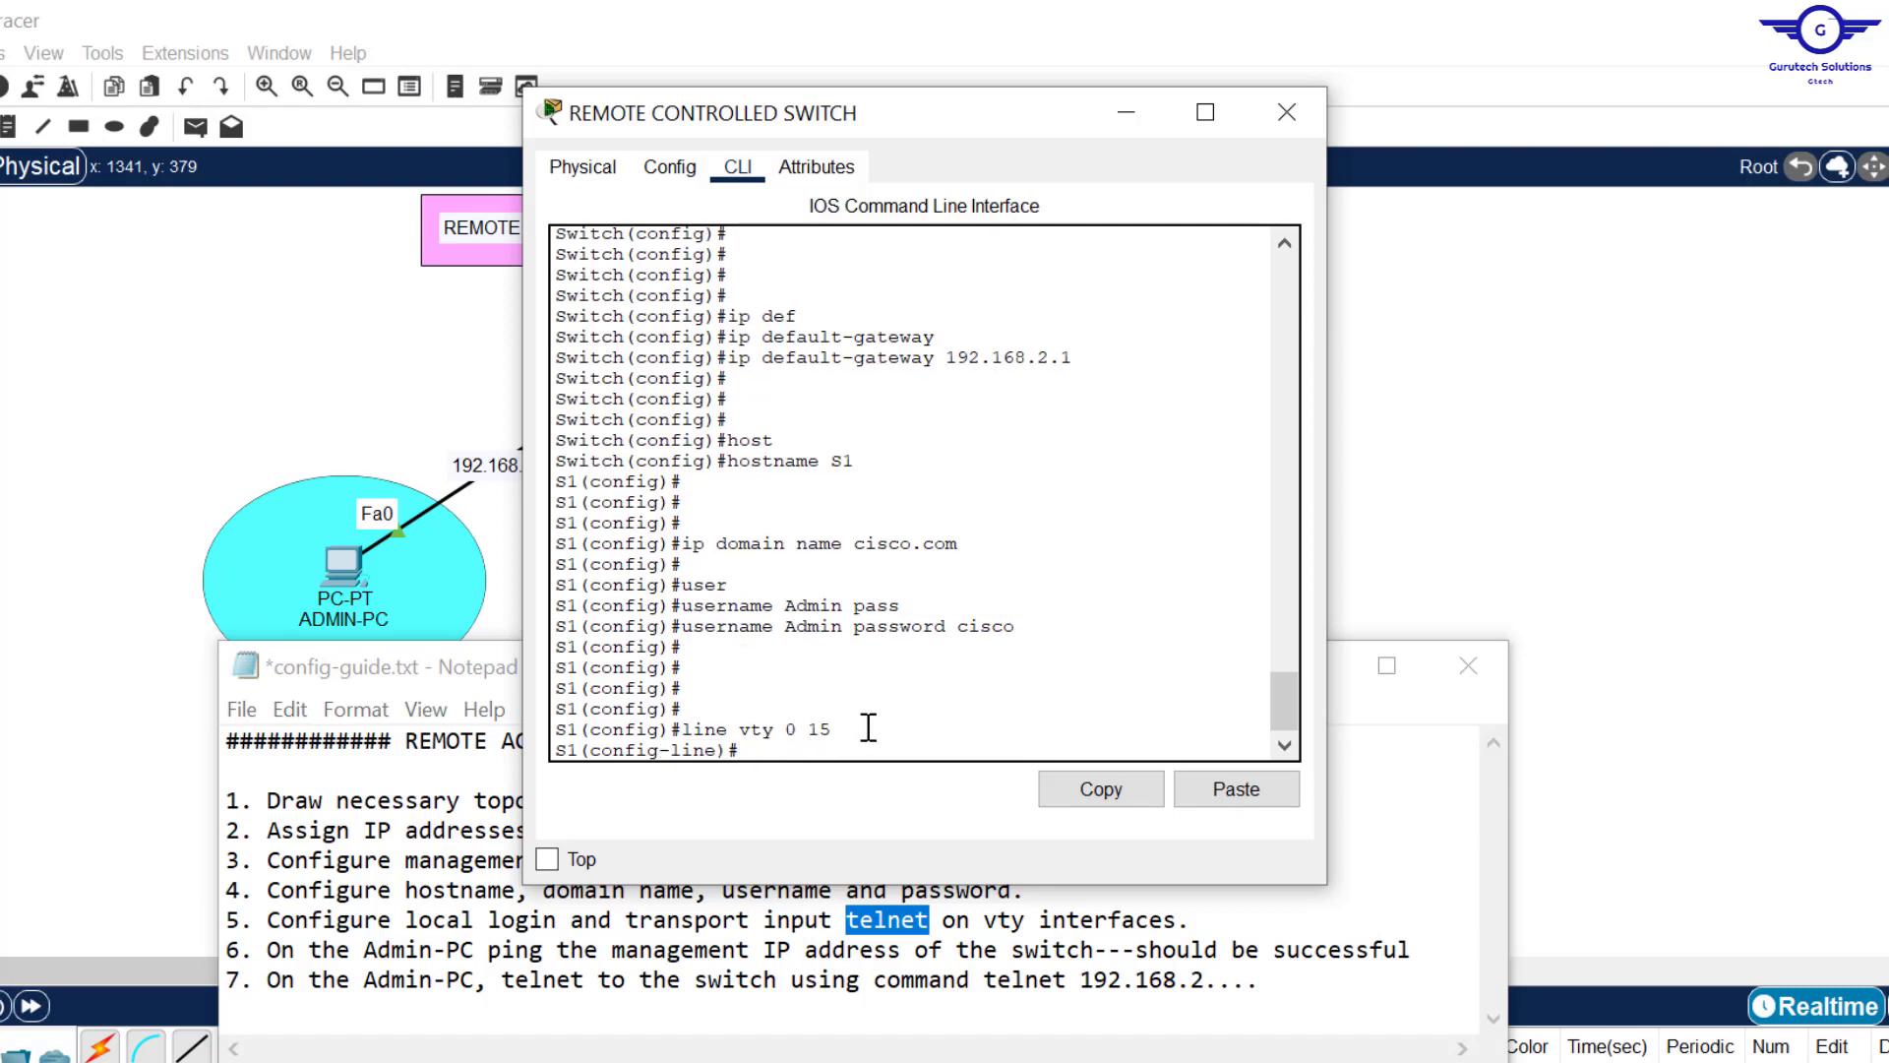
pyautogui.write('lo')
pyautogui.press('BackSpace')
pyautogui.press('BackSpace')
pyautogui.write('login lo')
pyautogui.press('Tab')
pyautogui.press('Return')
pyautogui.press('Return')
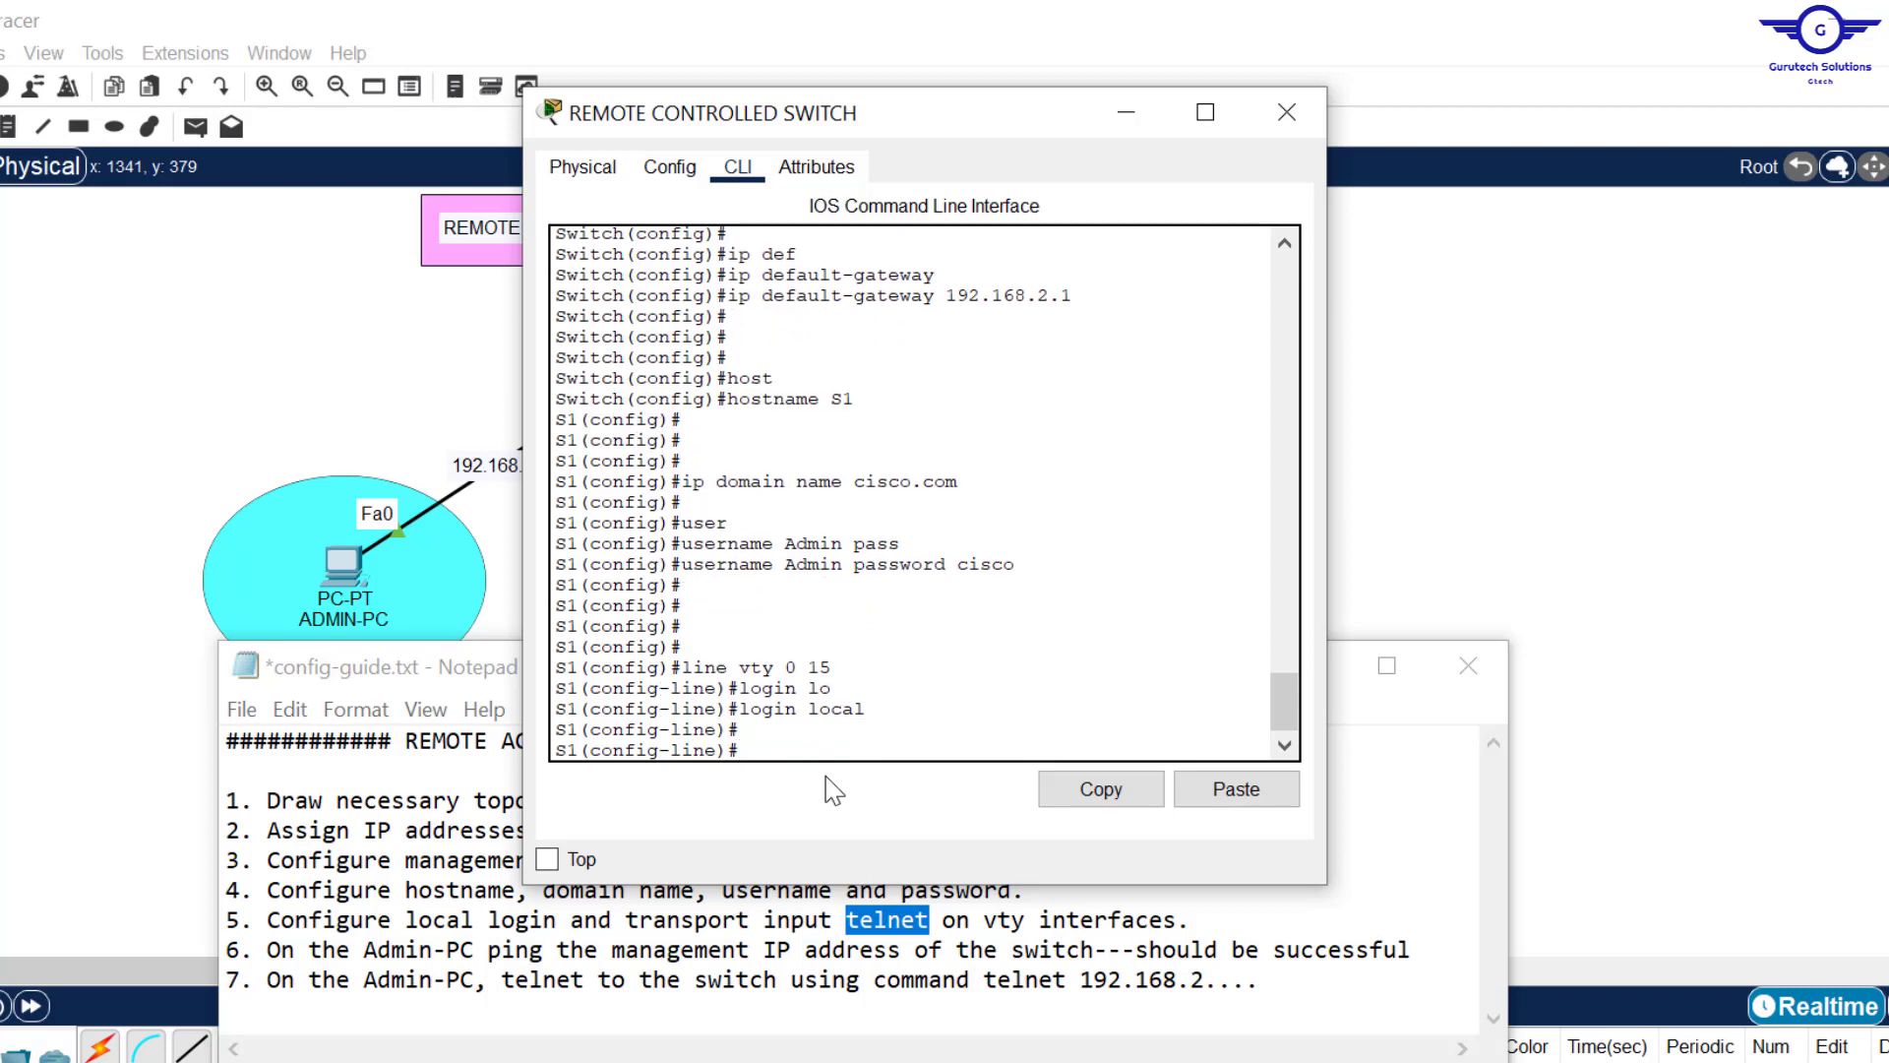
pyautogui.moveTo(1049, 548)
pyautogui.mouseDown()
pyautogui.moveTo(777, 566)
pyautogui.moveTo(988, 553)
pyautogui.moveTo(1040, 574)
pyautogui.mouseUp()
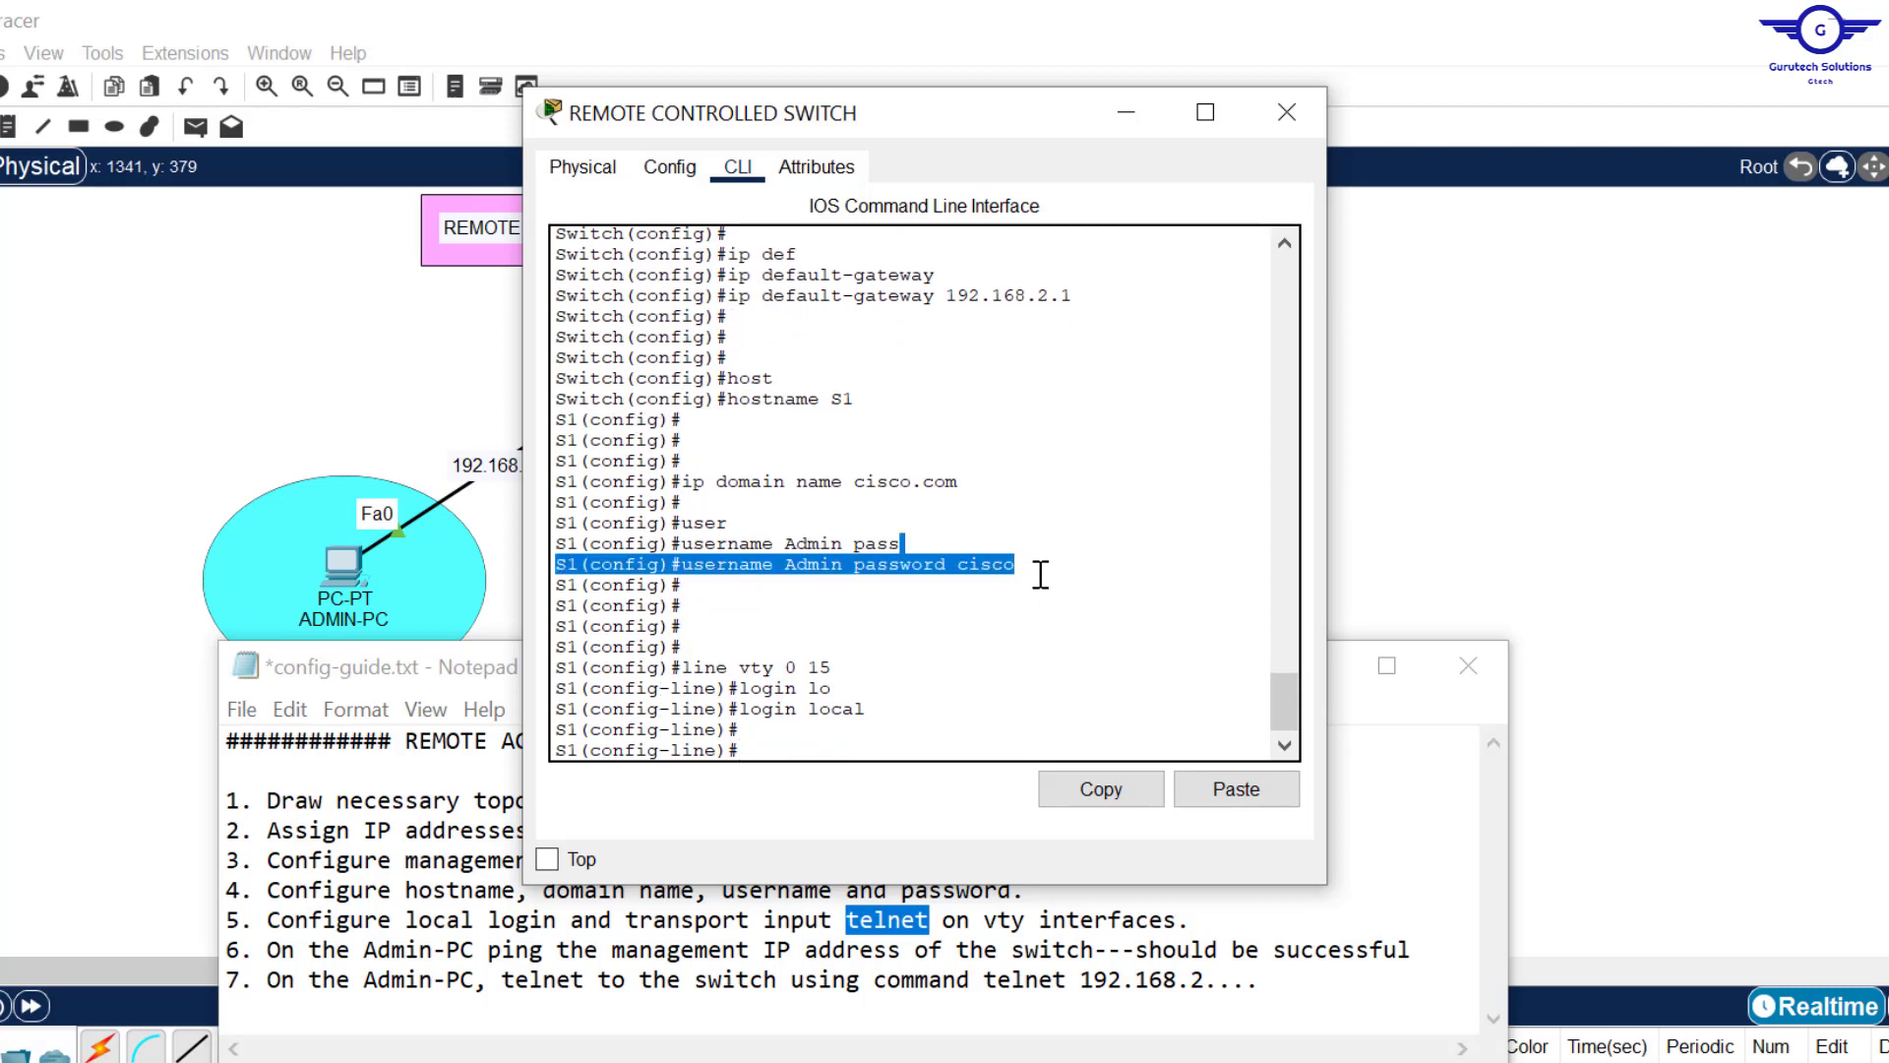
pyautogui.click(773, 753)
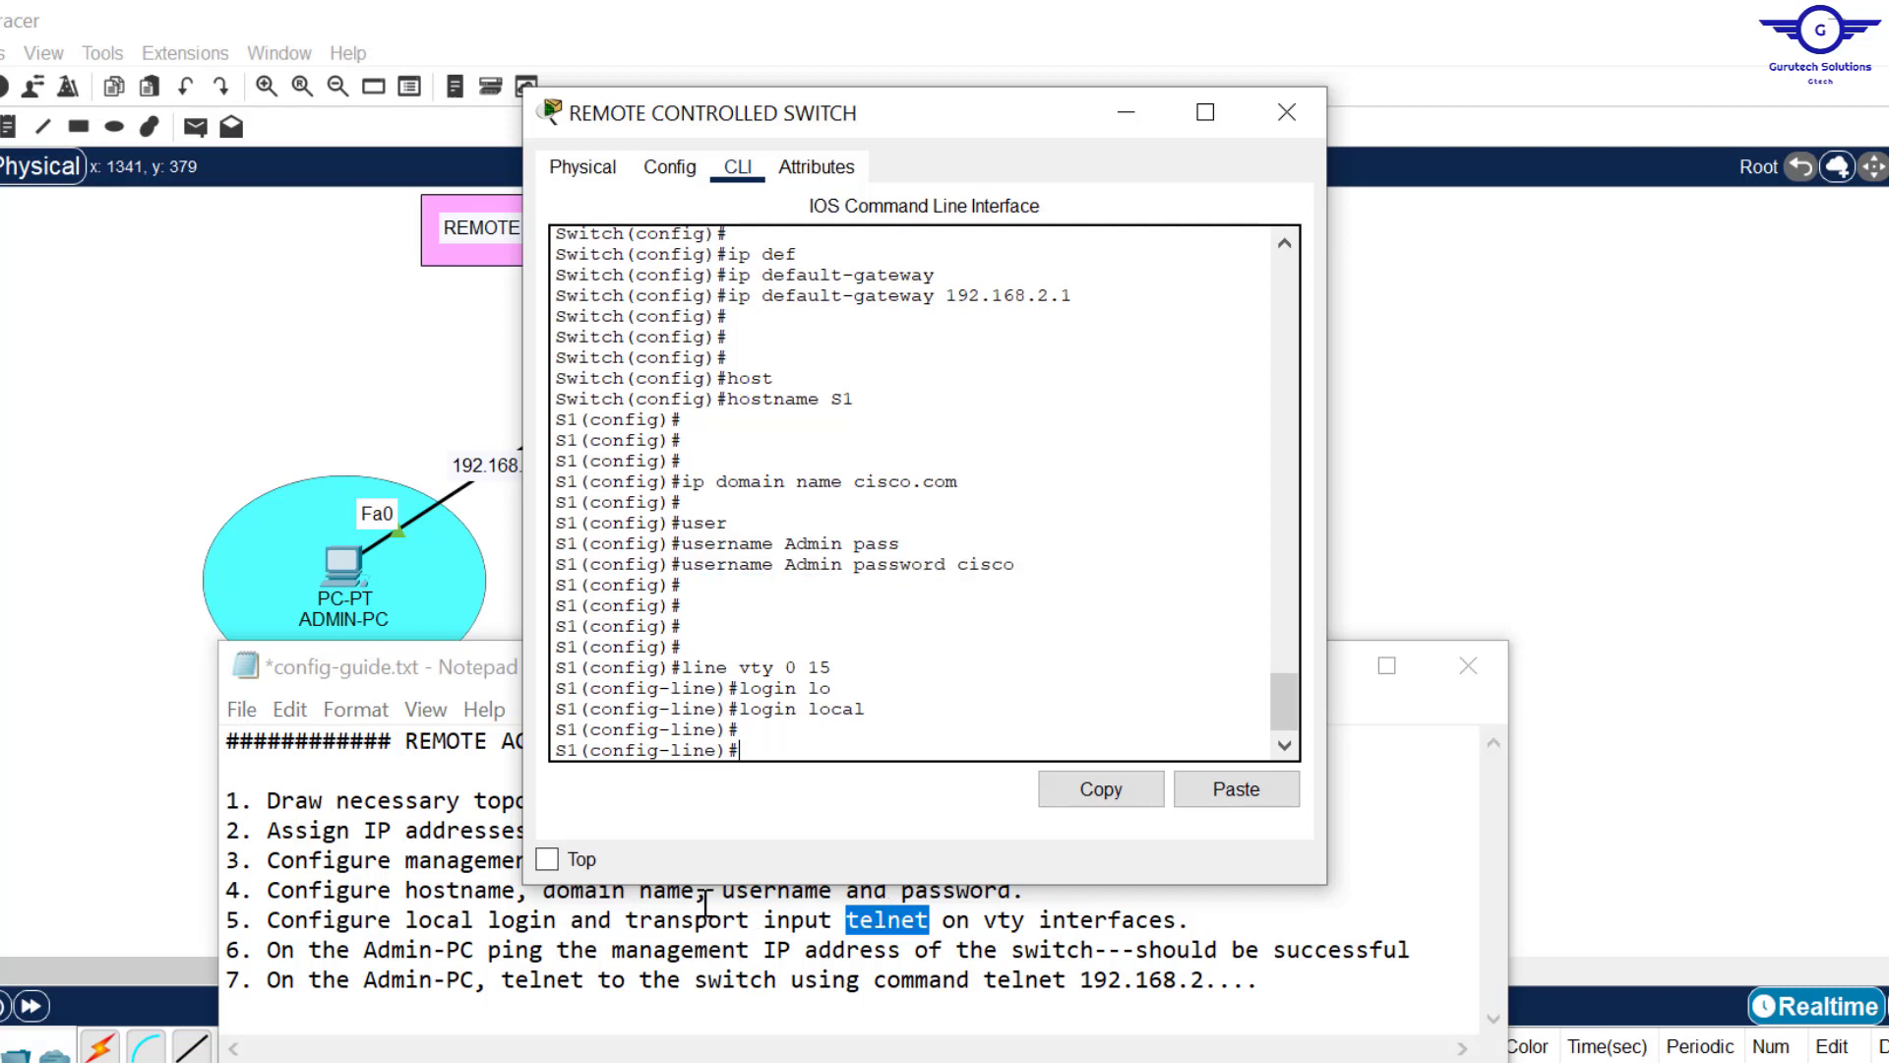
# Step: Start a transport input command and list the available protocol options with ?
pyautogui.click(767, 733)
pyautogui.write('trans')
pyautogui.press('Tab')
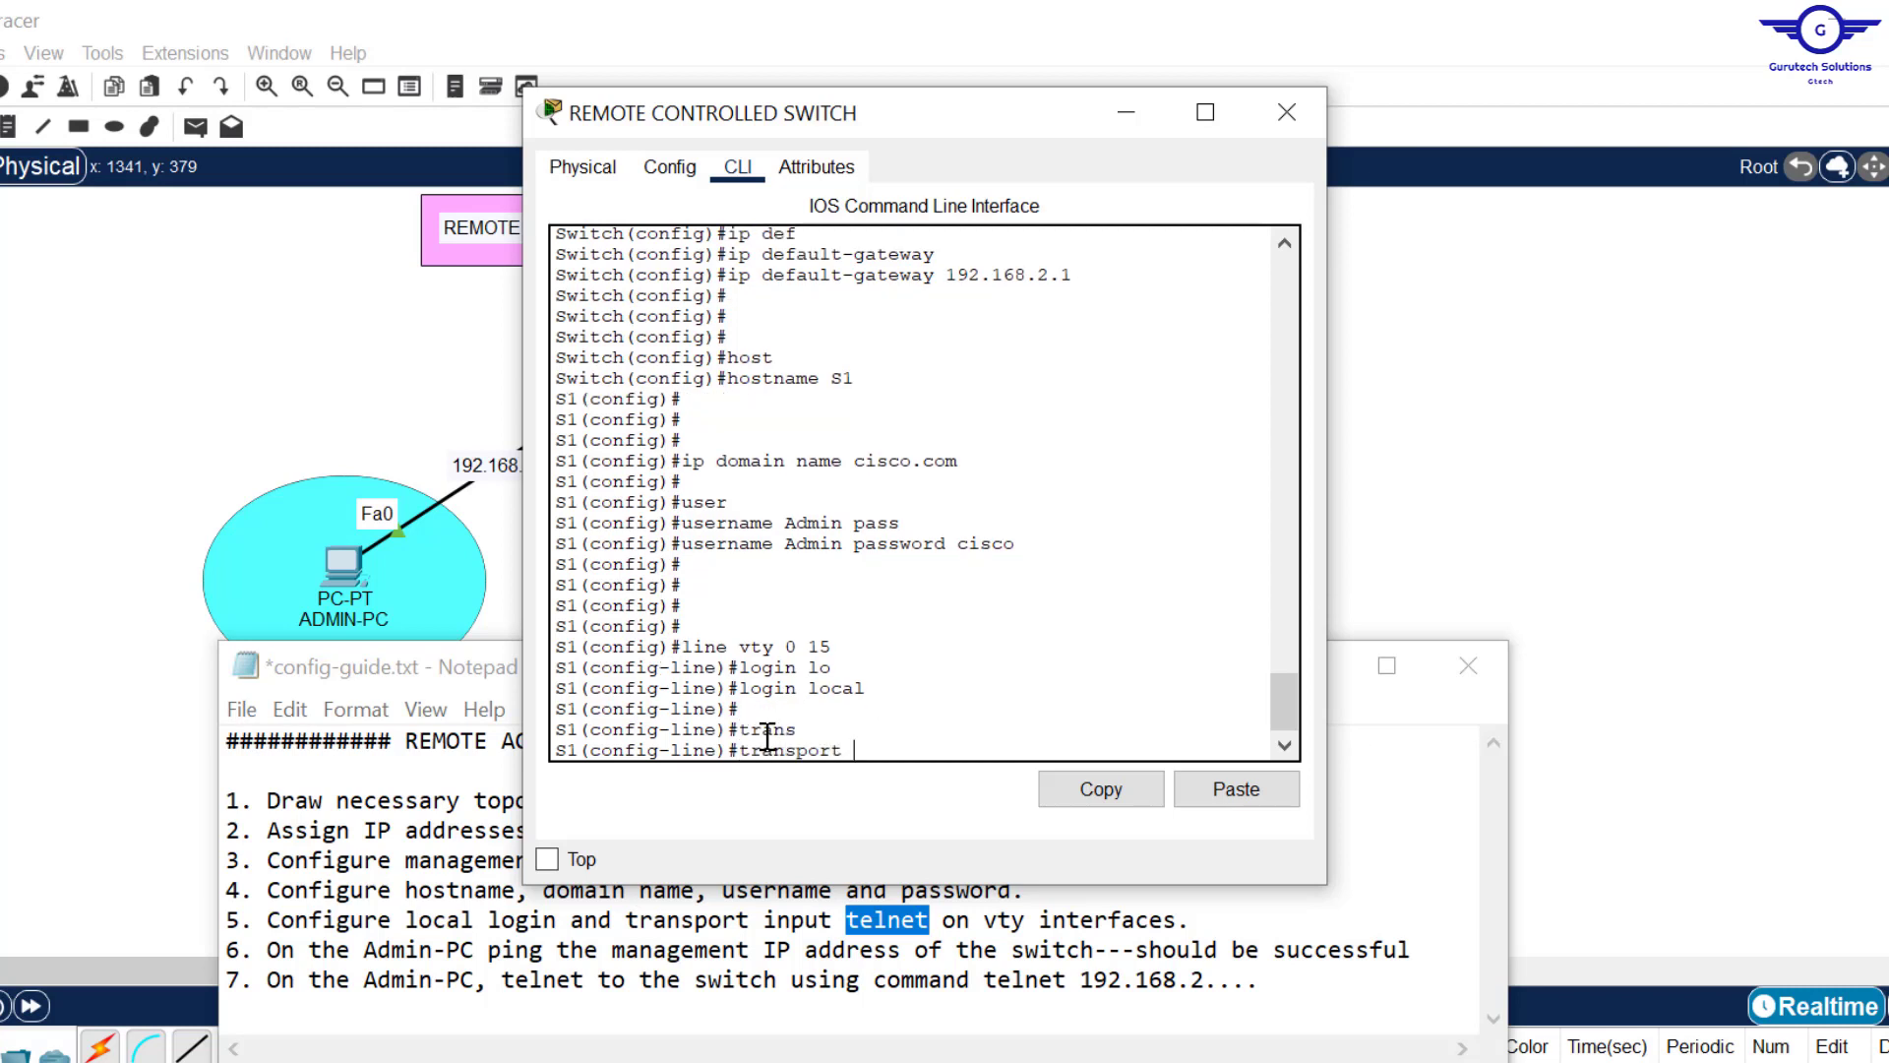
pyautogui.write('in')
pyautogui.press('Tab')
pyautogui.write('te')
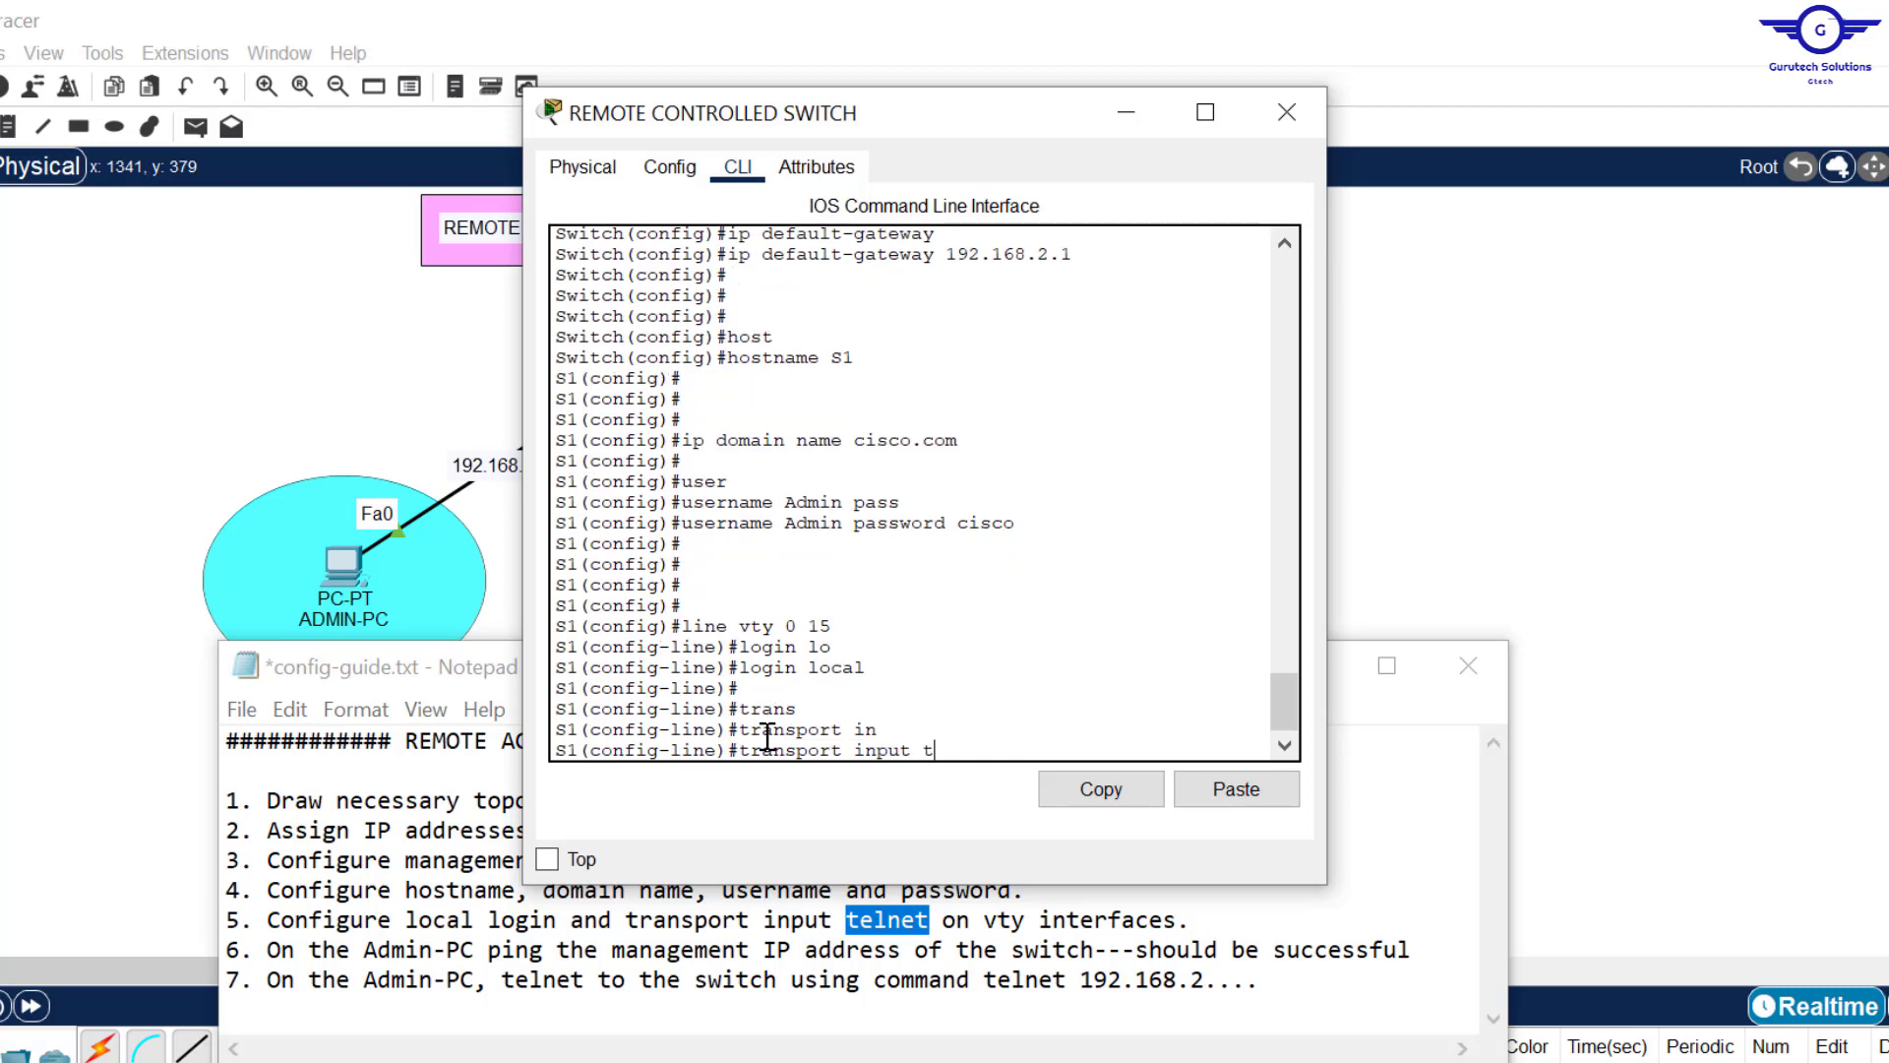
pyautogui.press('Tab')
pyautogui.press('BackSpace')
pyautogui.press('BackSpace')
pyautogui.press('BackSpace')
pyautogui.press('BackSpace')
pyautogui.press('BackSpace')
pyautogui.press('BackSpace')
pyautogui.press('BackSpace')
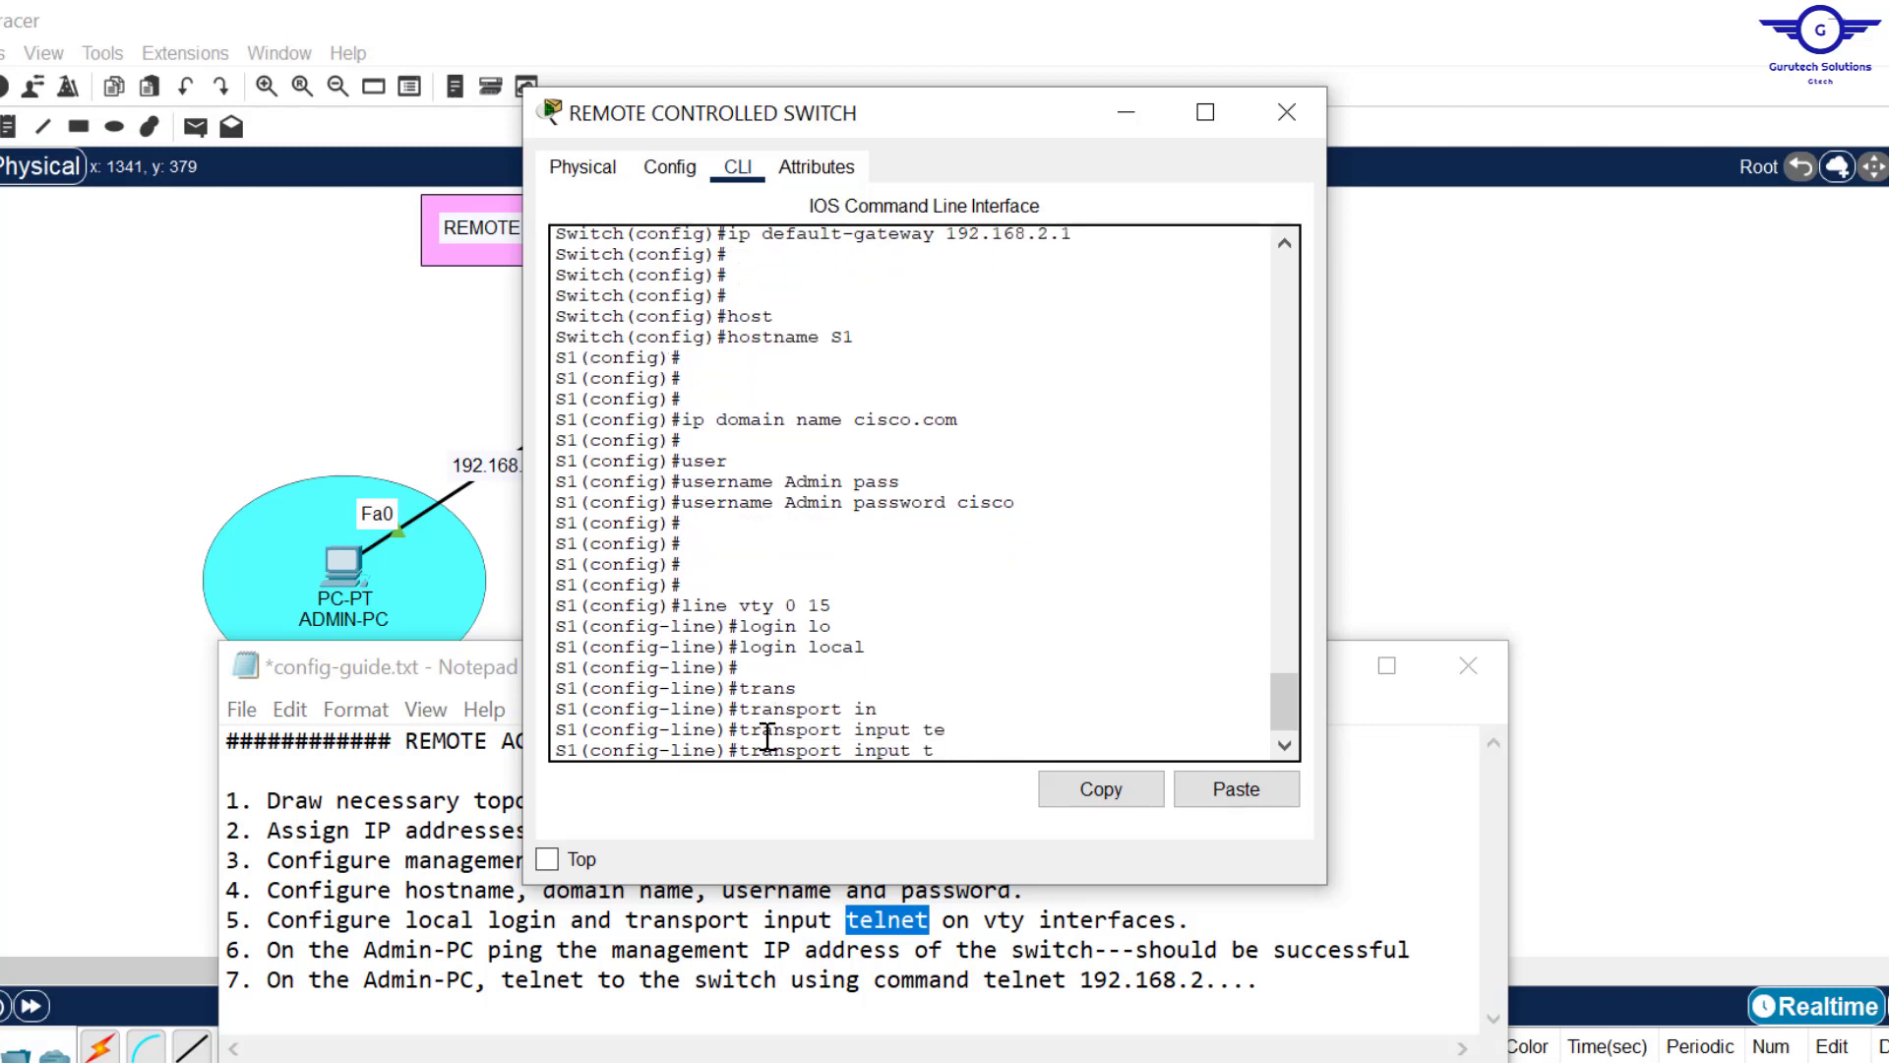
pyautogui.write('?')
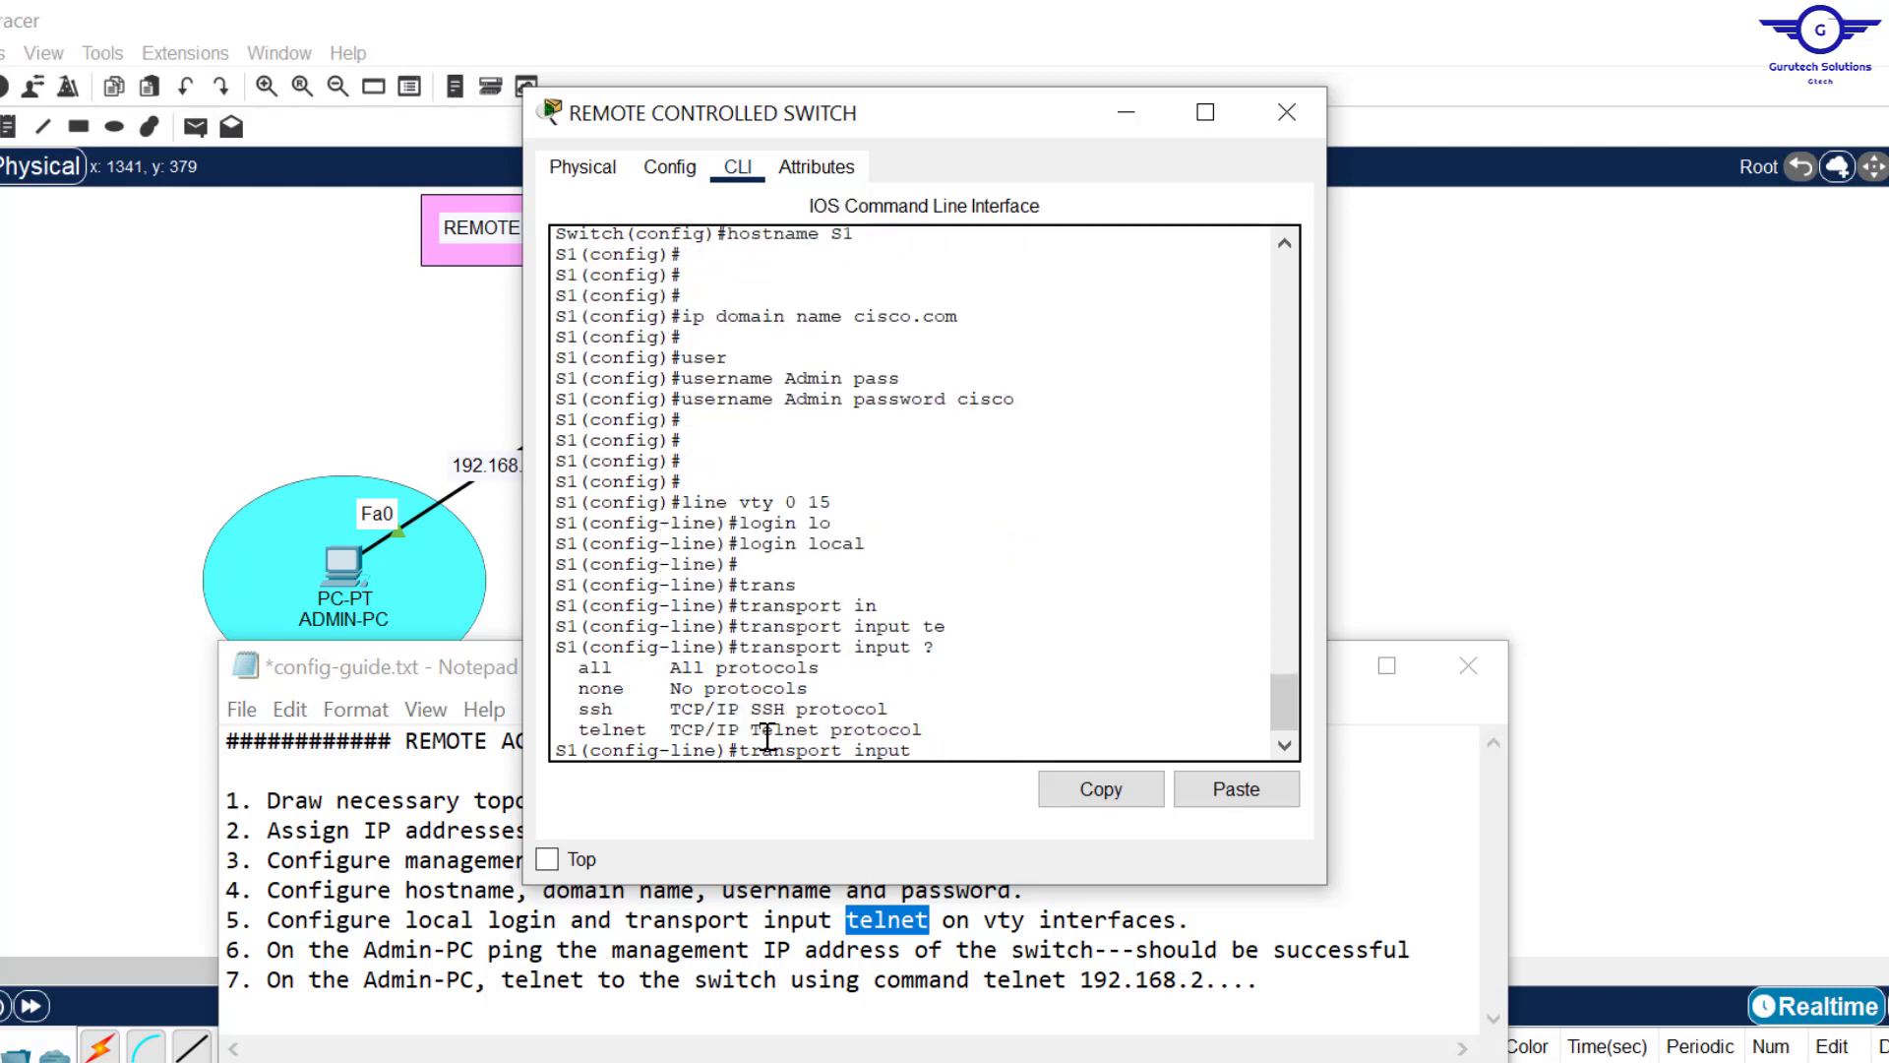
pyautogui.moveTo(567, 675); pyautogui.dragTo(651, 729)
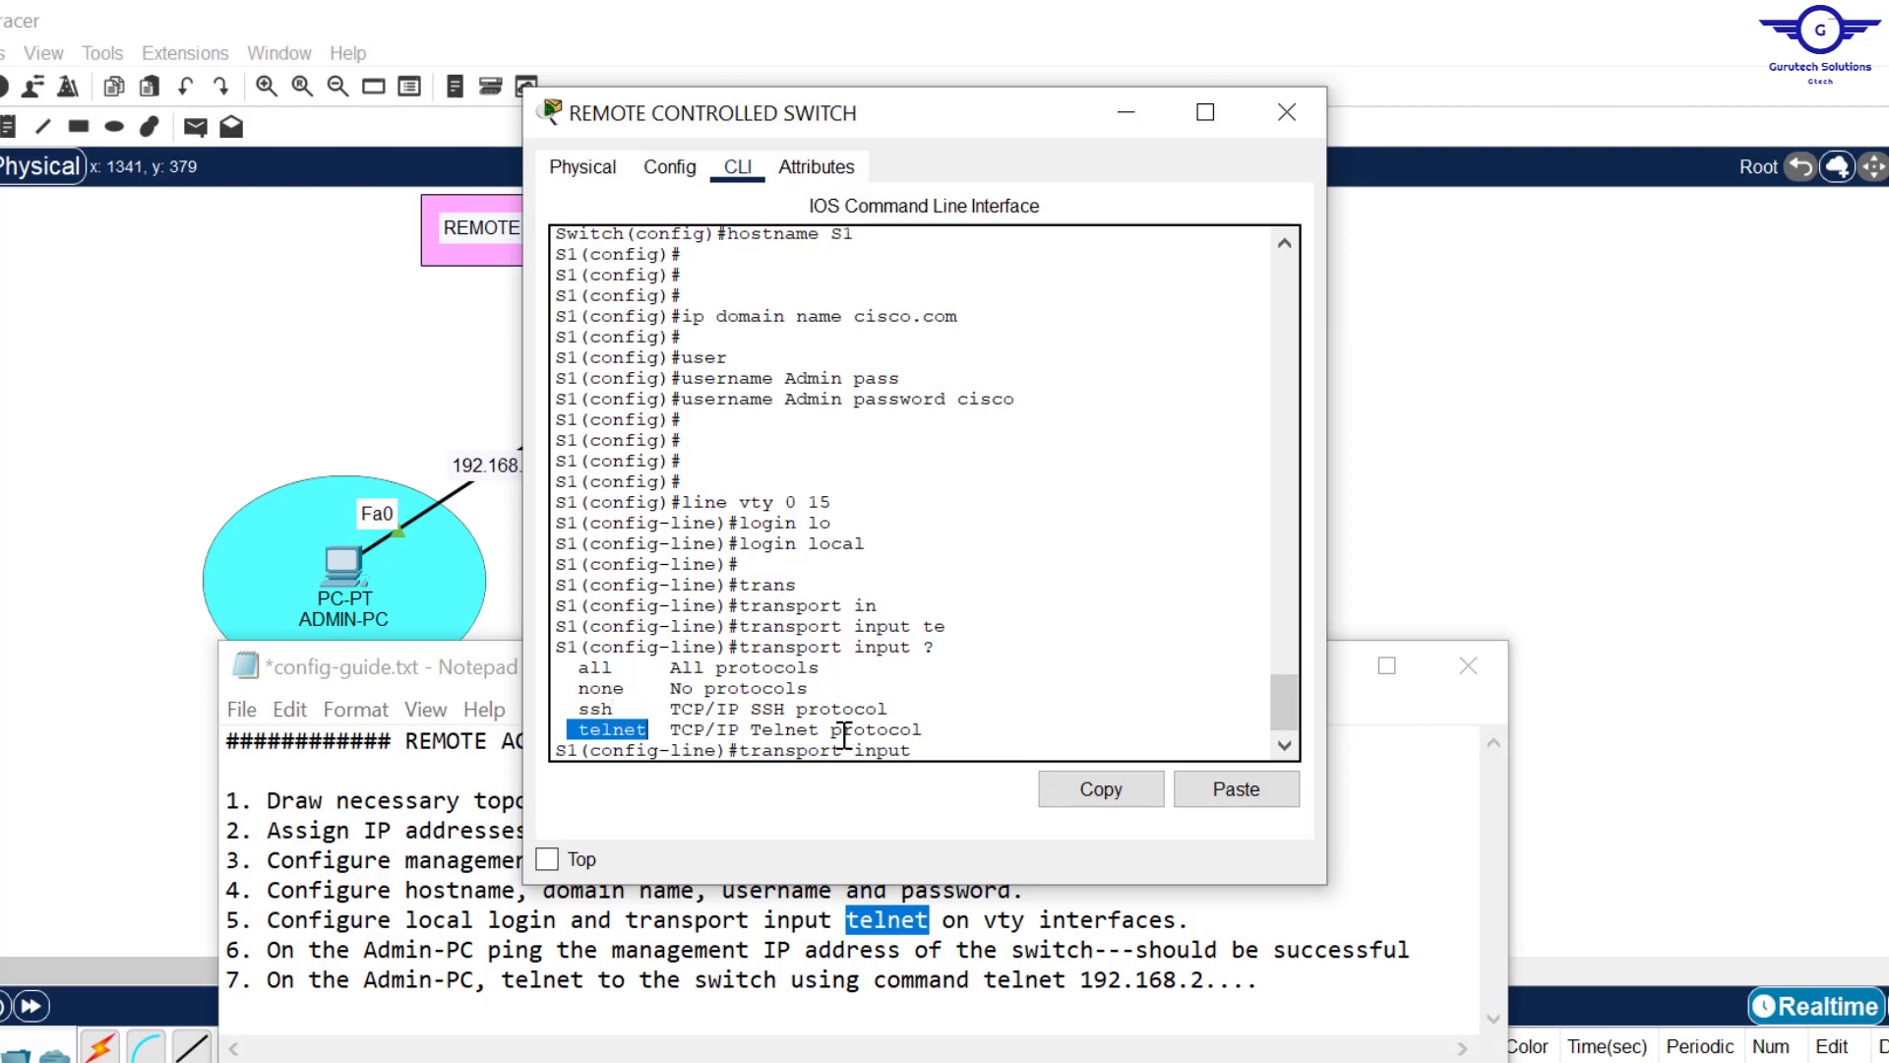
pyautogui.click(939, 749)
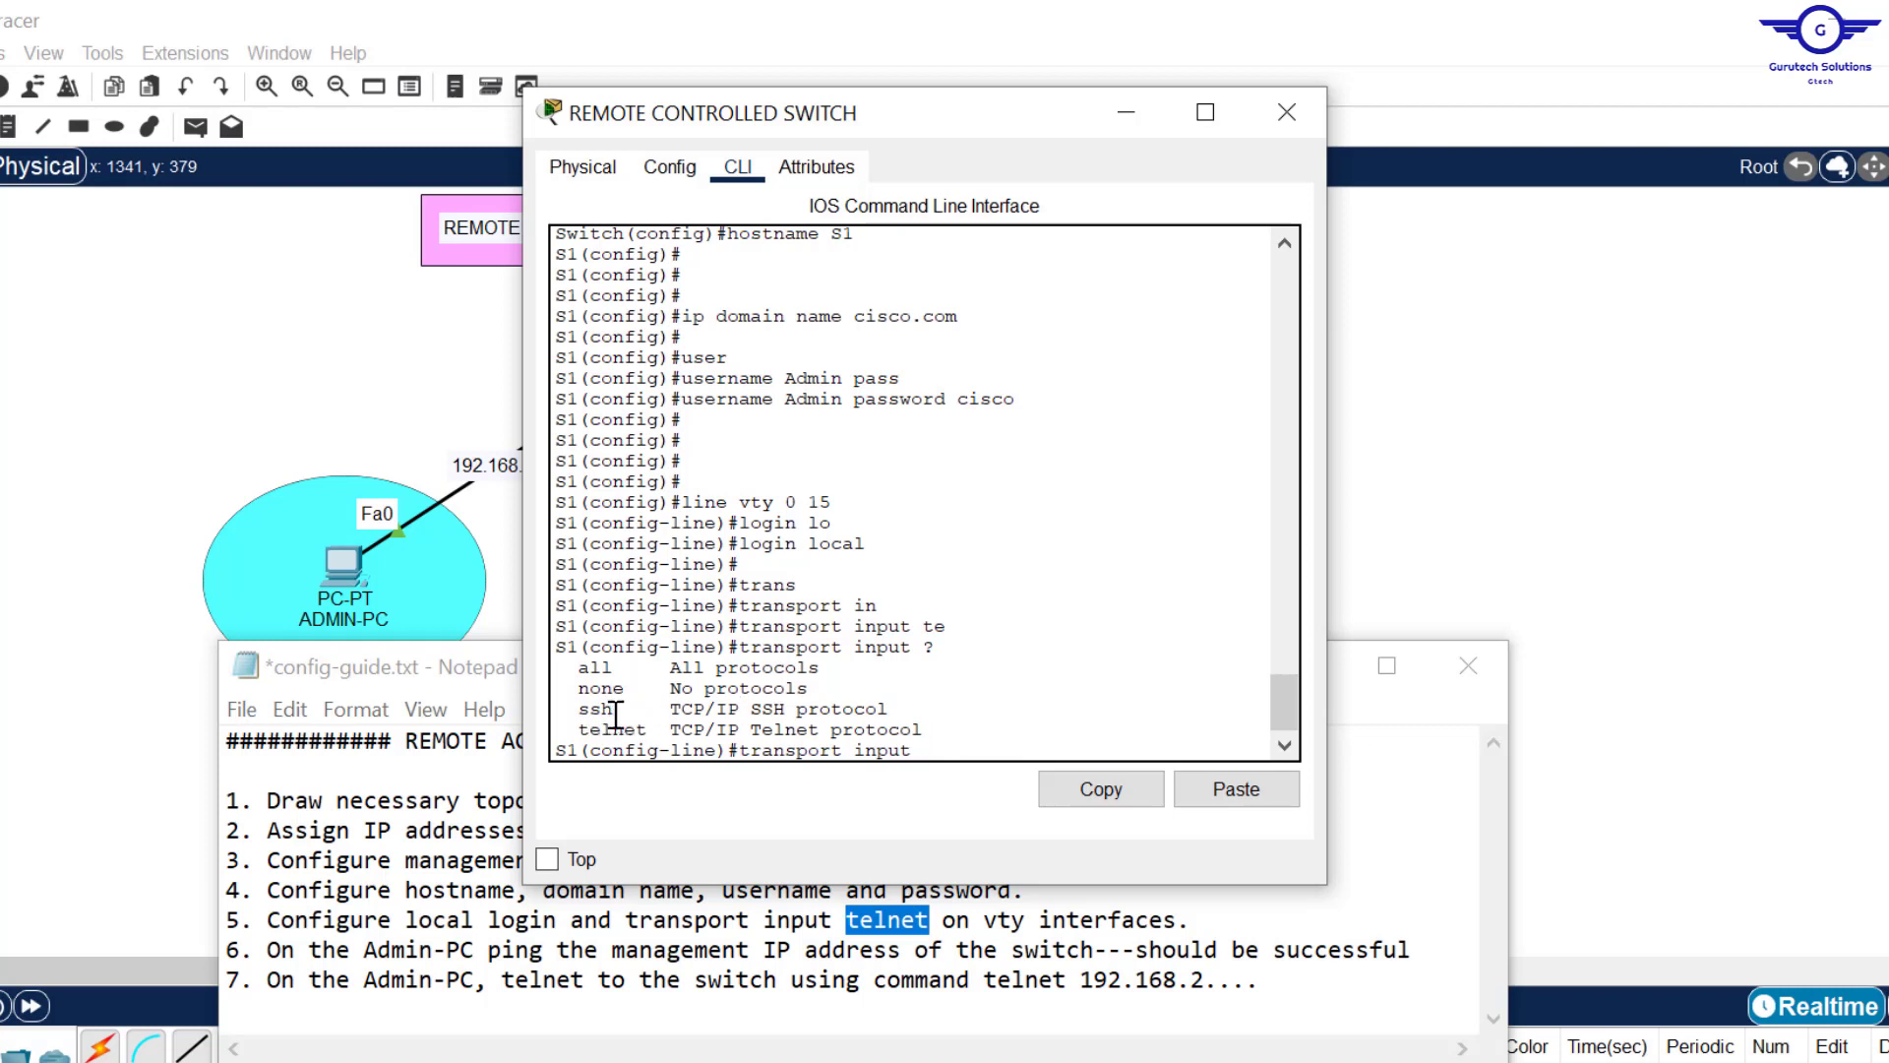
# Step: Allow Telnet on the vty lines with transport input telnet
pyautogui.write('teln')
pyautogui.press('Tab')
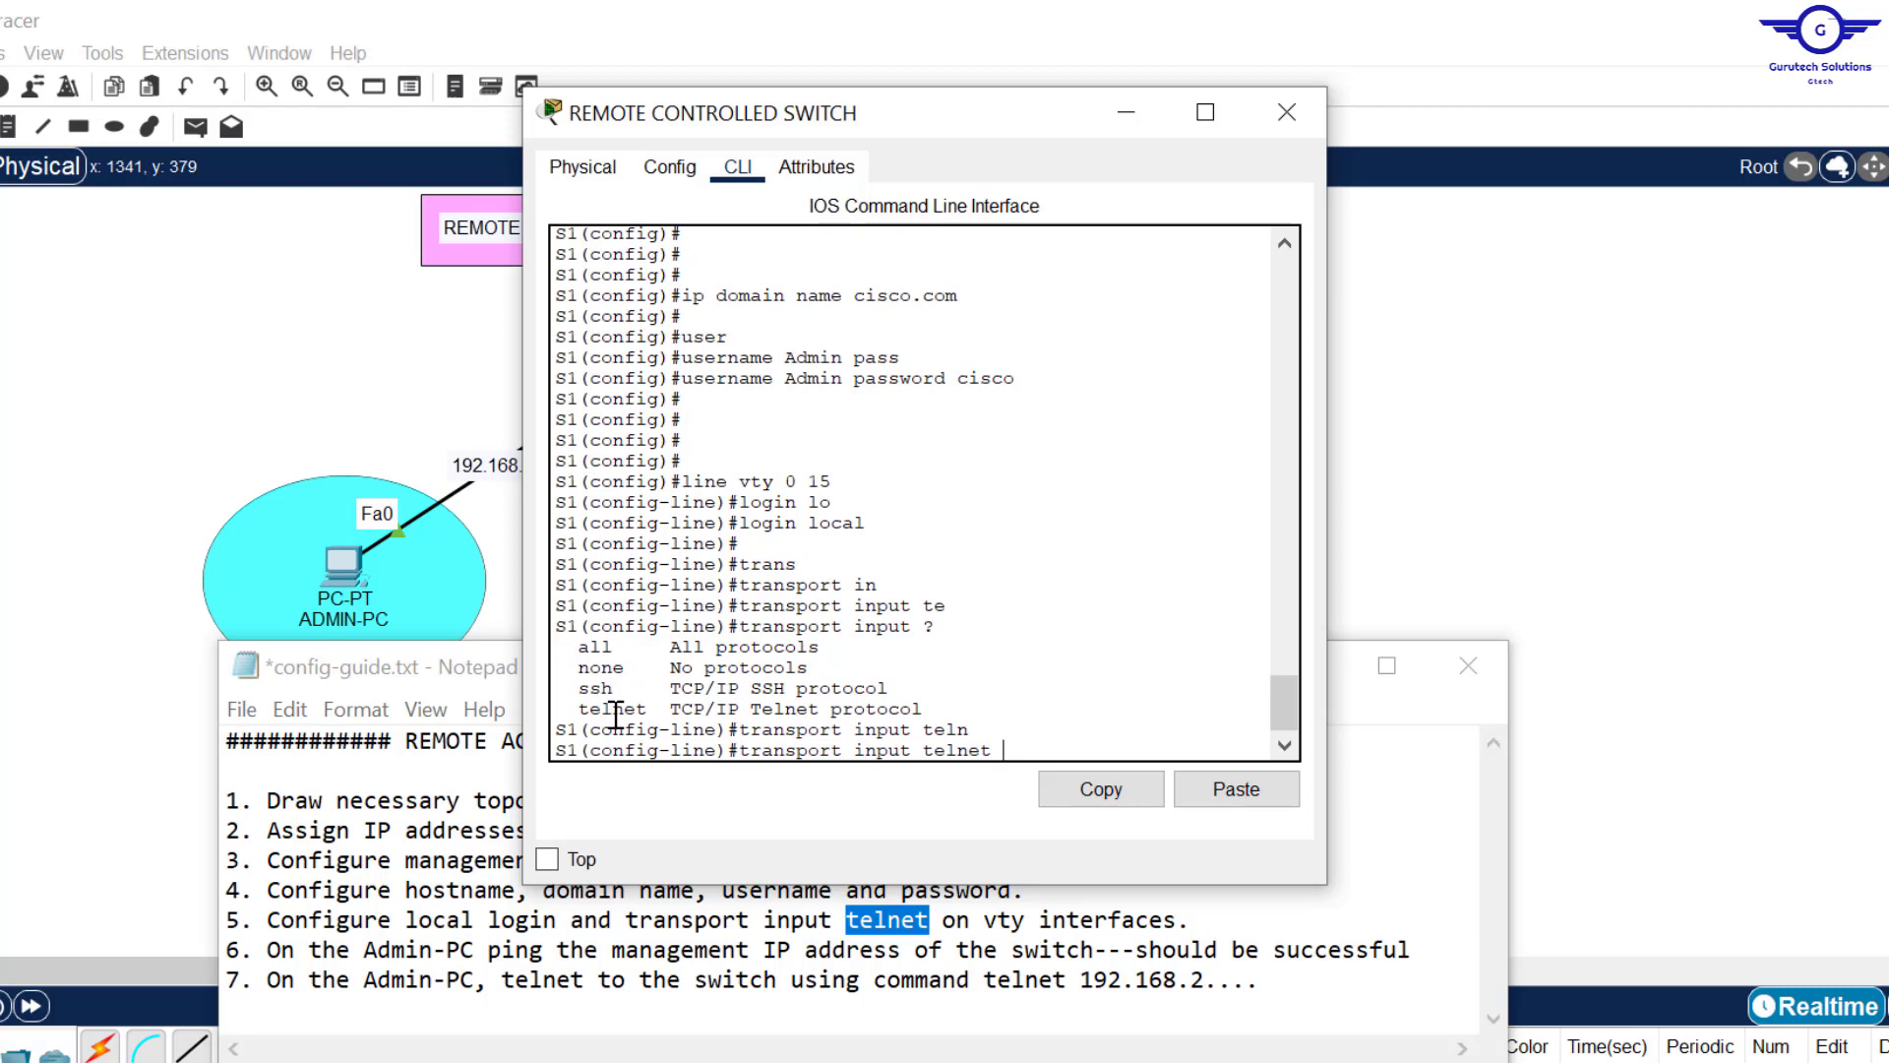
pyautogui.press('Return')
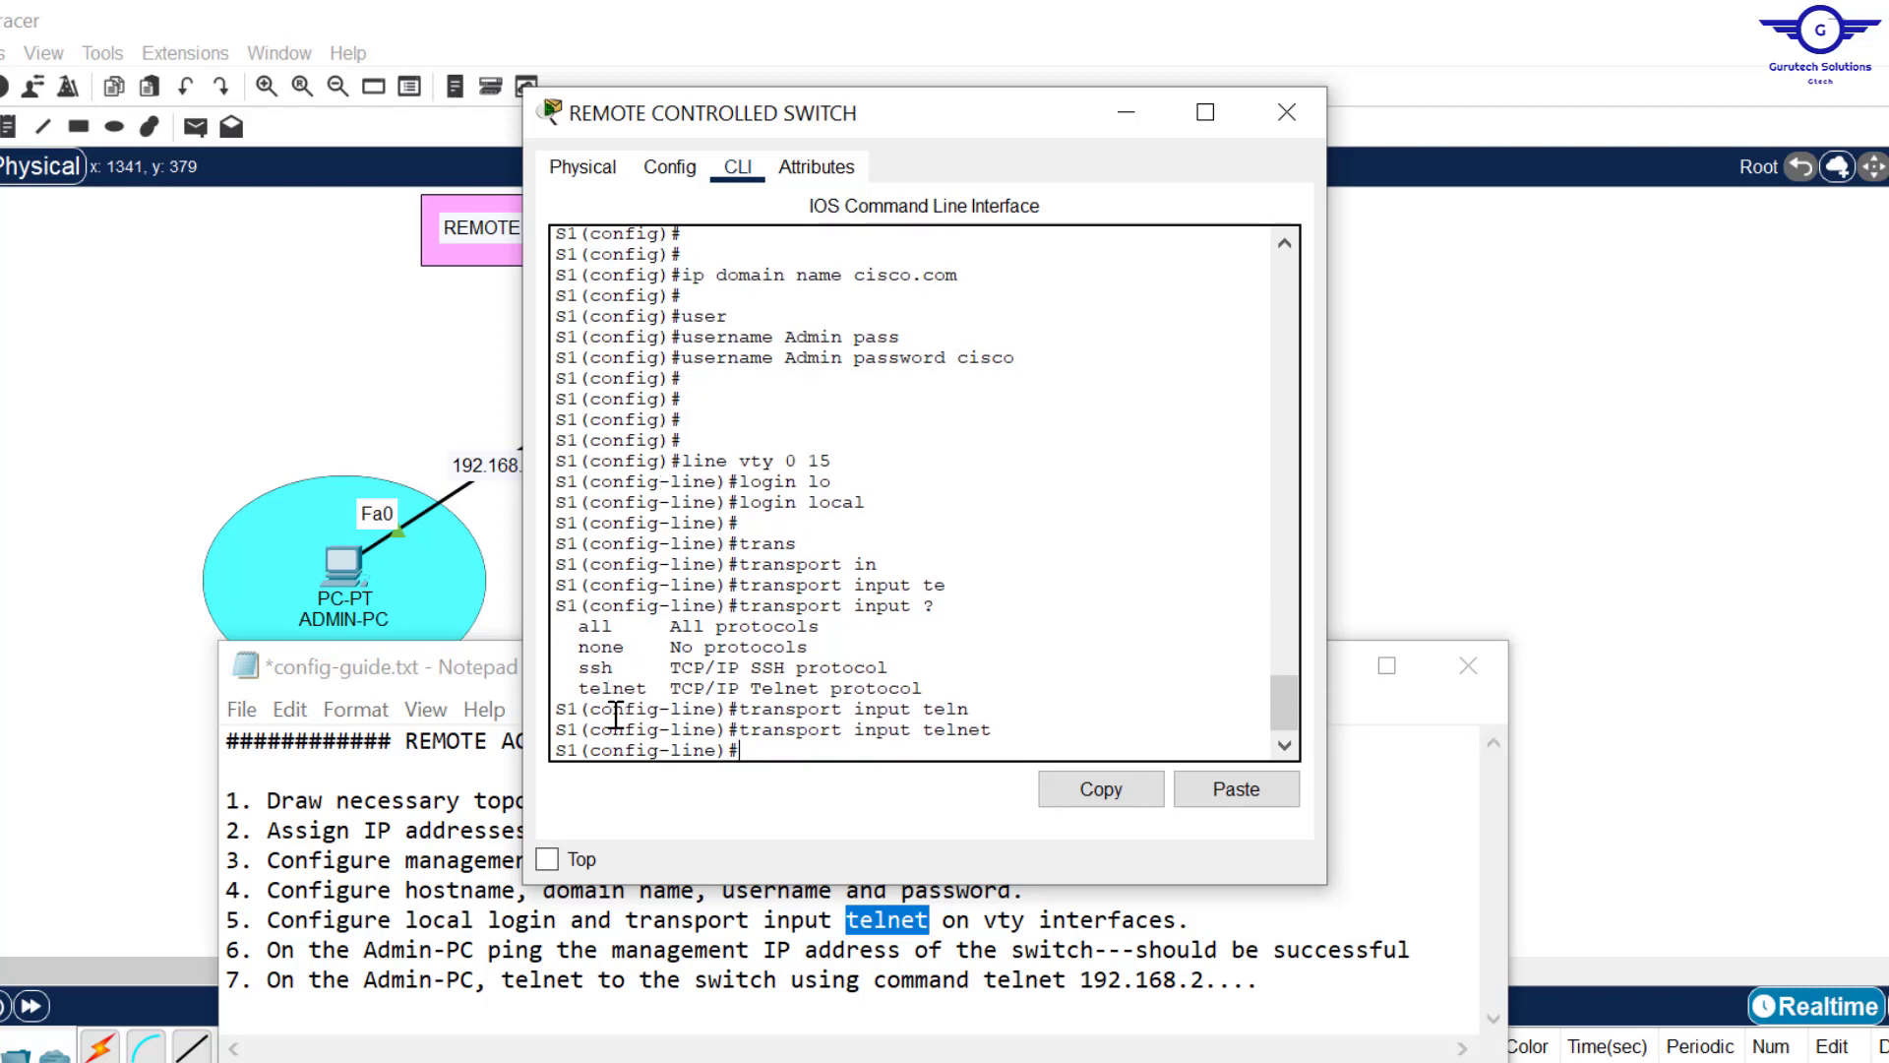
# Step: Exit line configuration, save with do wr, and close the switch window
pyautogui.write('exit')
pyautogui.press('Return')
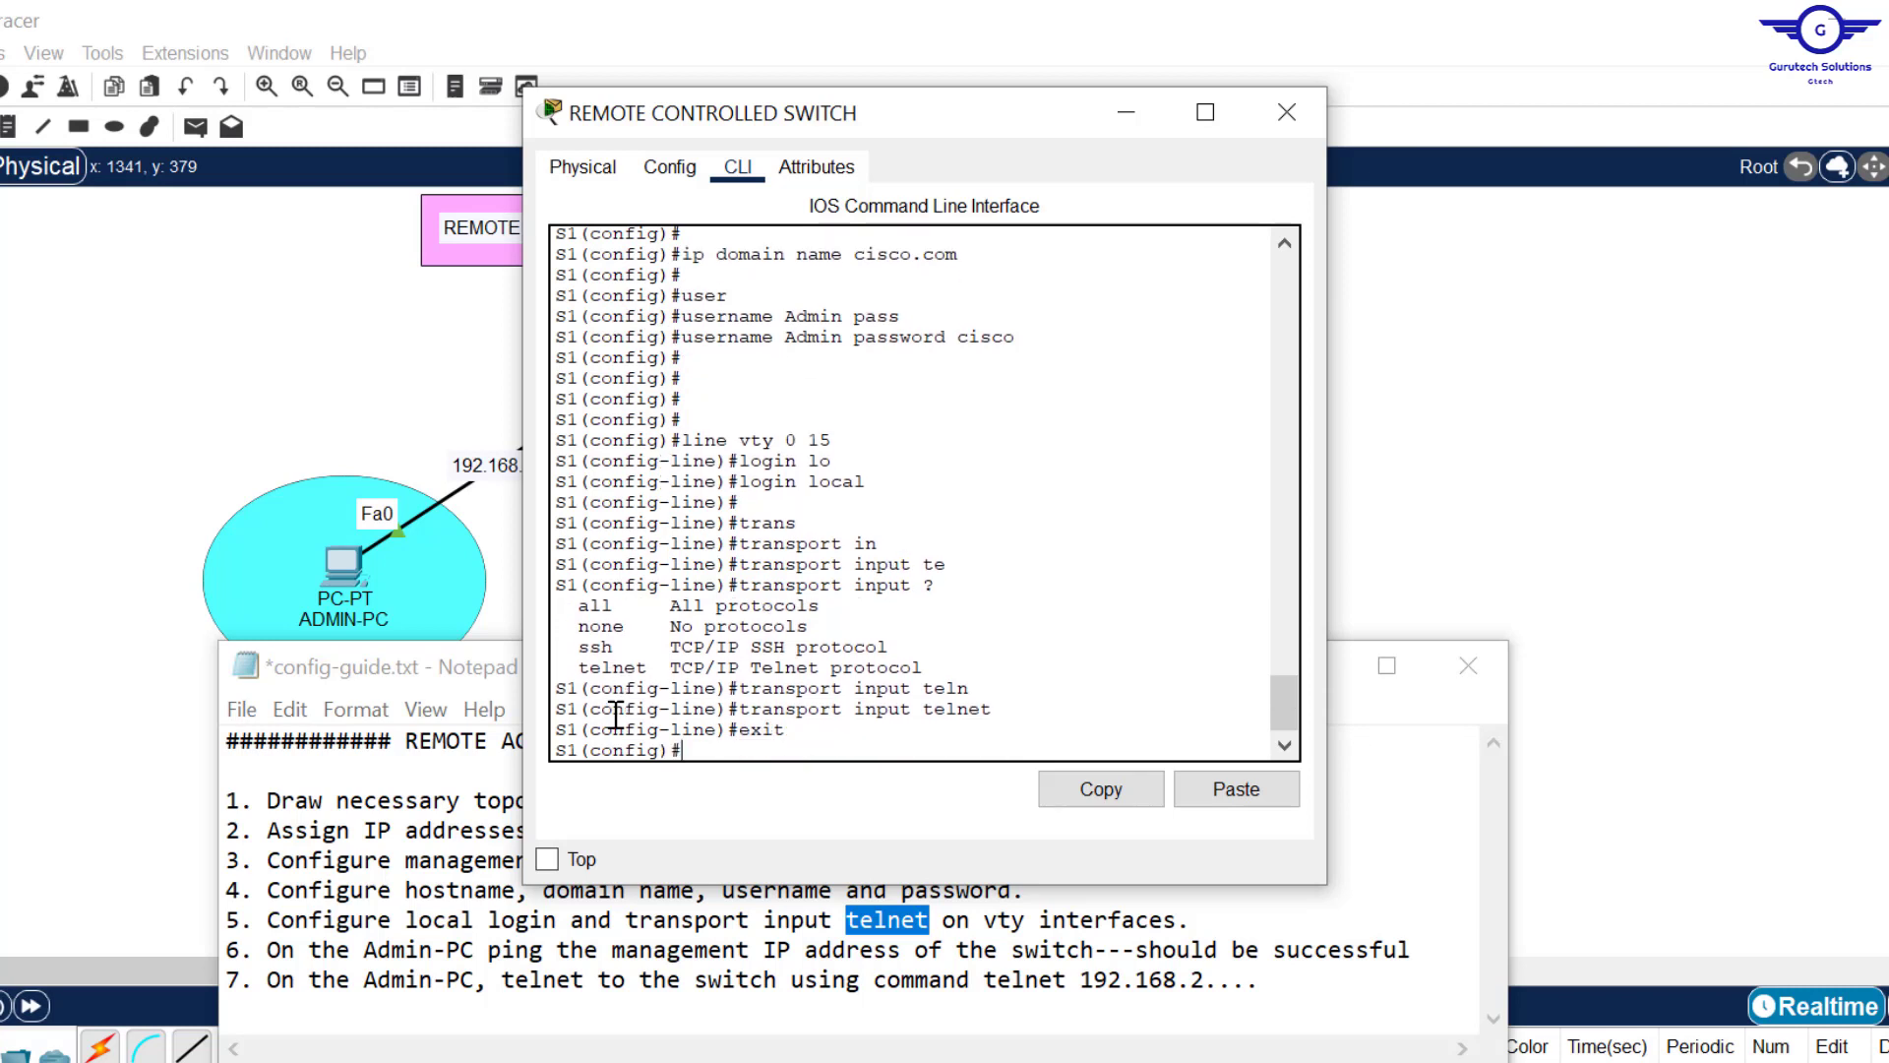
pyautogui.press('Return')
pyautogui.press('Return')
pyautogui.press('Return')
pyautogui.write('do wr')
pyautogui.press('Return')
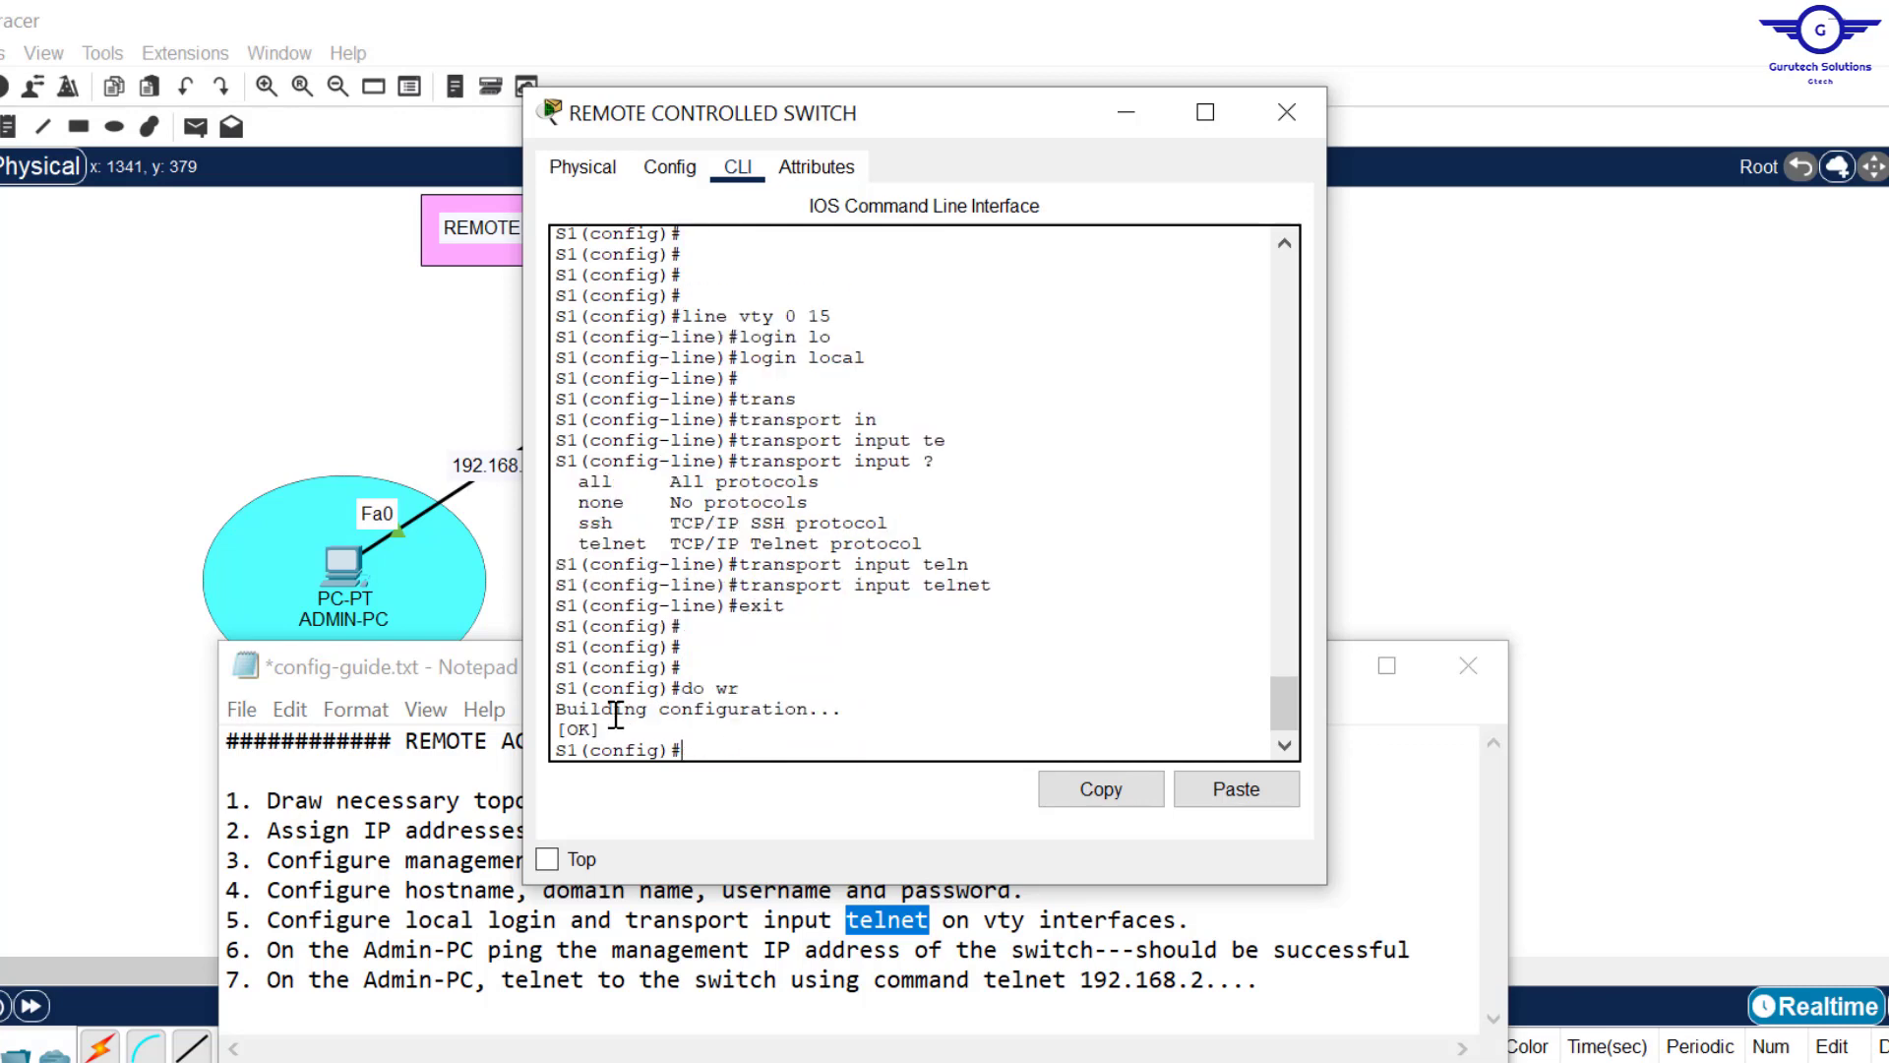
pyautogui.click(1298, 116)
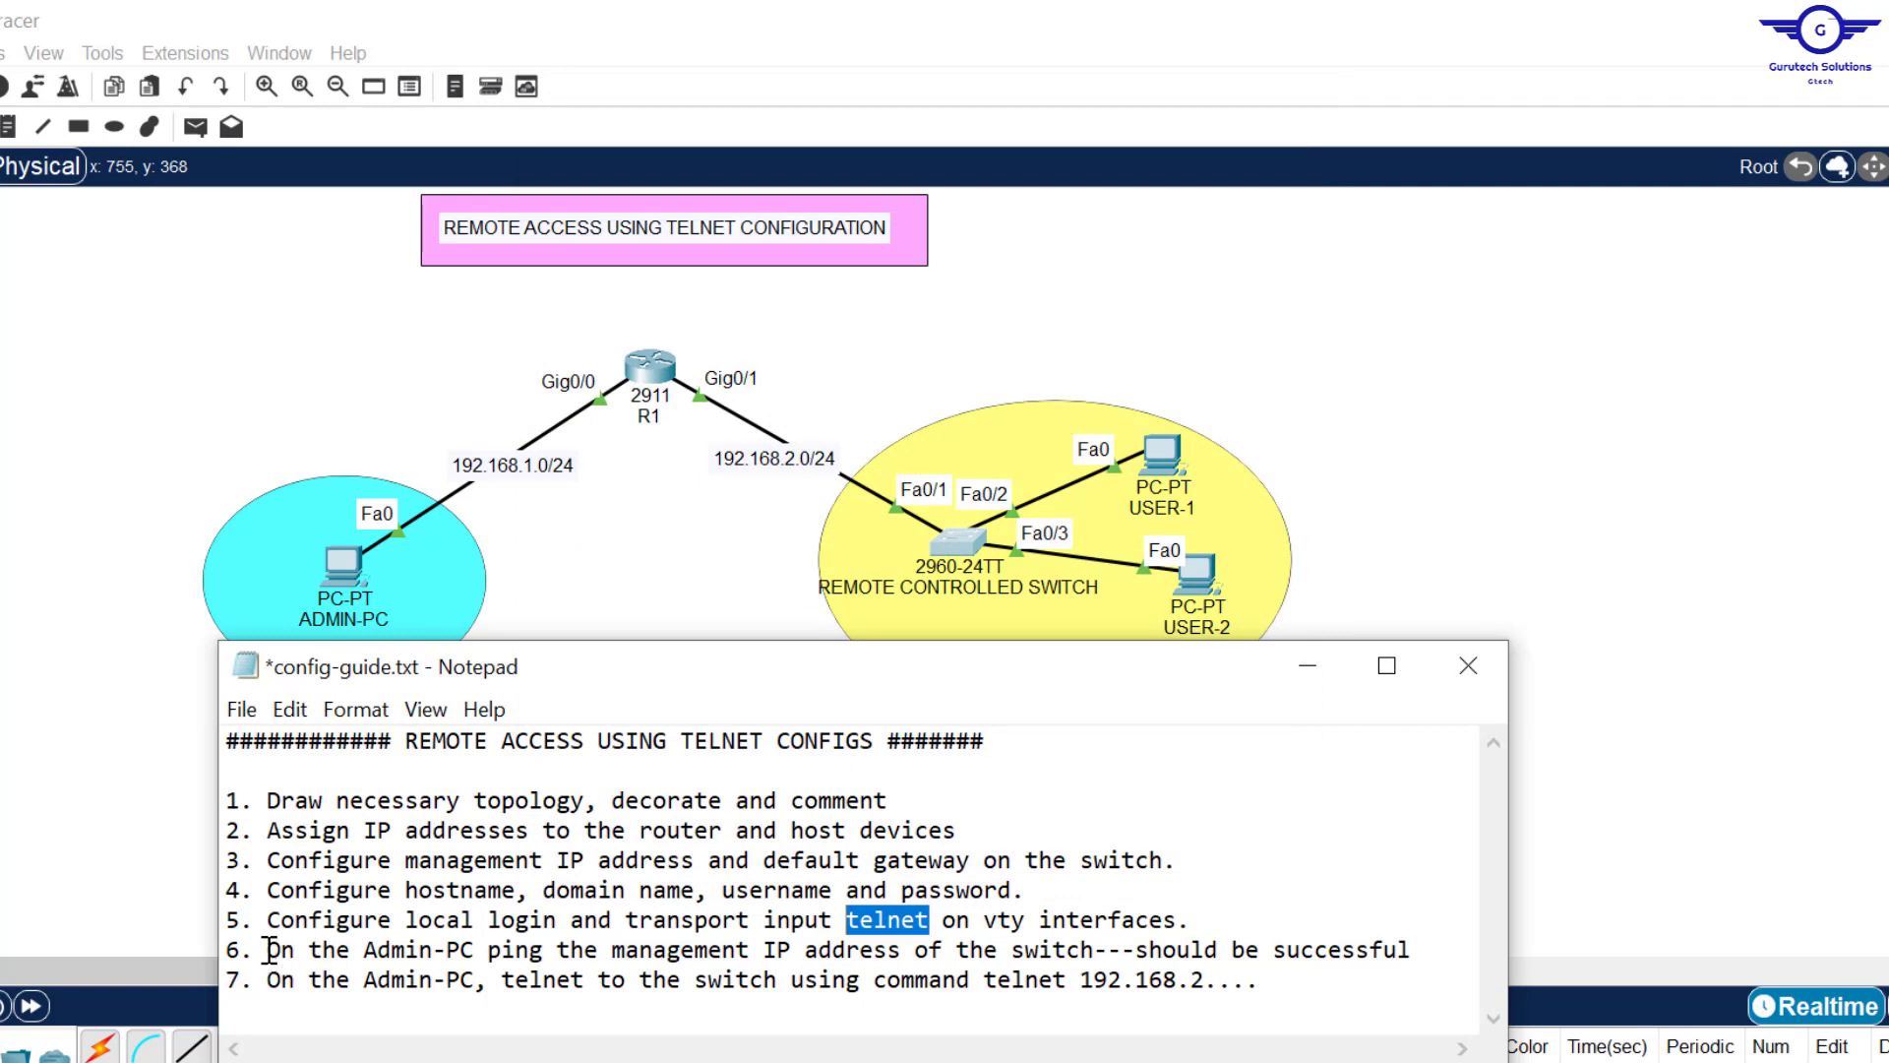
# Step: Mark checklist step 6, review the switch's management address command, and close its CLI window
pyautogui.moveTo(268, 950); pyautogui.dragTo(1475, 958)
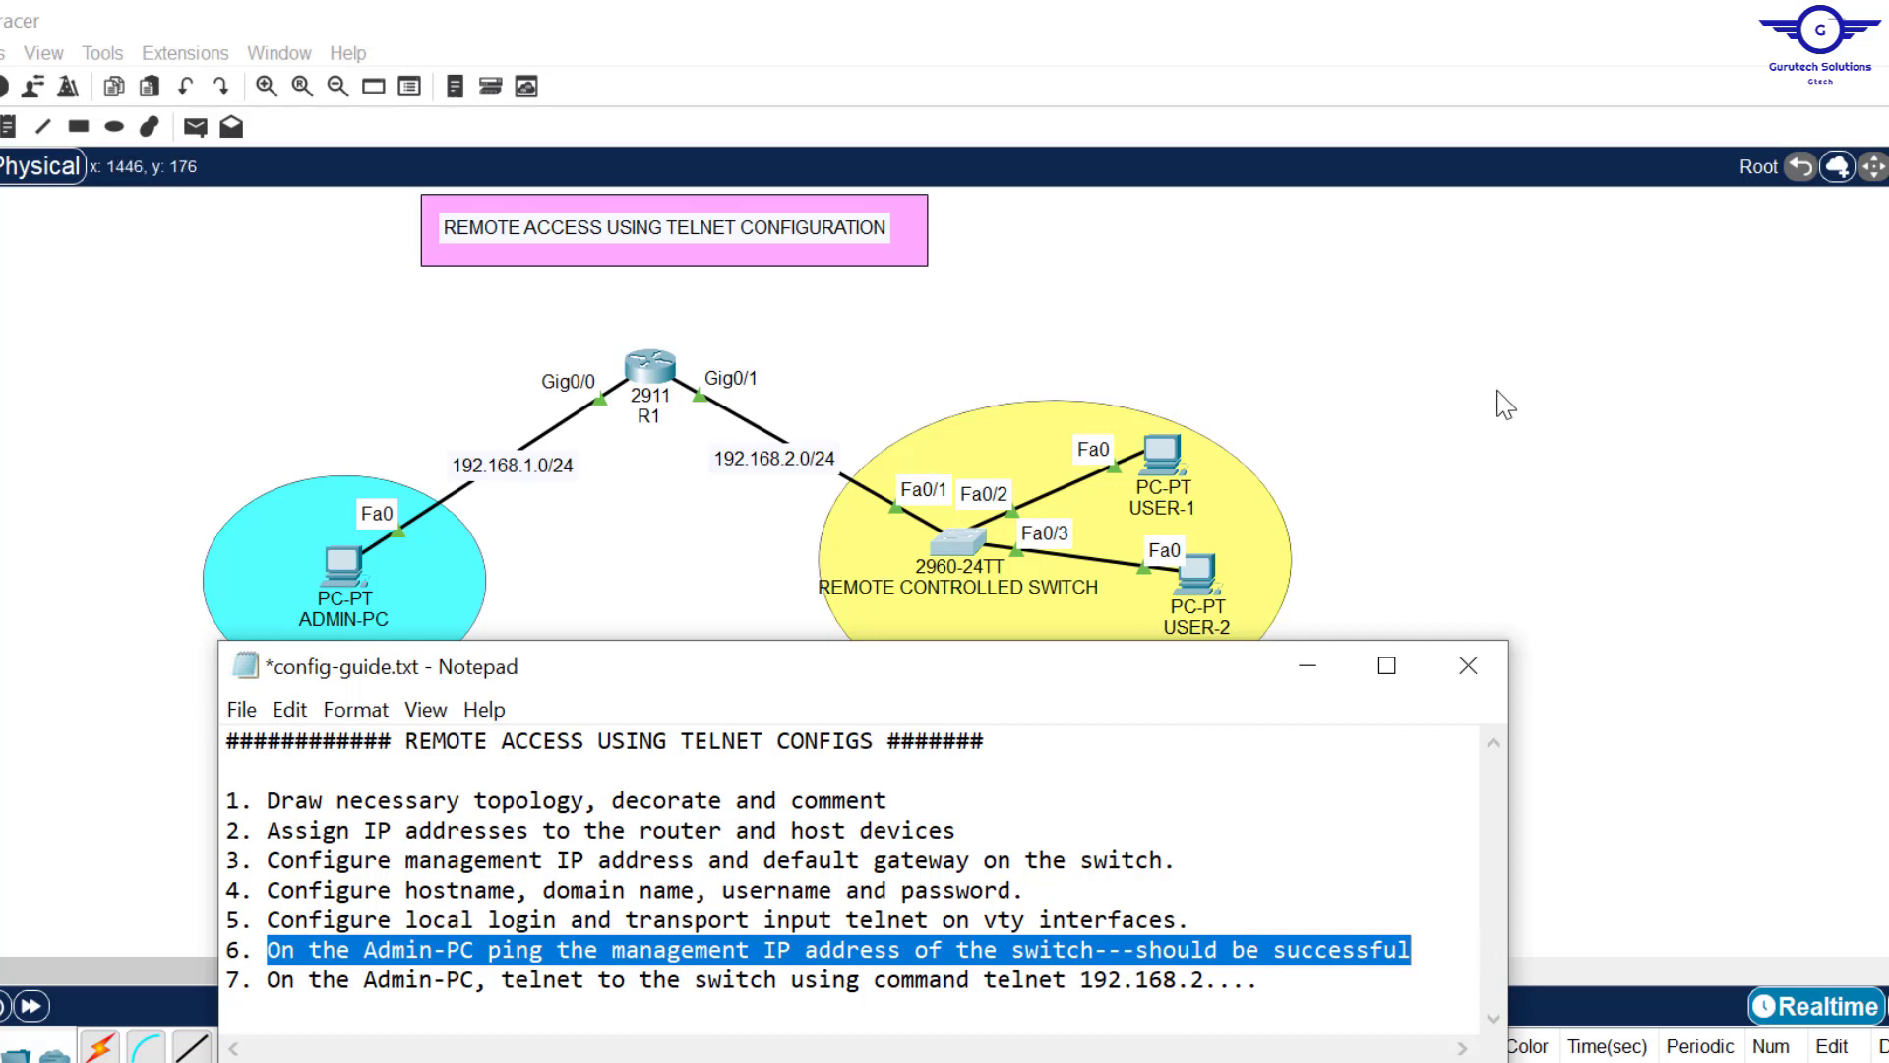
pyautogui.click(1653, 414)
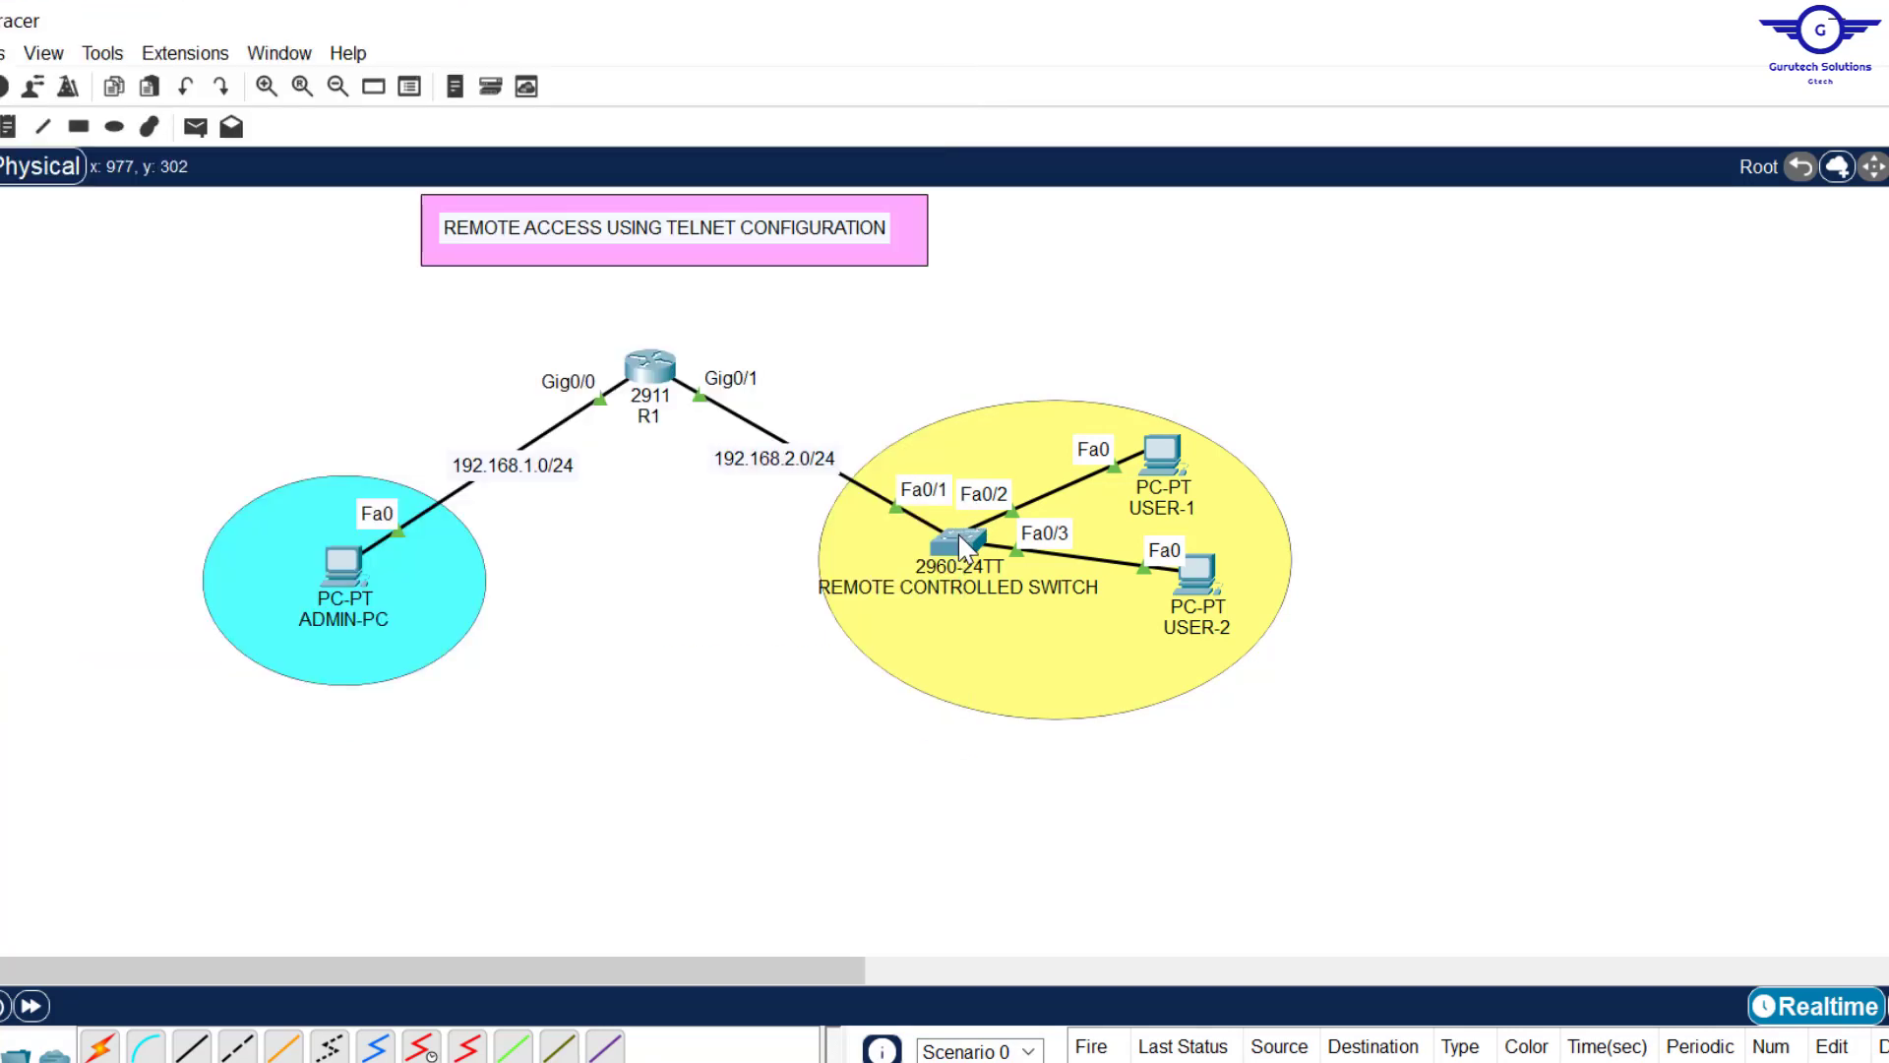
pyautogui.click(960, 547)
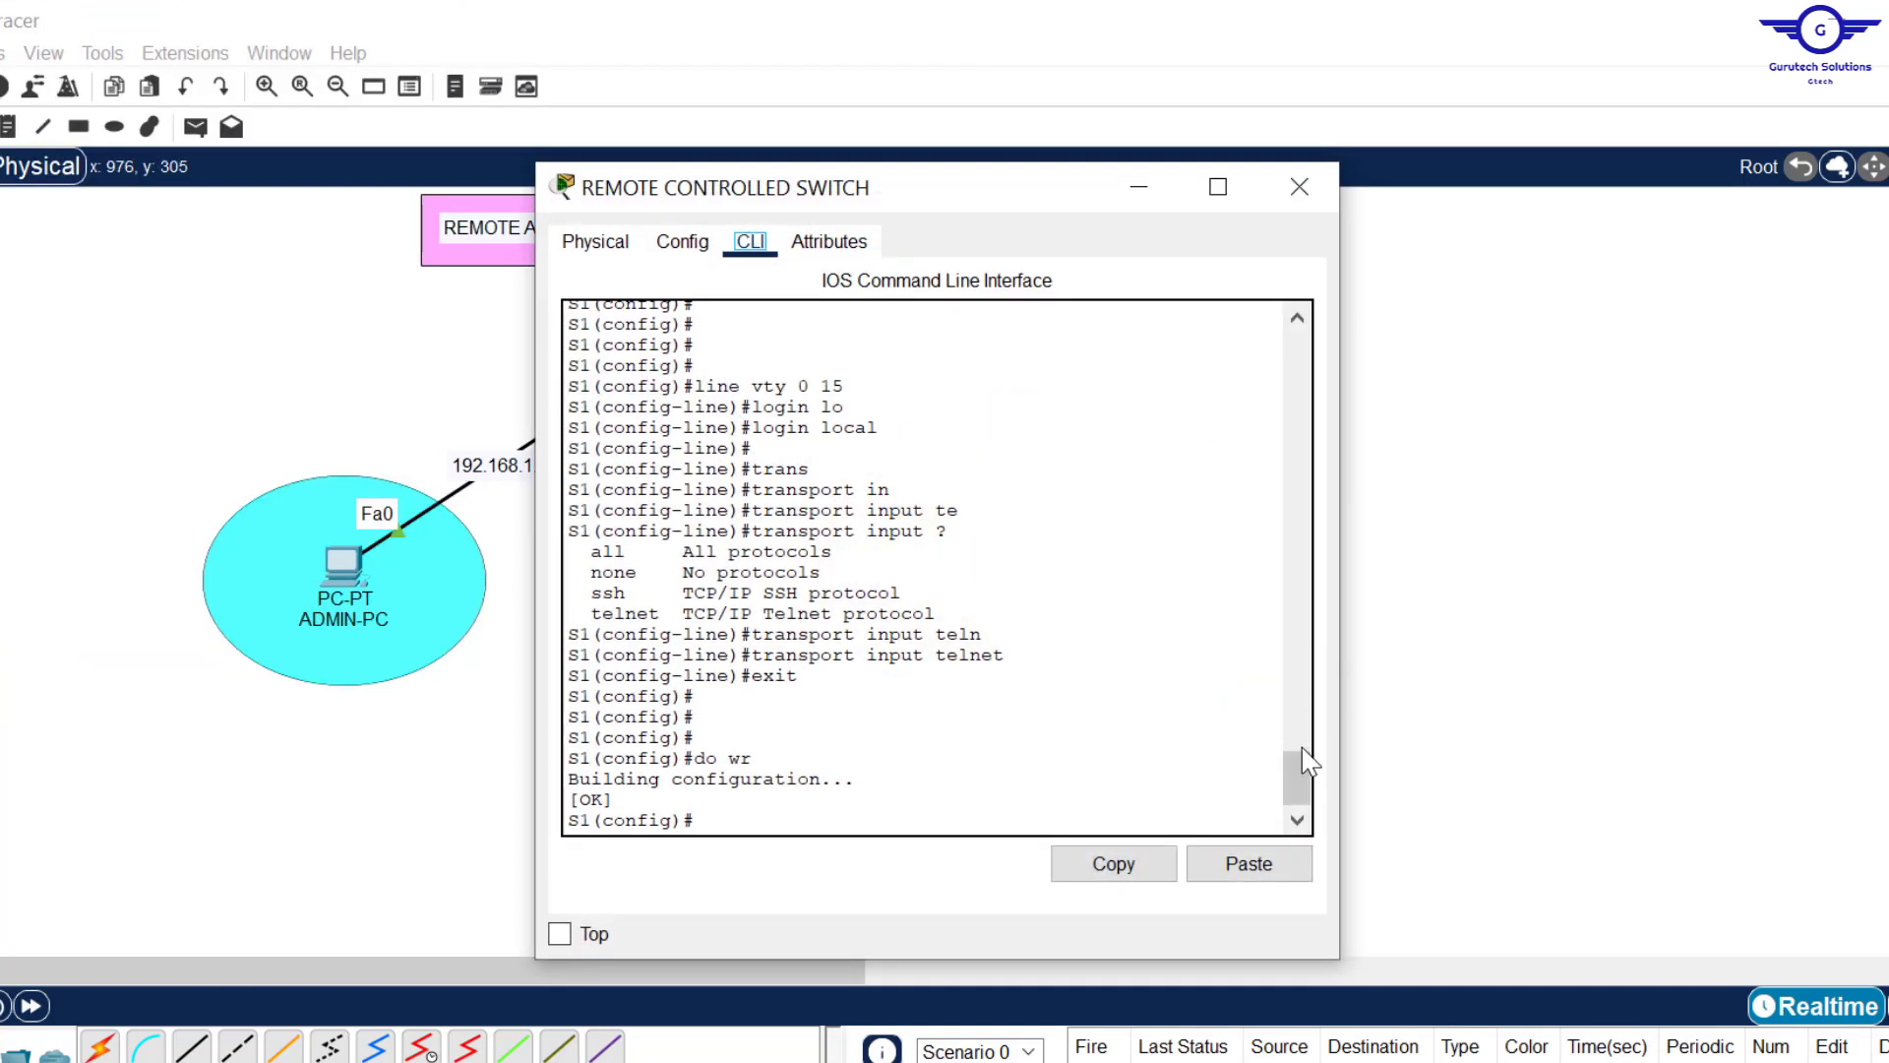
pyautogui.moveTo(1300, 782); pyautogui.dragTo(1304, 716)
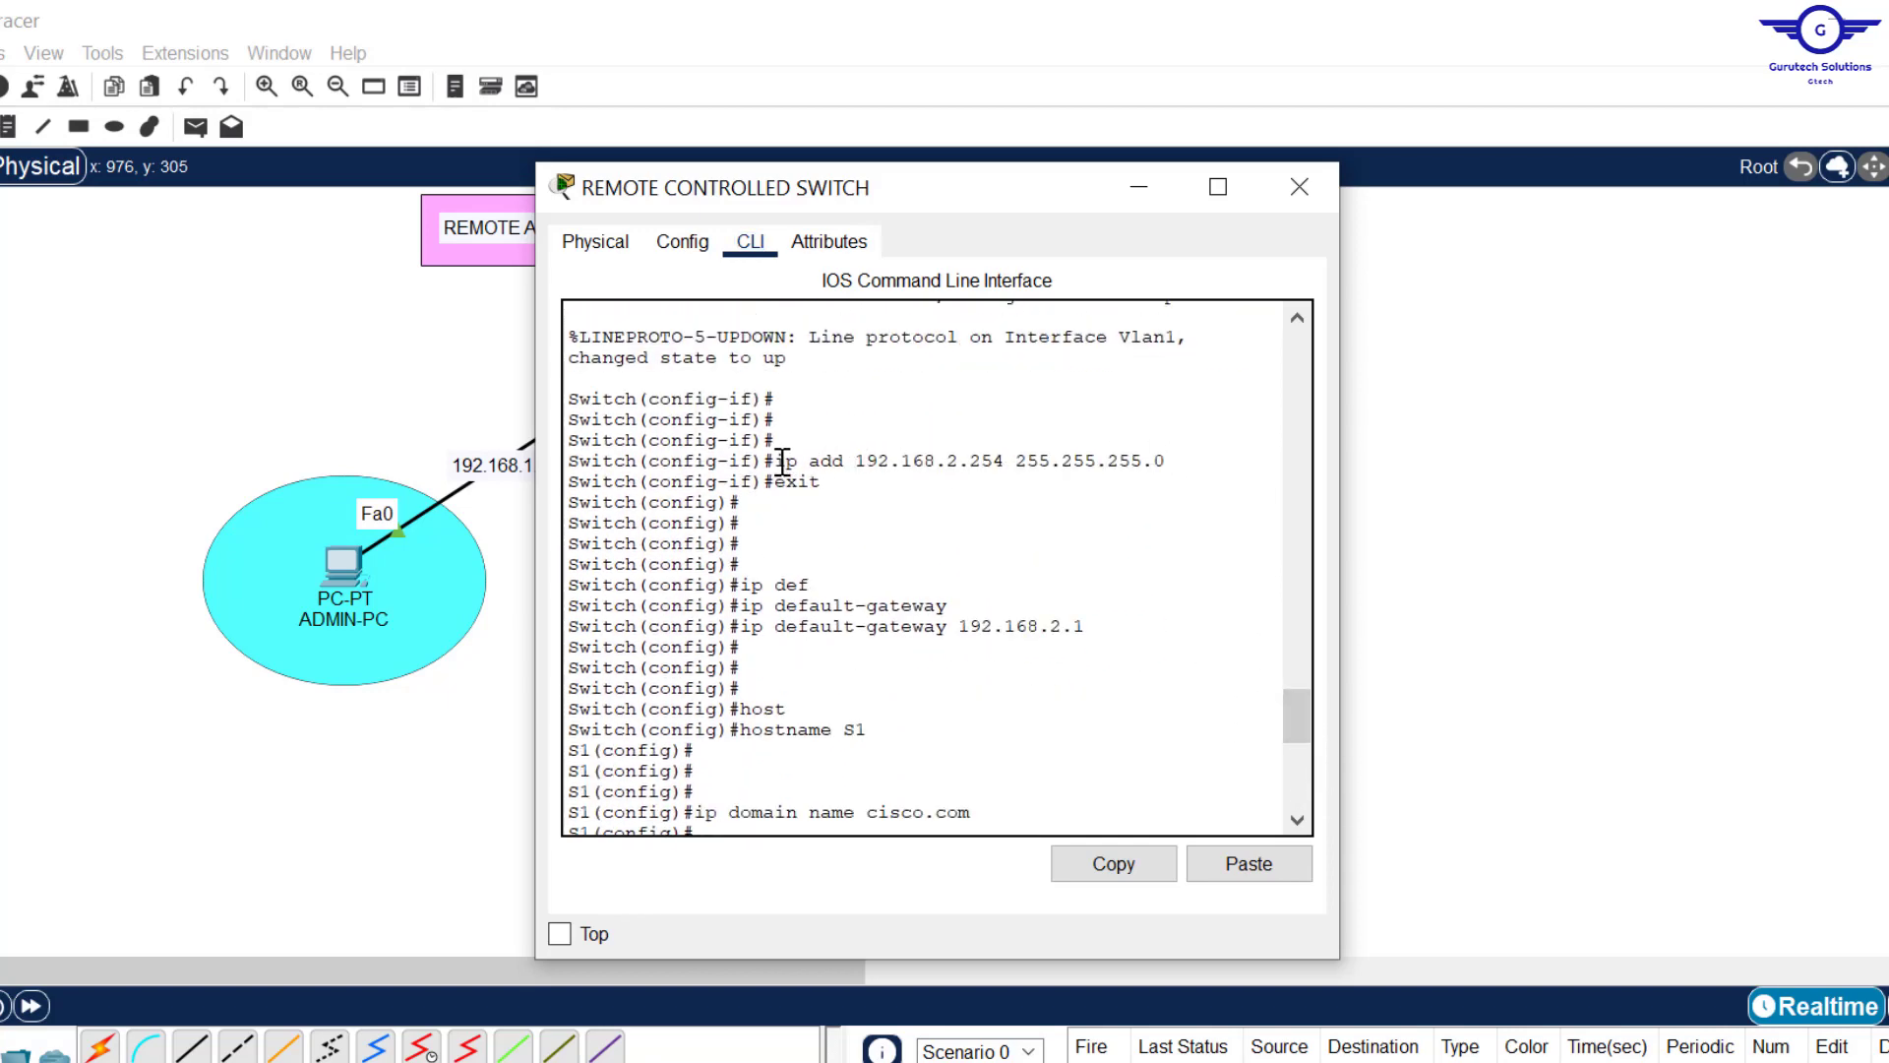
pyautogui.moveTo(774, 460); pyautogui.dragTo(1177, 462)
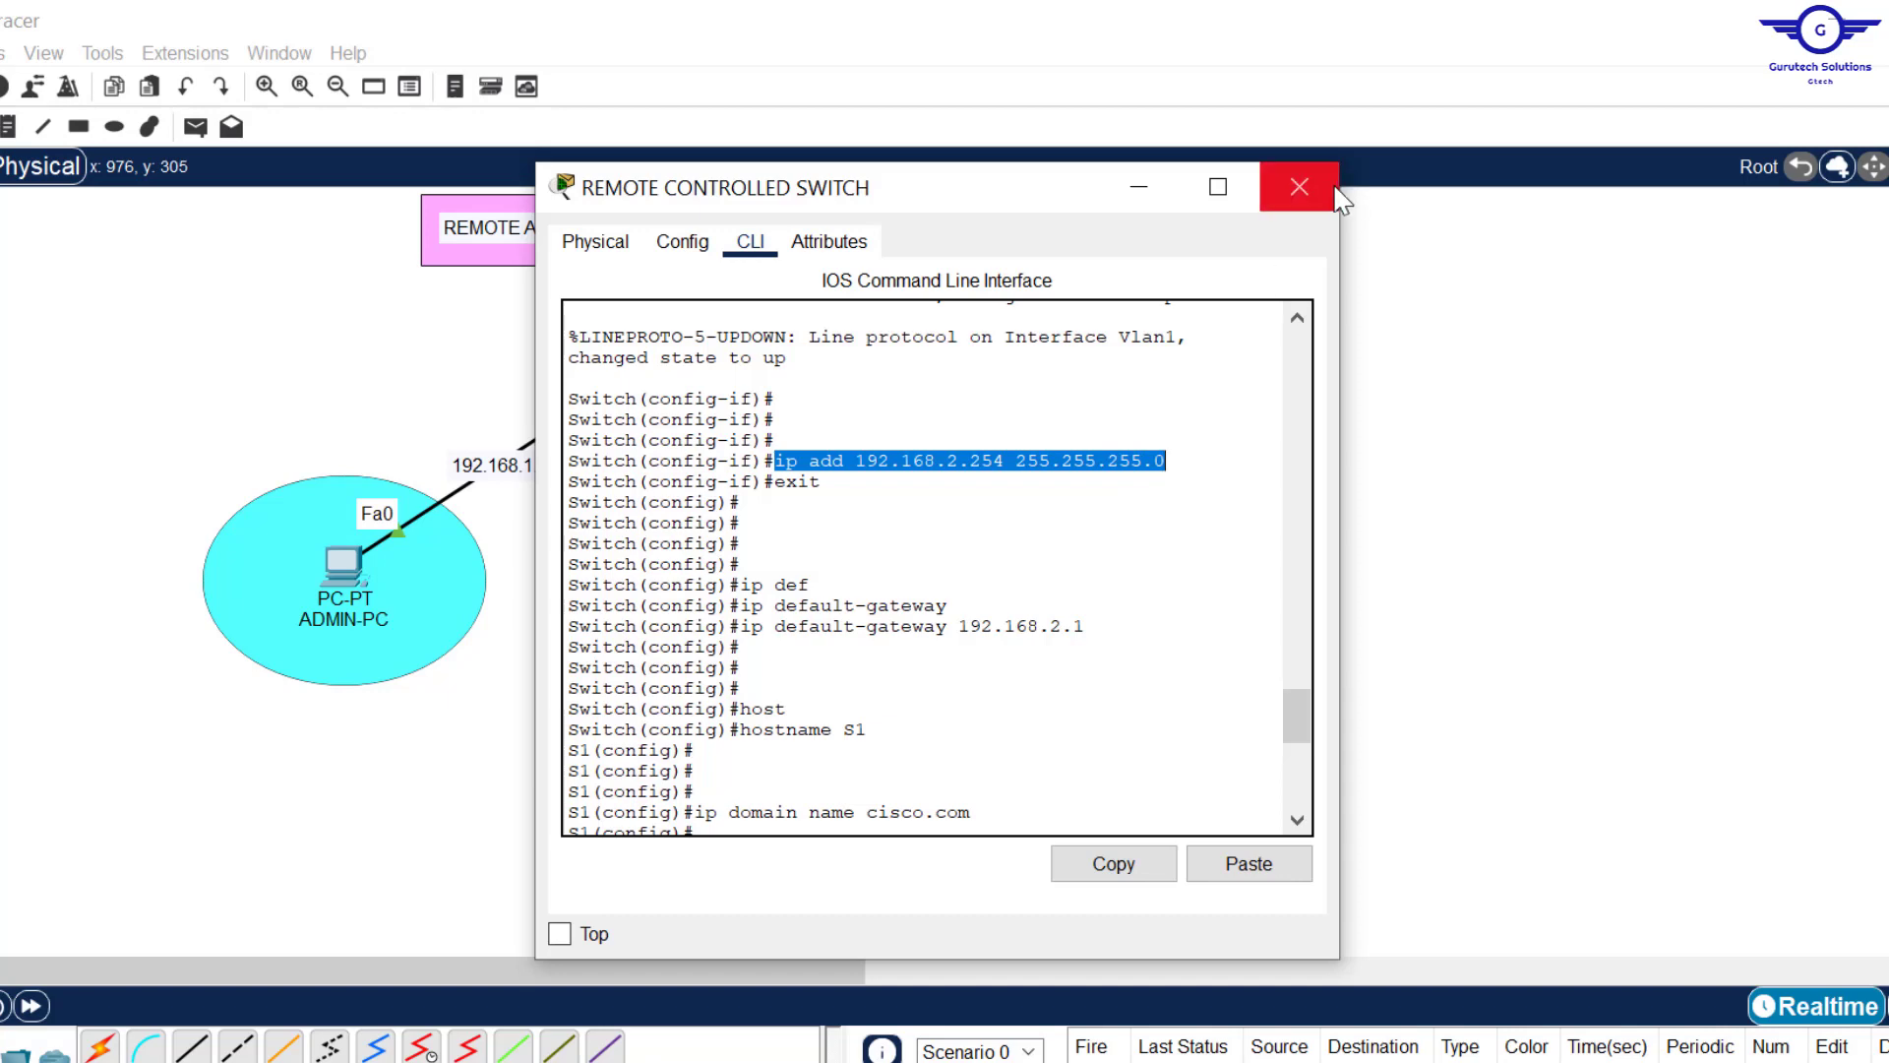
pyautogui.click(1299, 187)
pyautogui.click(334, 590)
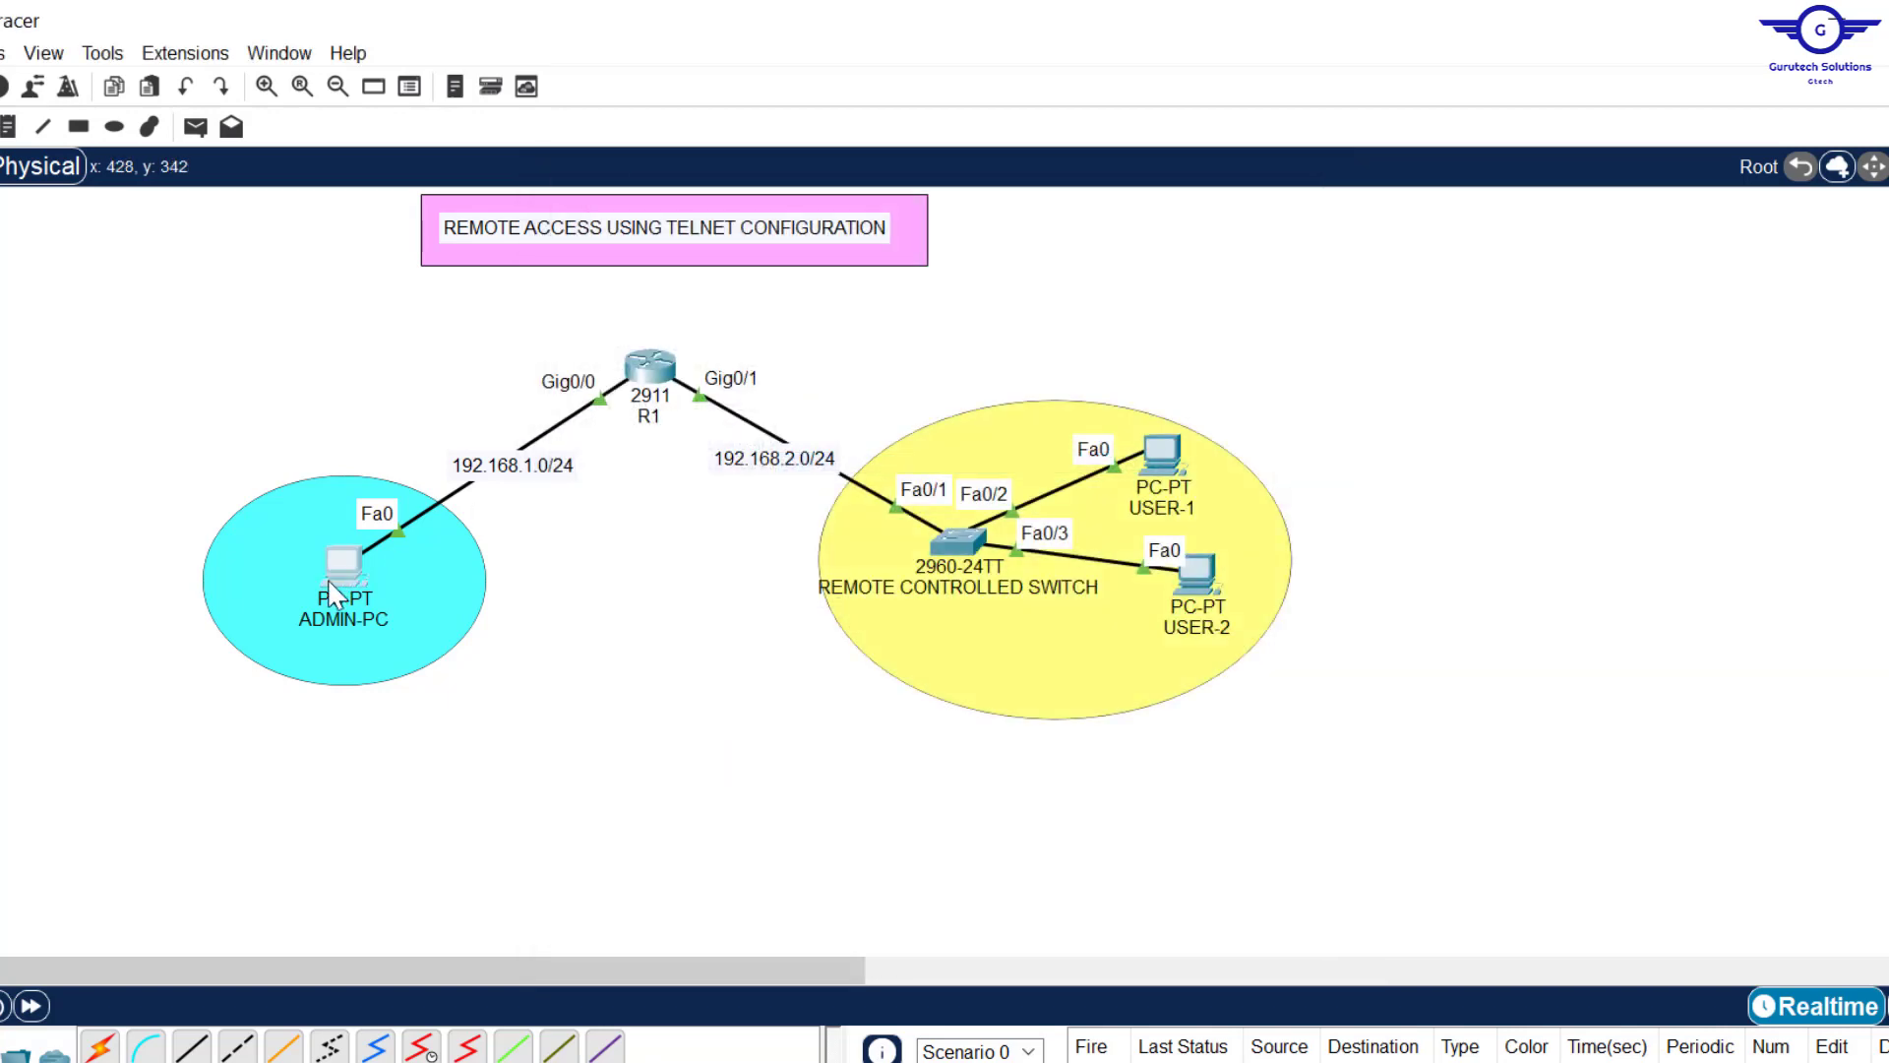
# Step: Ping 192.168.2.254 from ADMIN-PC, rerunning after two timeouts until four replies return with 0% loss
pyautogui.click(1070, 366)
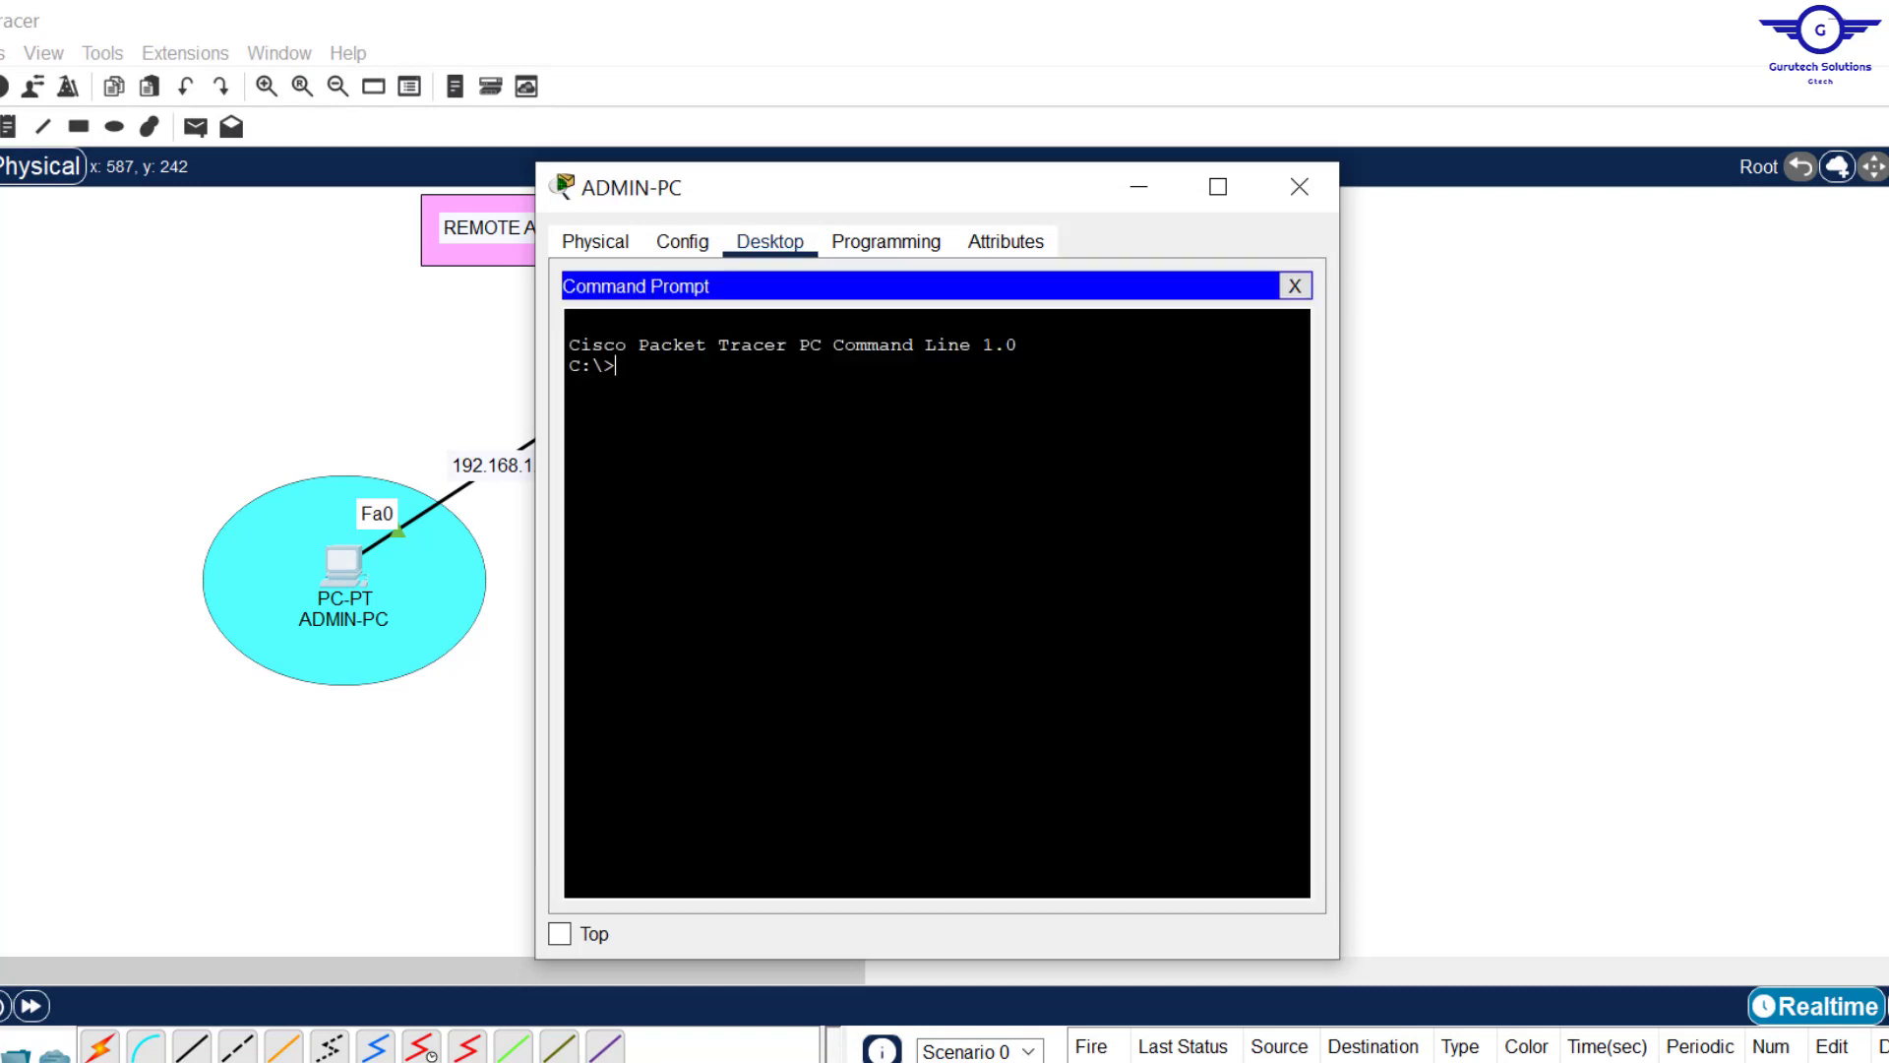
pyautogui.write('ping 192.168.2.254')
pyautogui.press('Return')
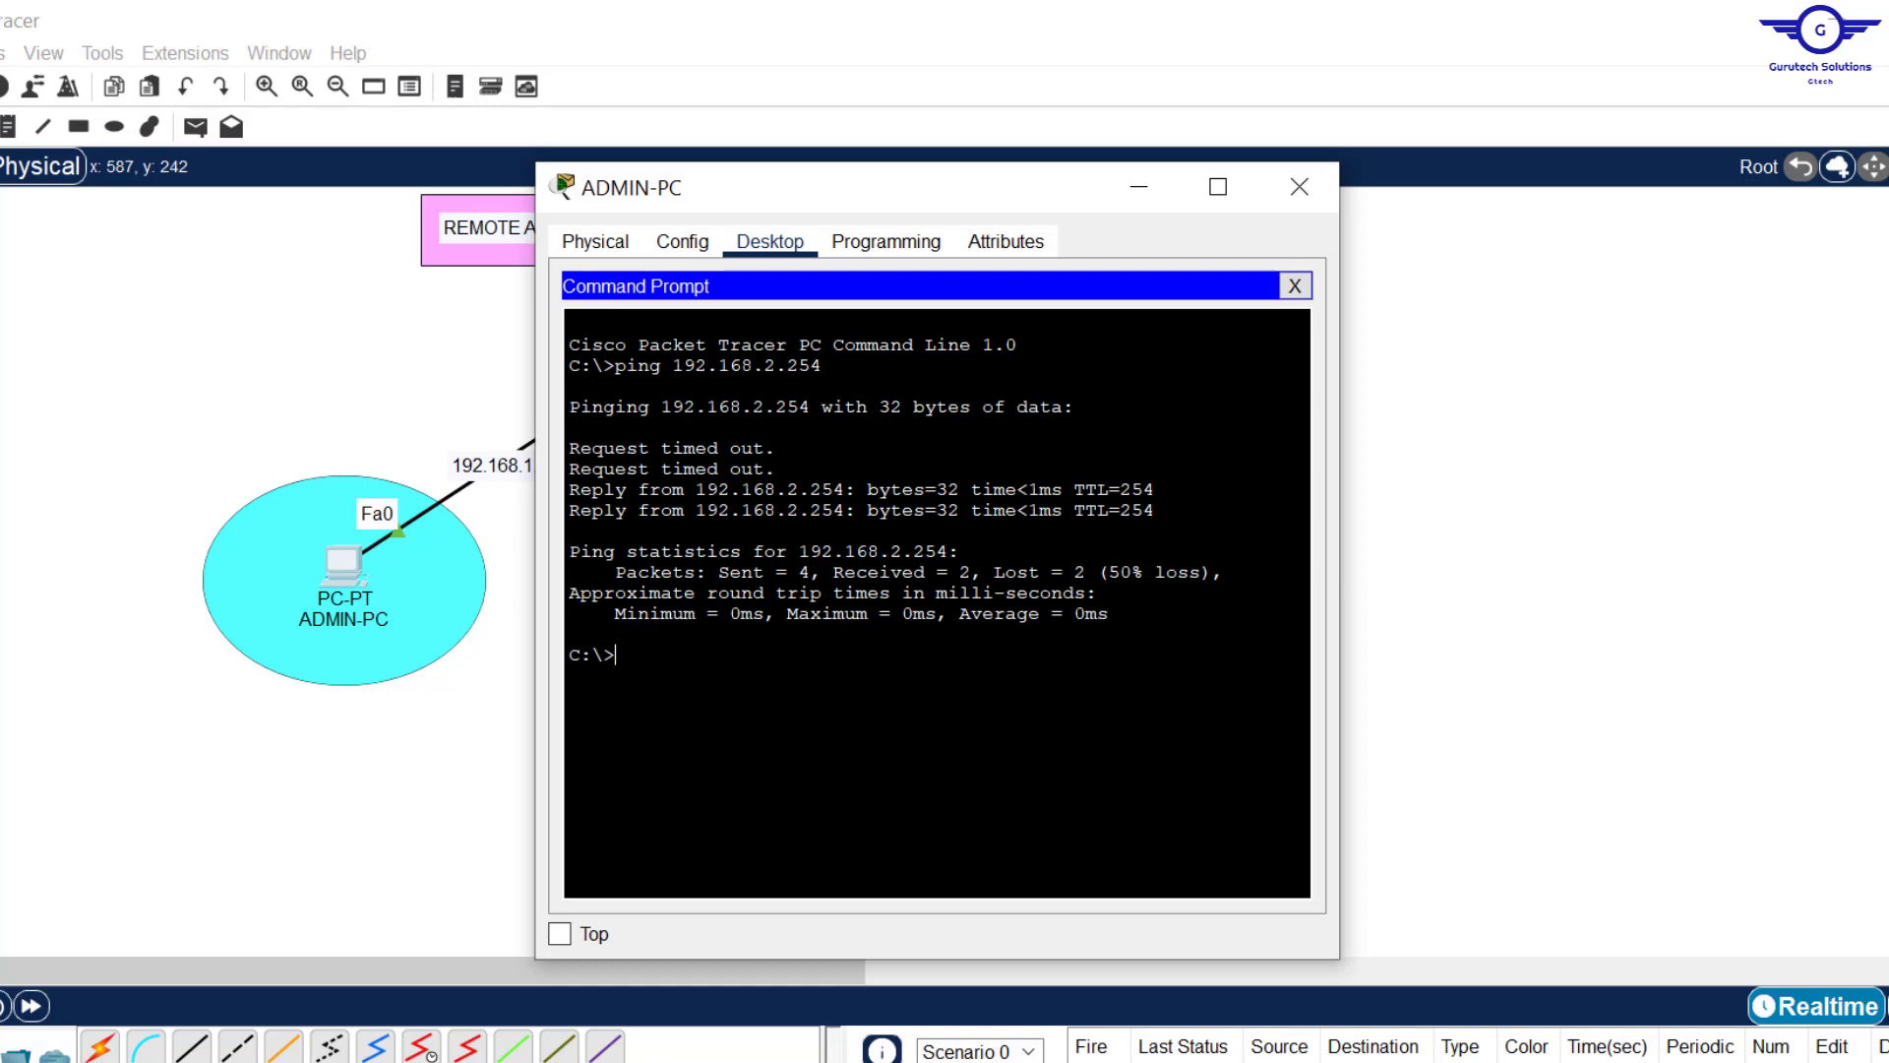
pyautogui.moveTo(777, 472); pyautogui.dragTo(535, 438)
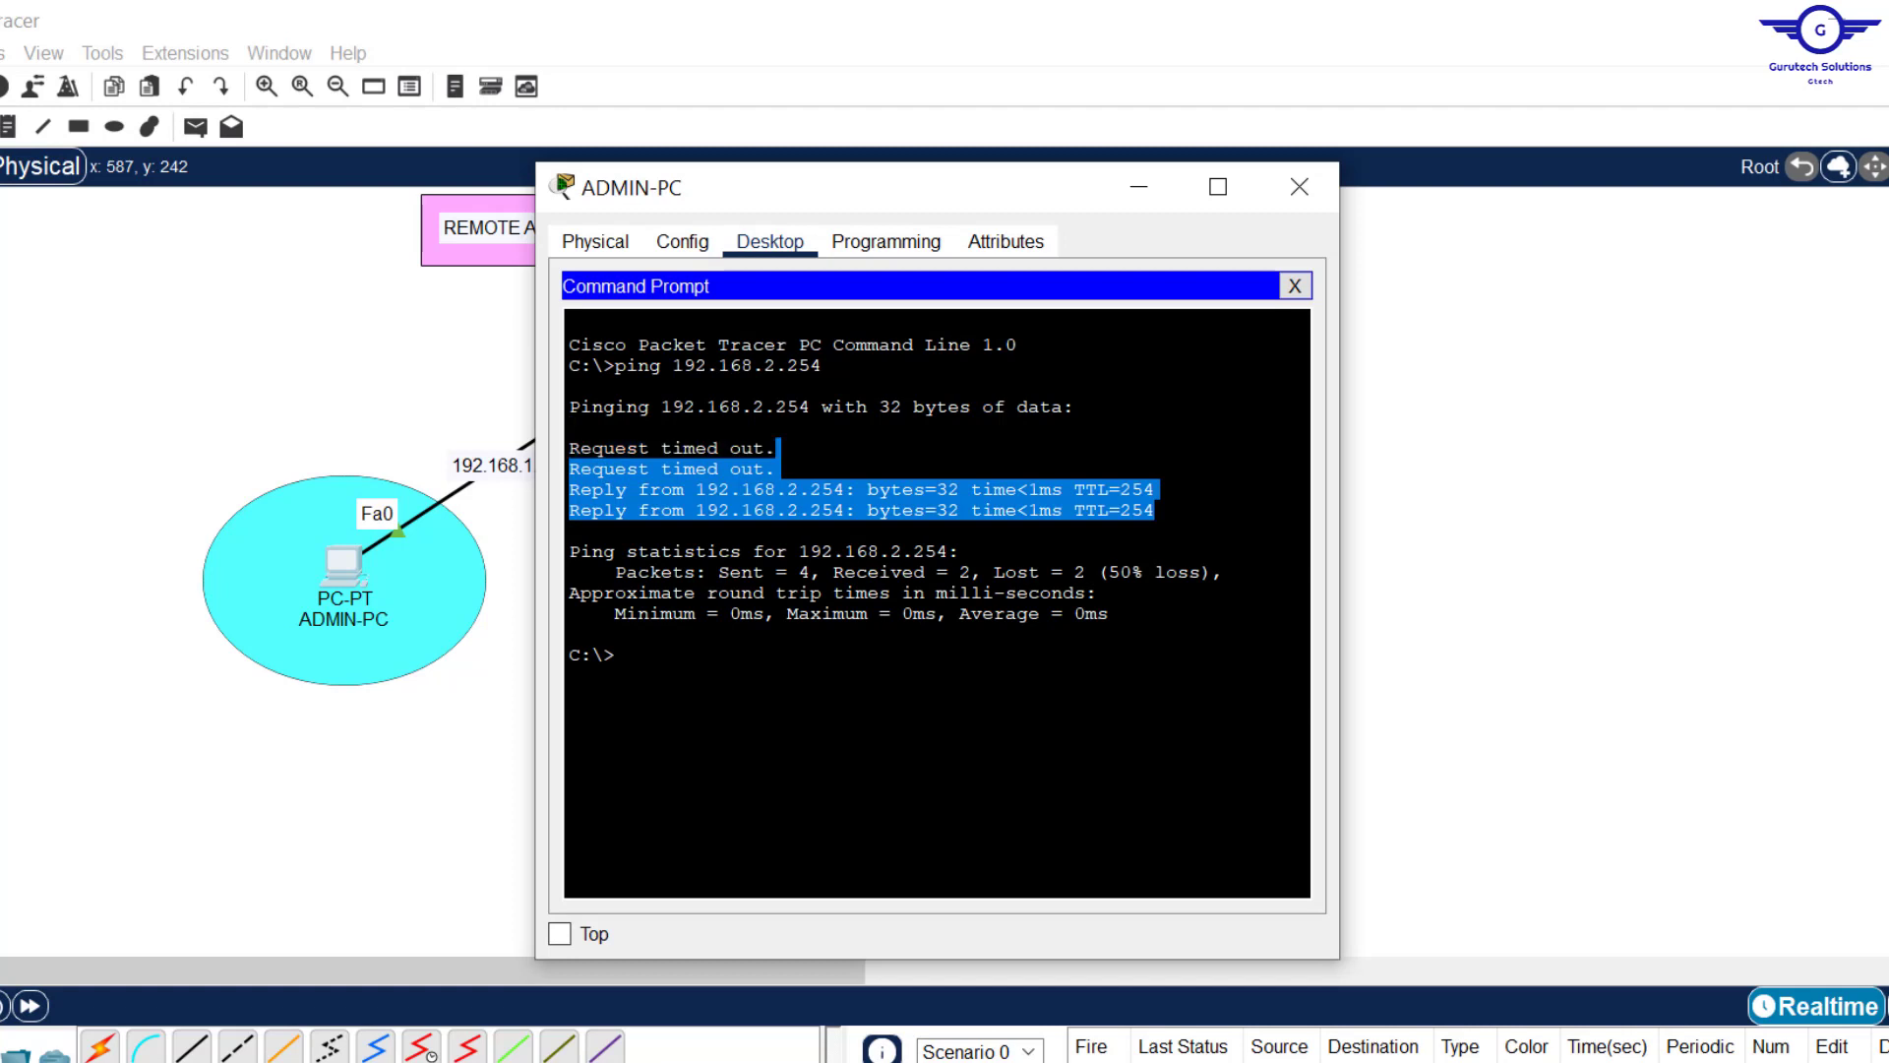
pyautogui.press('Up')
pyautogui.press('Return')
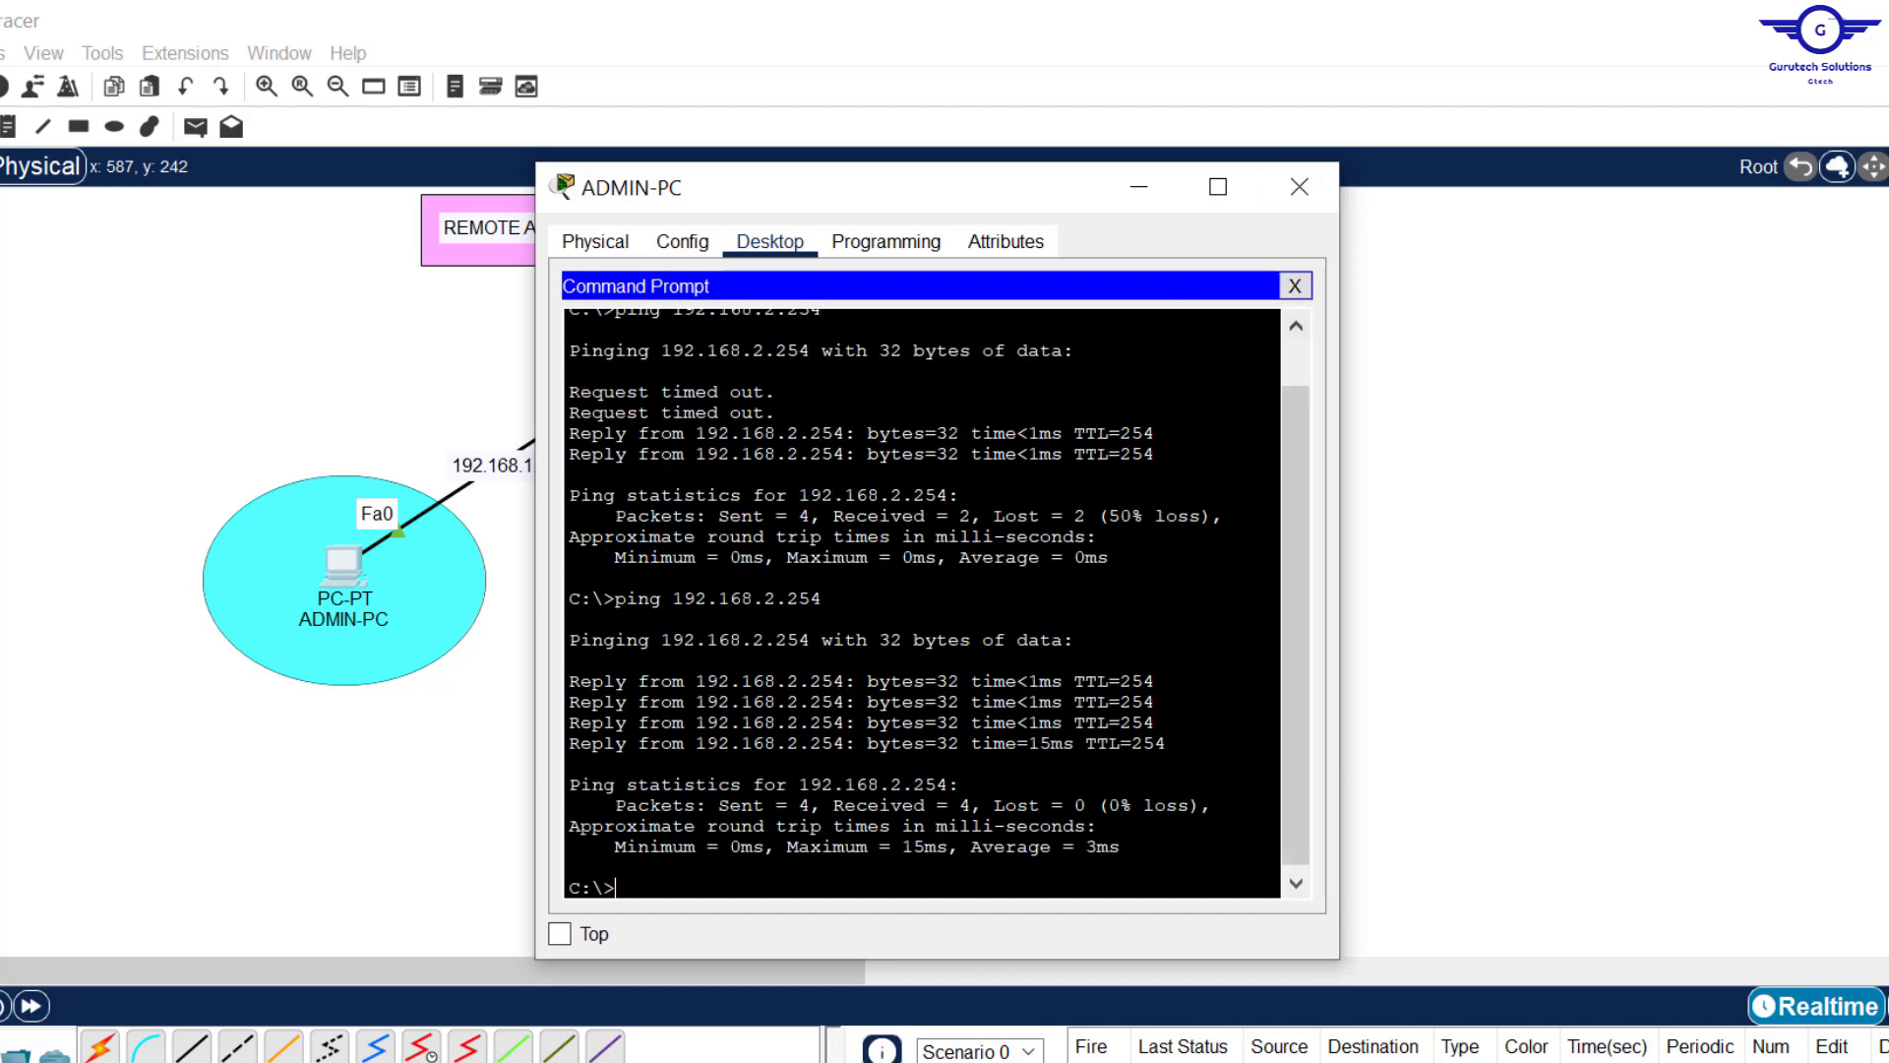
pyautogui.hotkey('alt', 'Tab')
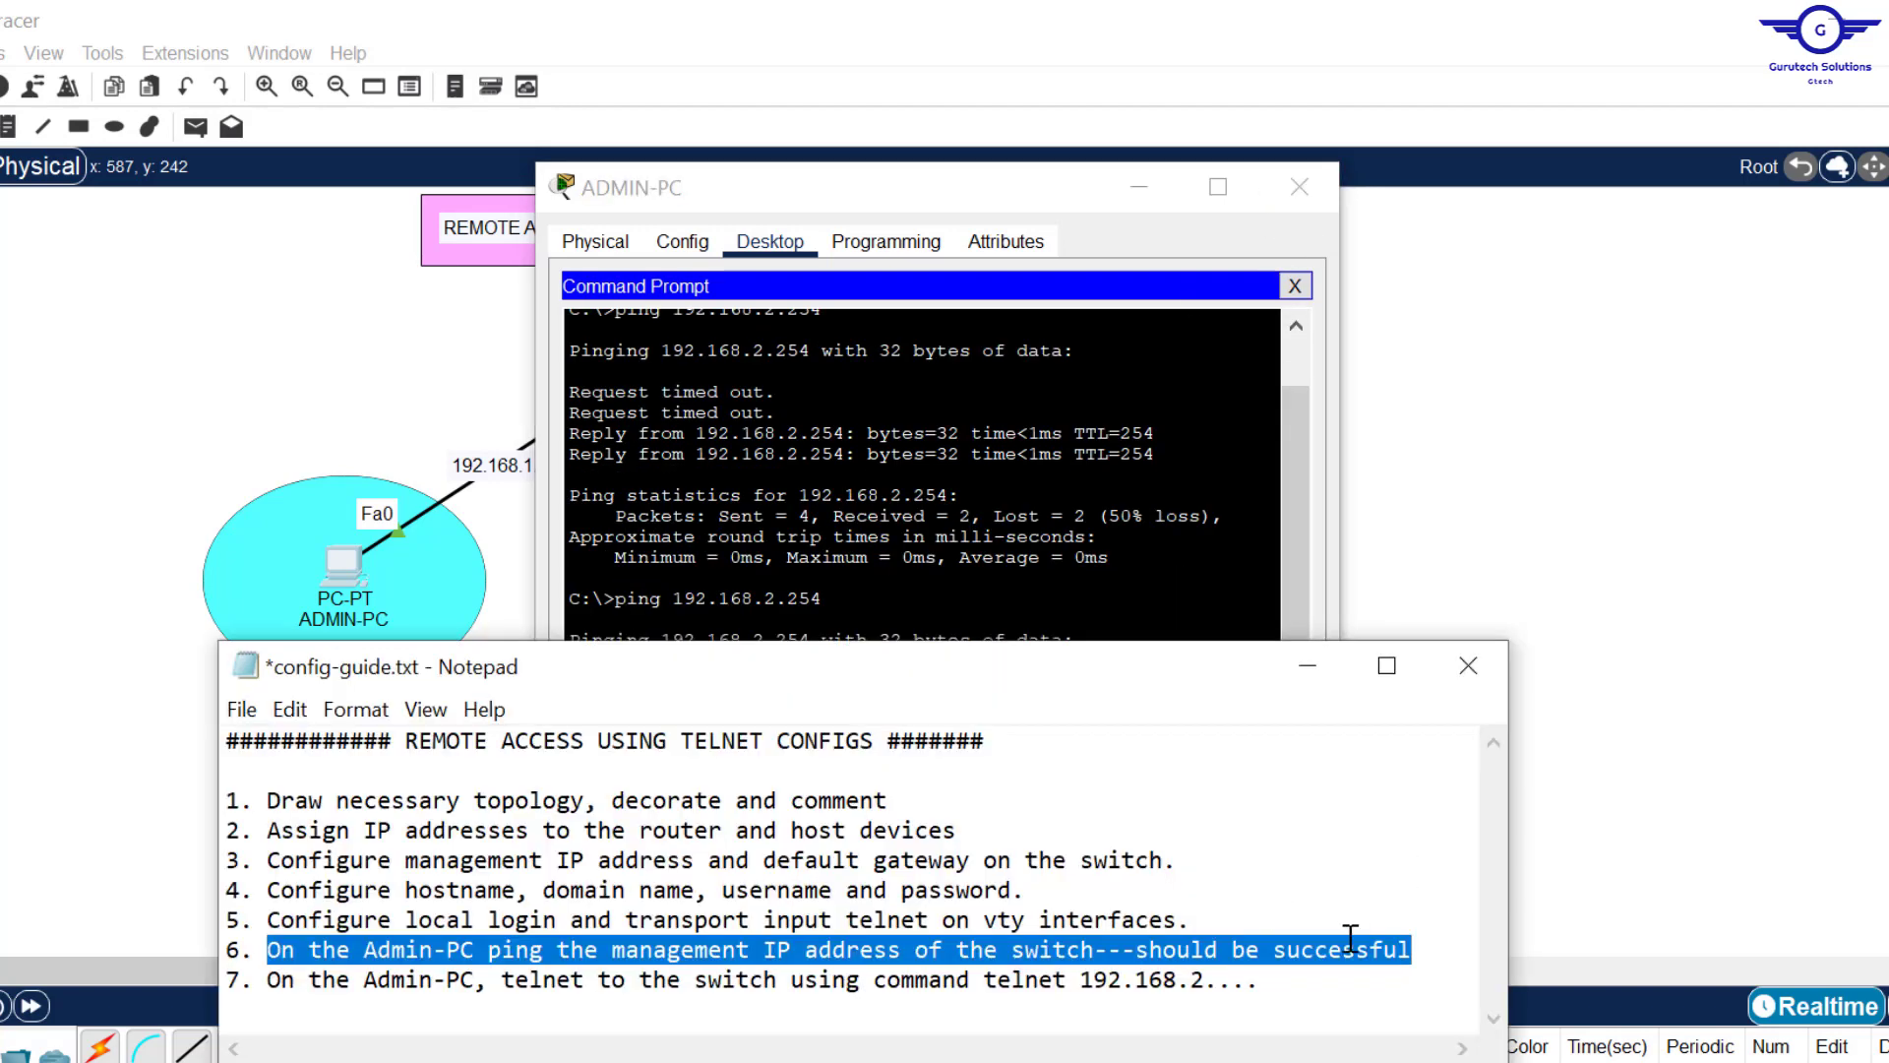
# Step: Copy the switch address from step 7 of the config guide
pyautogui.click(1370, 951)
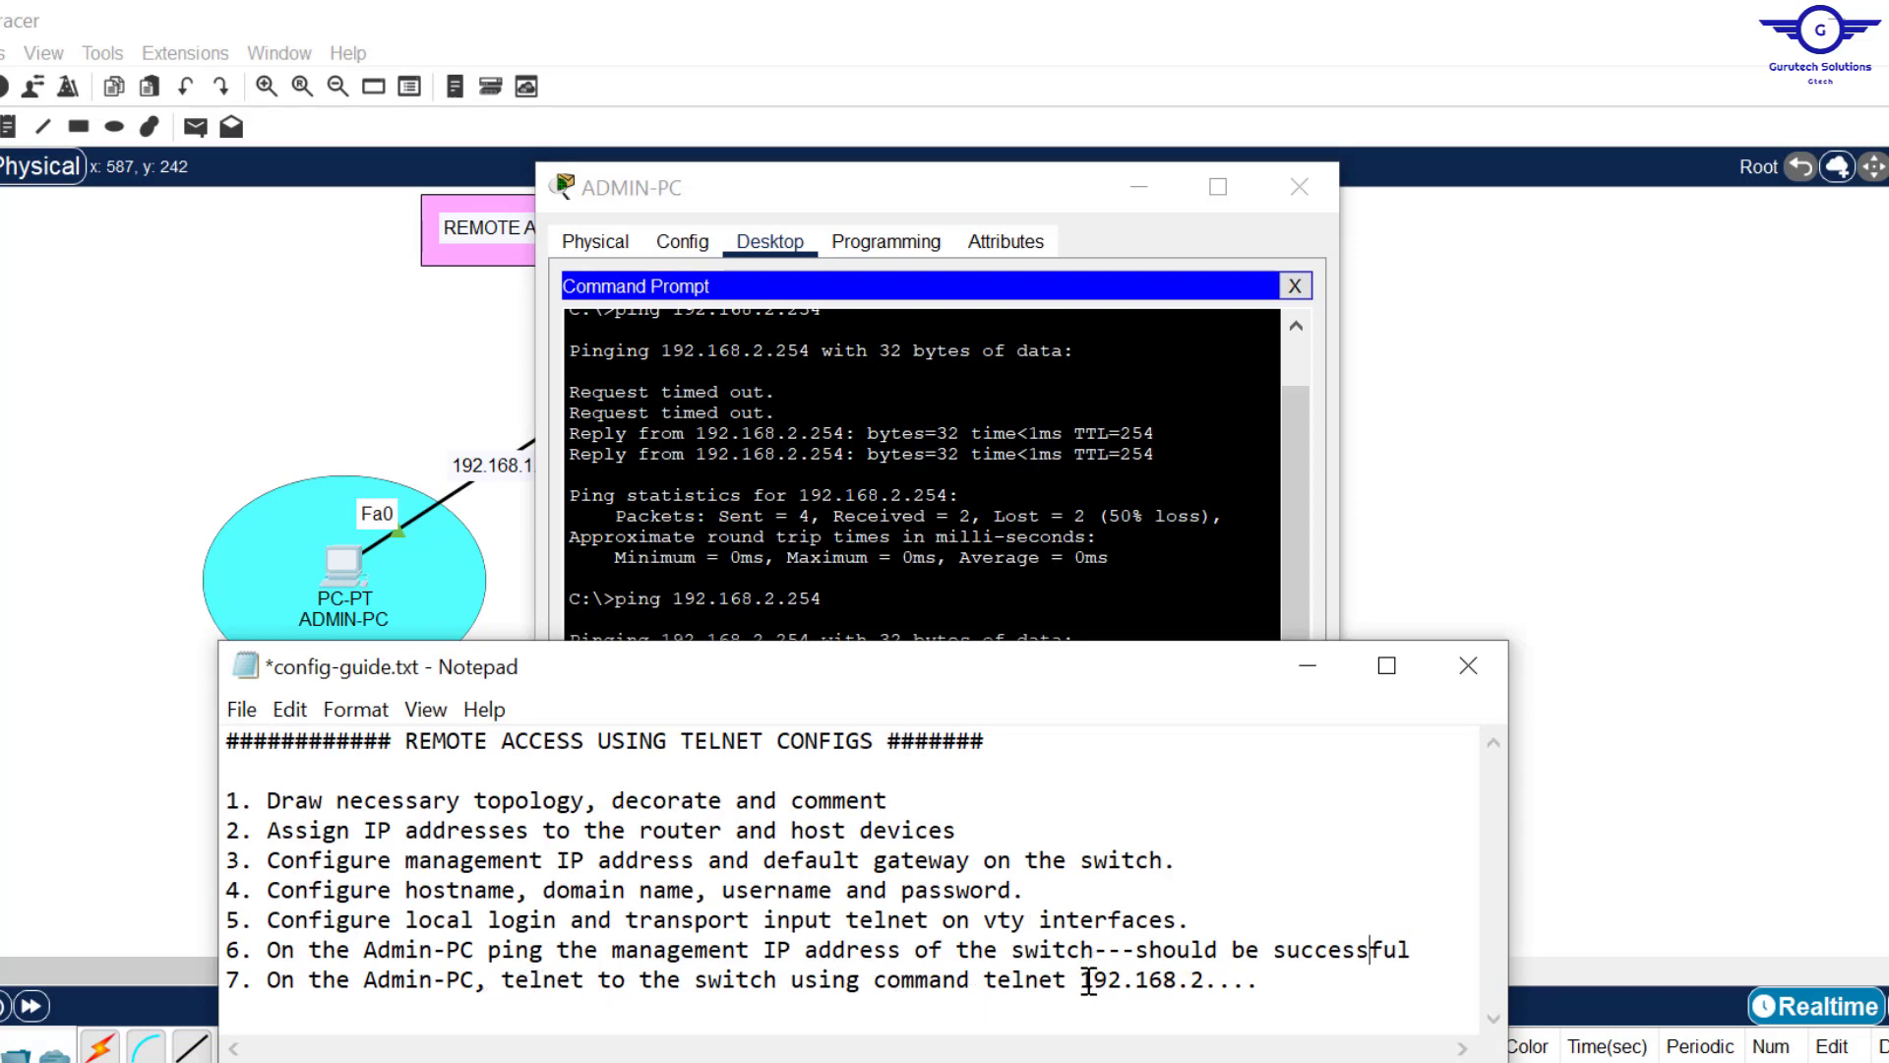
pyautogui.moveTo(1081, 981); pyautogui.dragTo(1260, 983)
pyautogui.hotkey('ctrl', 'c')
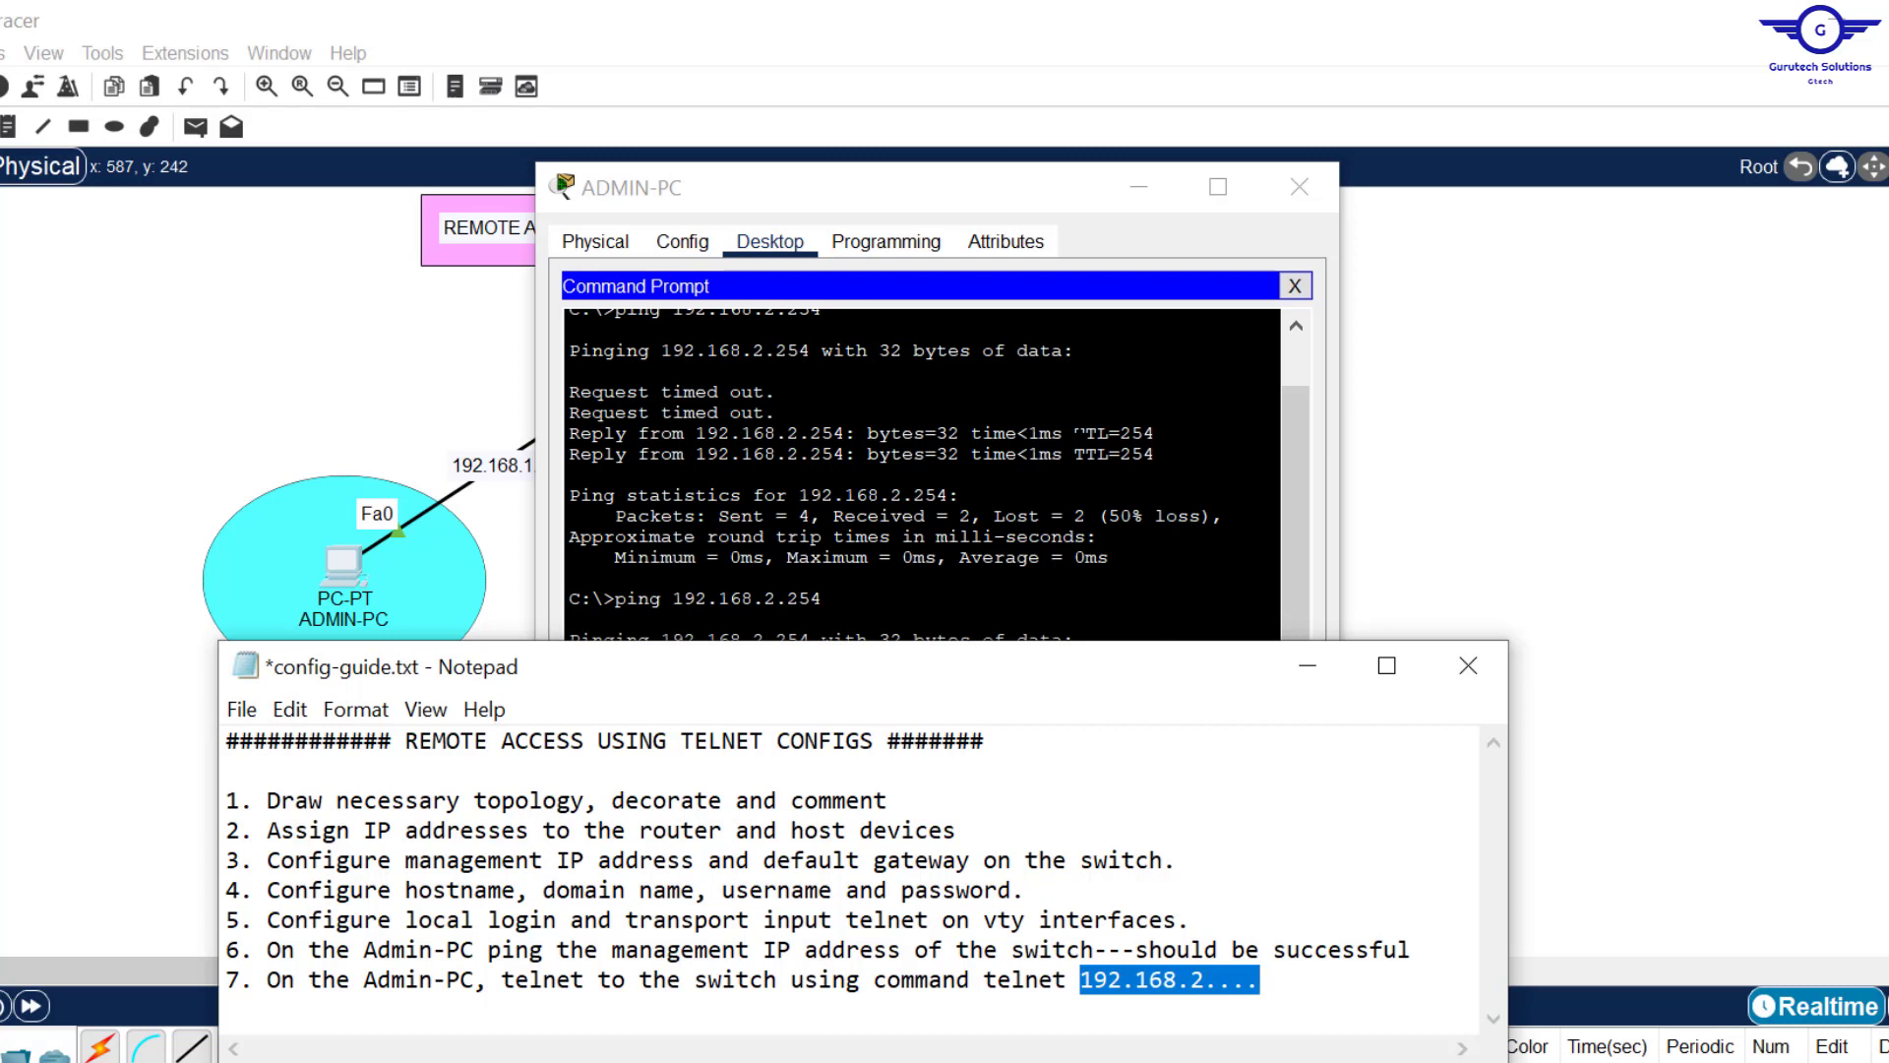
# Step: Begin typing telnet at ADMIN-PC's prompt, then return to the topology and select ADMIN-PC
pyautogui.hotkey('alt', 'Tab')
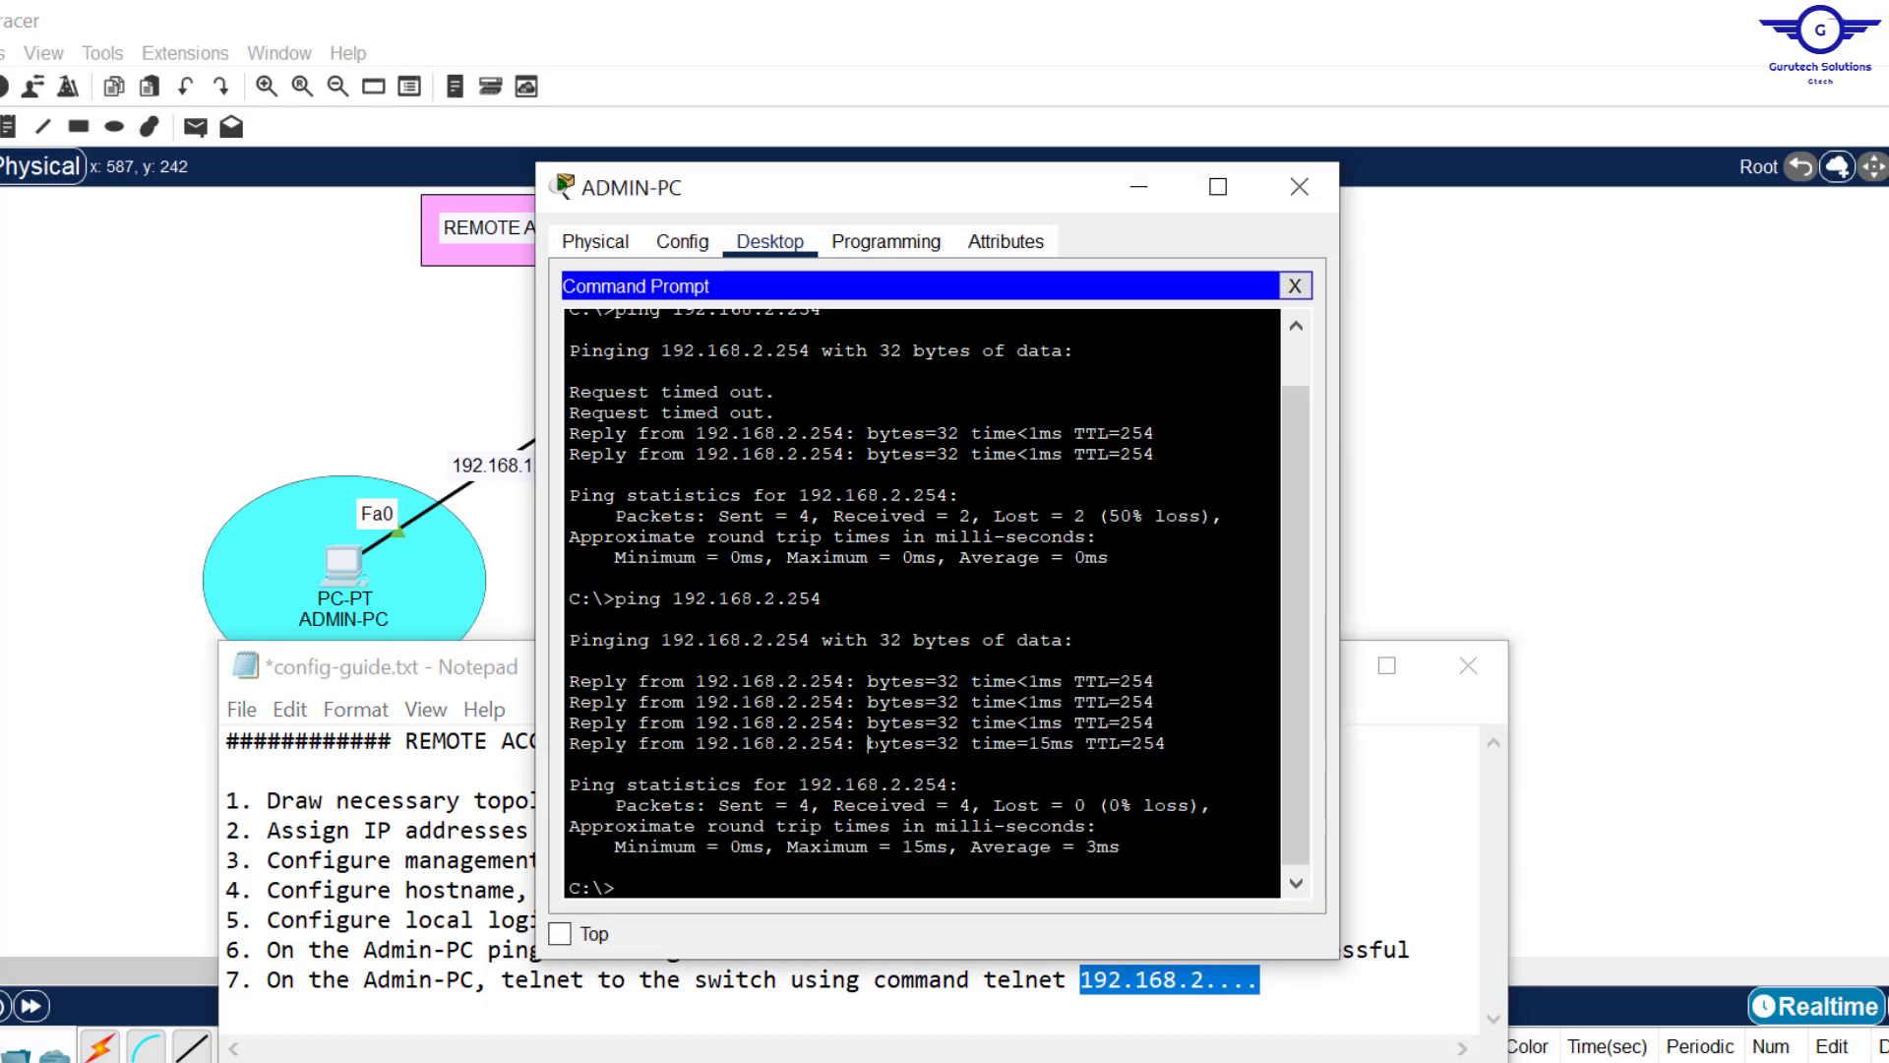
pyautogui.press('Return')
pyautogui.press('Return')
pyautogui.press('Return')
pyautogui.press('Return')
pyautogui.press('Return')
pyautogui.press('Return')
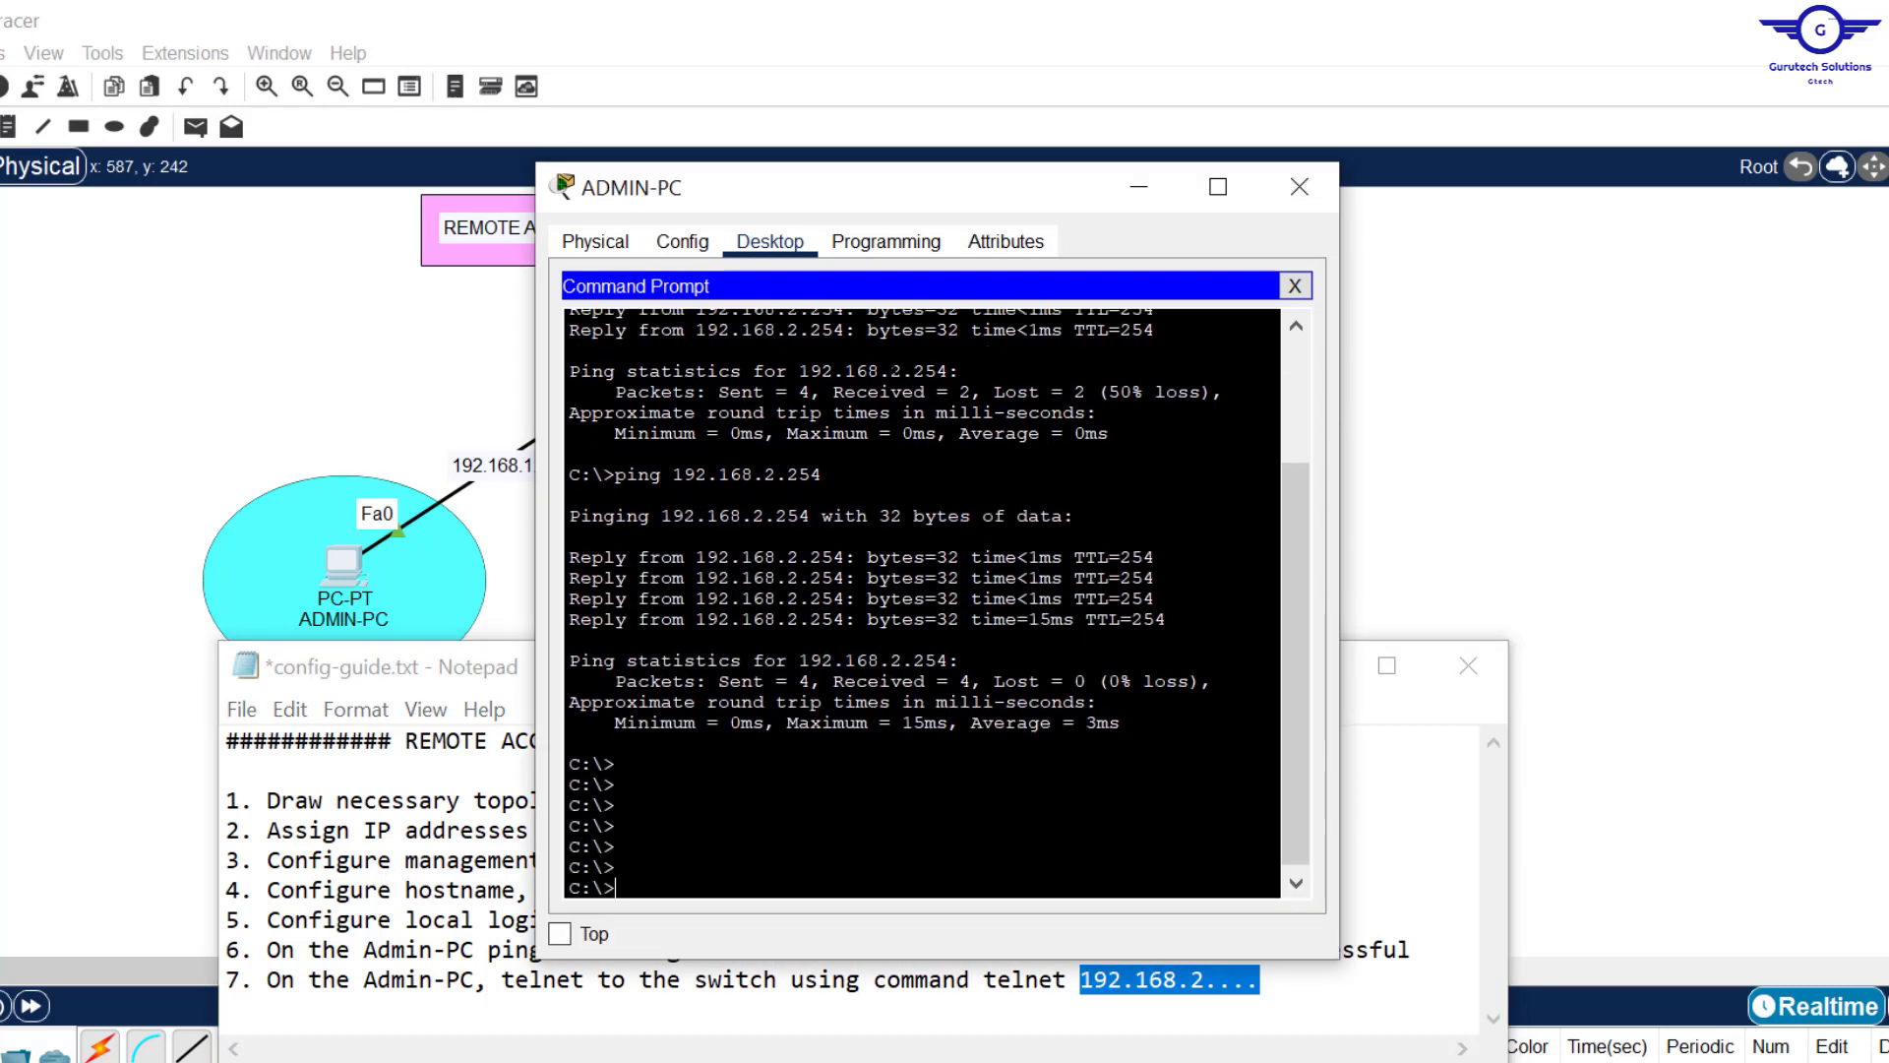
pyautogui.moveTo(888, 197); pyautogui.dragTo(819, 128)
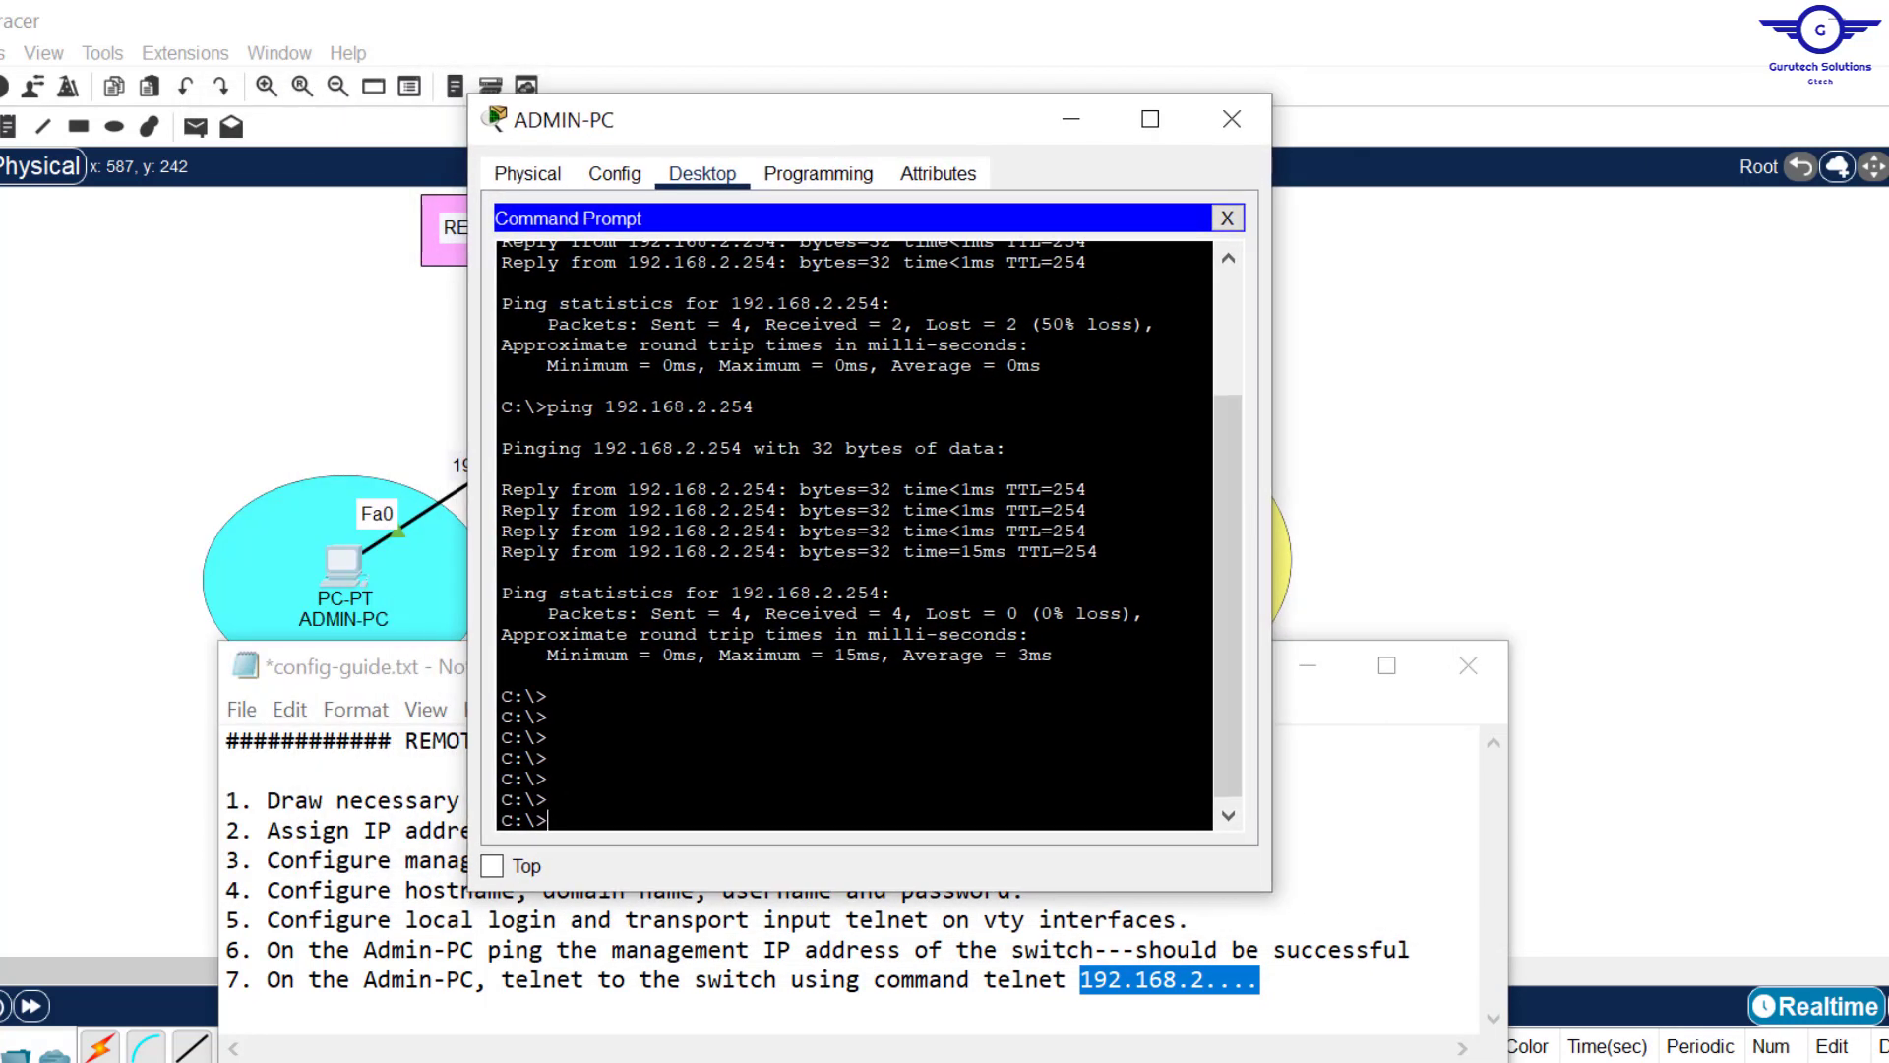
pyautogui.write('telnett')
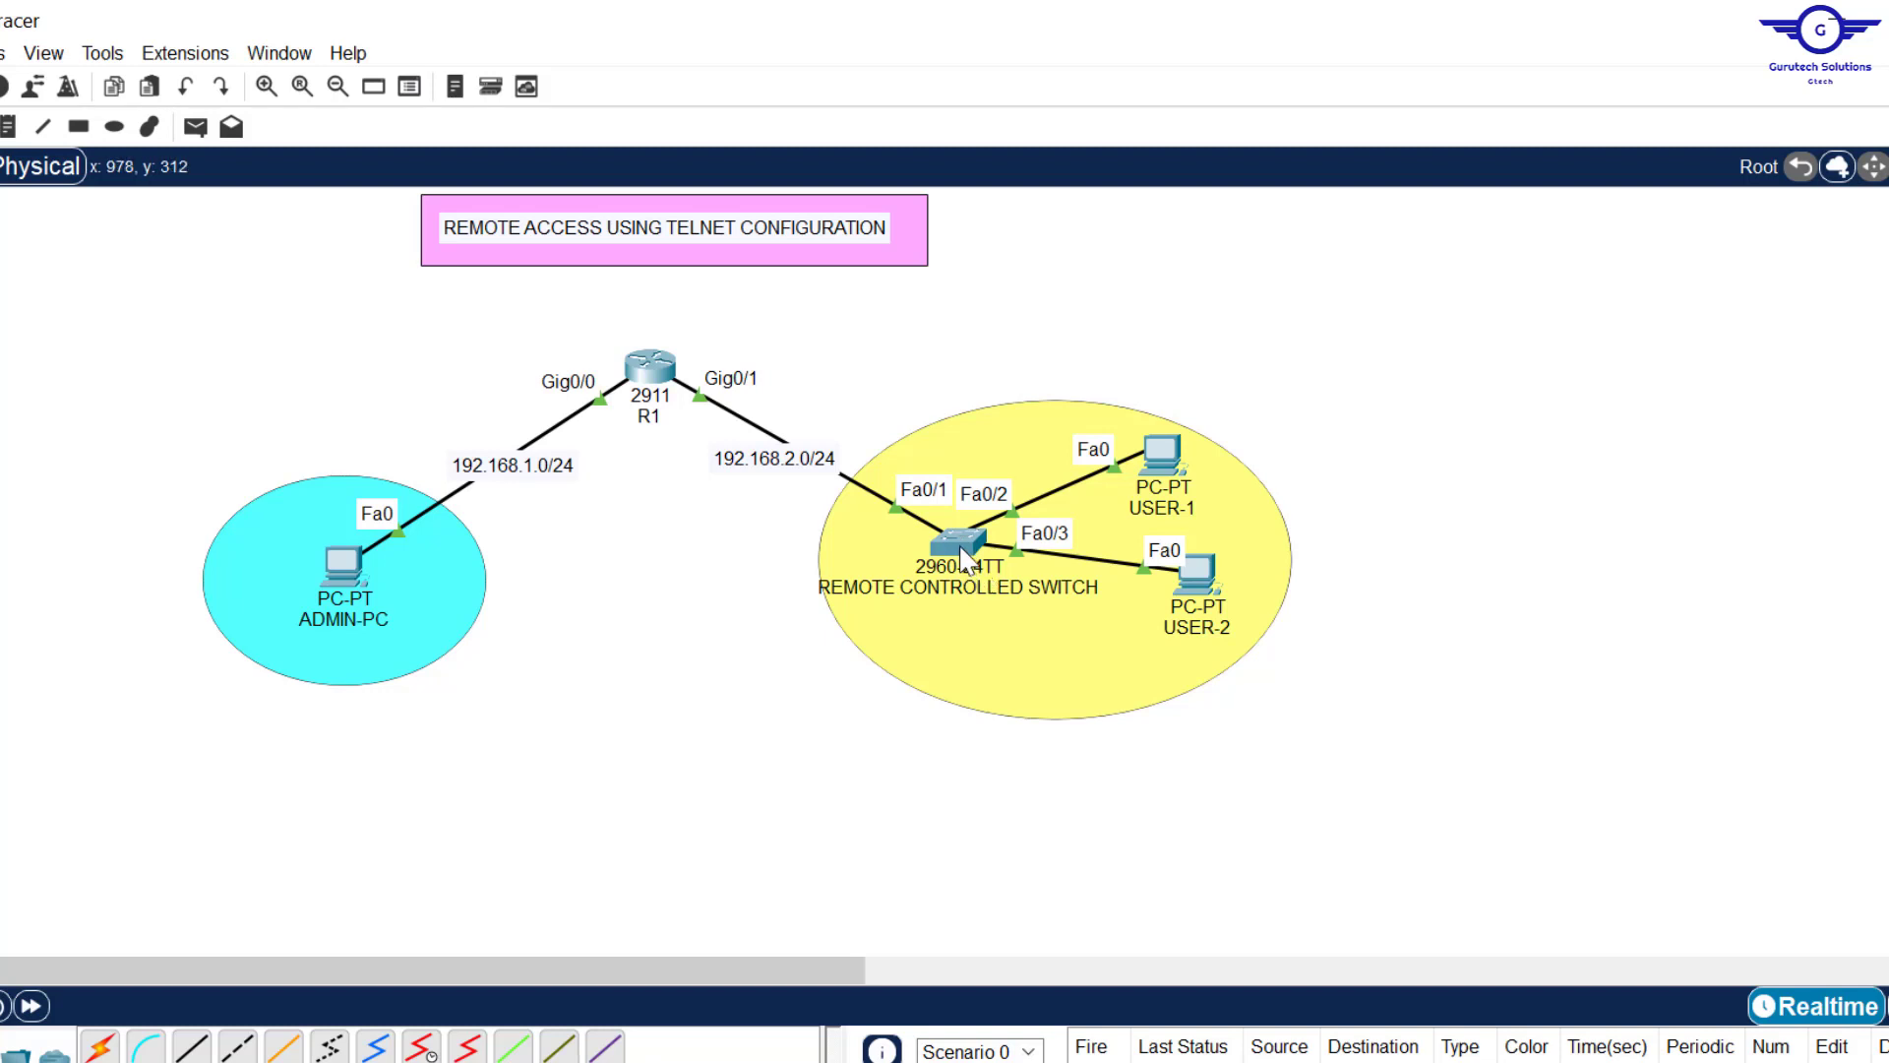
pyautogui.moveTo(964, 558)
pyautogui.hotkey('alt', 'Tab')
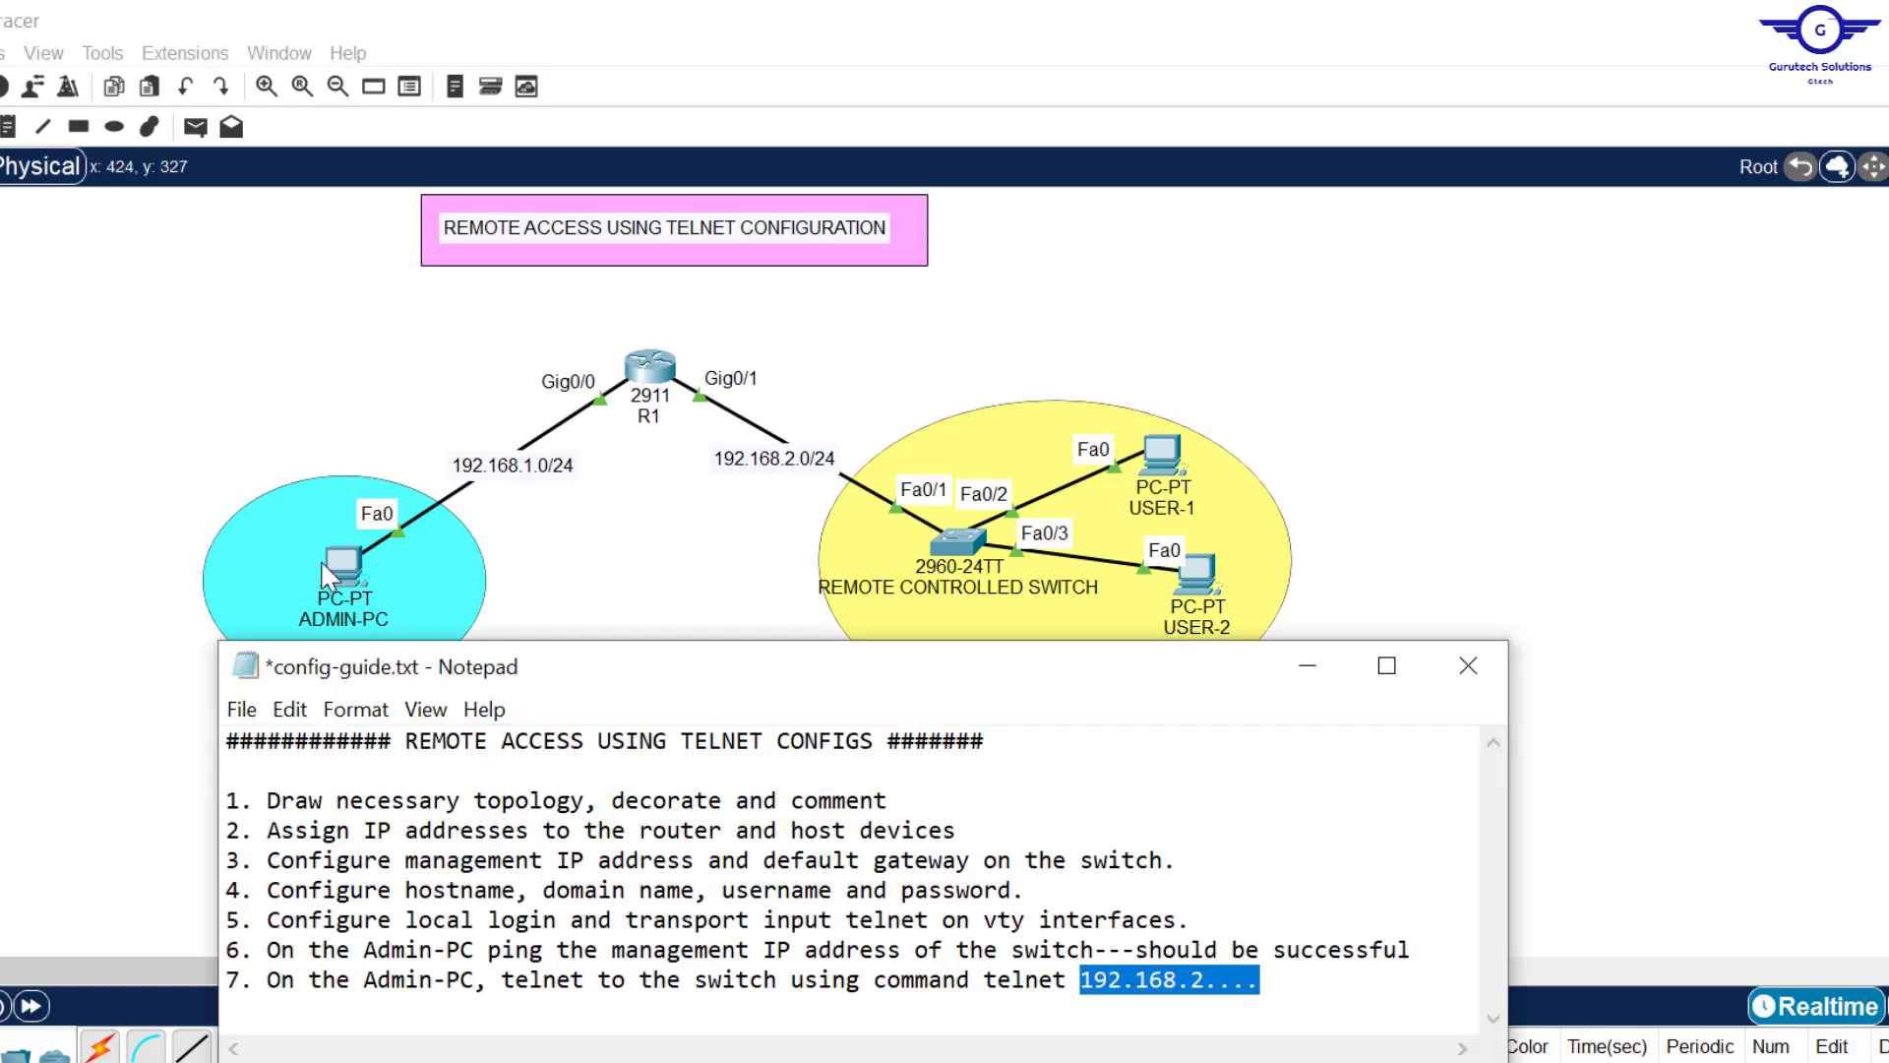
pyautogui.click(322, 564)
# Step: Telnet from ADMIN-PC to switch S1 at 192.168.2.254
pyautogui.click(342, 565)
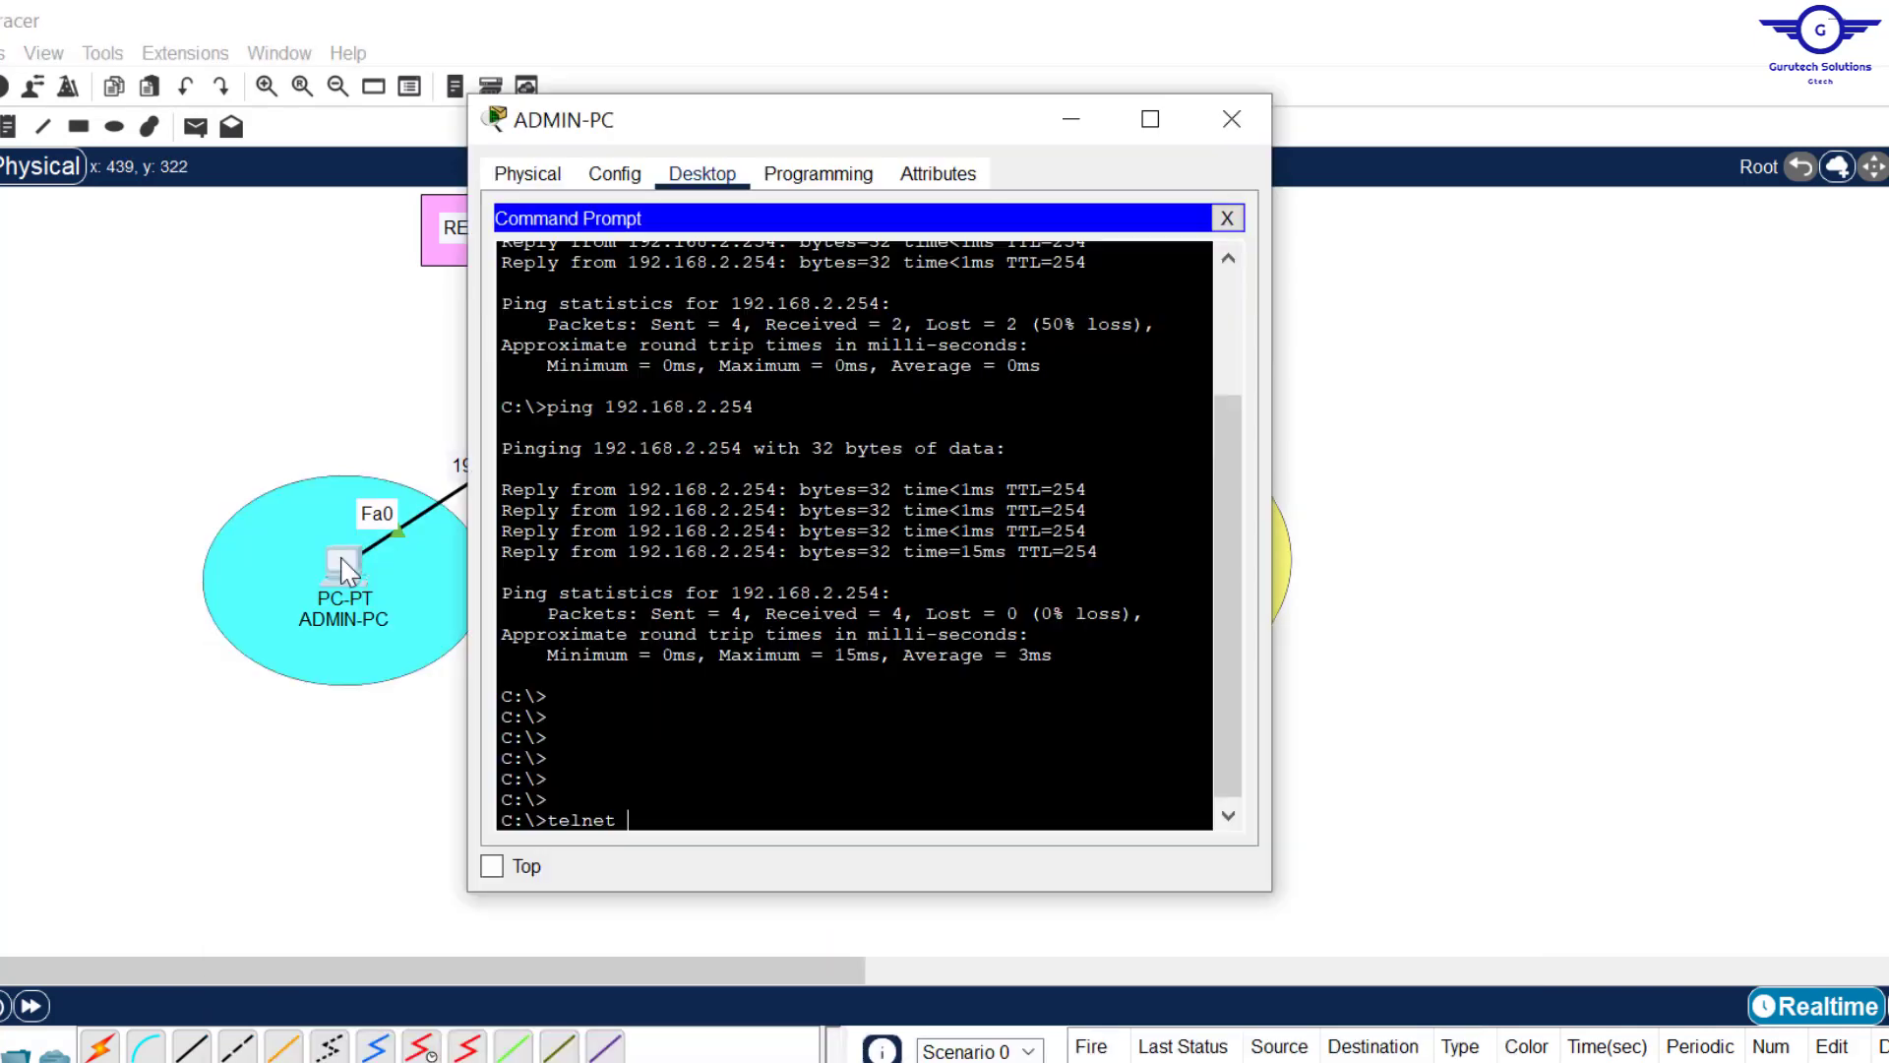
pyautogui.hotkey('alt', 'Tab')
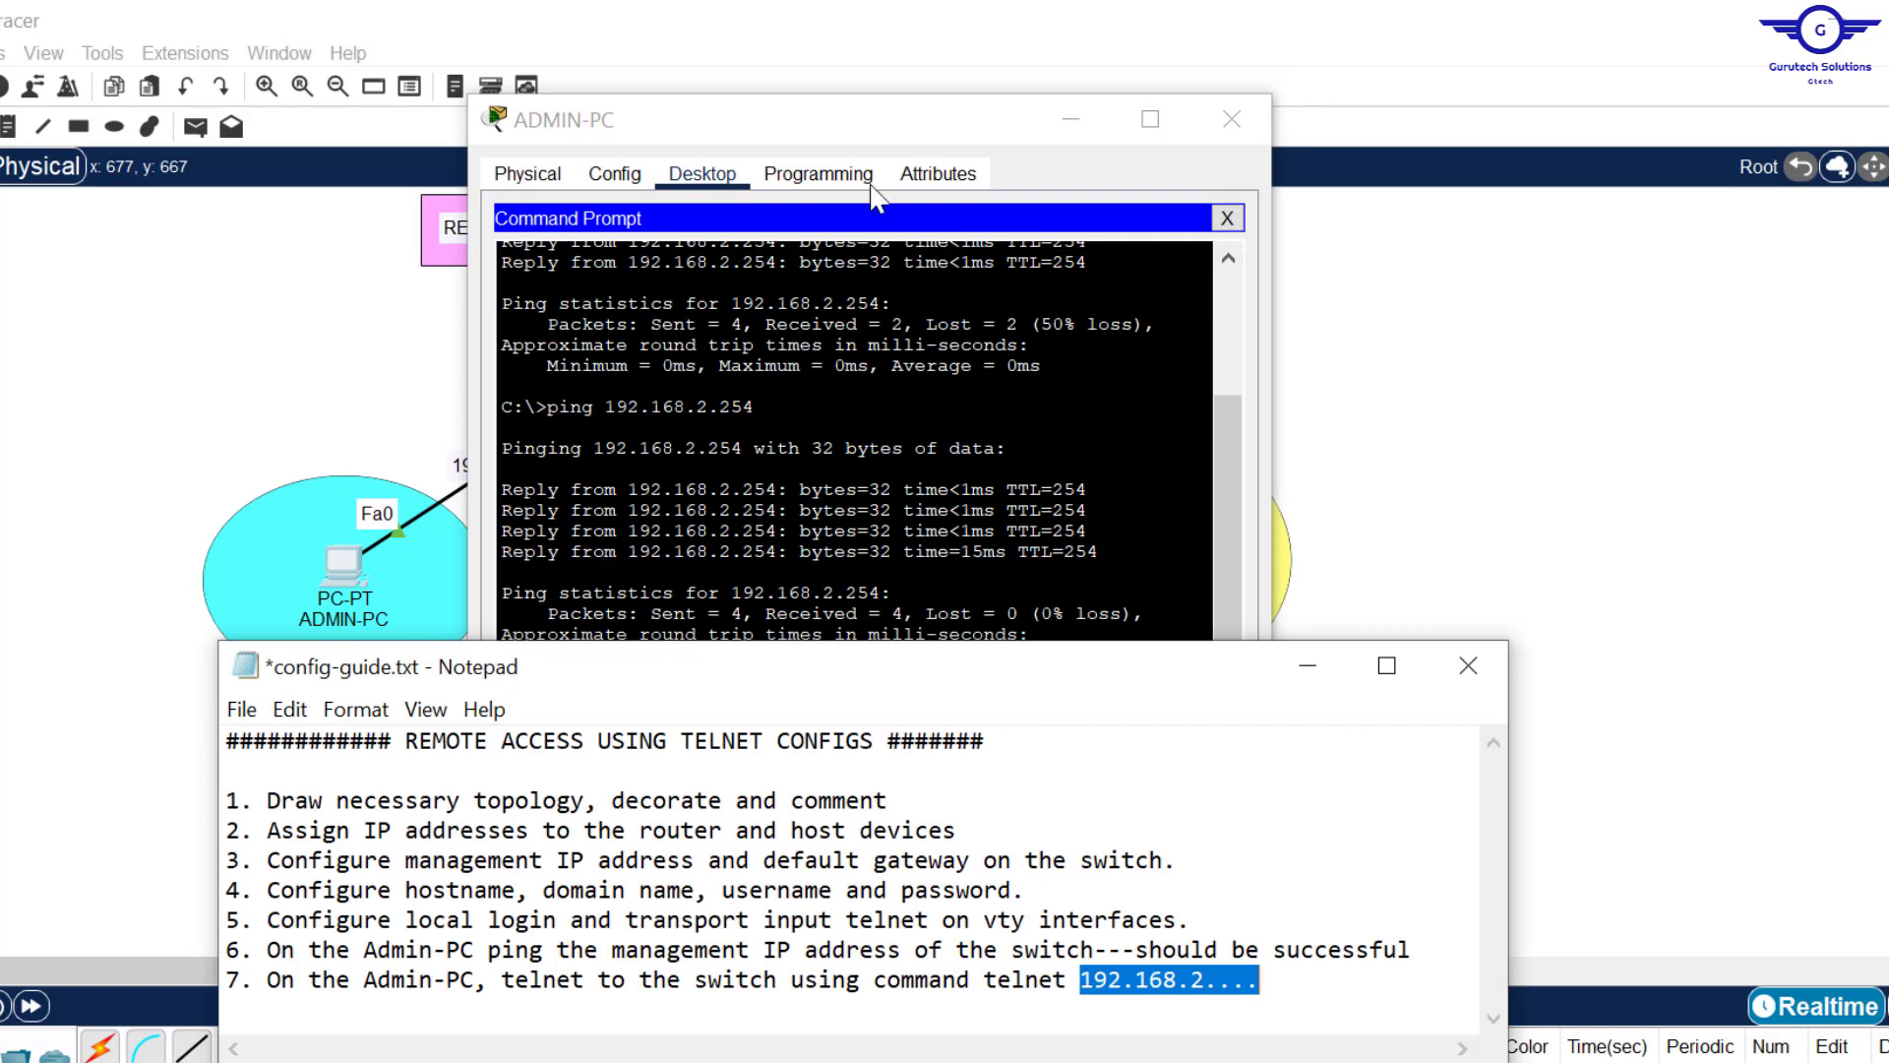
pyautogui.click(903, 115)
pyautogui.write('1')
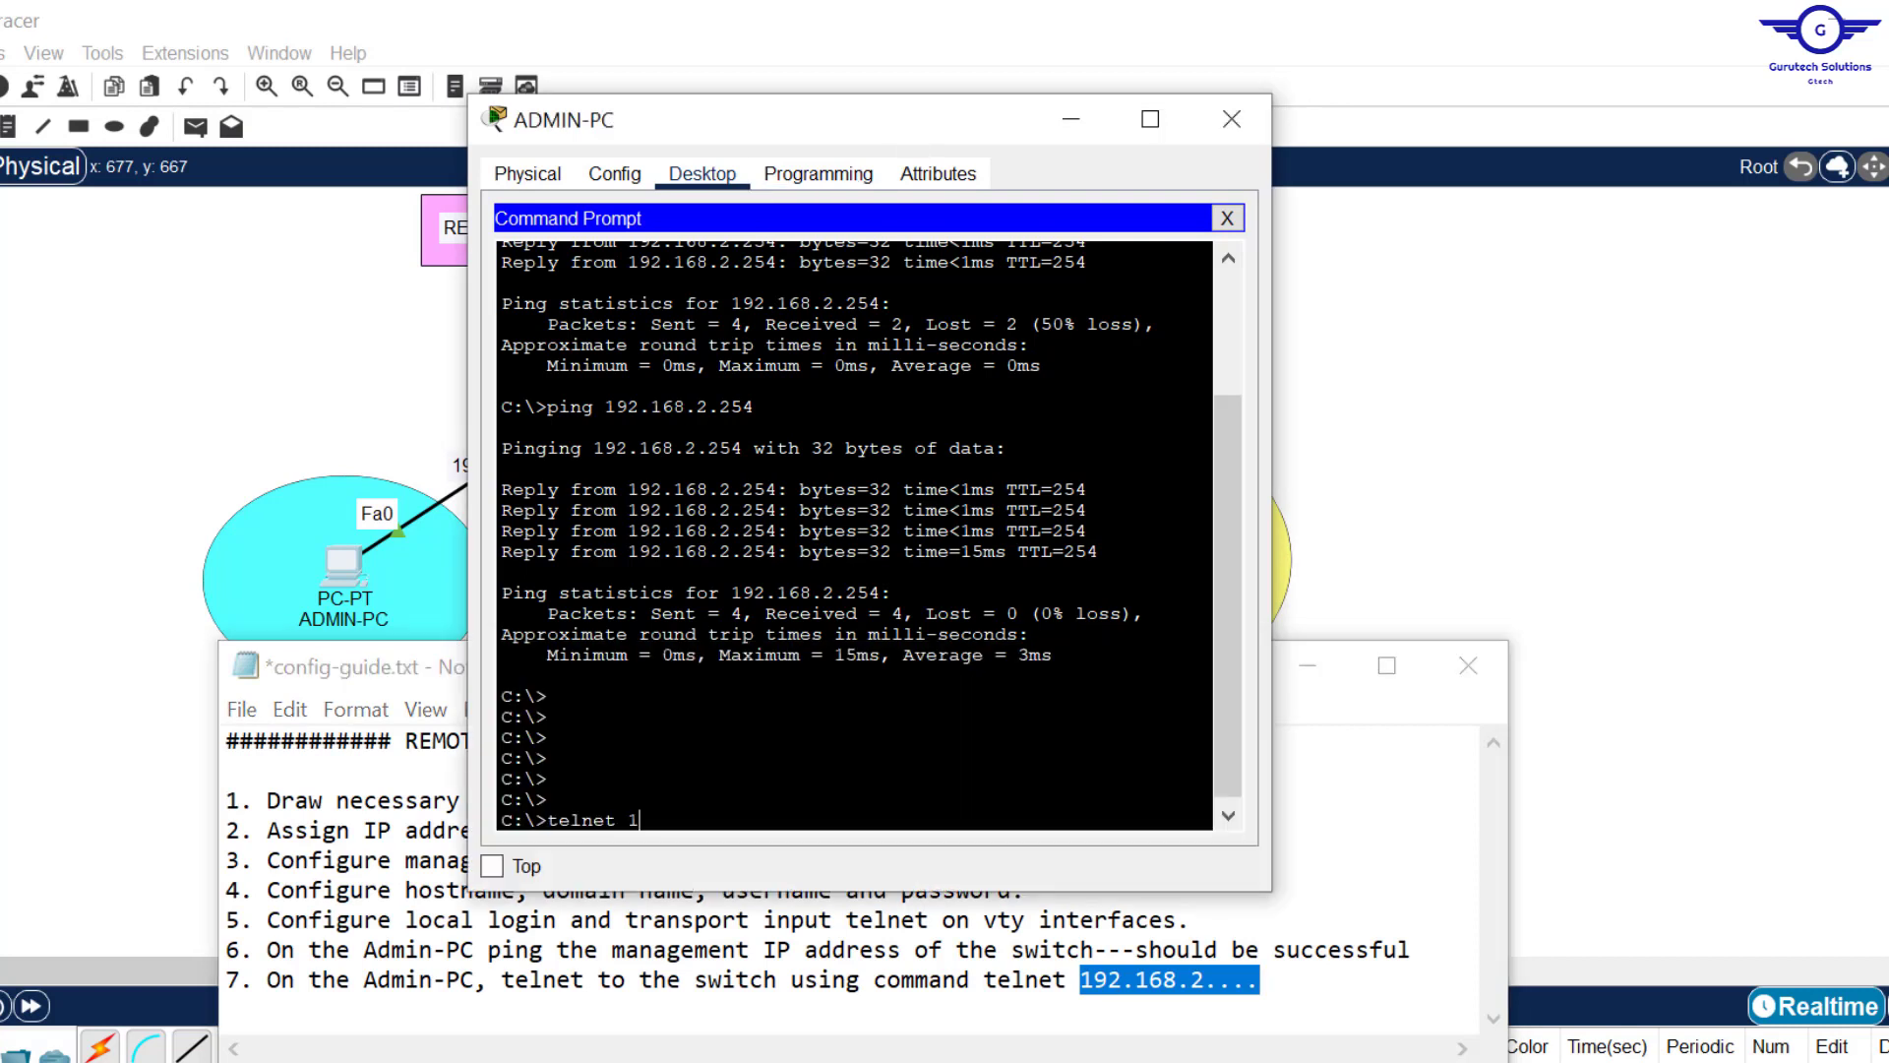
pyautogui.write('92.168.2.254')
pyautogui.press('Return')
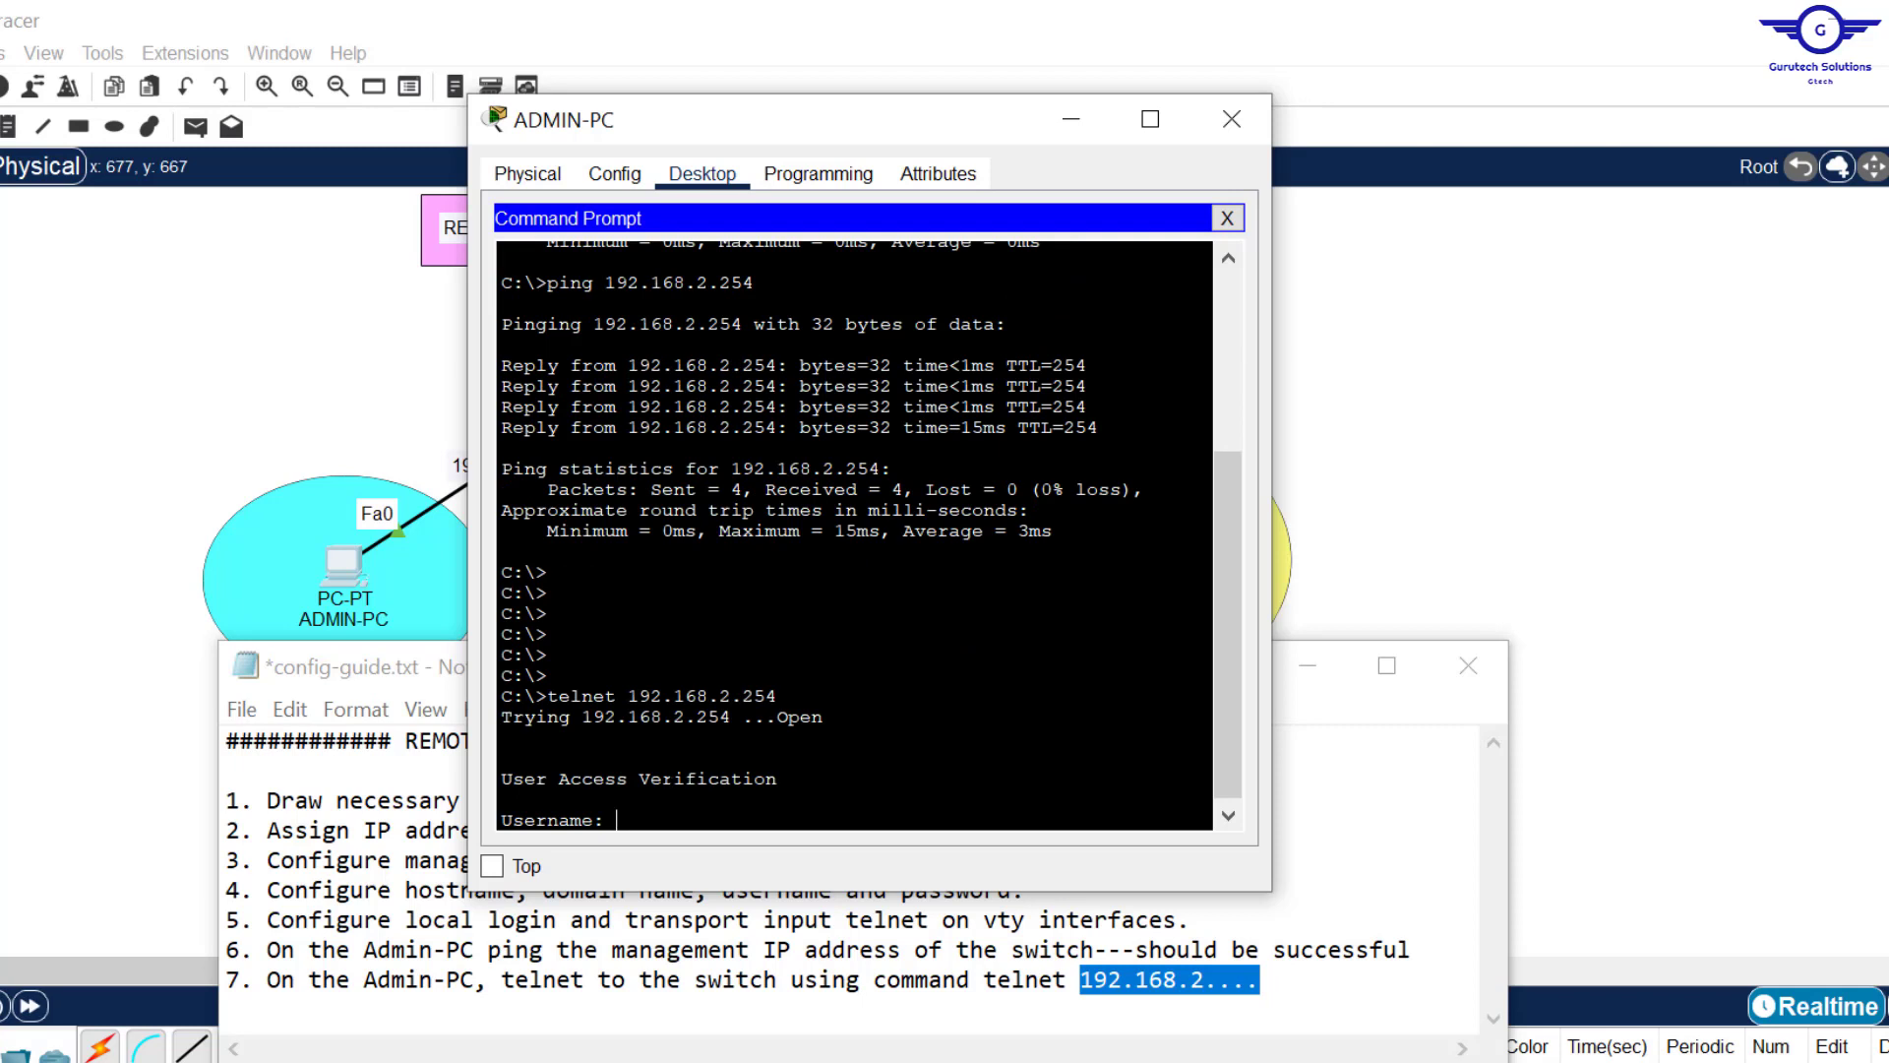
# Step: Log in with the local admin username and password, then try en for privileged mode
pyautogui.write('Admin')
pyautogui.press('Return')
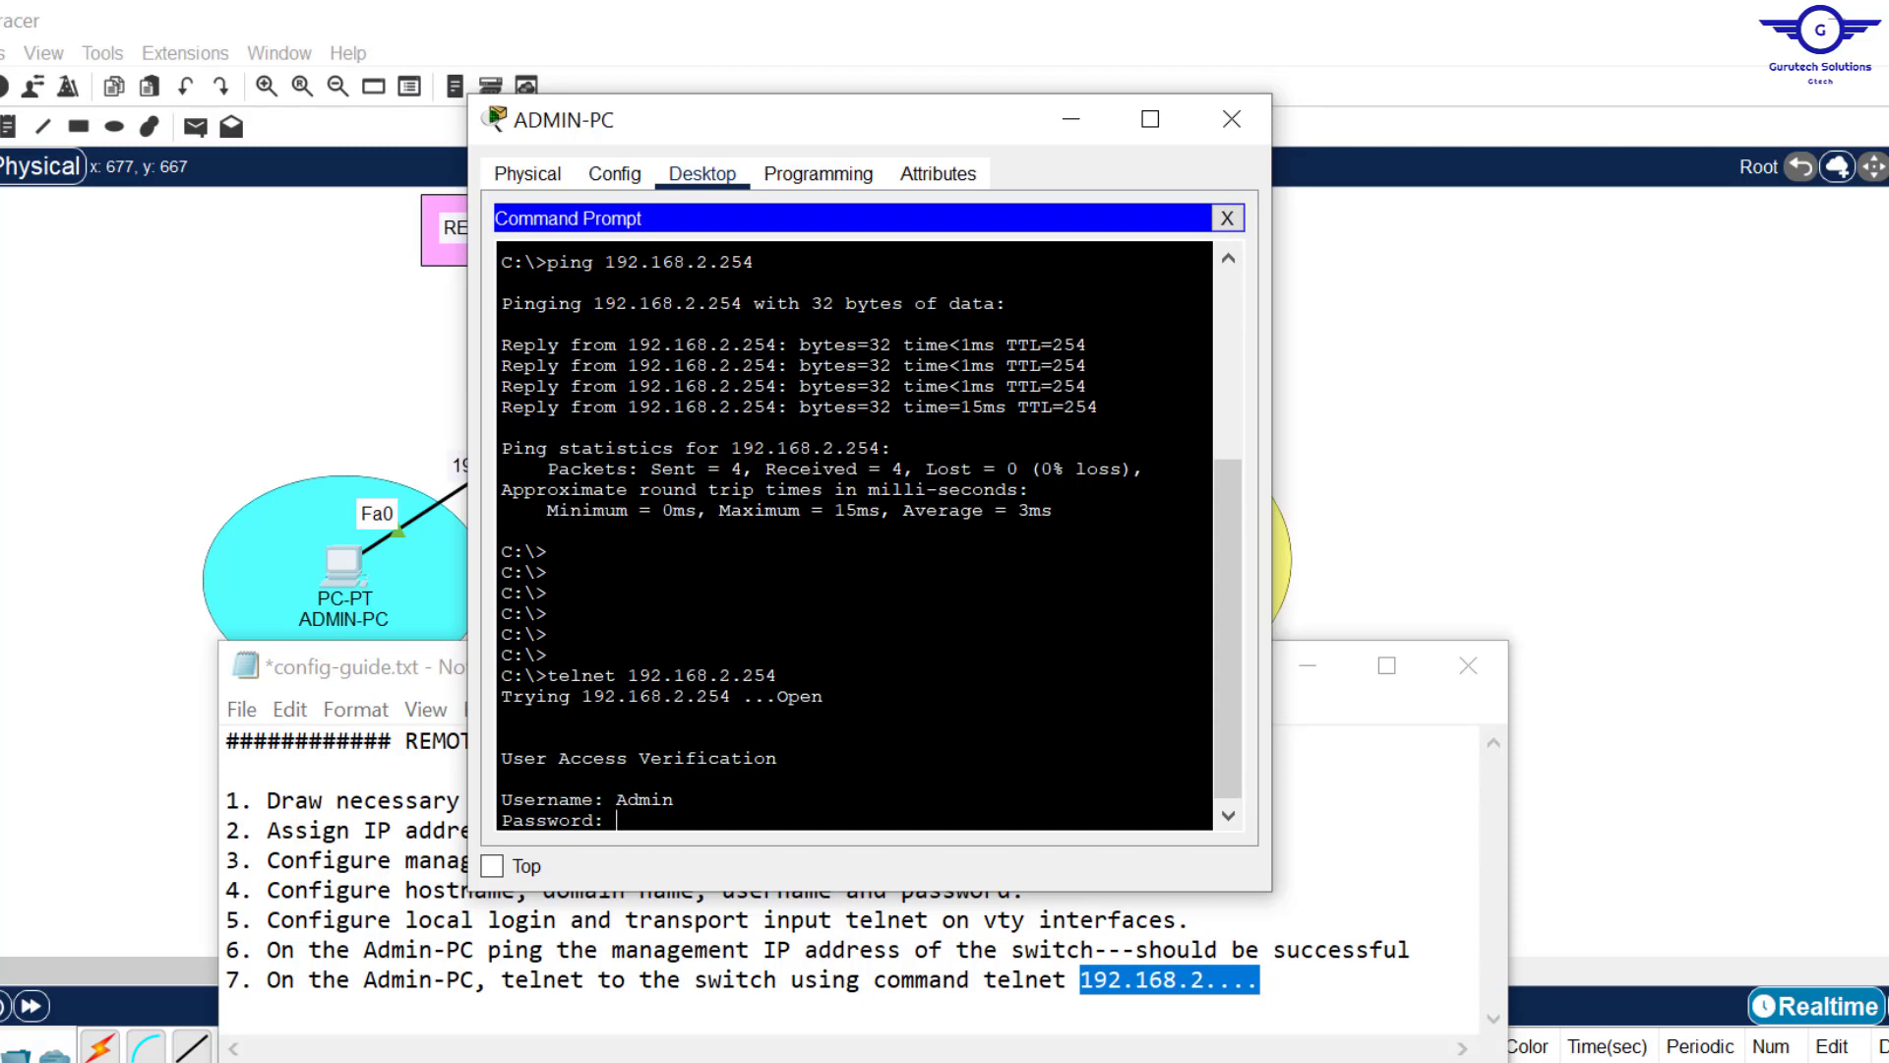
pyautogui.press('Return')
pyautogui.press('Return')
pyautogui.press('Return')
pyautogui.press('Return')
pyautogui.press('Return')
pyautogui.press('Return')
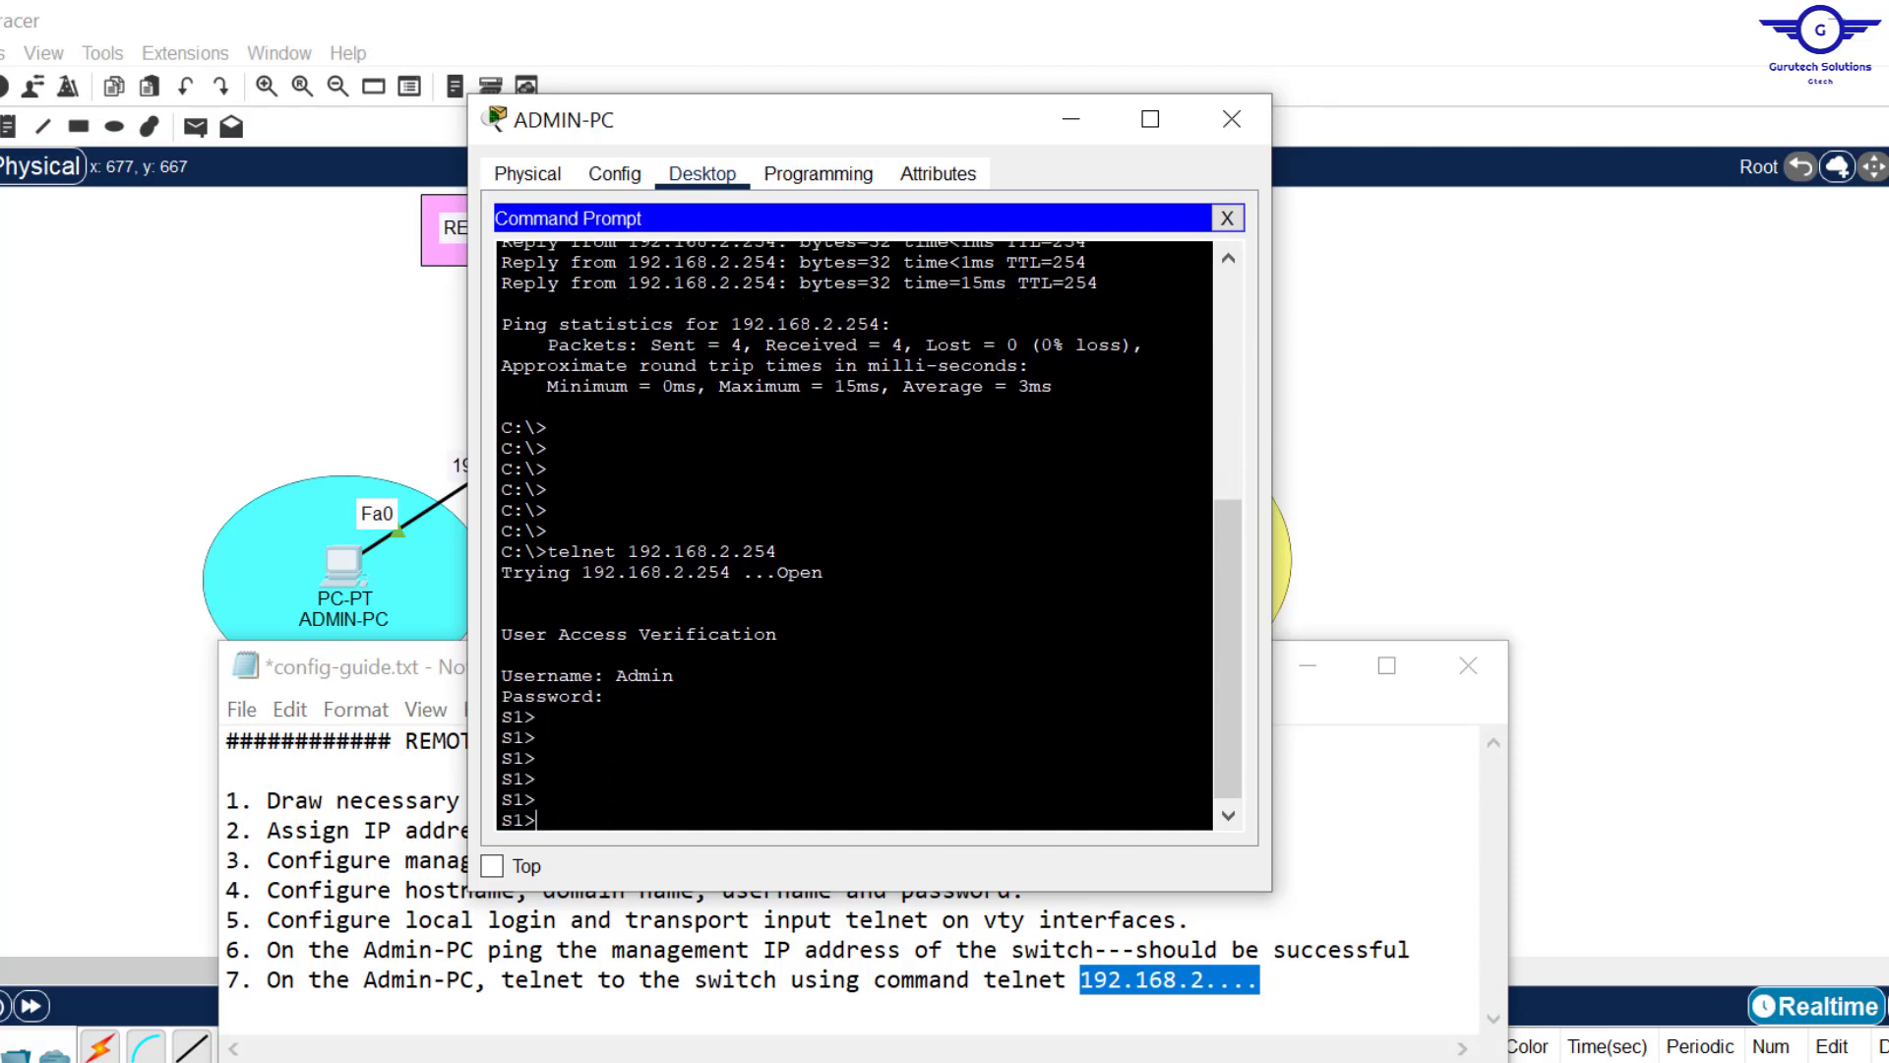
pyautogui.moveTo(536, 803); pyautogui.dragTo(496, 738)
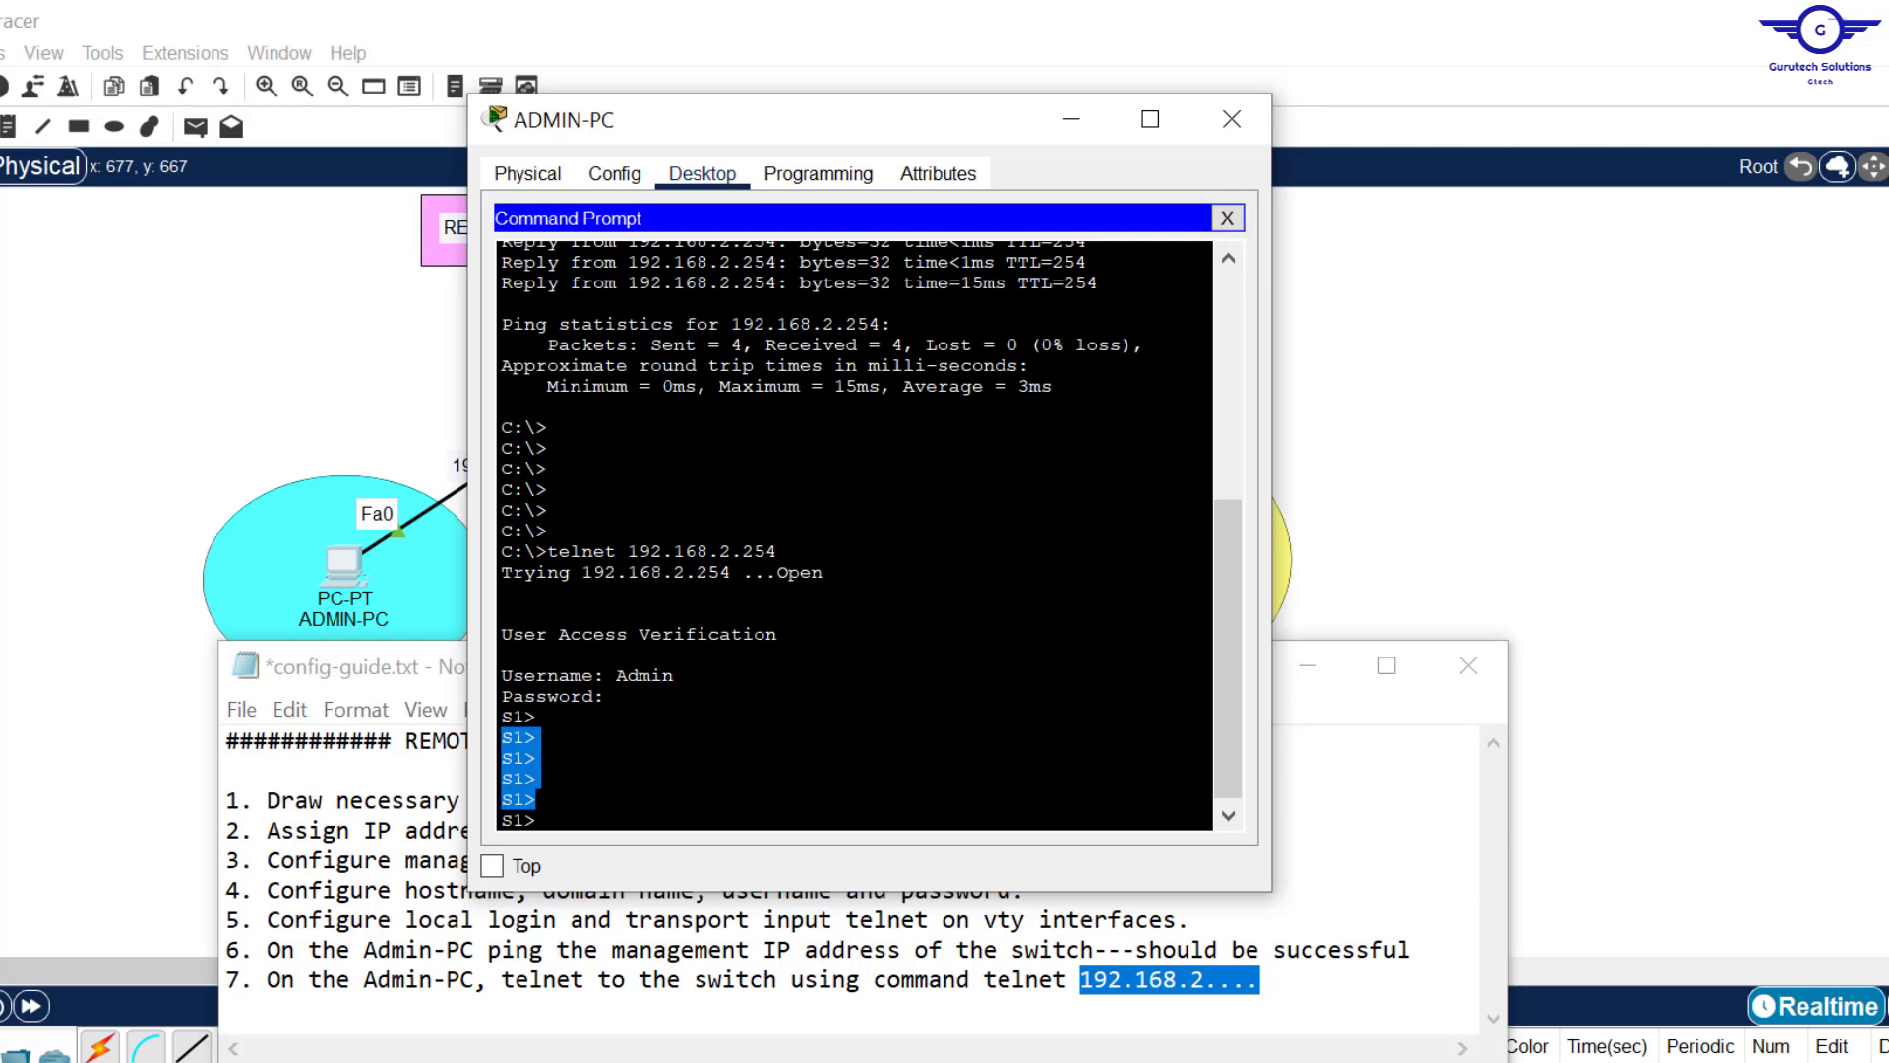
pyautogui.click(571, 818)
pyautogui.write('en')
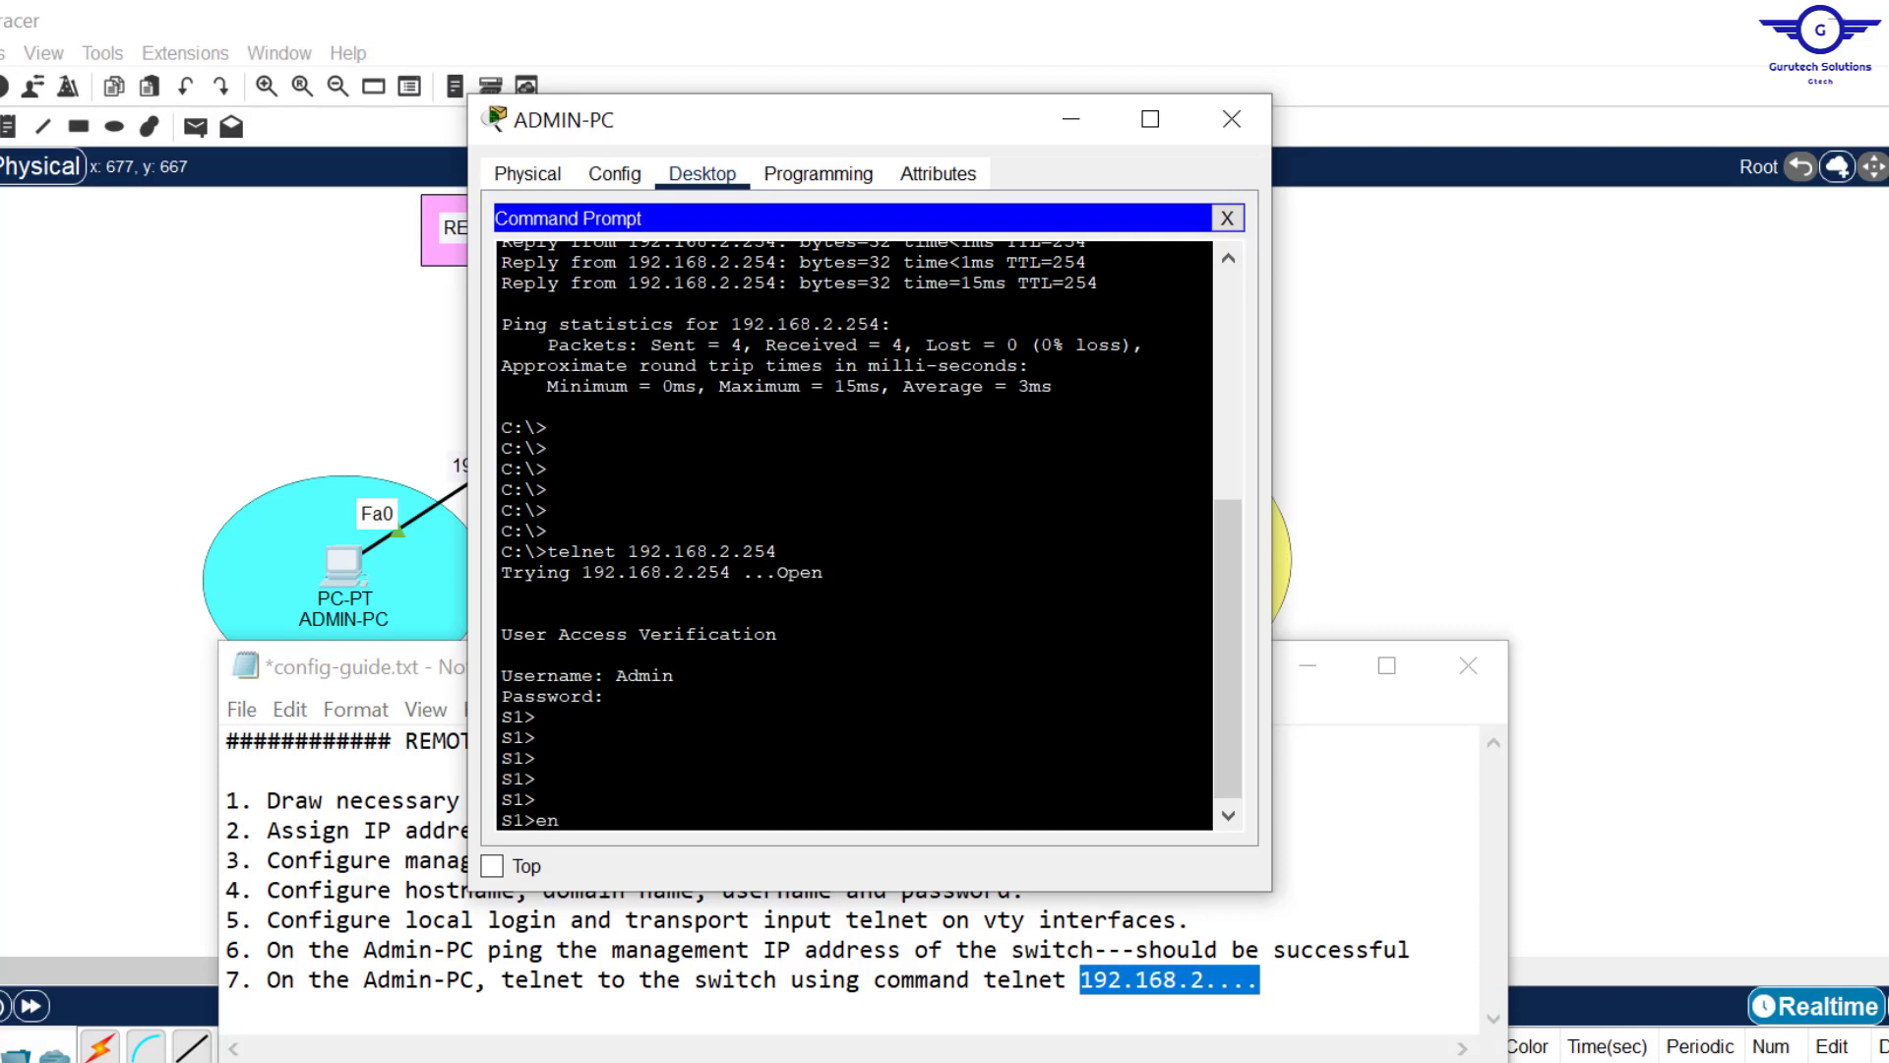
pyautogui.press('Return')
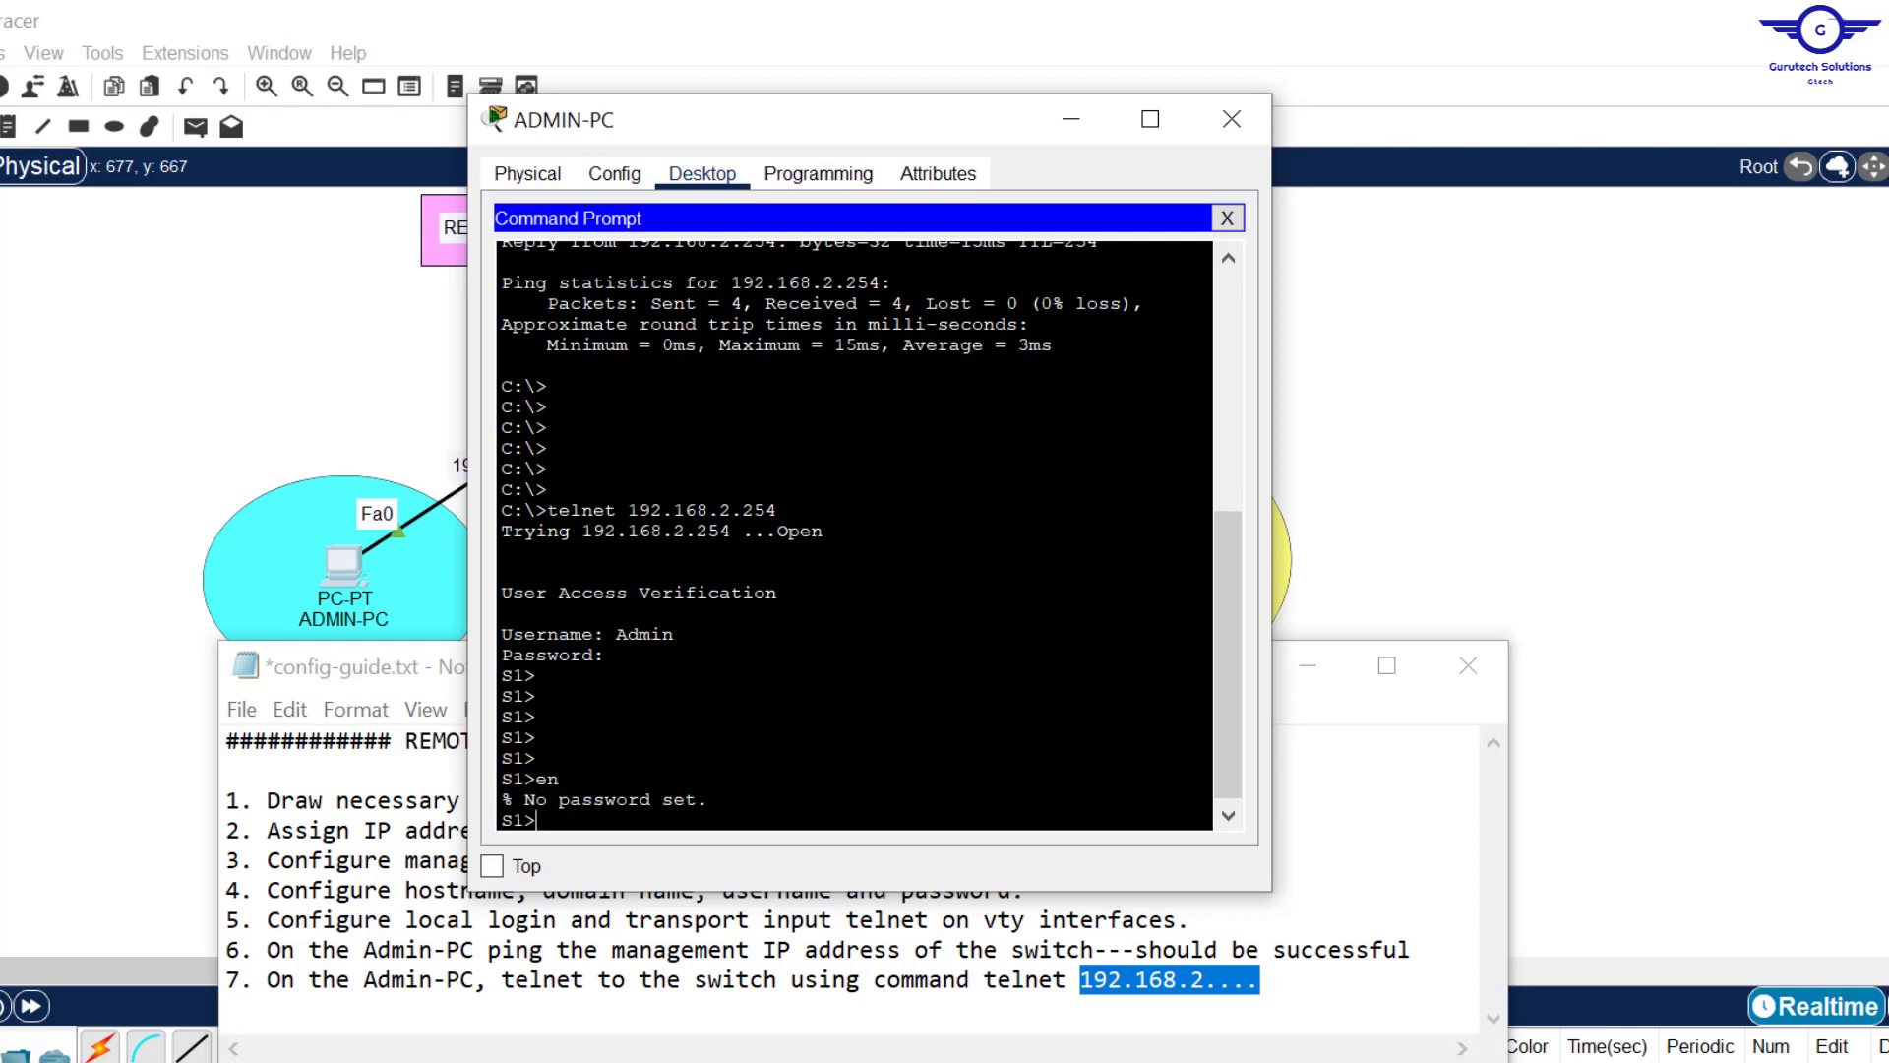
# Step: Reopen switch S1's CLI and insert 'Enable password' before username in config guide step 4
pyautogui.click(1492, 401)
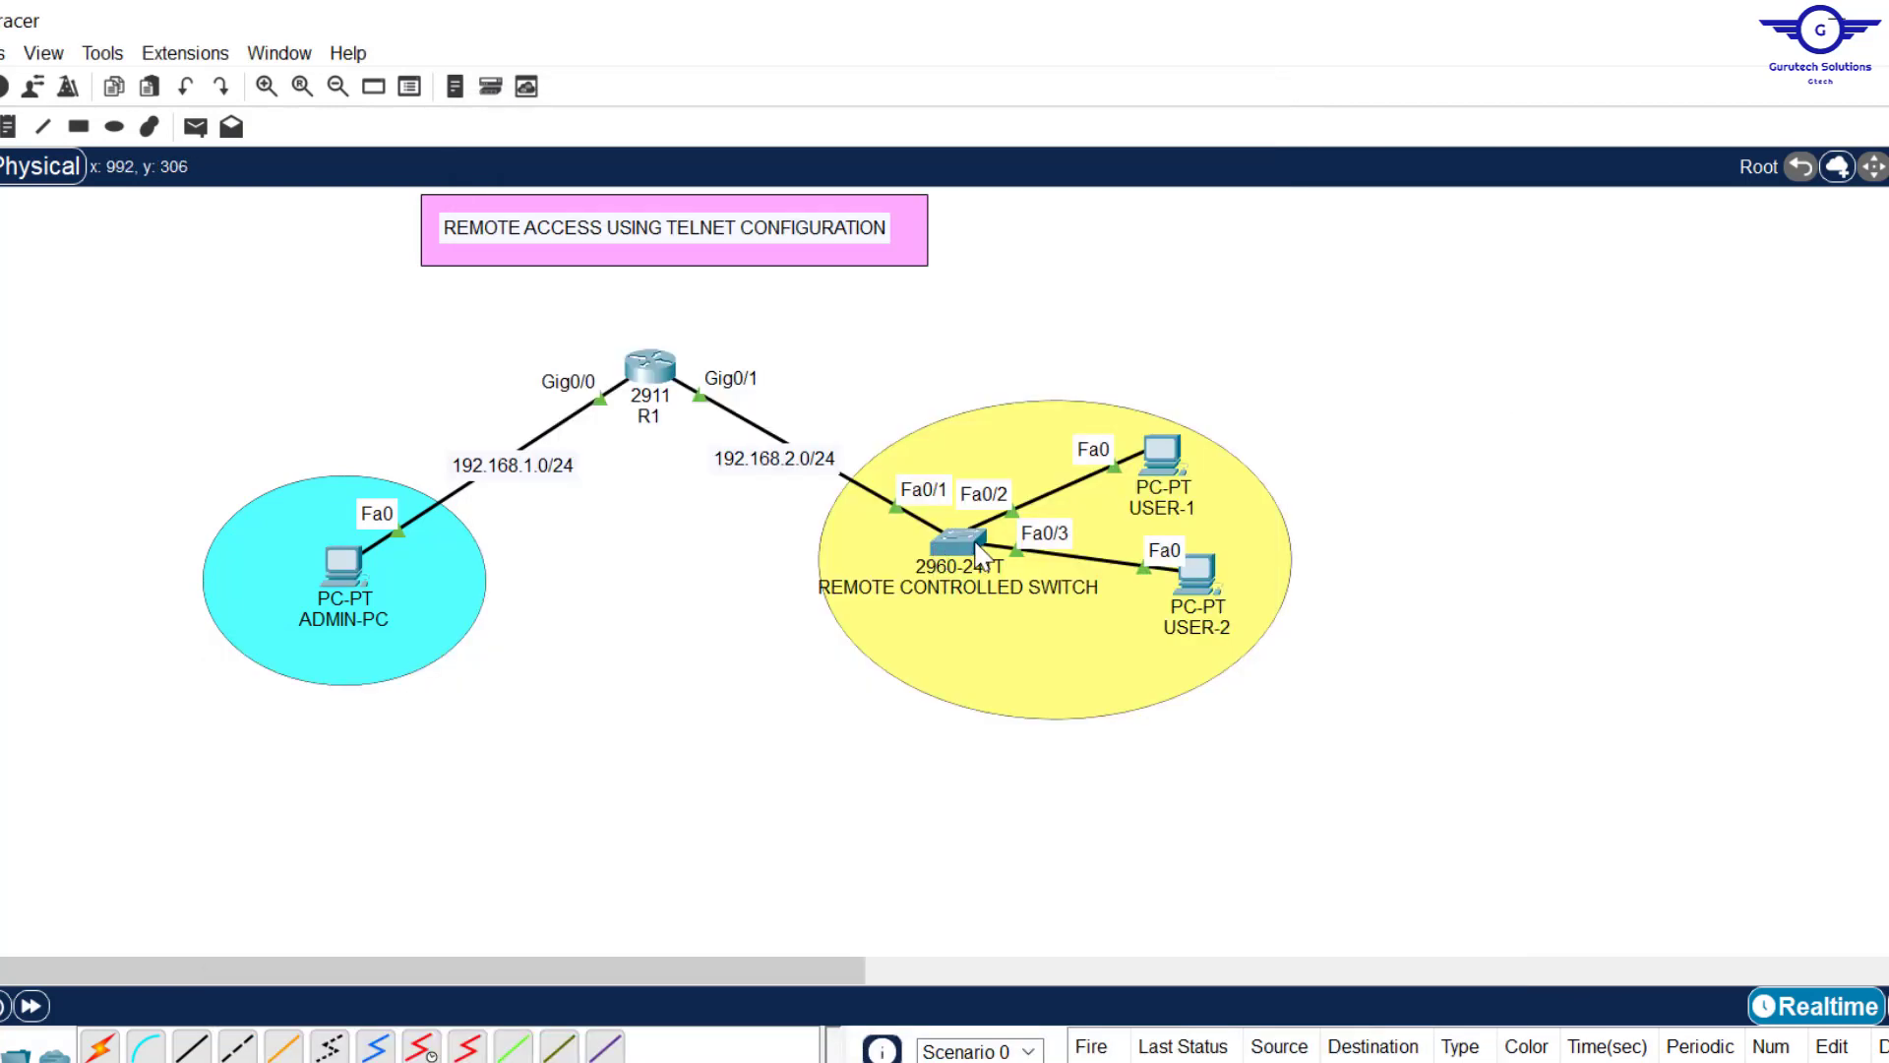
pyautogui.click(957, 543)
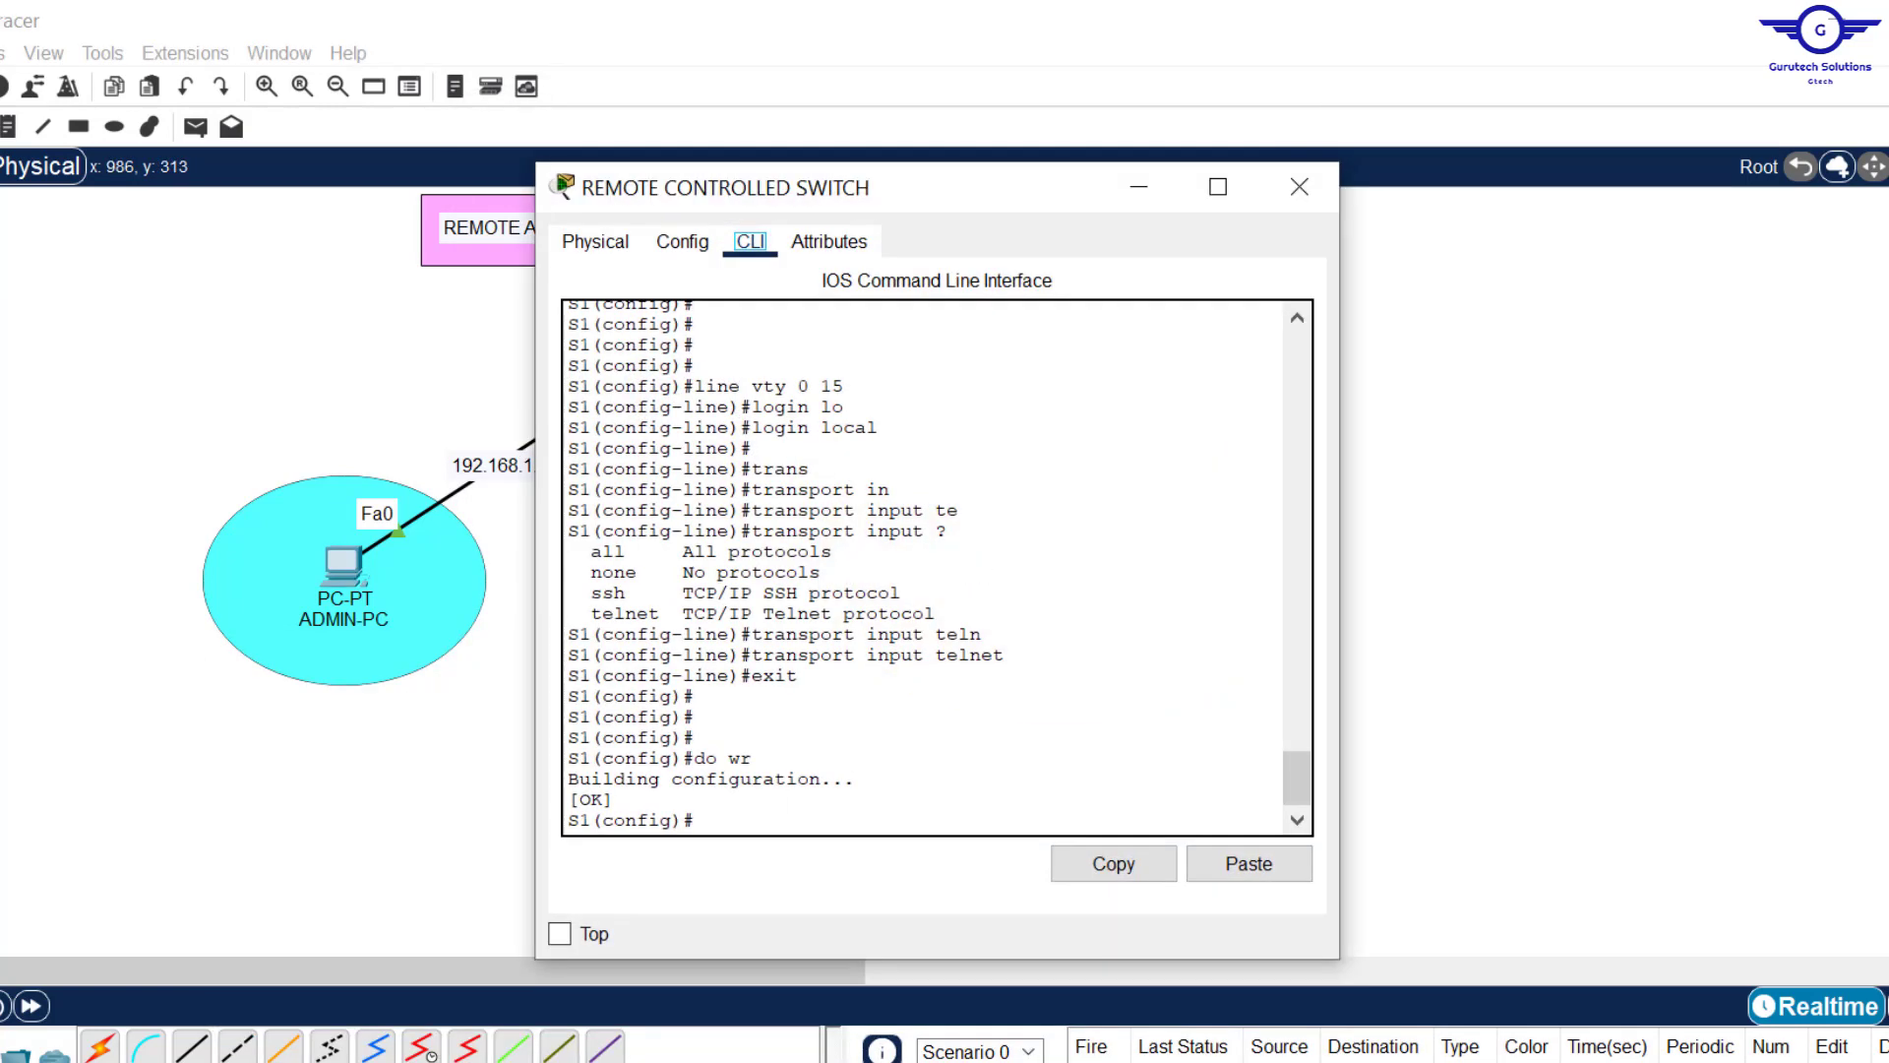
pyautogui.hotkey('alt', 'Tab')
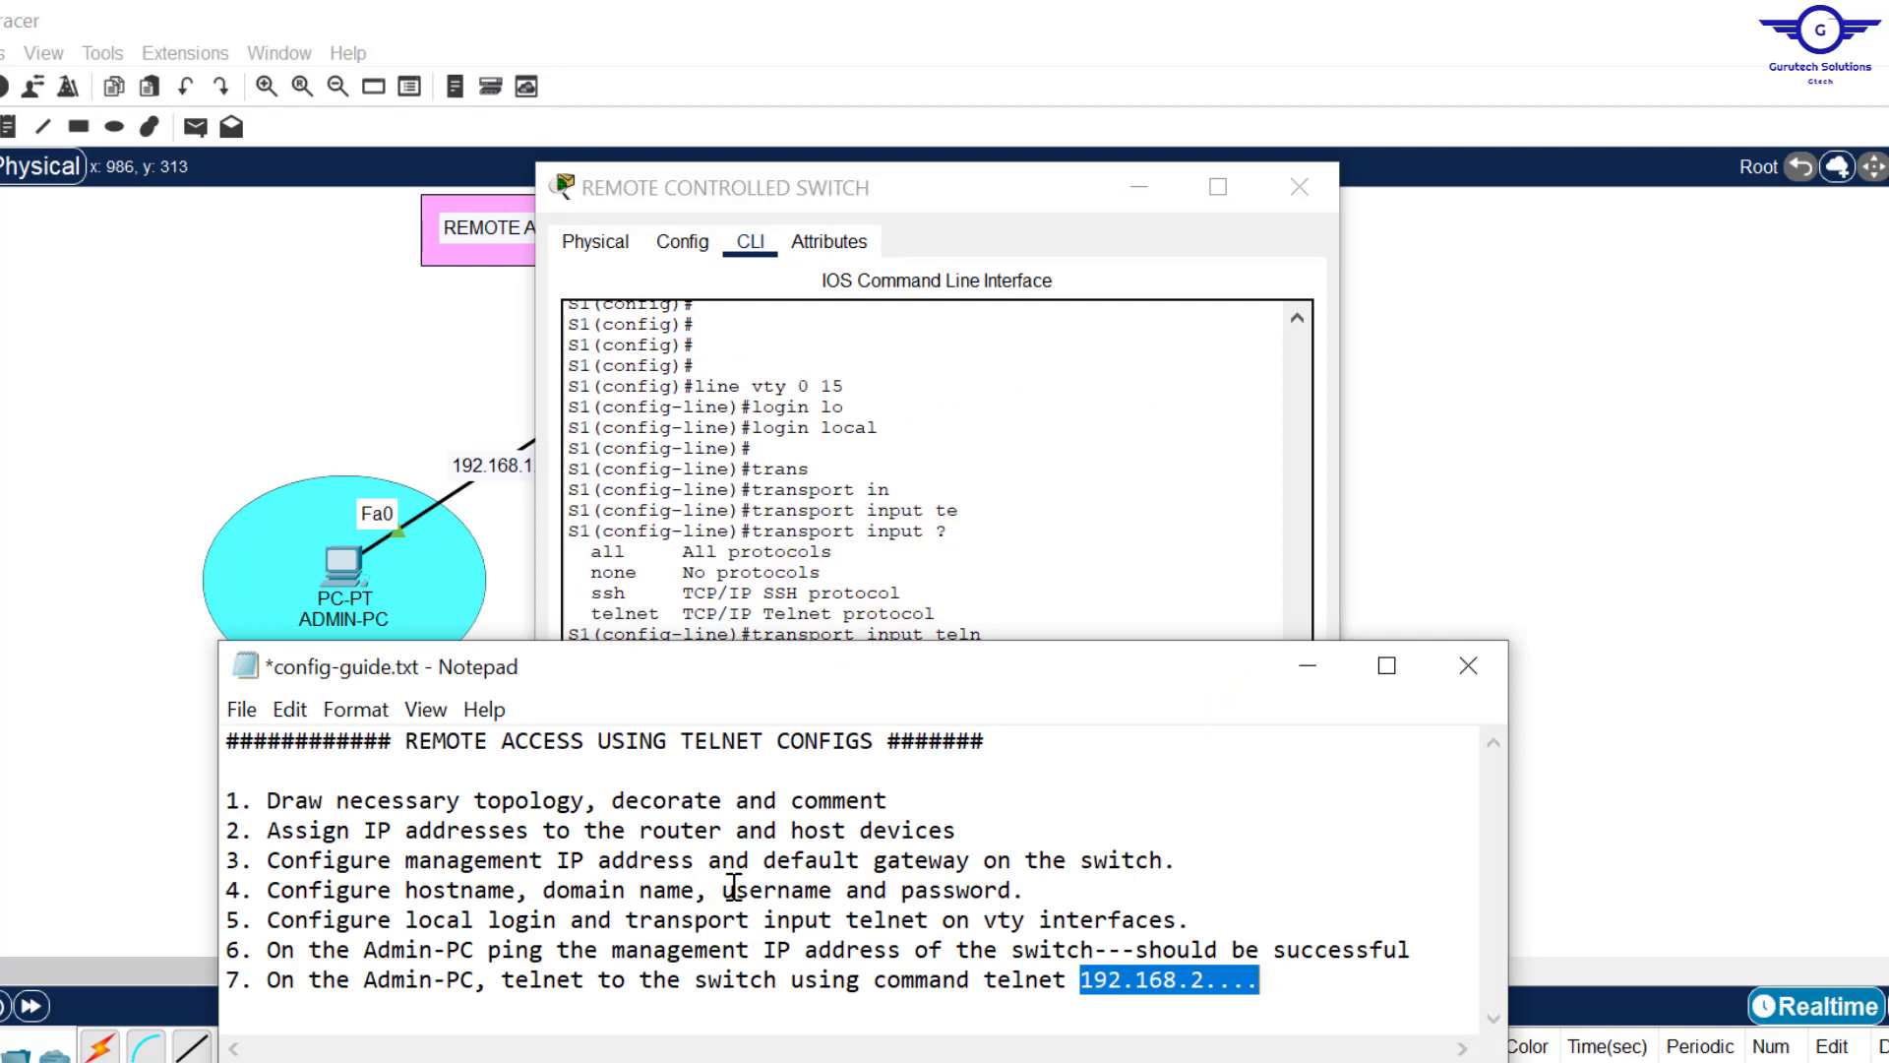
pyautogui.click(723, 892)
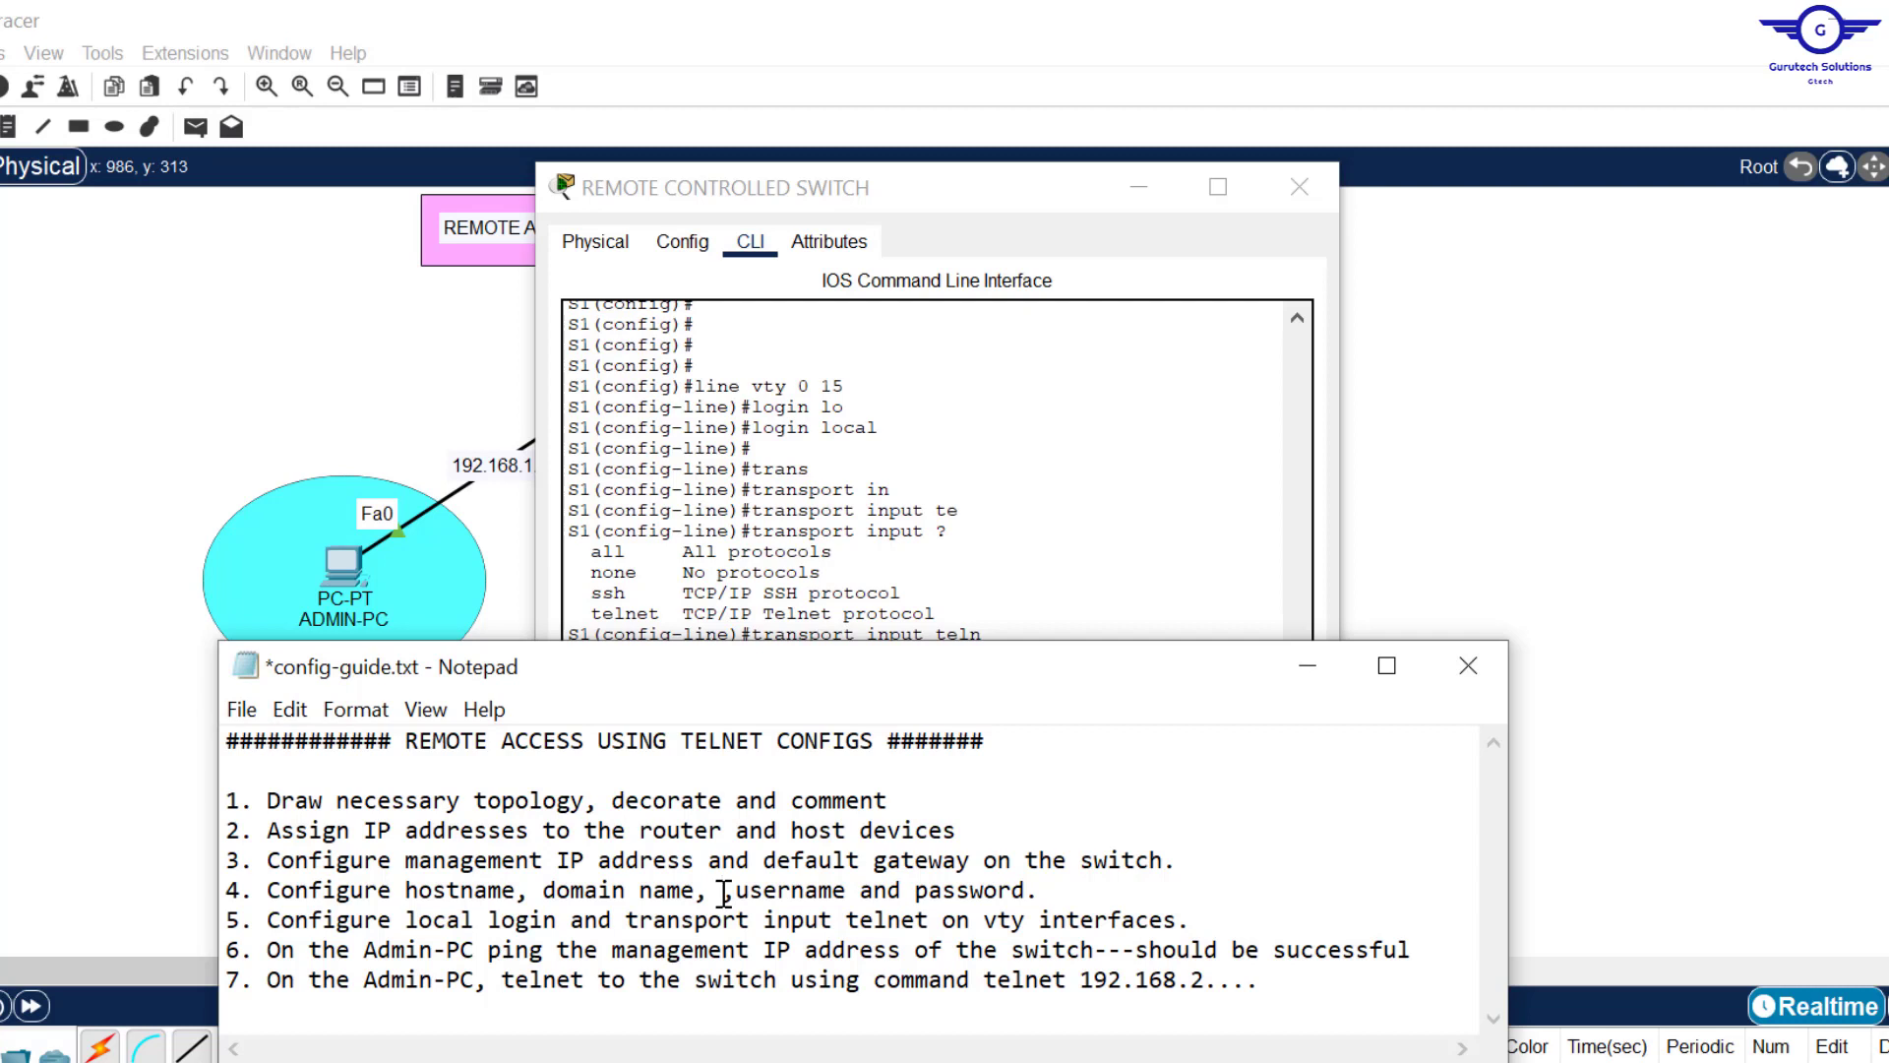
pyautogui.write('Enable ')
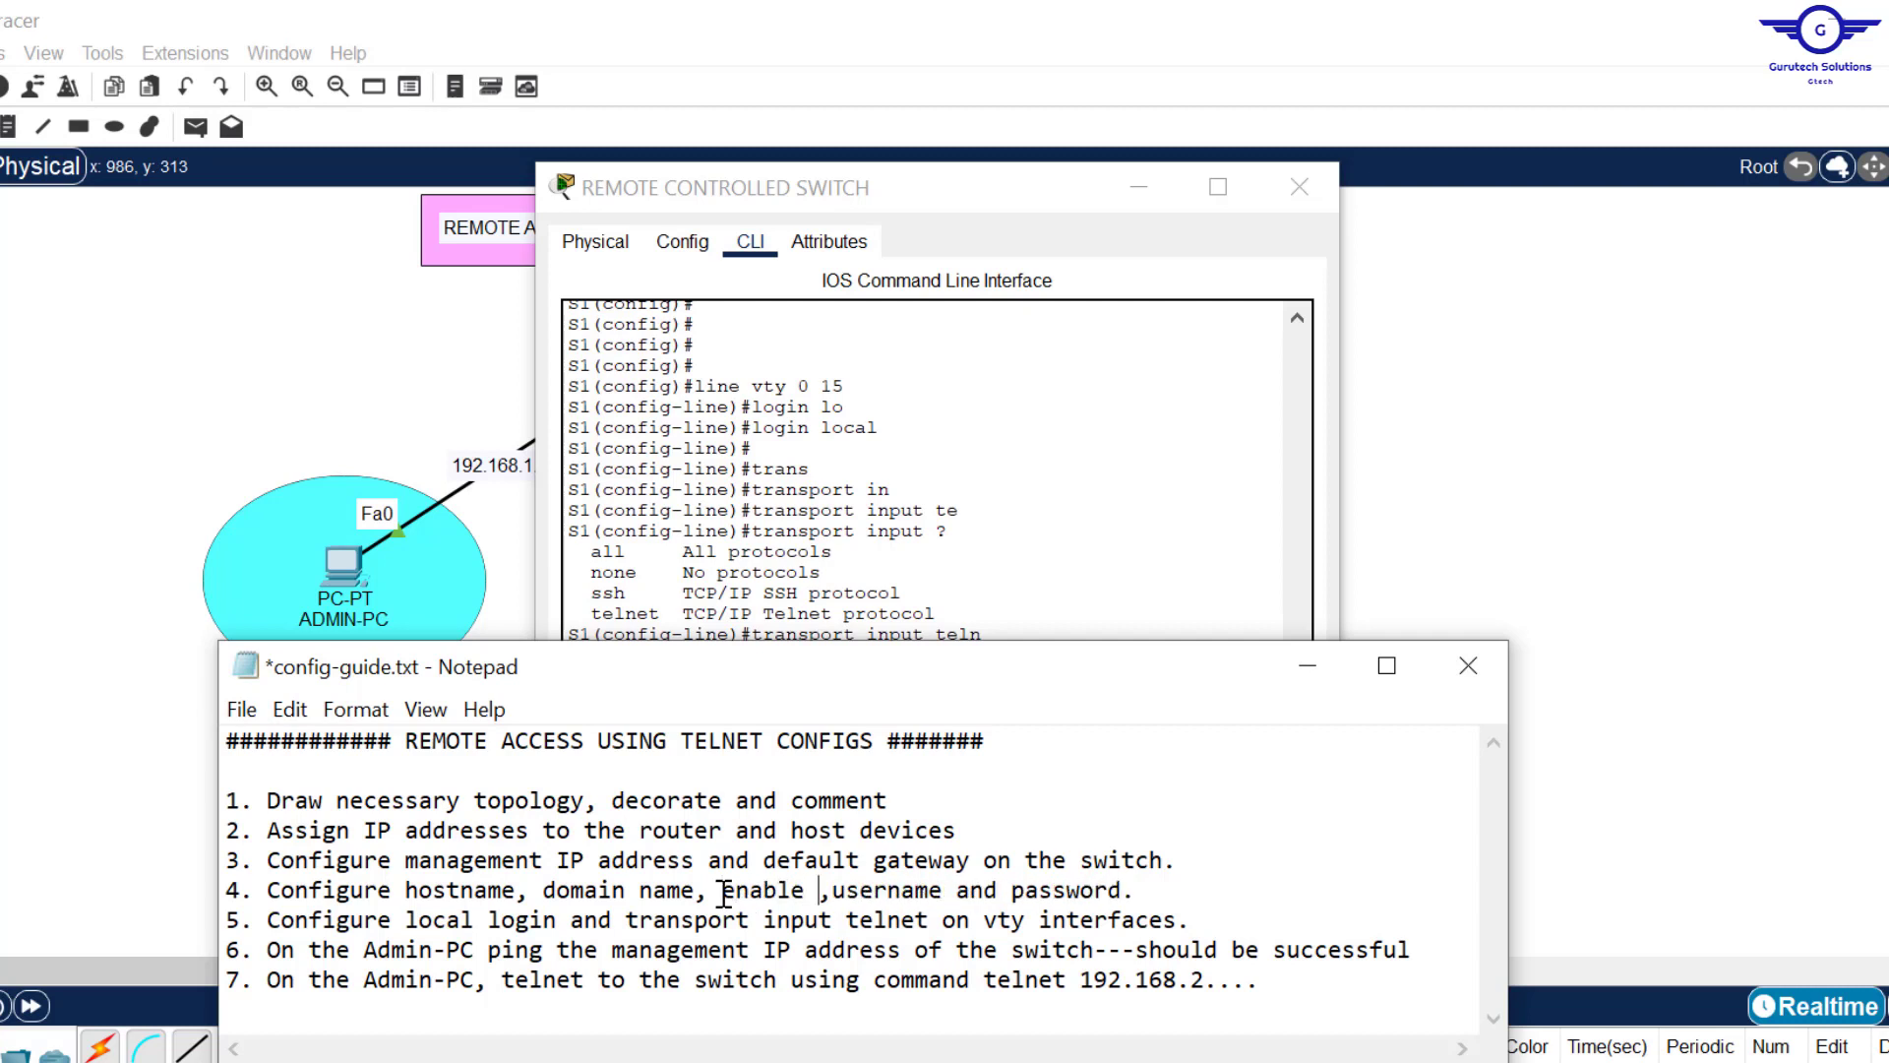
pyautogui.write('password')
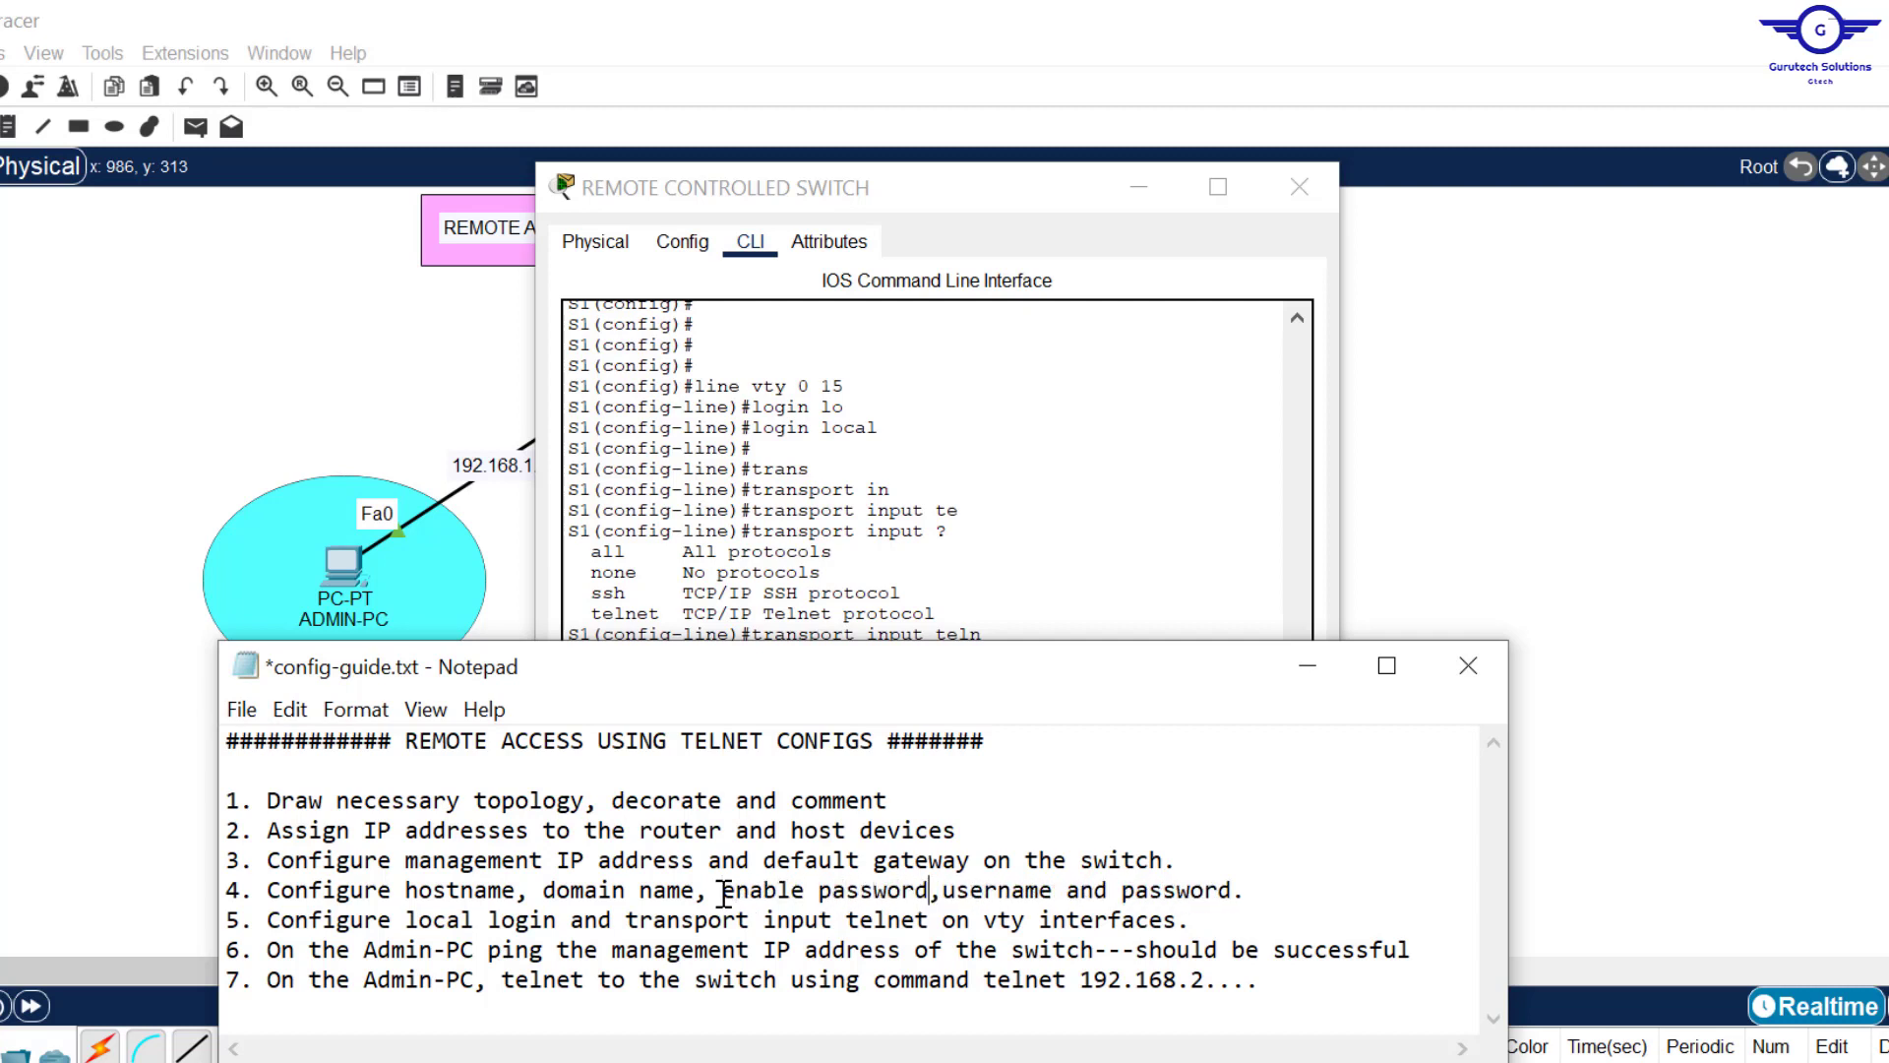
# Step: Set an enable password on S1, save it with do wr, and reopen ADMIN-PC's command prompt
pyautogui.click(960, 526)
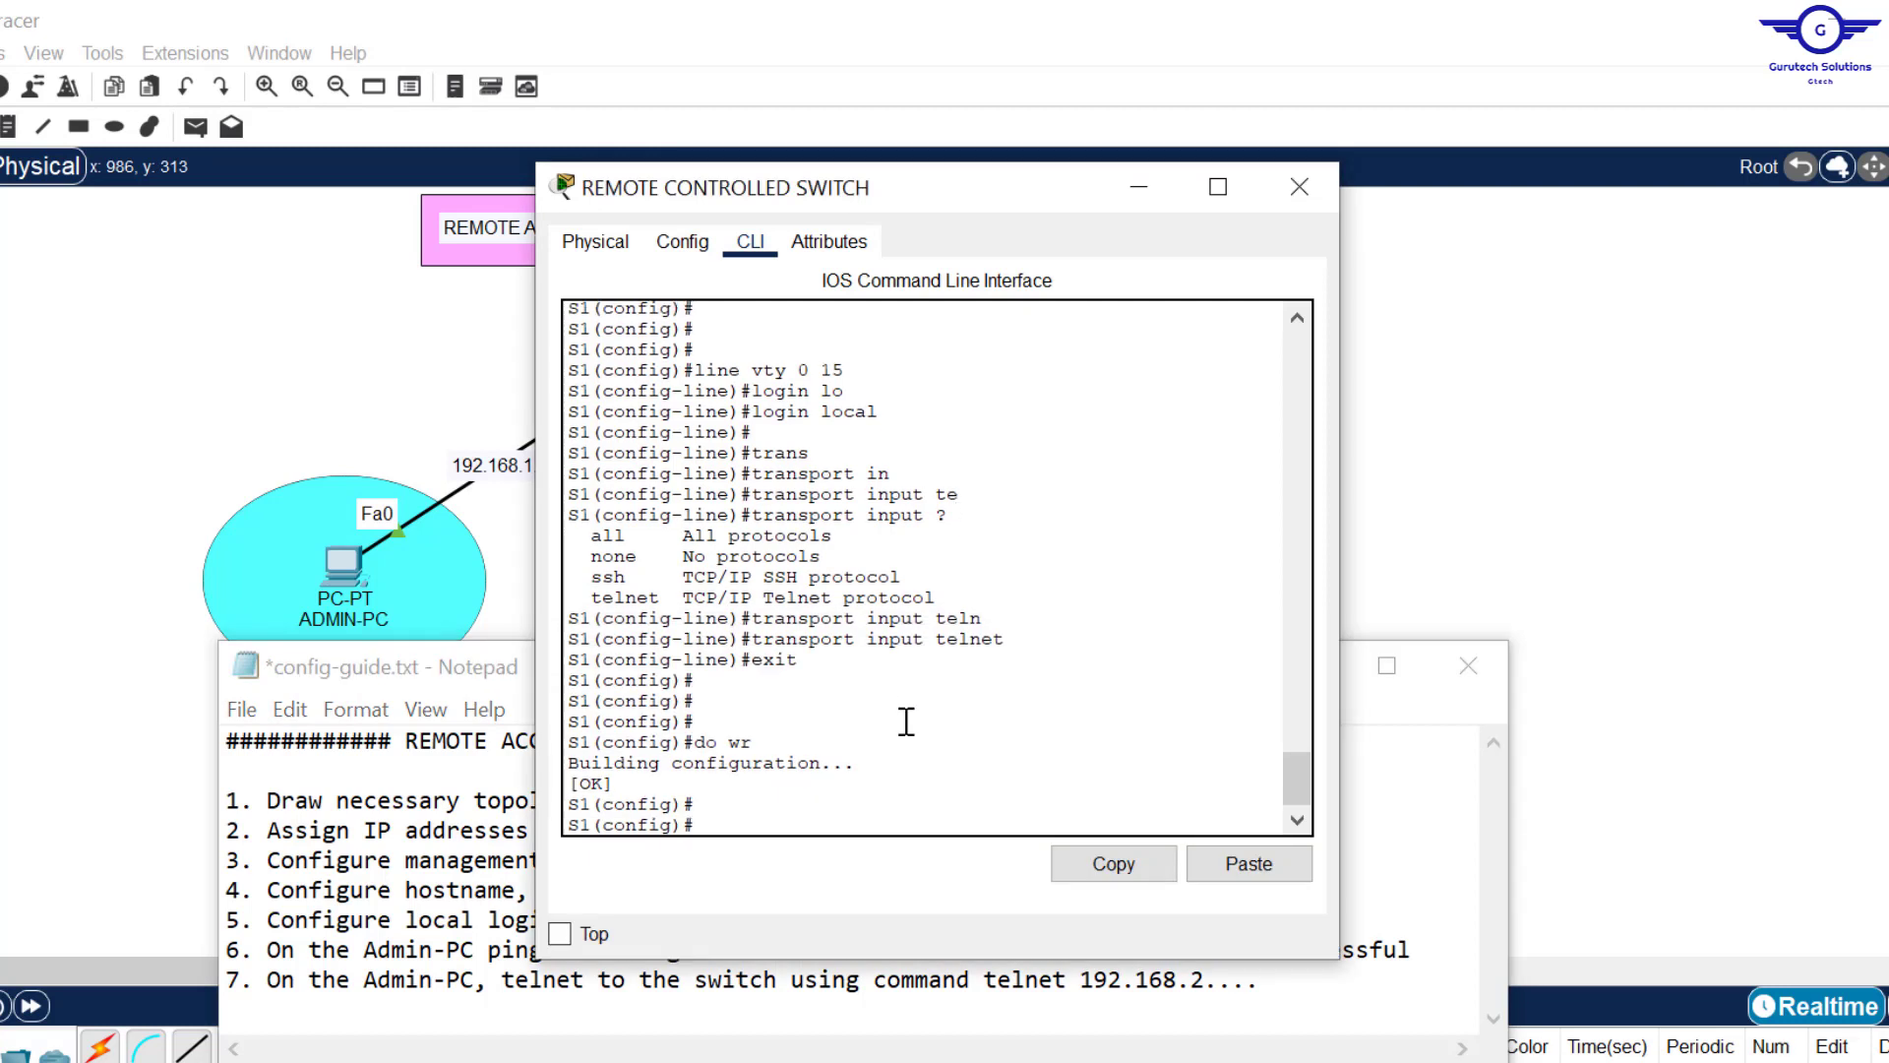
pyautogui.press('Return')
pyautogui.press('Return')
pyautogui.write('enab')
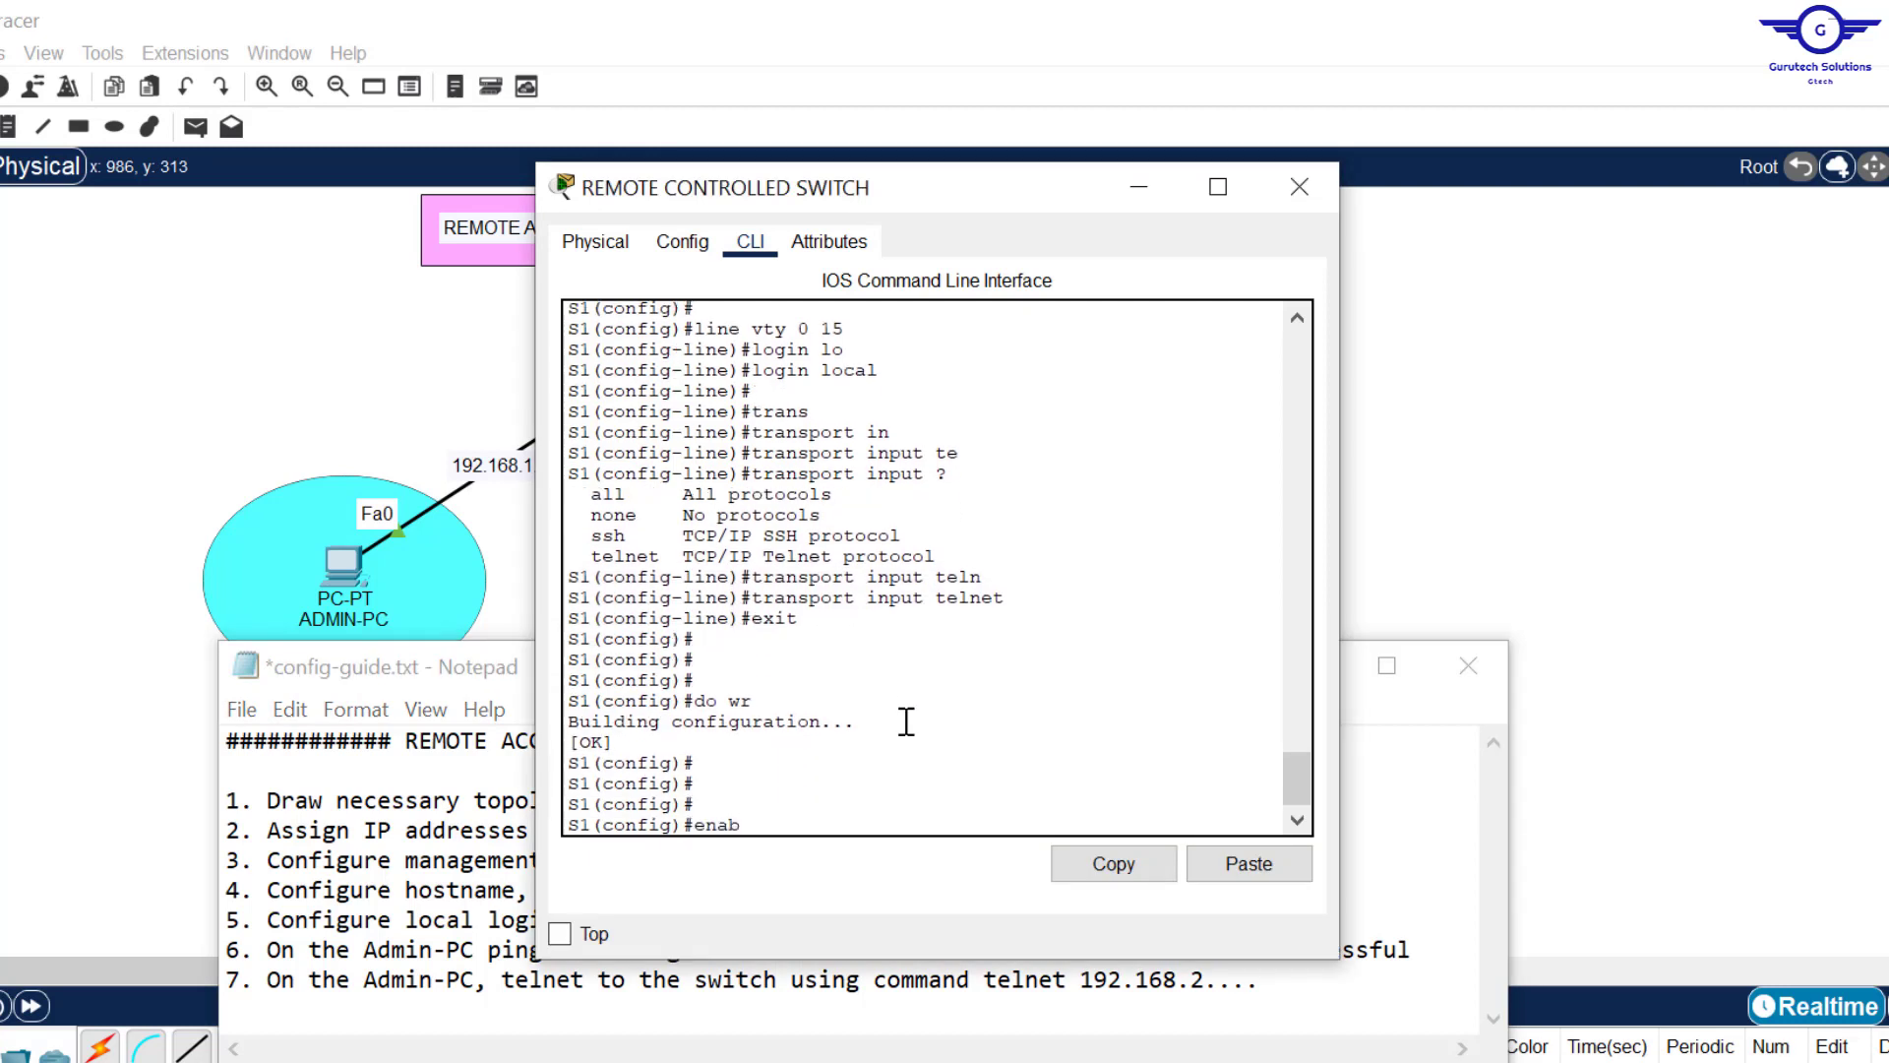
pyautogui.write('l')
pyautogui.press('Tab')
pyautogui.write('p')
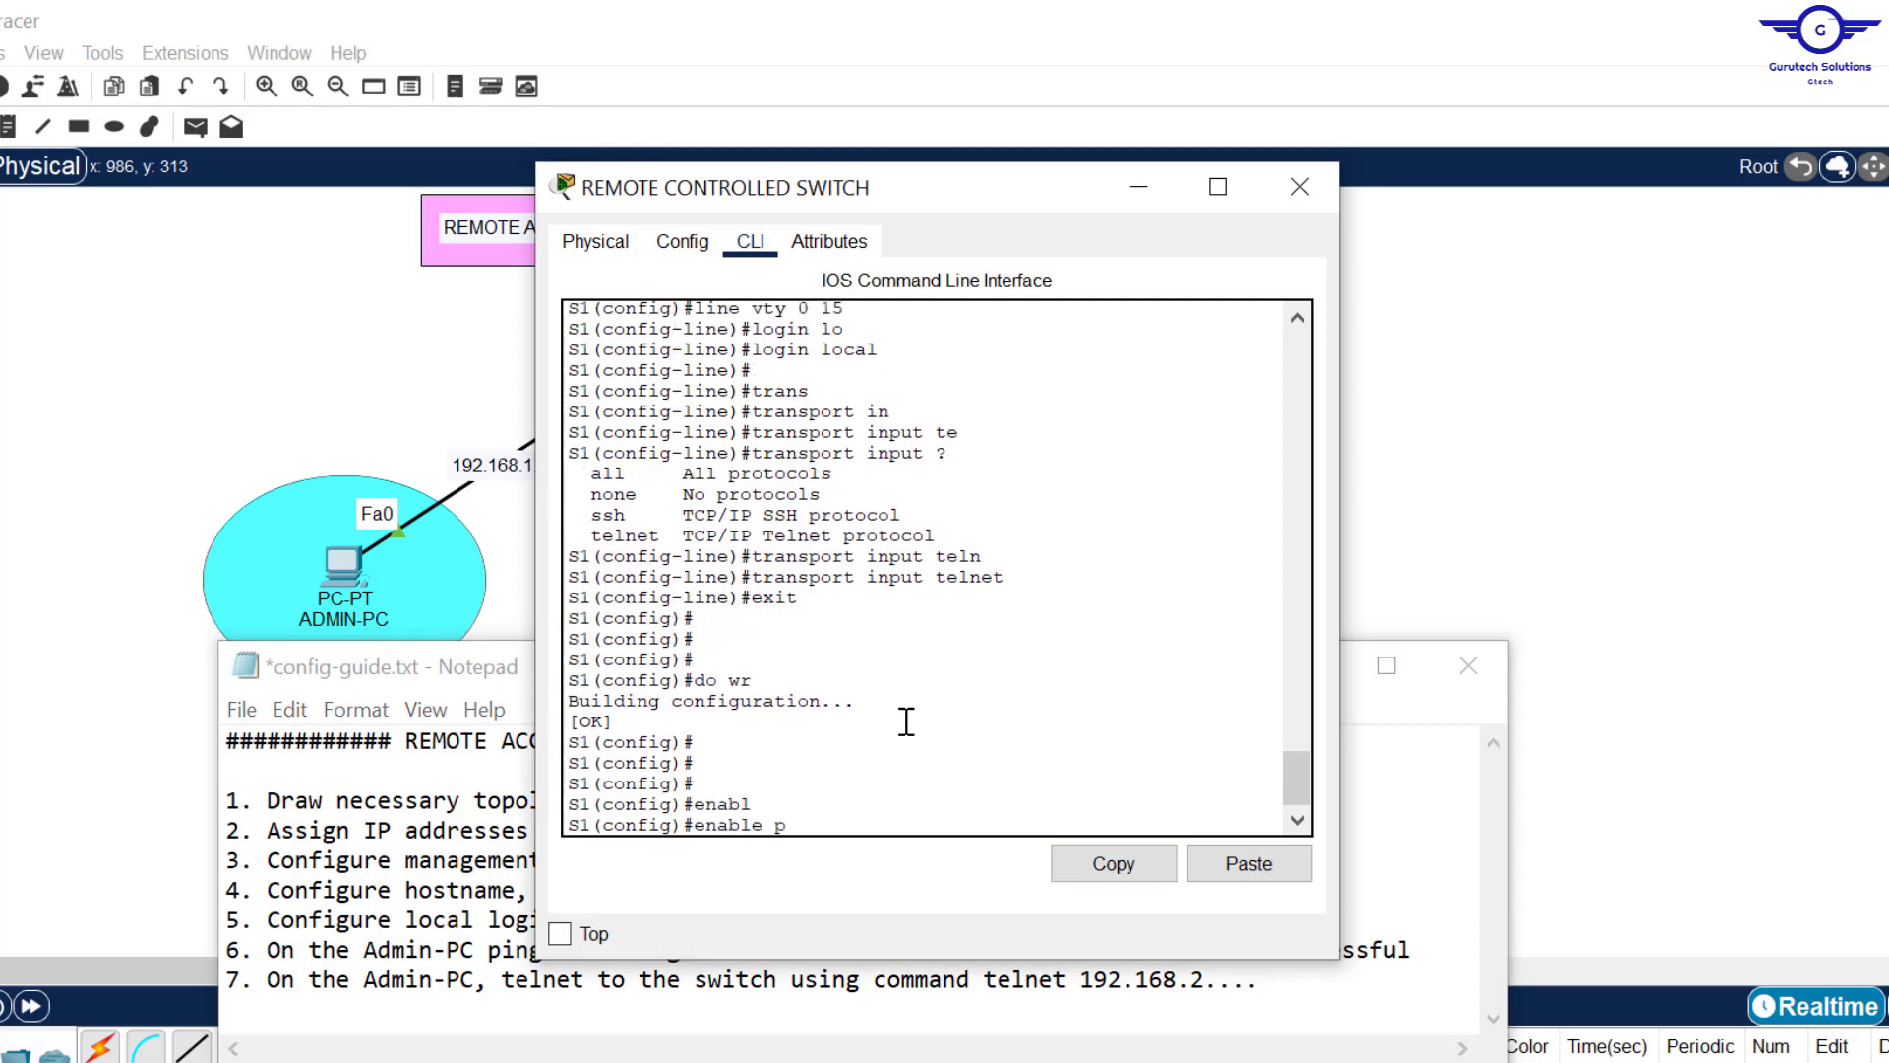
pyautogui.write('ass')
pyautogui.press('Tab')
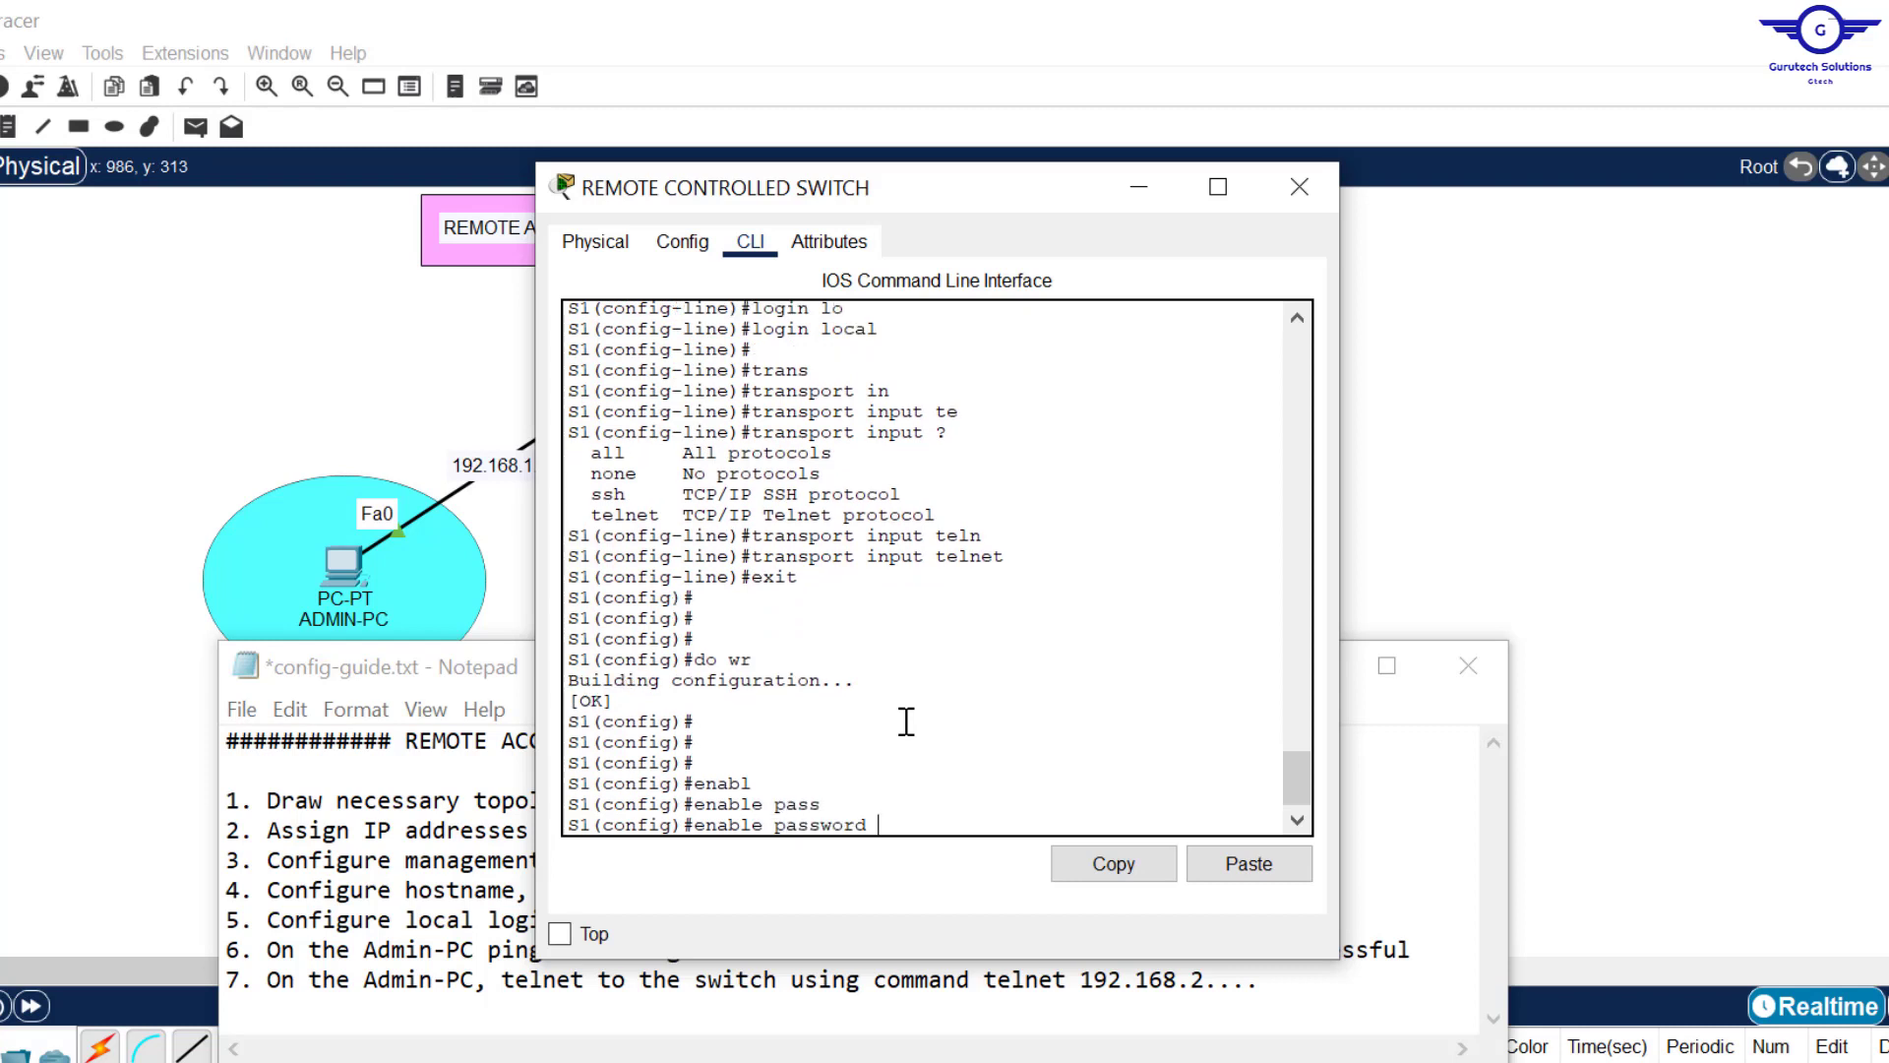
pyautogui.write('cisco')
pyautogui.press('Return')
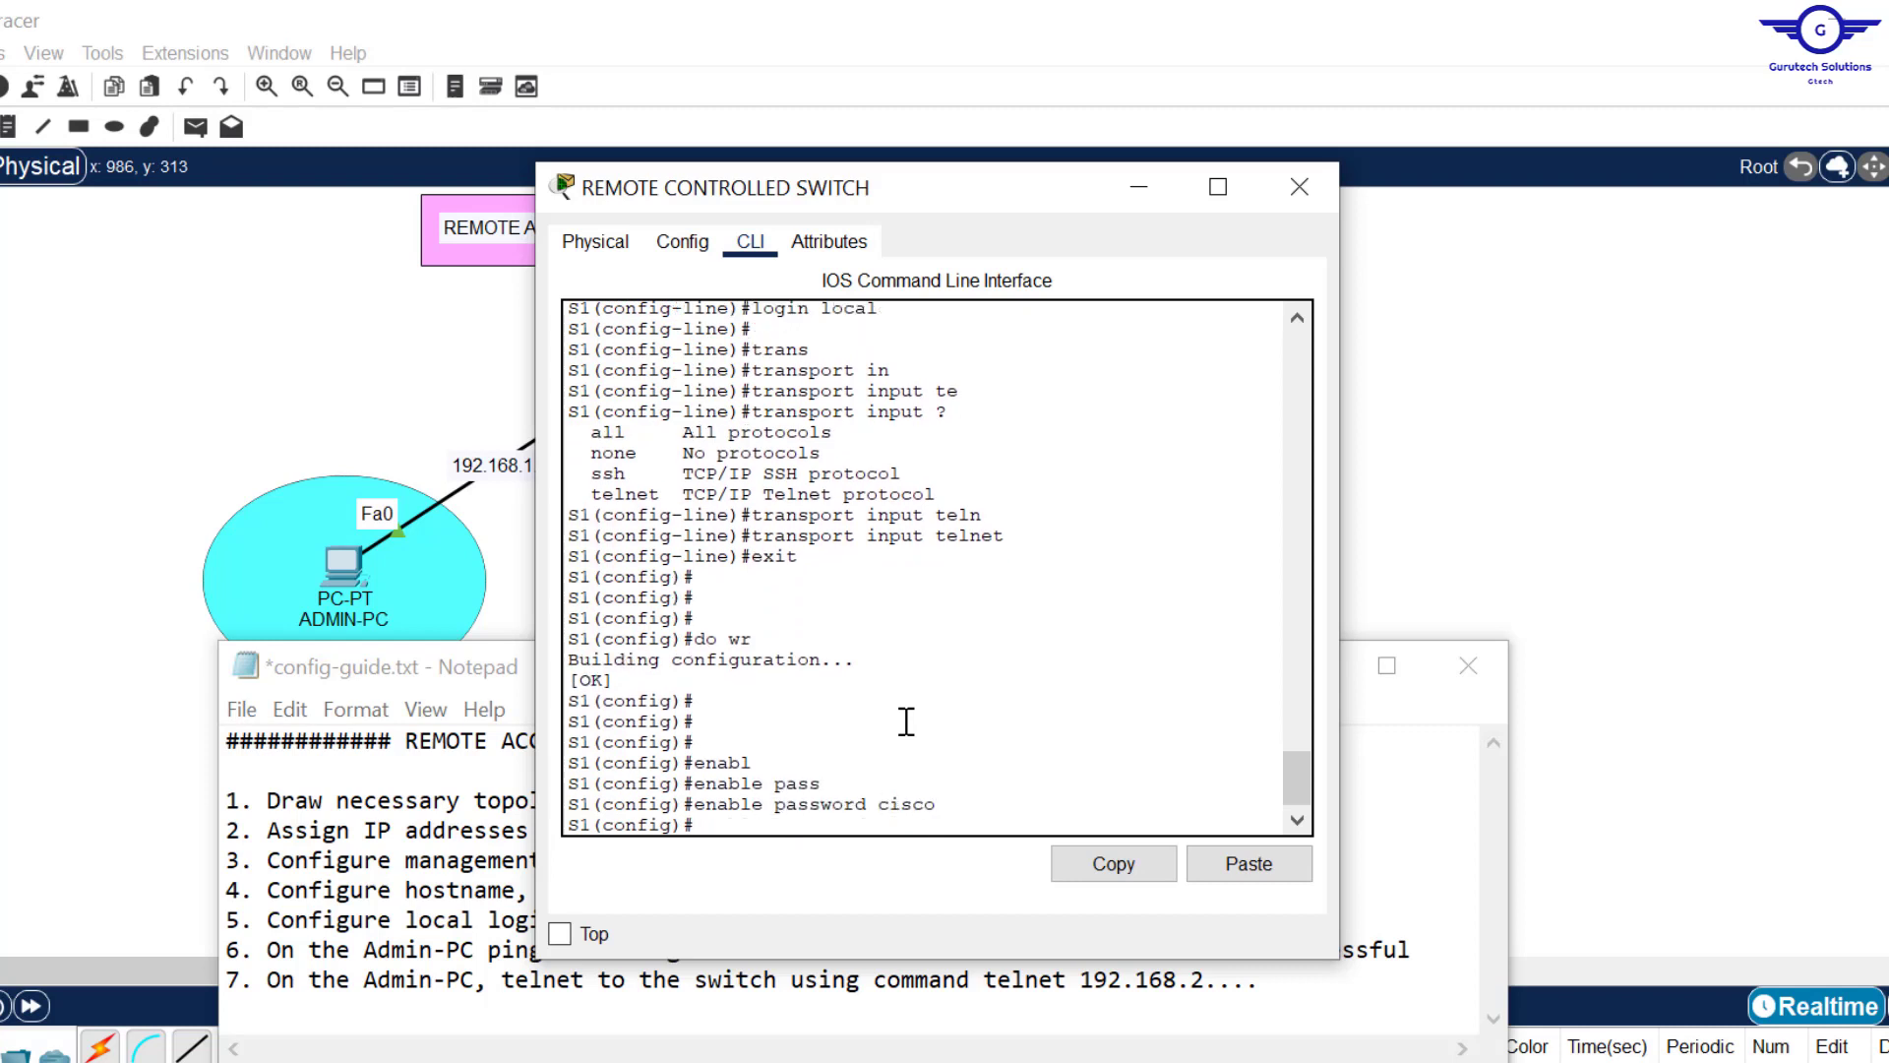
pyautogui.write('do wr')
pyautogui.press('Return')
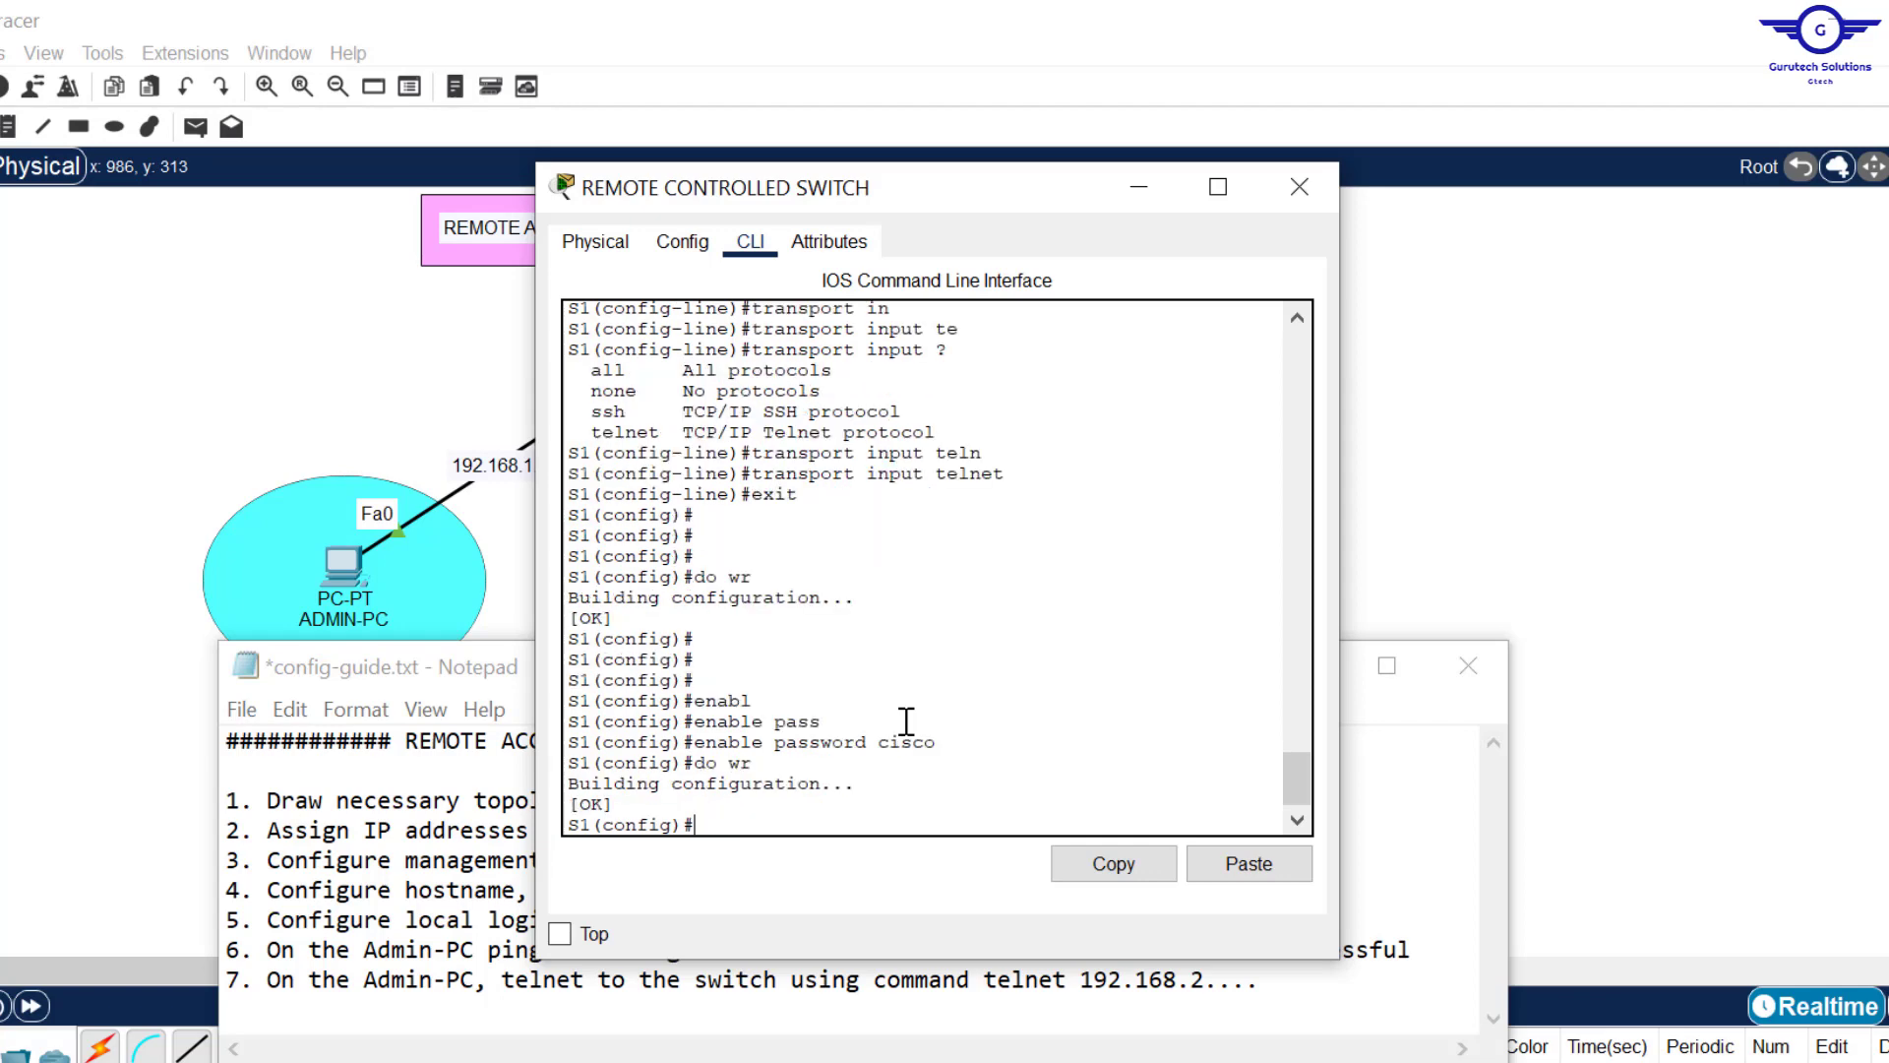
pyautogui.click(344, 568)
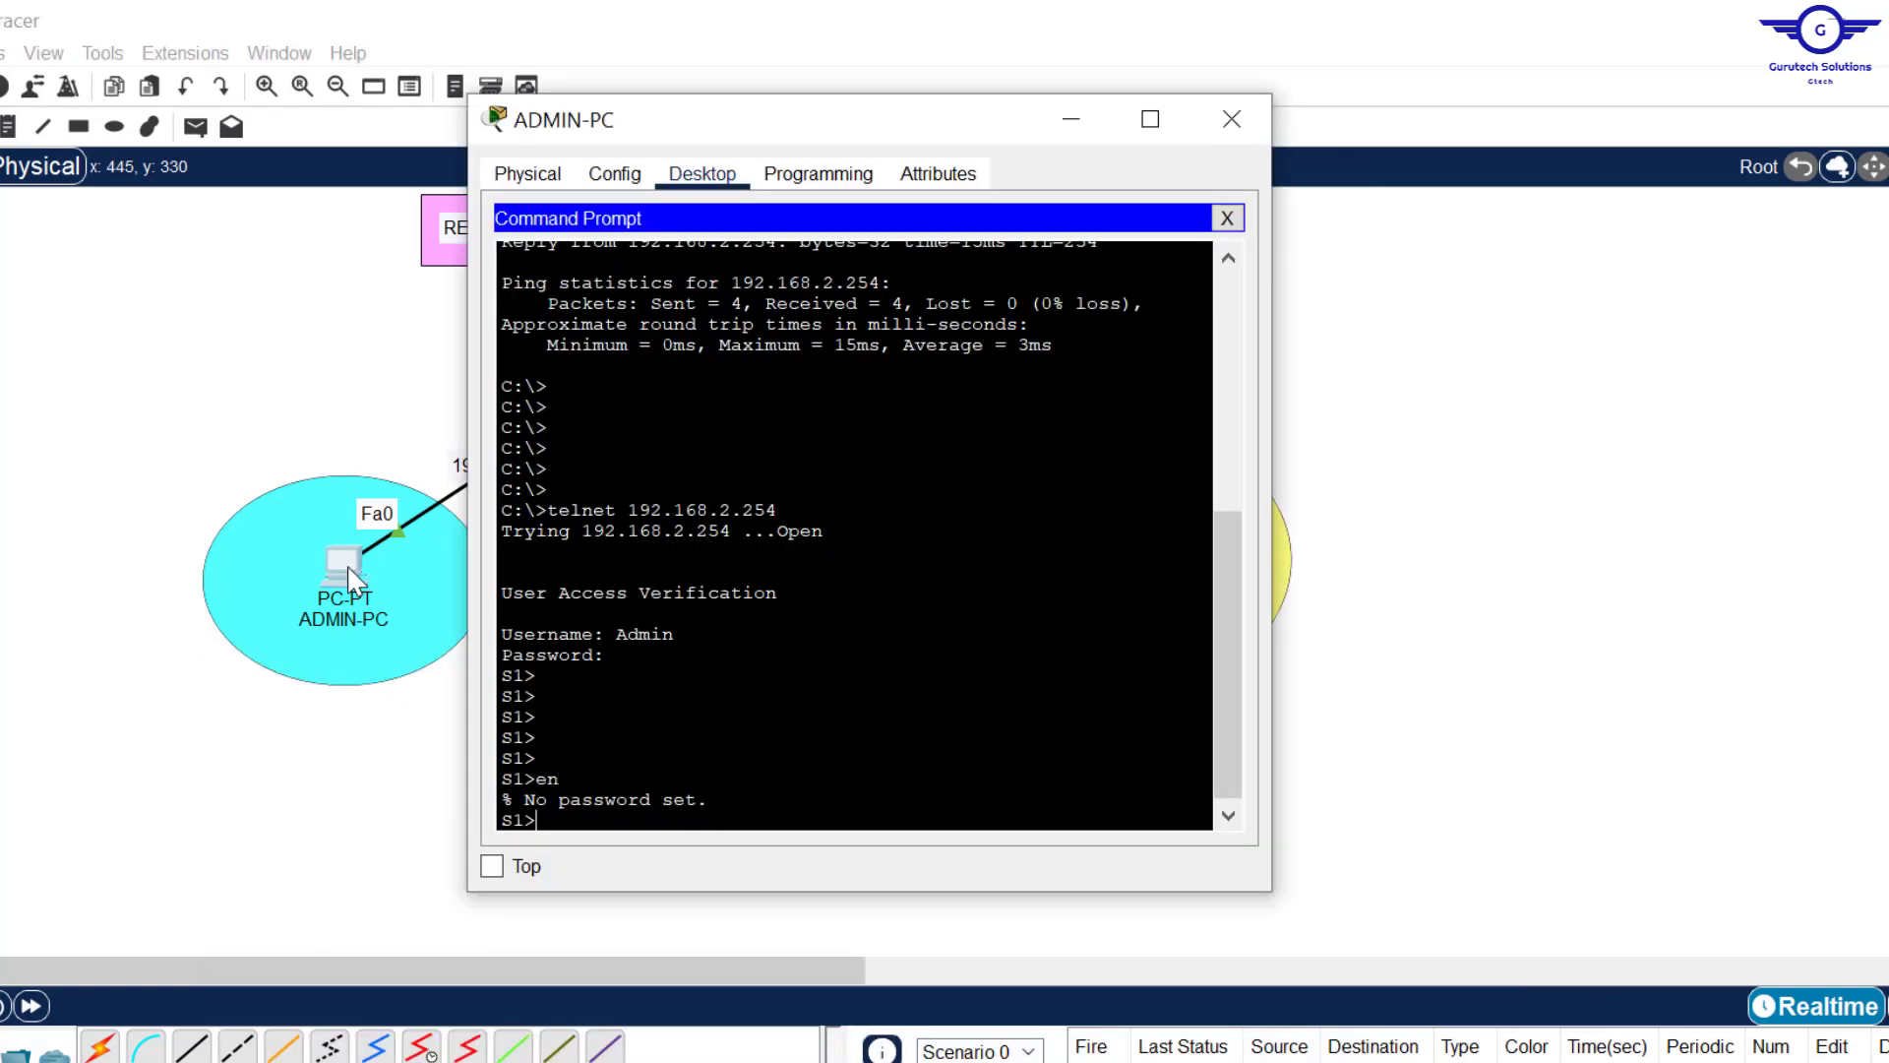
# Step: End the old telnet session and reconnect to S1 at 192.168.2.254, logging in with the username and password
pyautogui.write('exit')
pyautogui.press('Return')
pyautogui.press('Return')
pyautogui.press('Return')
pyautogui.press('Return')
pyautogui.press('Return')
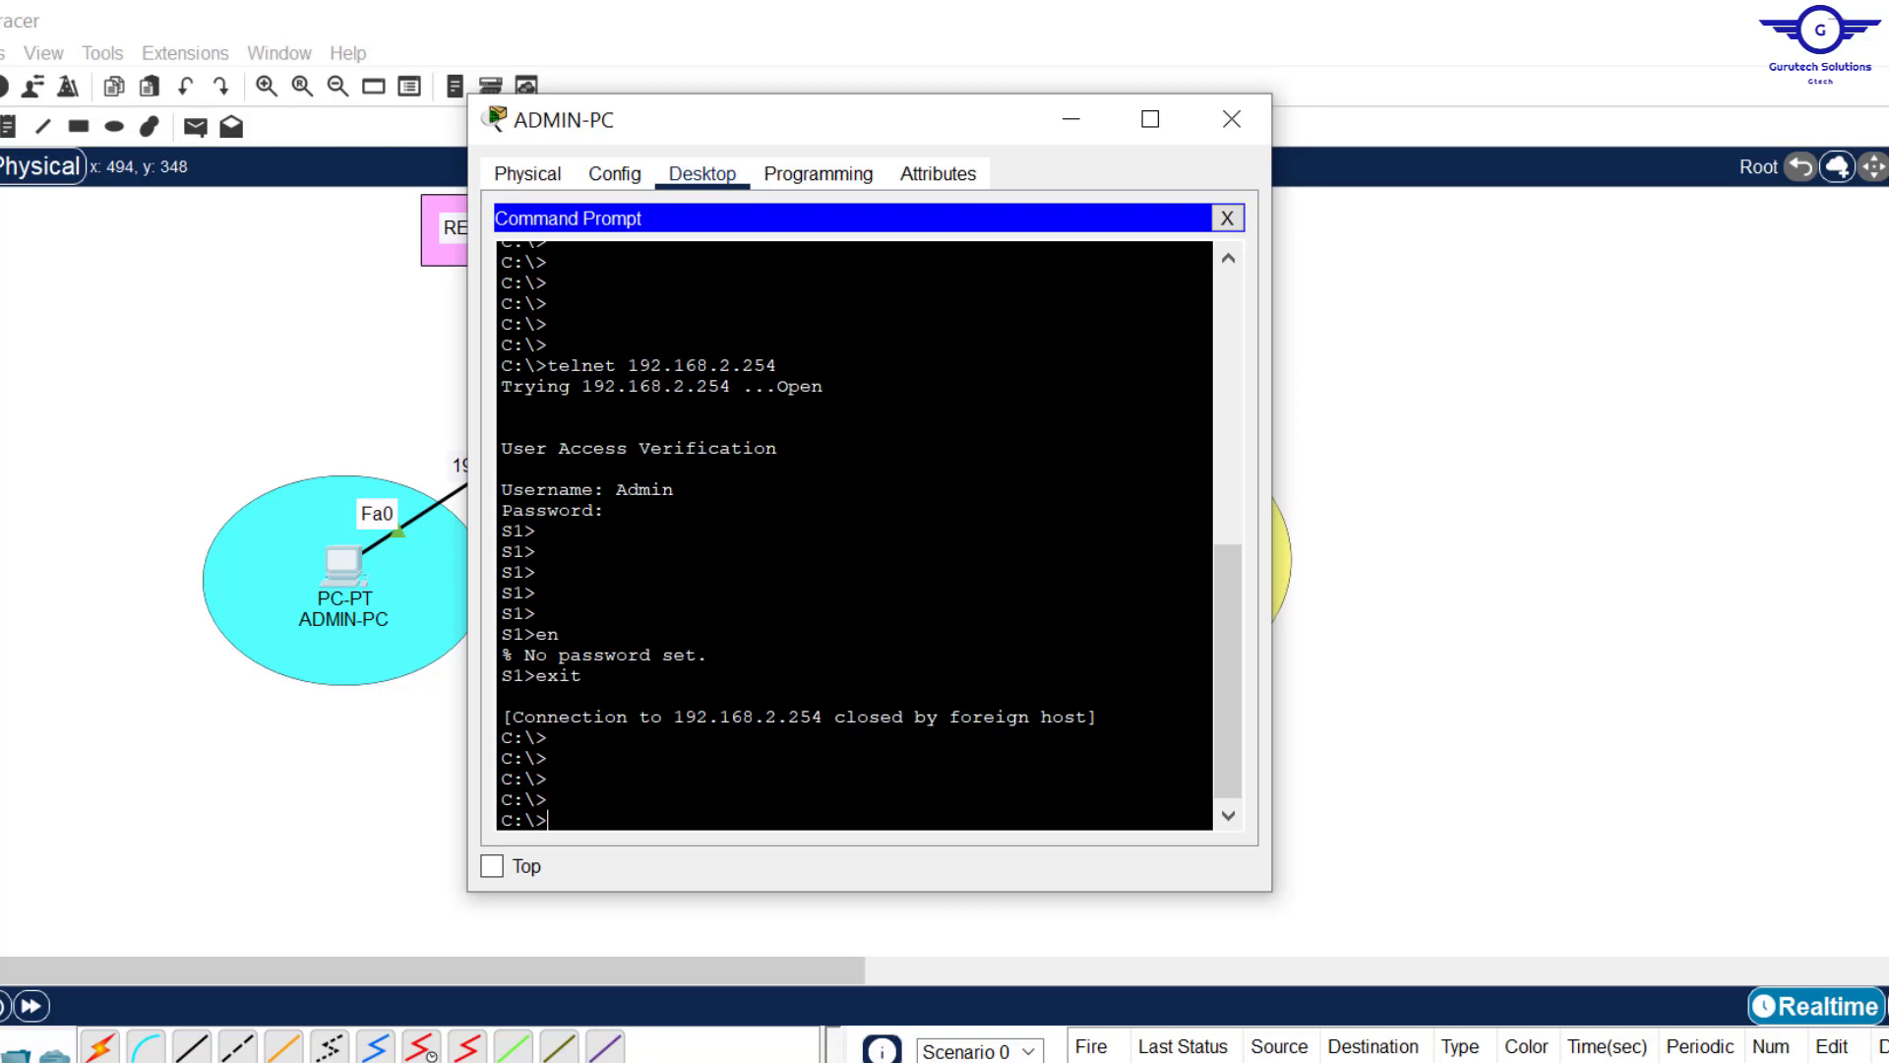
pyautogui.moveTo(548, 778); pyautogui.dragTo(462, 781)
pyautogui.press('Up')
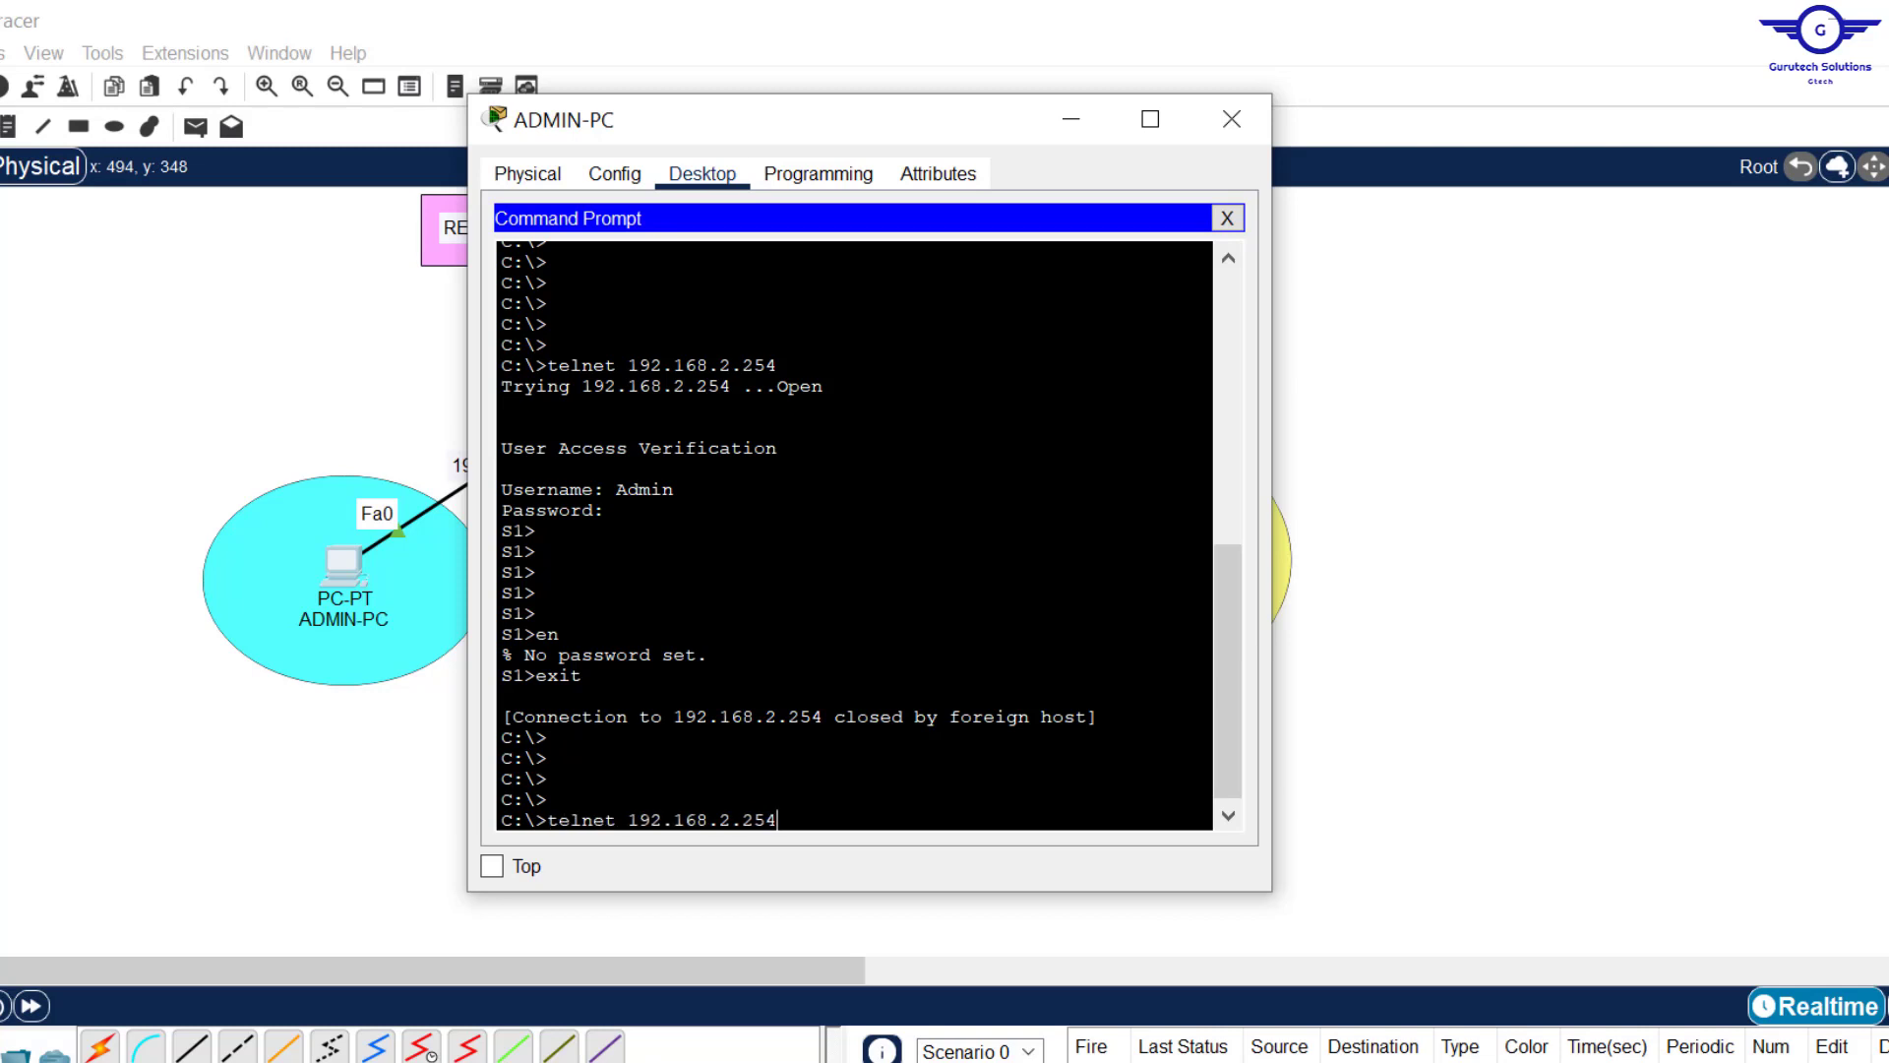
pyautogui.press('Return')
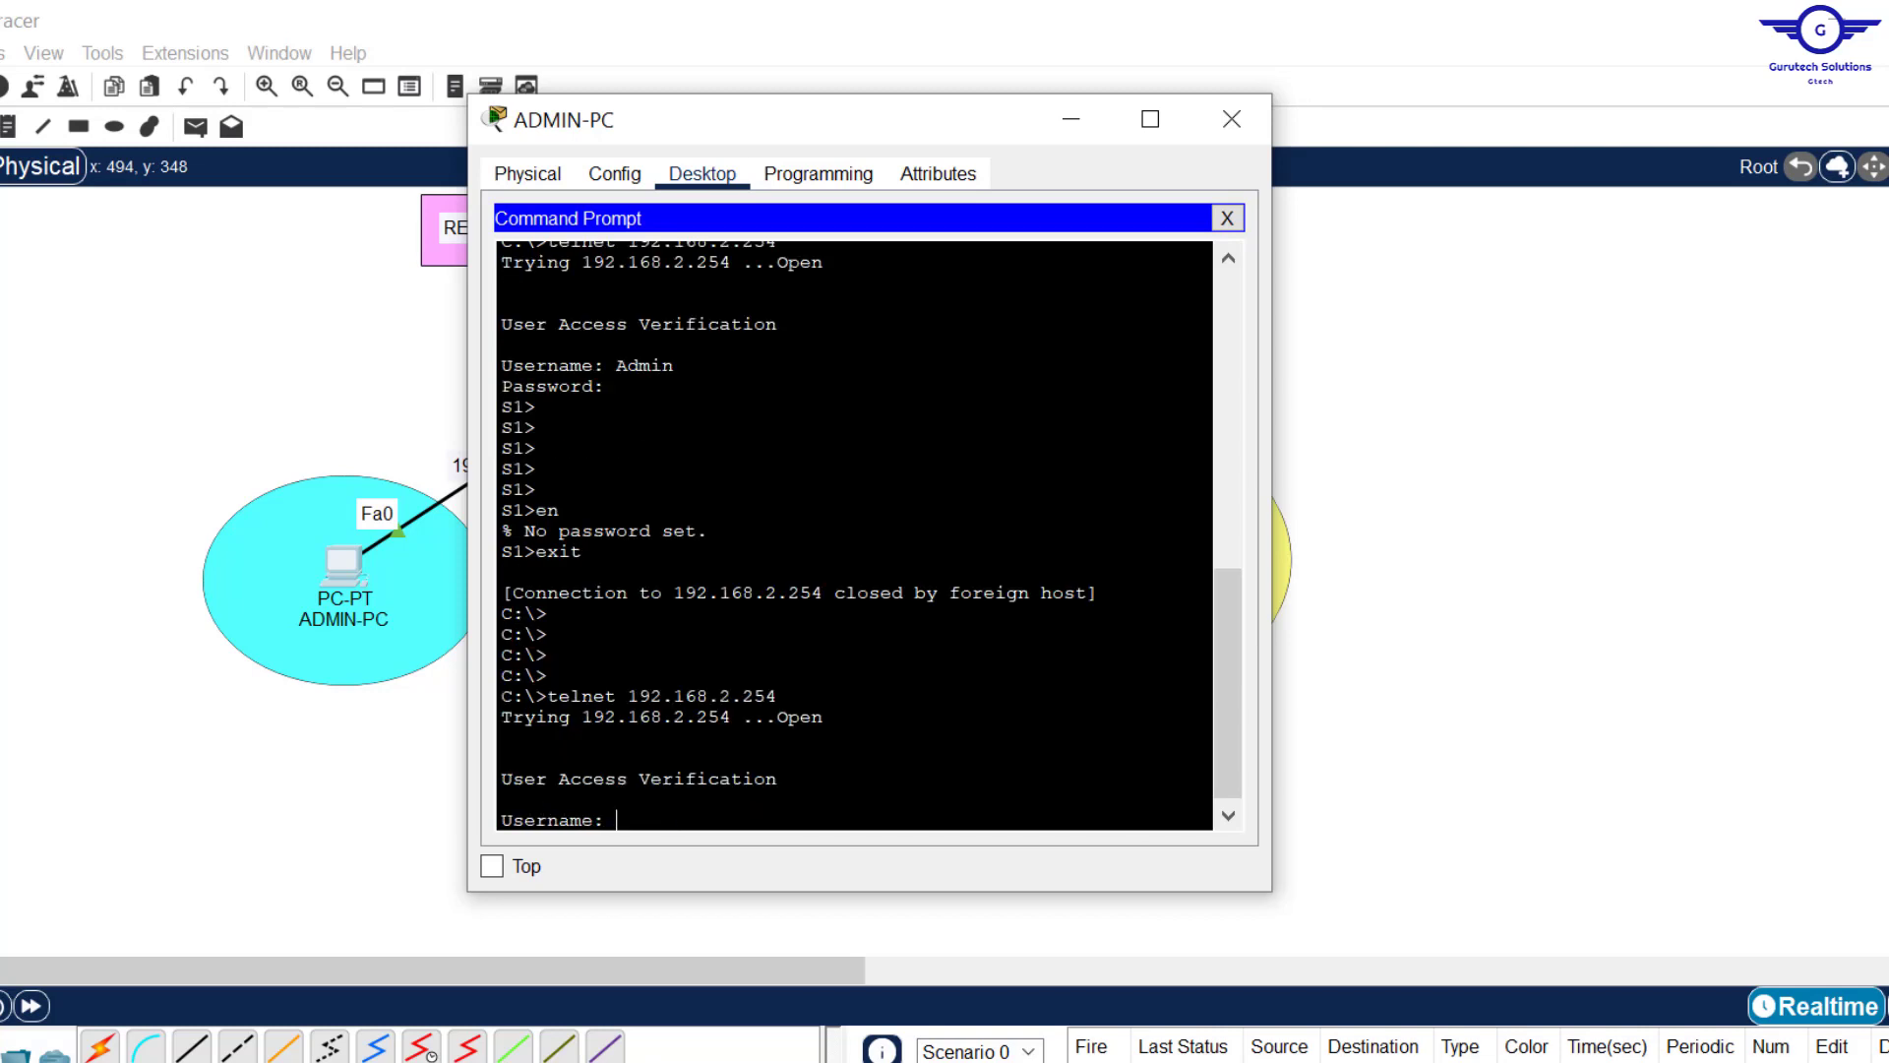
pyautogui.write('Admi')
pyautogui.write('n')
pyautogui.press('Return')
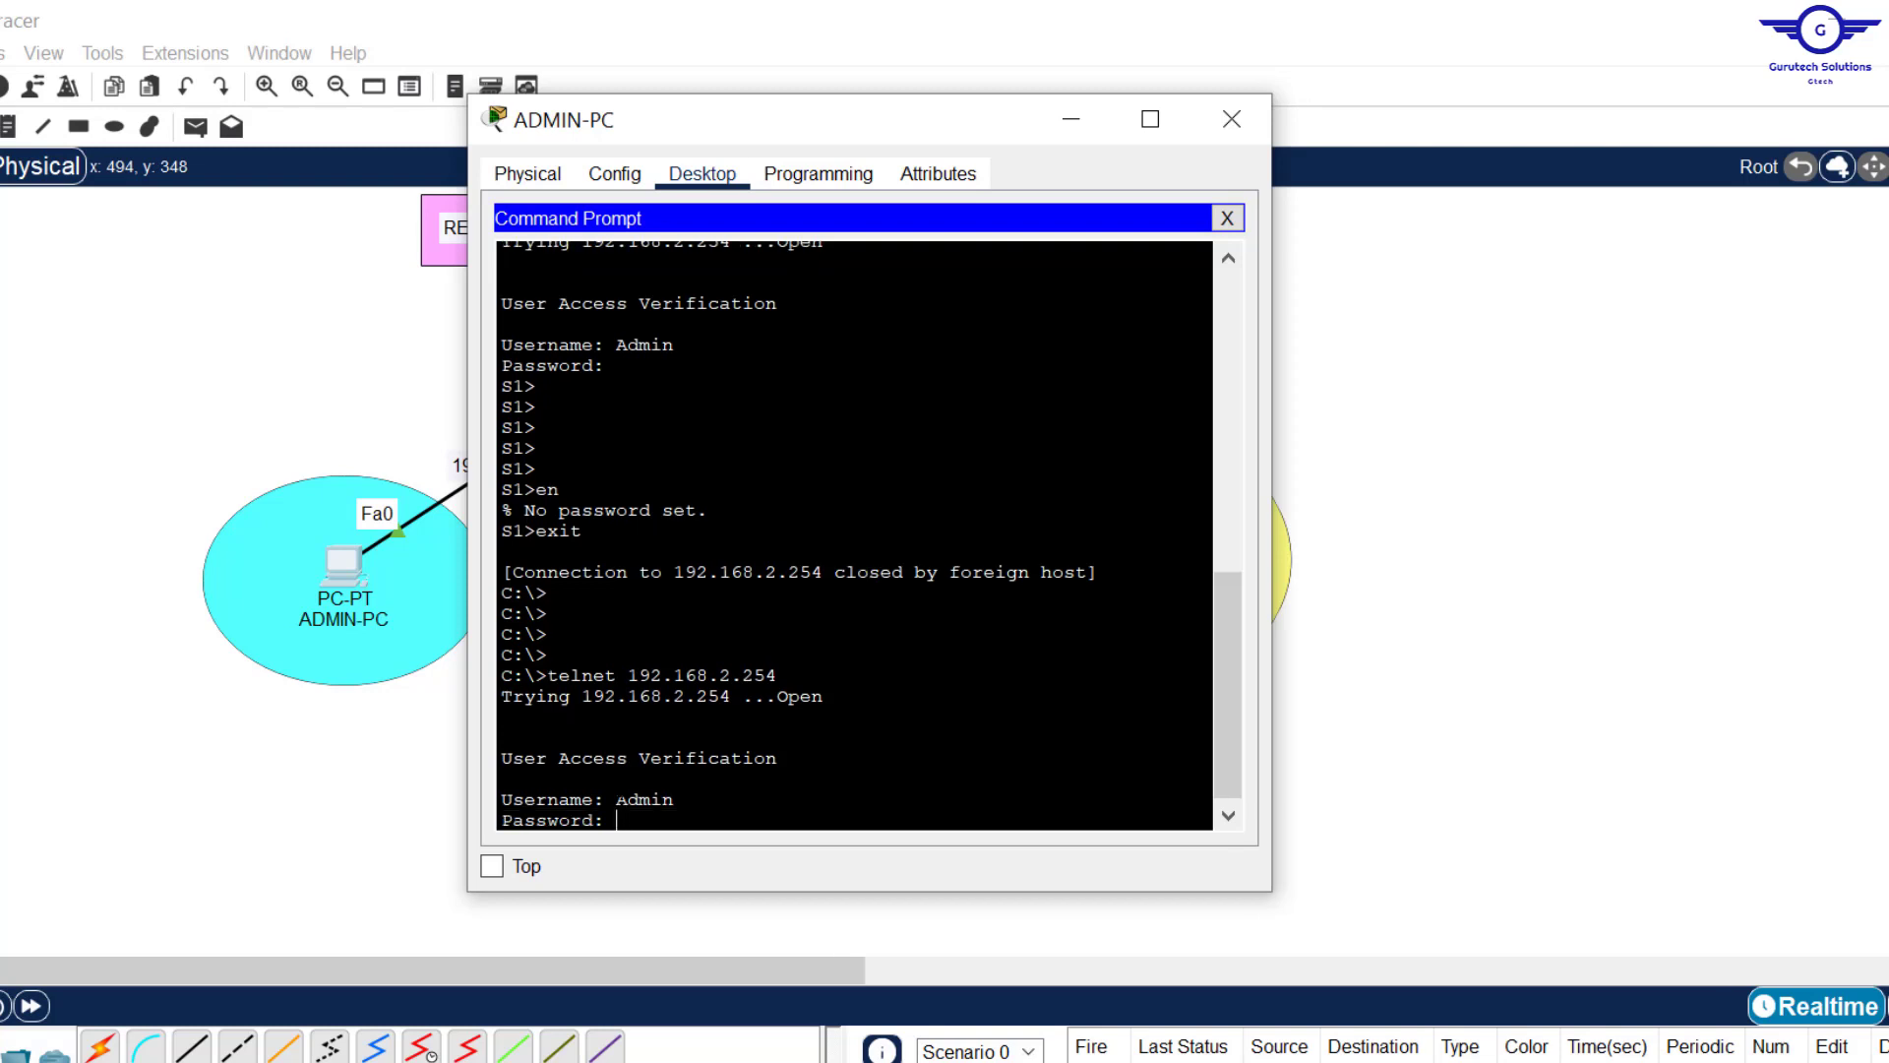
pyautogui.press('Return')
pyautogui.press('Return')
pyautogui.press('Return')
# Step: Enter privileged mode on S1 with the new enable password, reaching the S1# prompt
pyautogui.write('en')
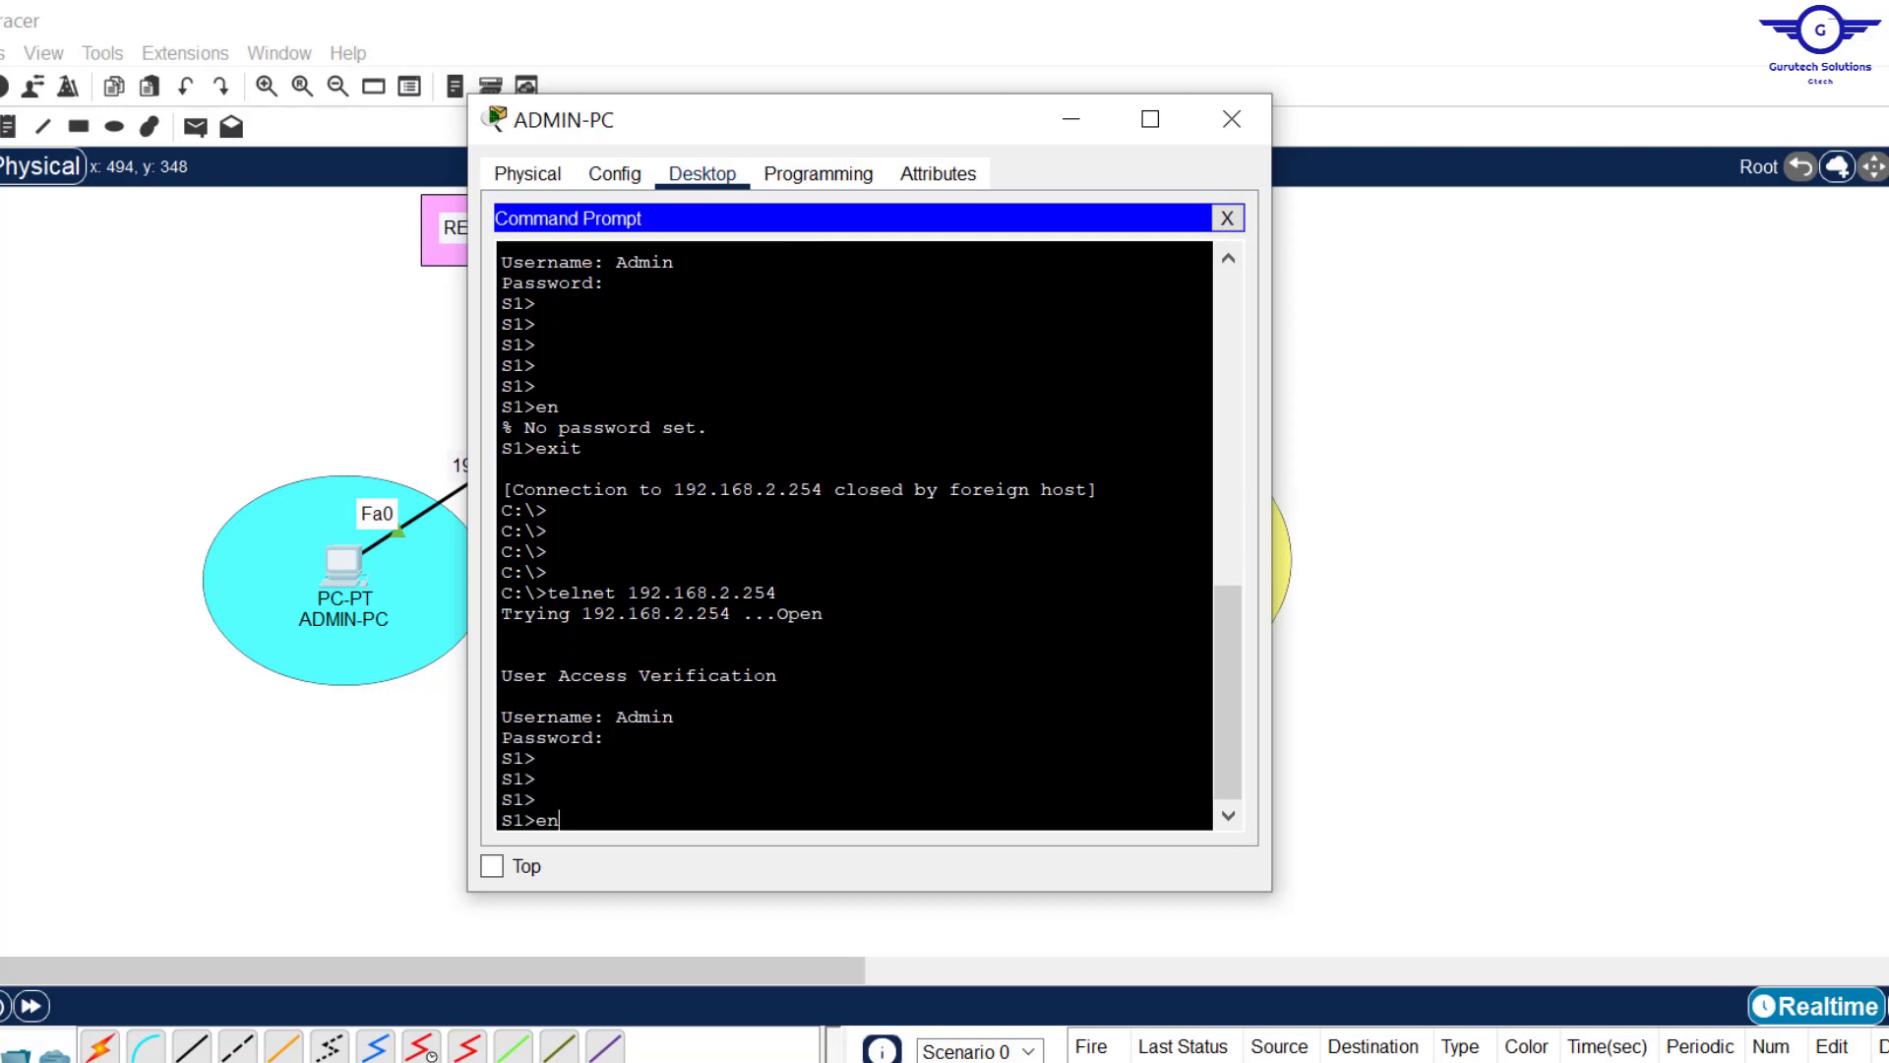
pyautogui.press('Return')
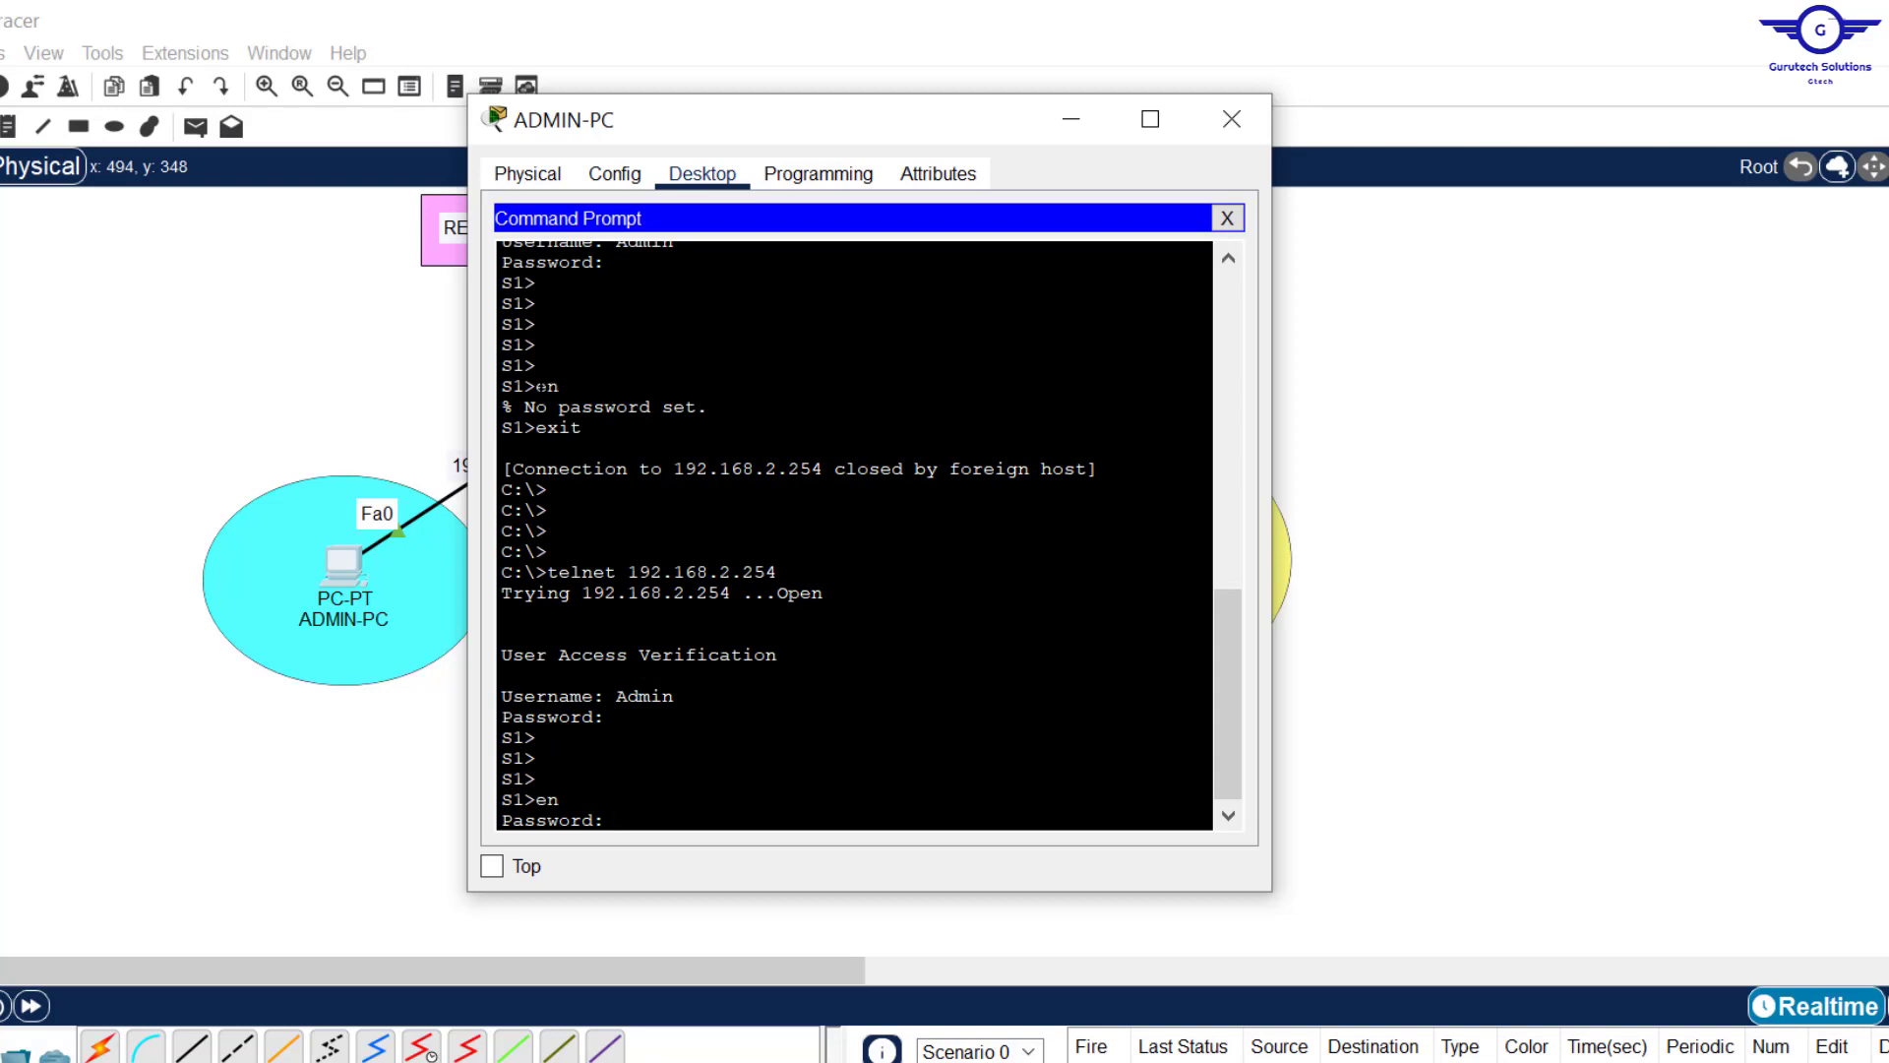
pyautogui.moveTo(536, 386); pyautogui.dragTo(708, 407)
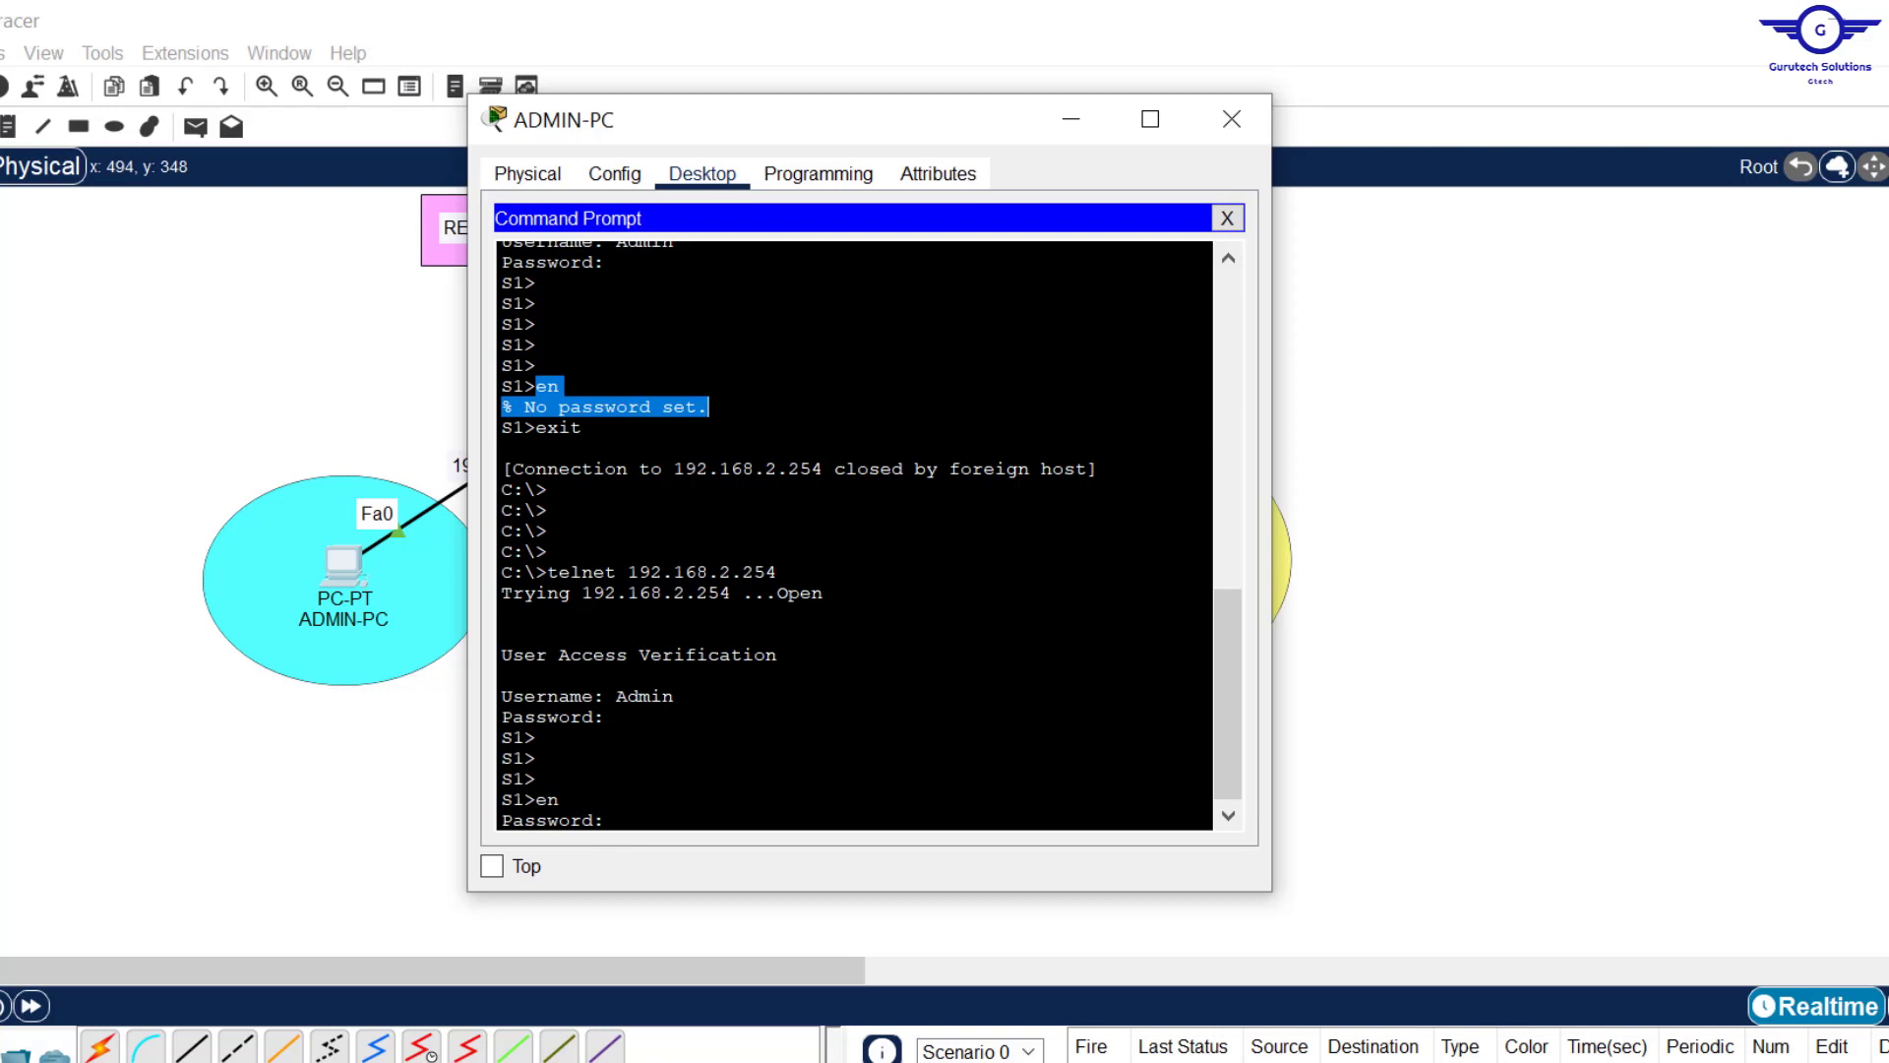
pyautogui.click(629, 819)
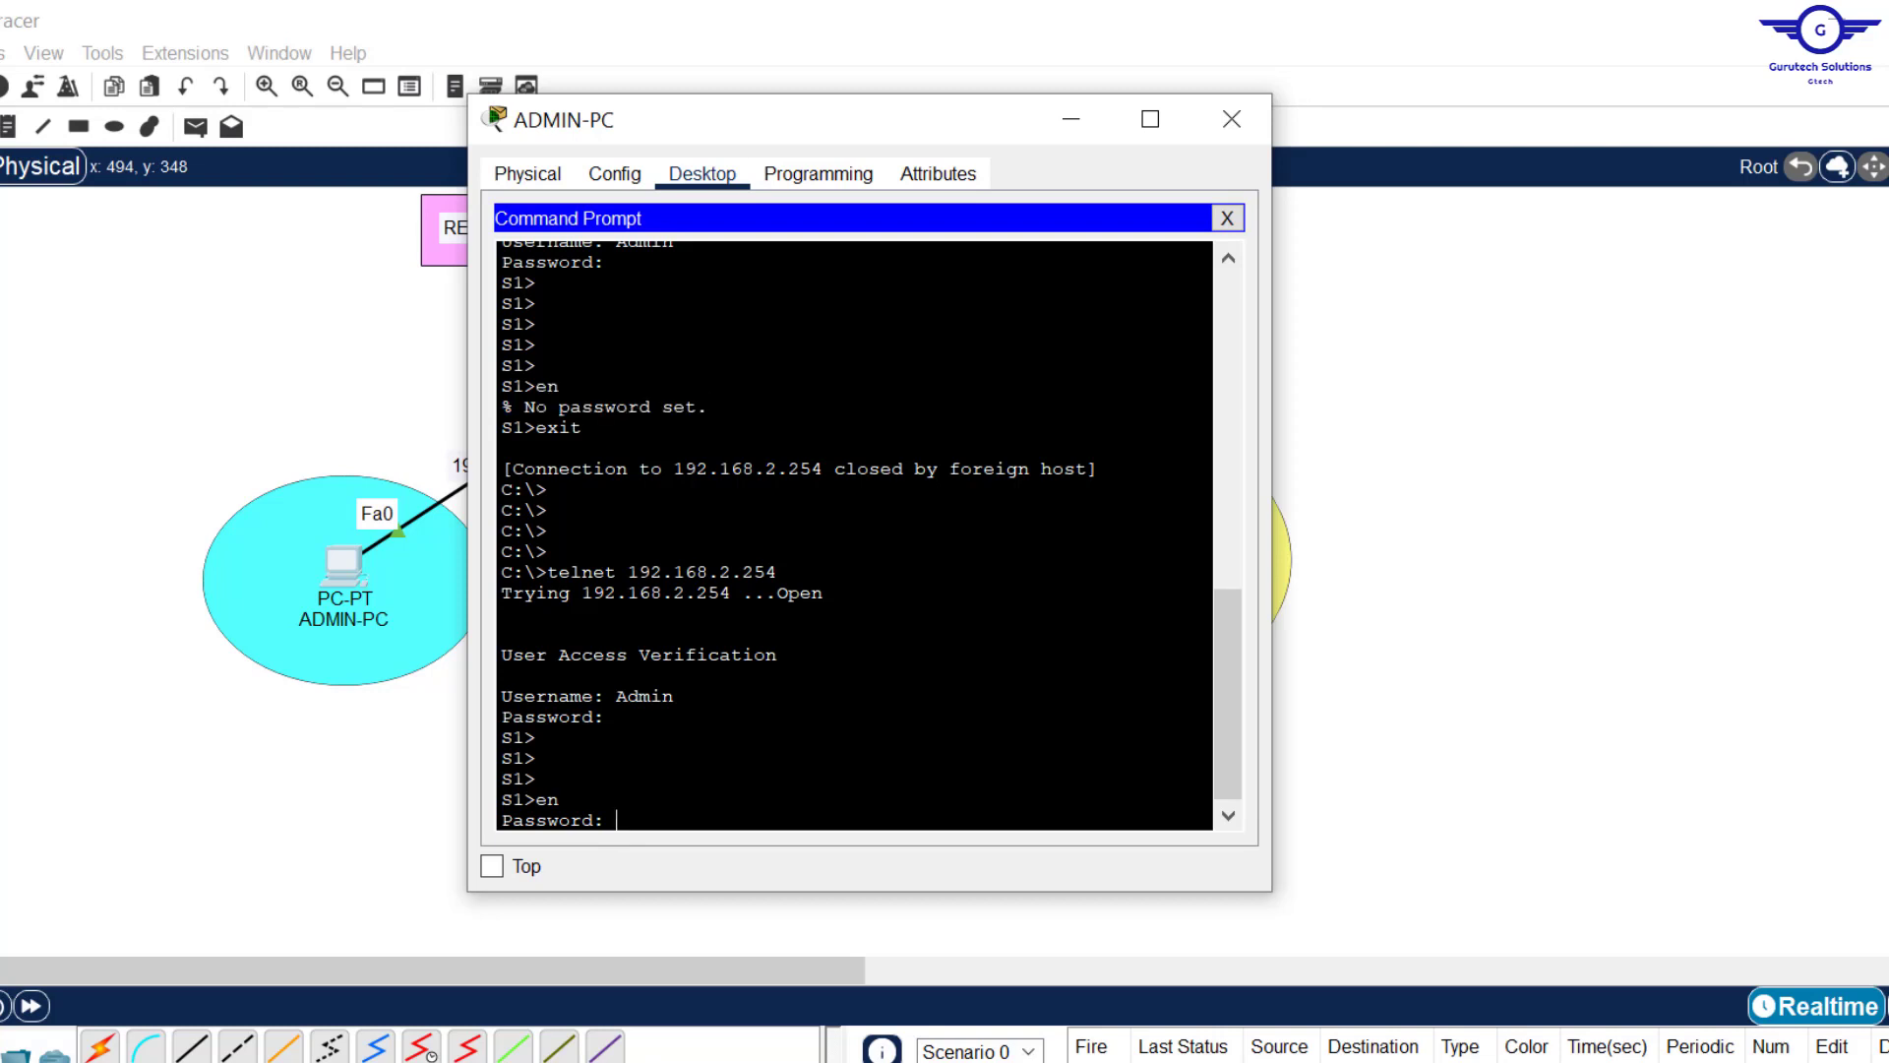
pyautogui.press('Return')
pyautogui.press('Return')
pyautogui.press('Return')
pyautogui.press('Return')
pyautogui.press('Return')
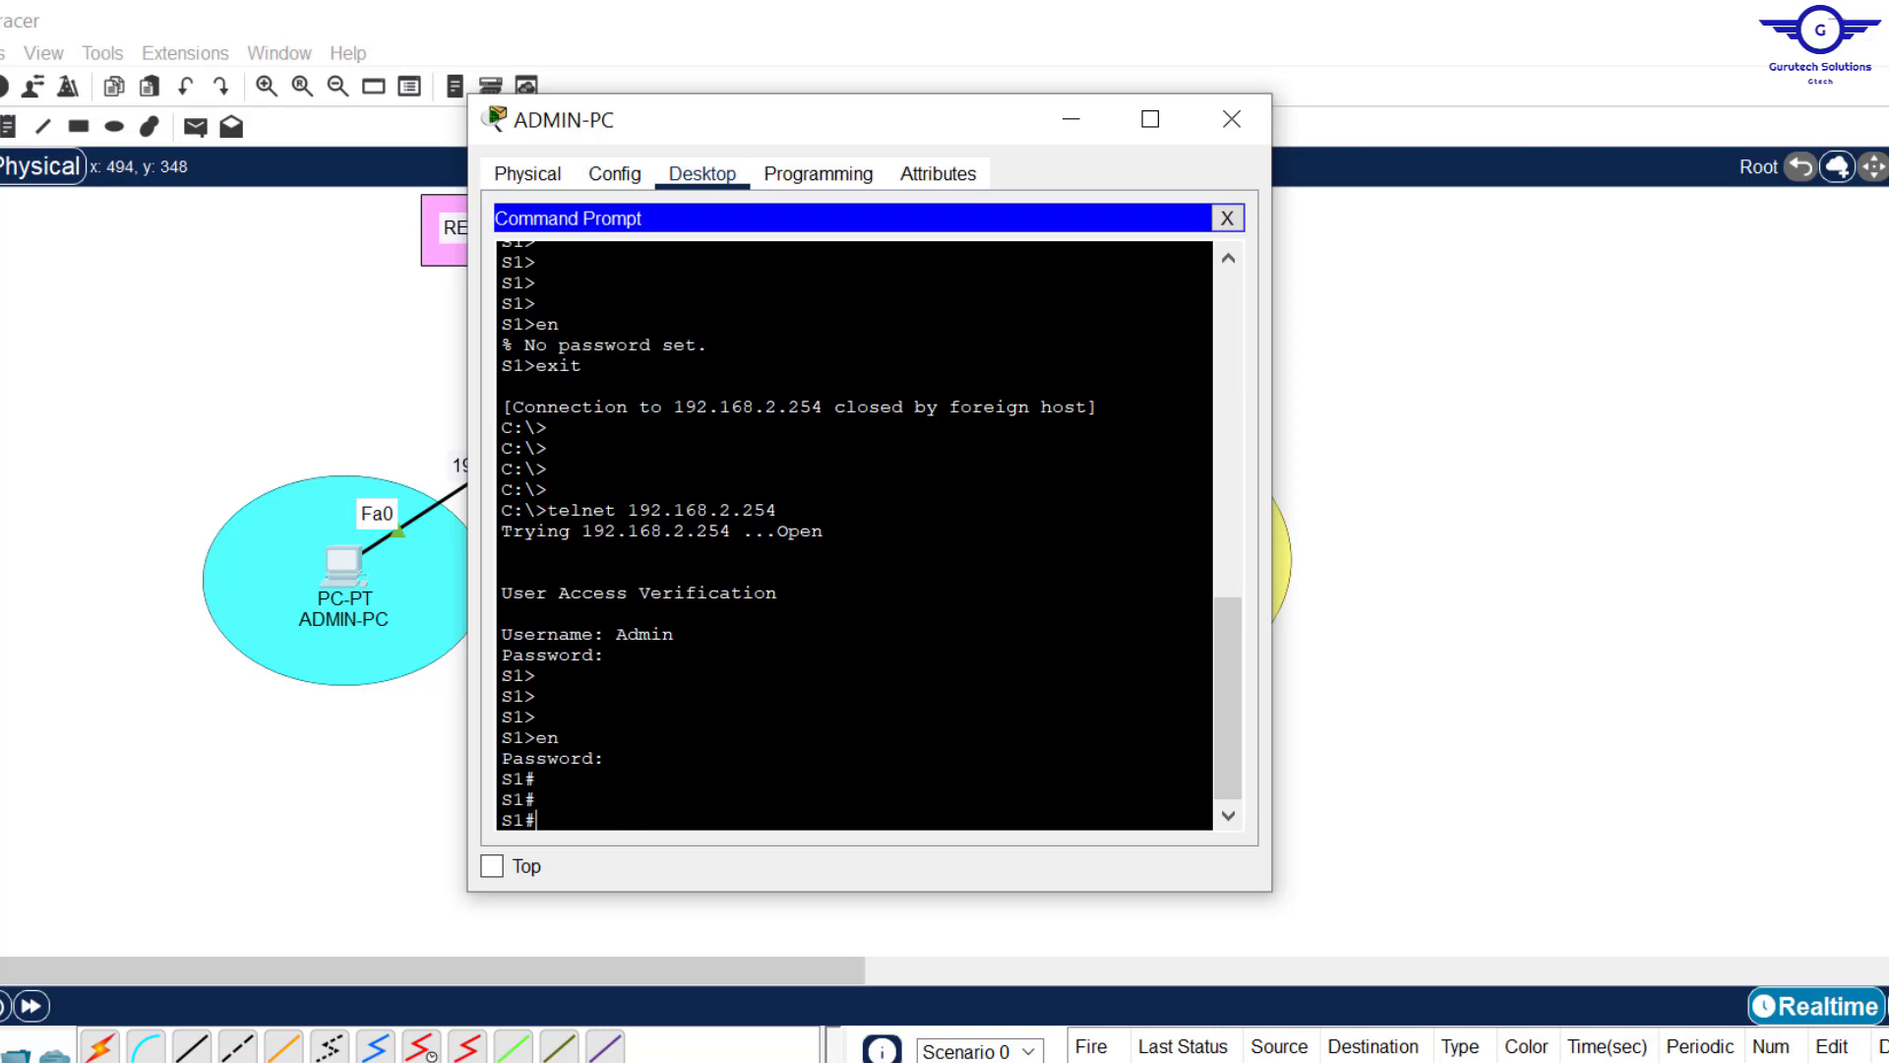
pyautogui.write('sh ')
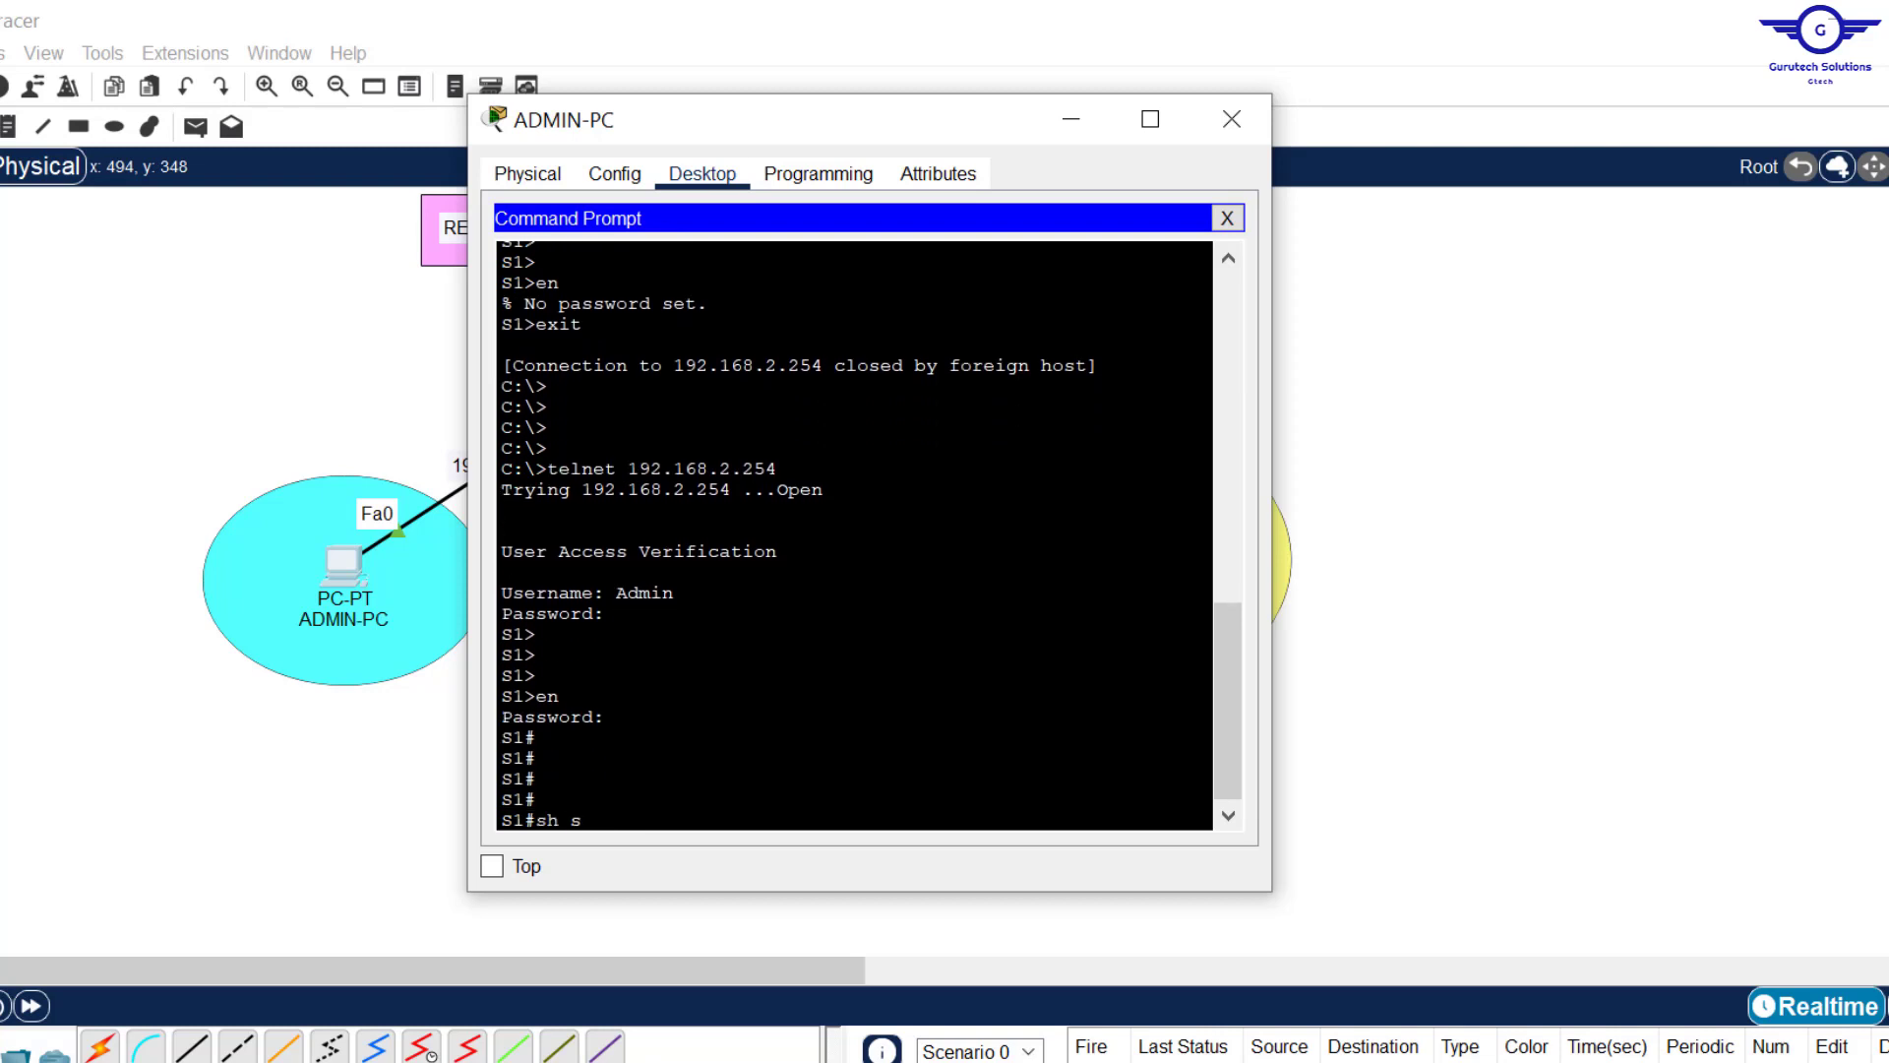
pyautogui.write('start')
# Step: List S1's startup configuration with 'sh start' through to the end, then close the ADMIN-PC window
pyautogui.press('Return')
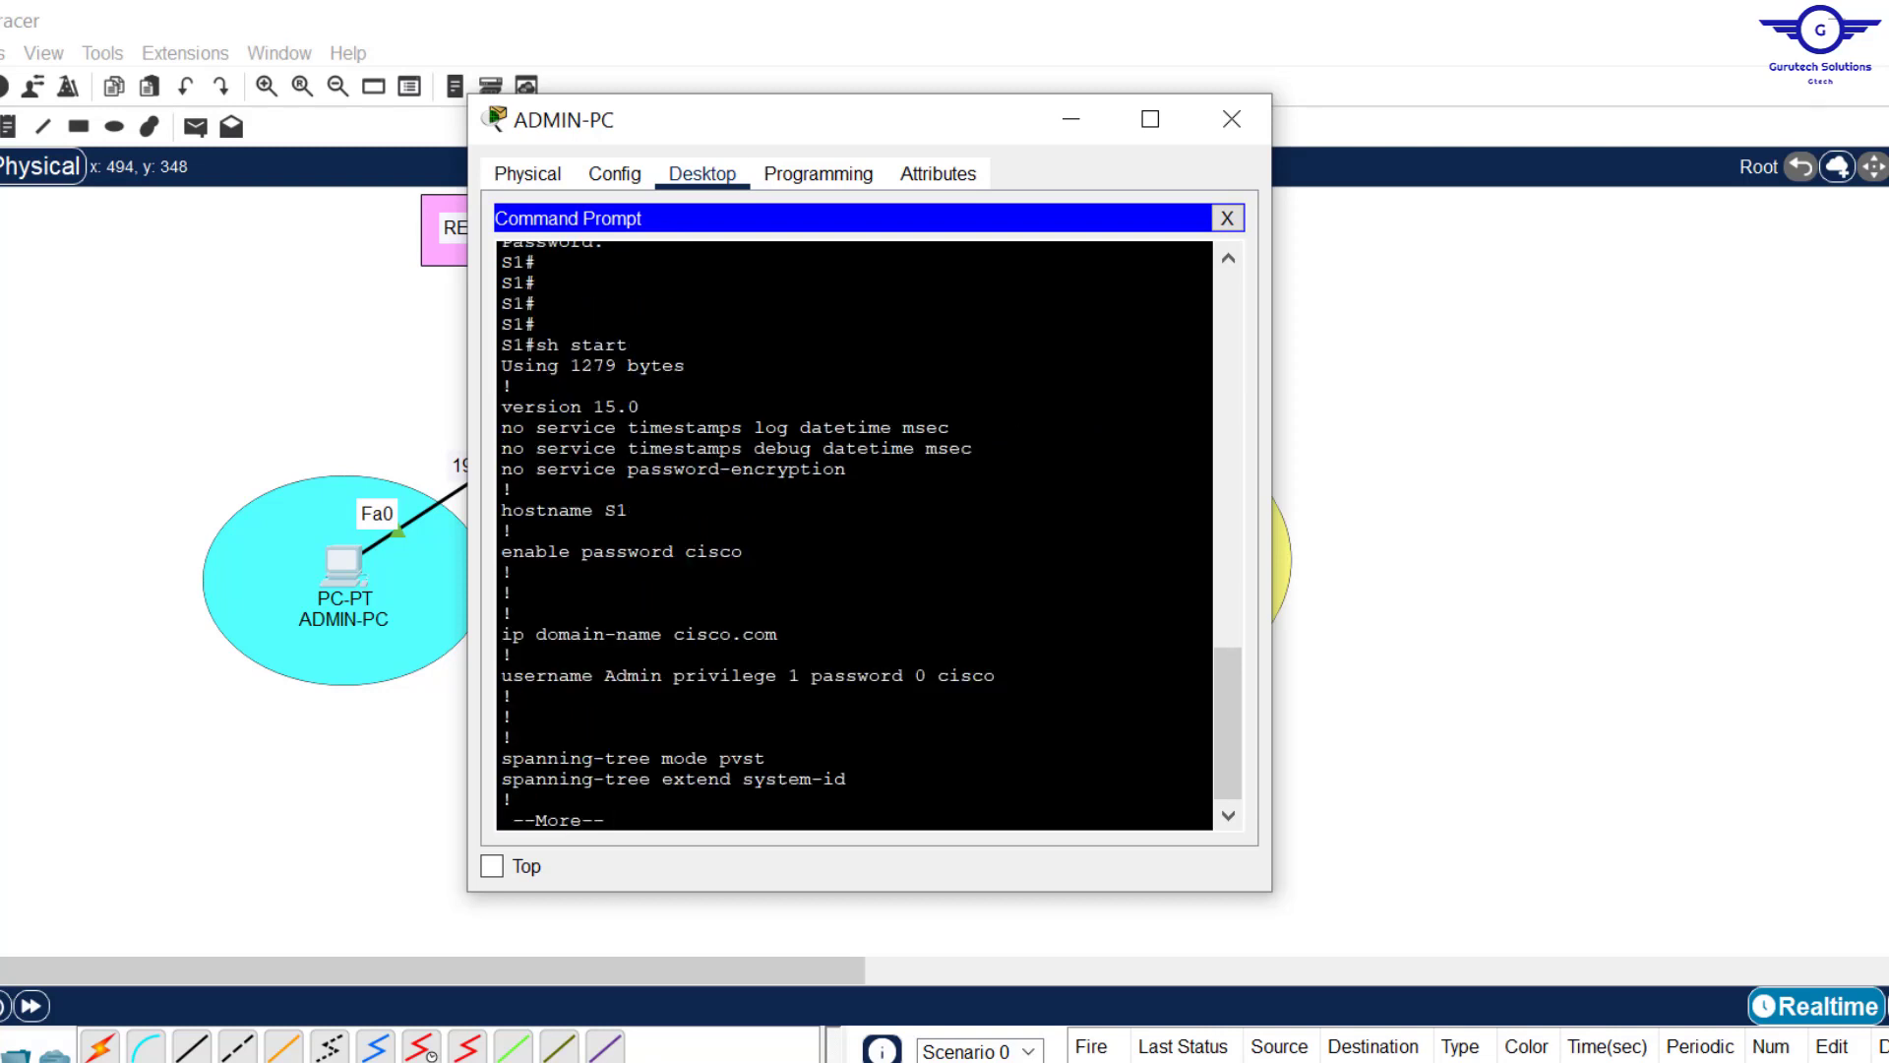
pyautogui.press('Return')
pyautogui.press('Return')
pyautogui.press('Return')
pyautogui.press('Return')
pyautogui.press('Return')
pyautogui.press('Return')
pyautogui.press('Return')
pyautogui.press('Return')
pyautogui.press('Return')
pyautogui.press('Return')
pyautogui.press('Return')
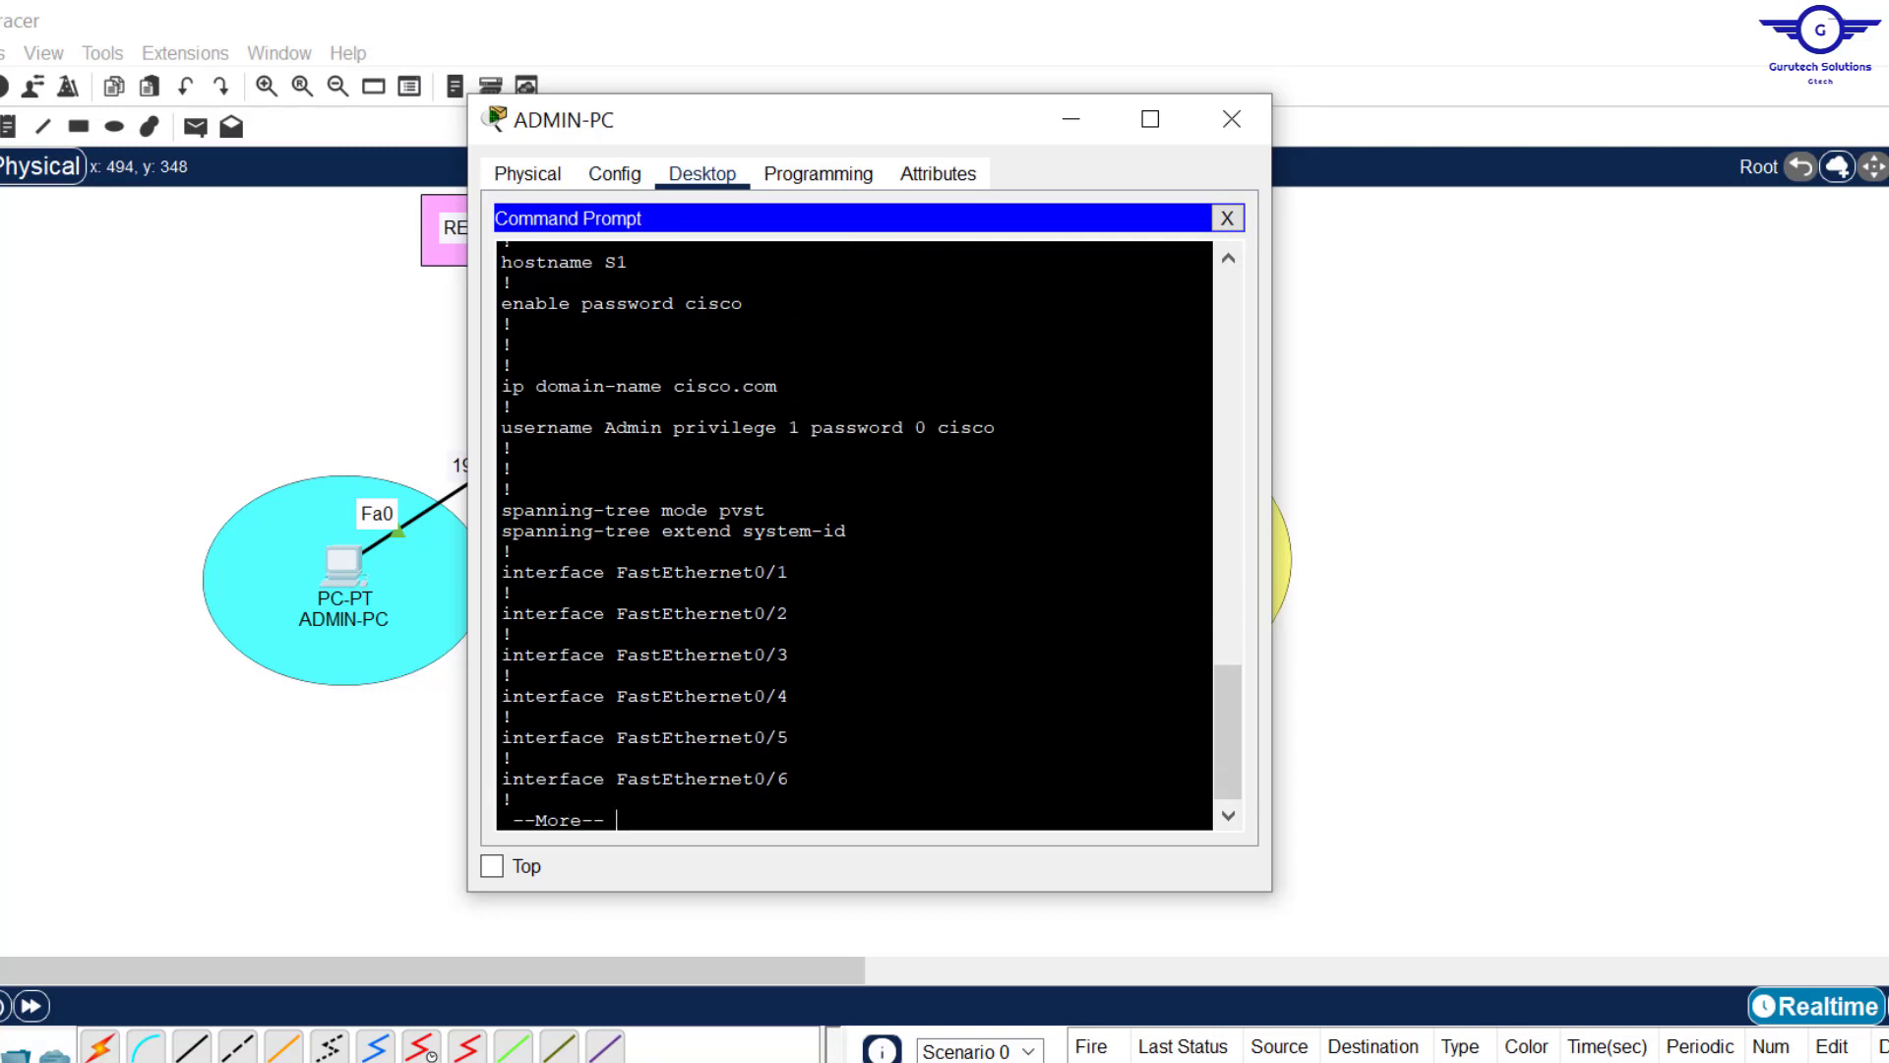
pyautogui.press('Return')
pyautogui.press('Return')
pyautogui.press('Return')
pyautogui.press('Return')
pyautogui.press('Return')
pyautogui.press('Return')
pyautogui.press('Return')
pyautogui.press('Return')
pyautogui.press('Return')
pyautogui.press('Return')
pyautogui.press('Return')
pyautogui.press('Return')
pyautogui.press('Return')
pyautogui.press('Return')
pyautogui.press('Return')
pyautogui.press('Return')
pyautogui.press('Return')
pyautogui.press('Return')
pyautogui.press('Return')
pyautogui.press('Return')
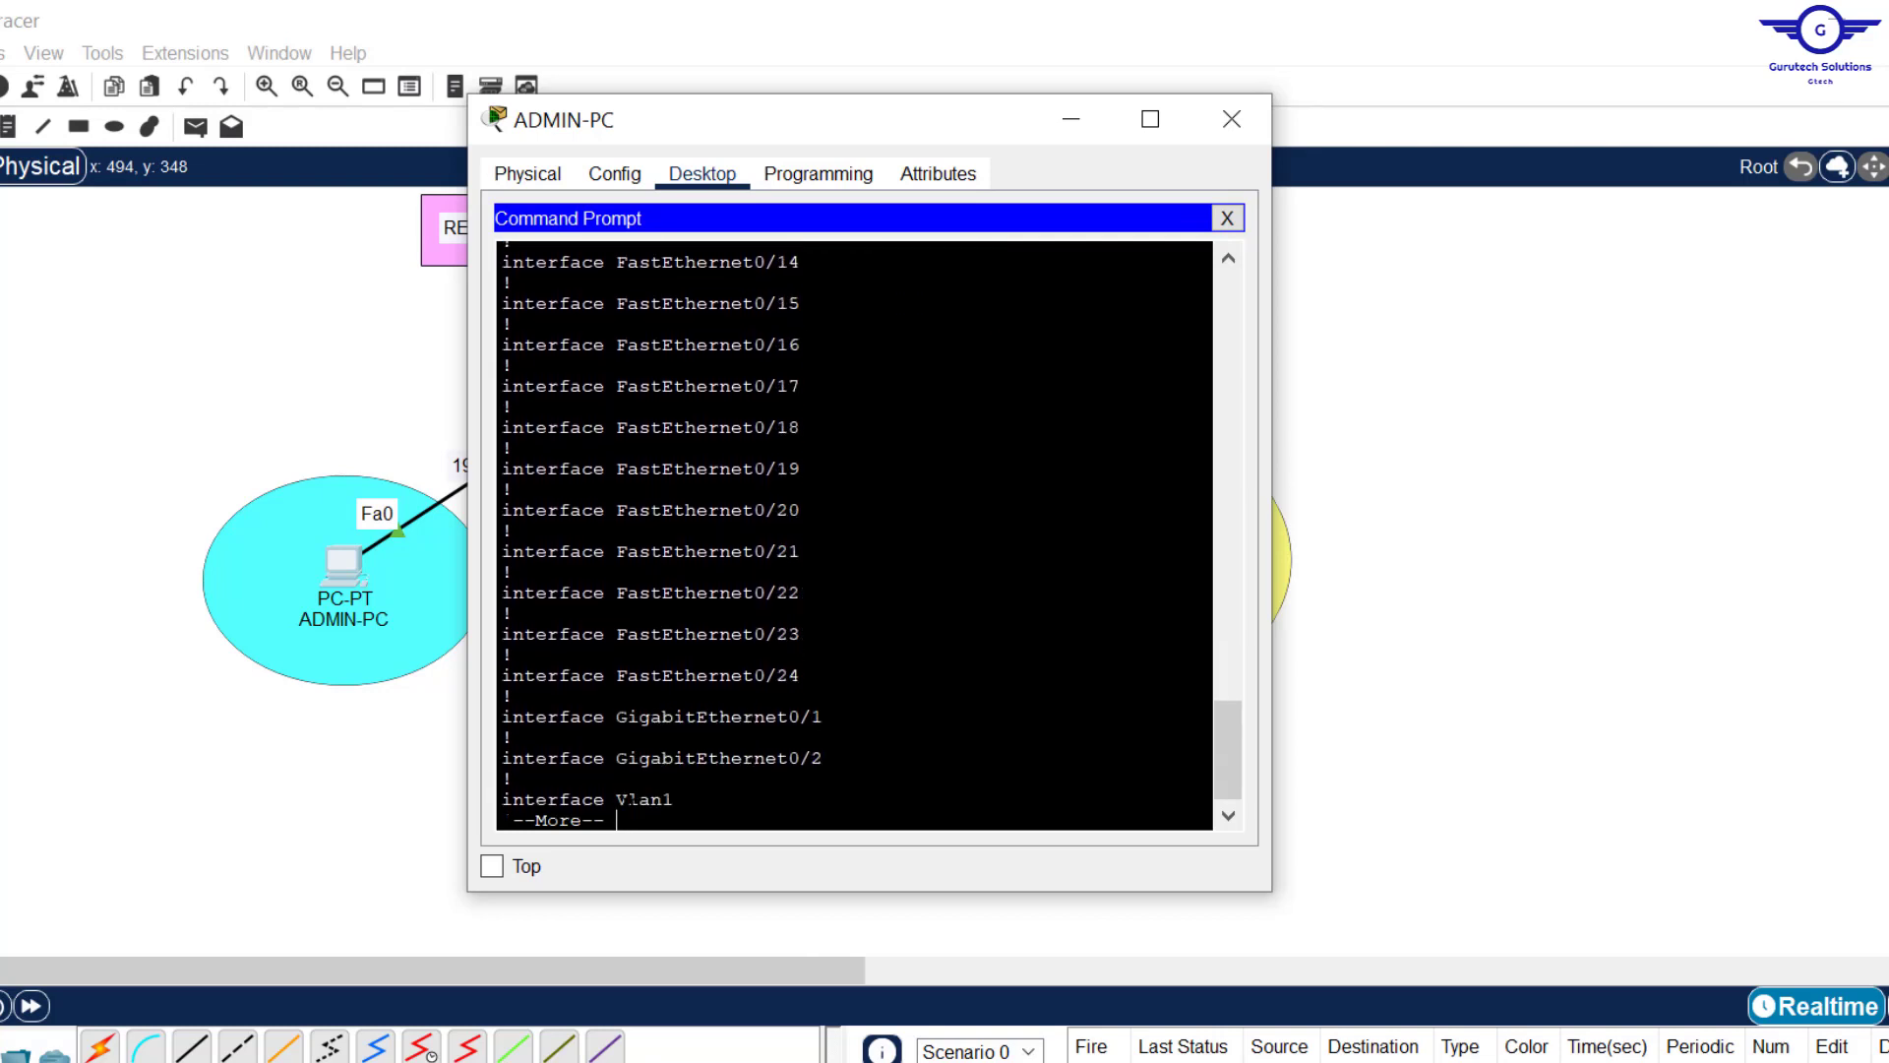
pyautogui.press('Return')
pyautogui.press('Return')
pyautogui.press('Return')
pyautogui.press('Return')
pyautogui.press('Return')
pyautogui.press('Return')
pyautogui.press('Return')
pyautogui.press('Return')
pyautogui.press('Return')
pyautogui.press('Return')
pyautogui.press('Return')
pyautogui.press('Return')
pyautogui.press('Return')
pyautogui.press('Return')
pyautogui.press('Return')
pyautogui.press('Return')
pyautogui.press('Return')
pyautogui.press('Return')
pyautogui.press('Return')
pyautogui.press('Return')
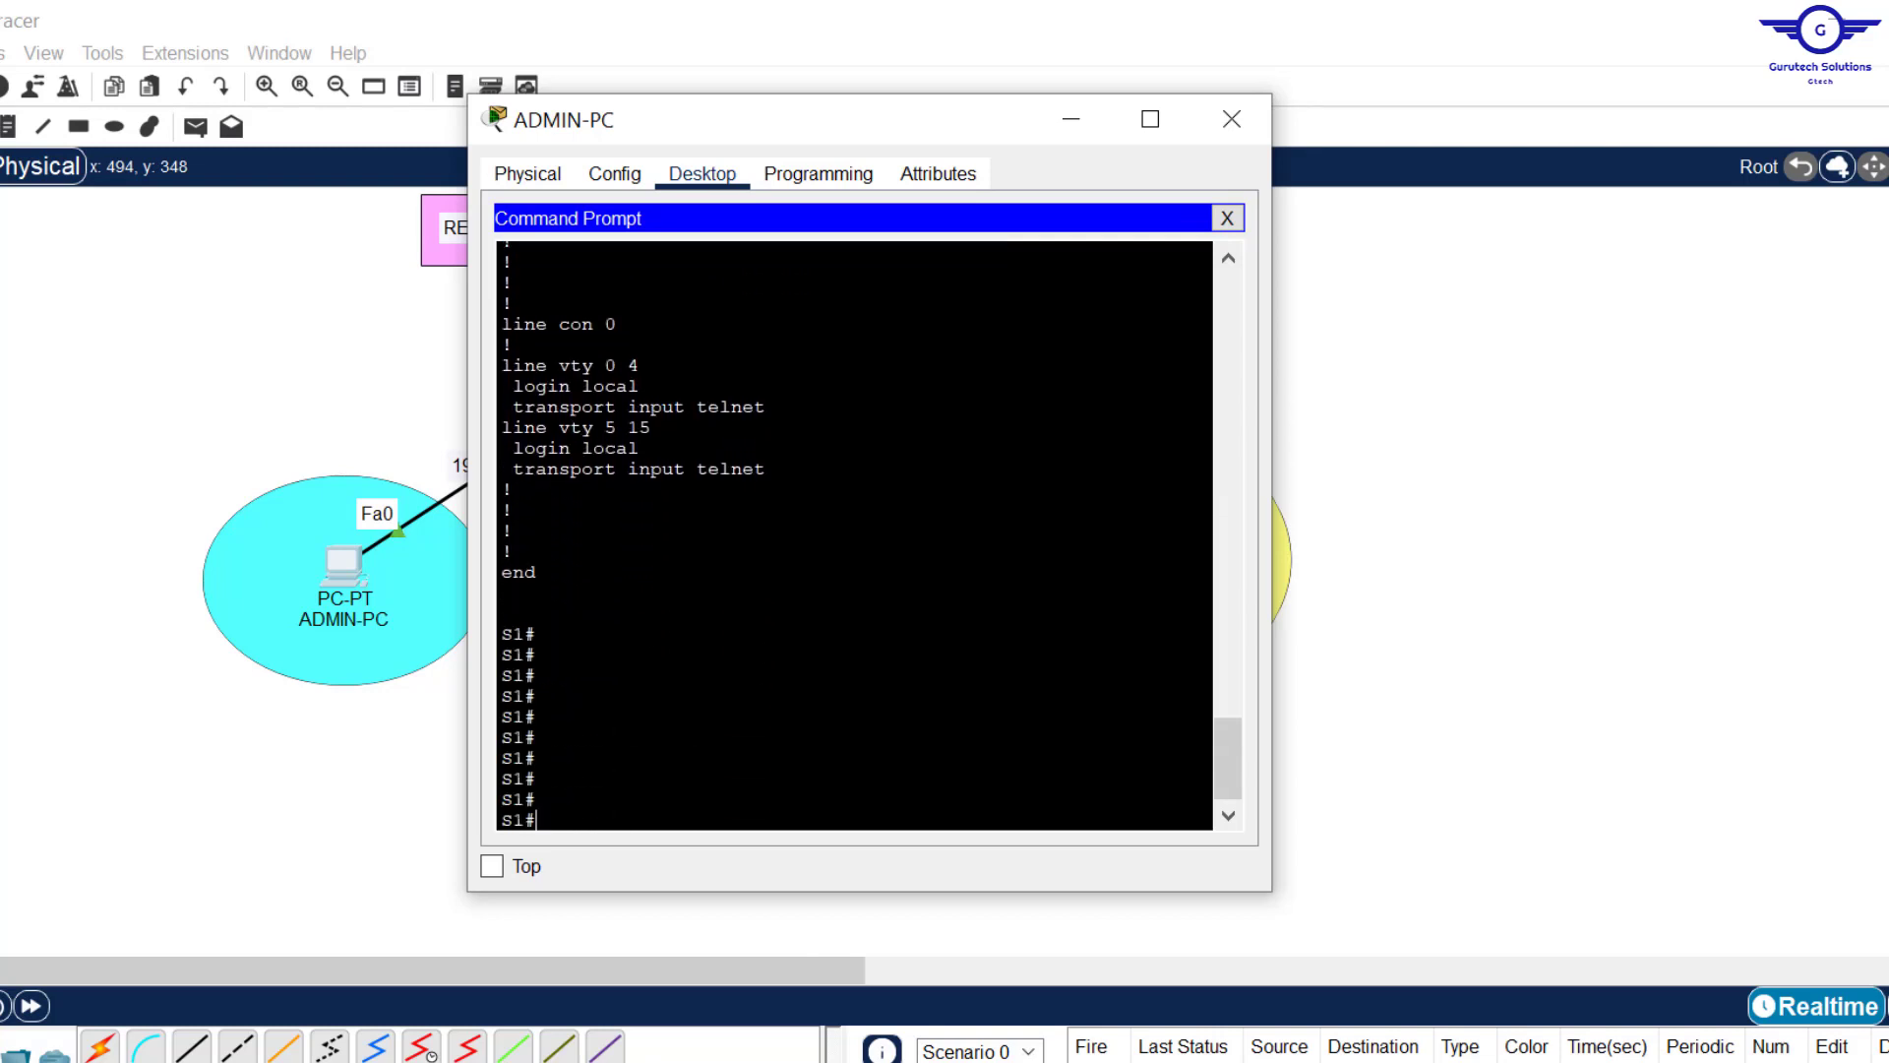
pyautogui.moveTo(1230, 778); pyautogui.dragTo(1230, 677)
pyautogui.click(1231, 119)
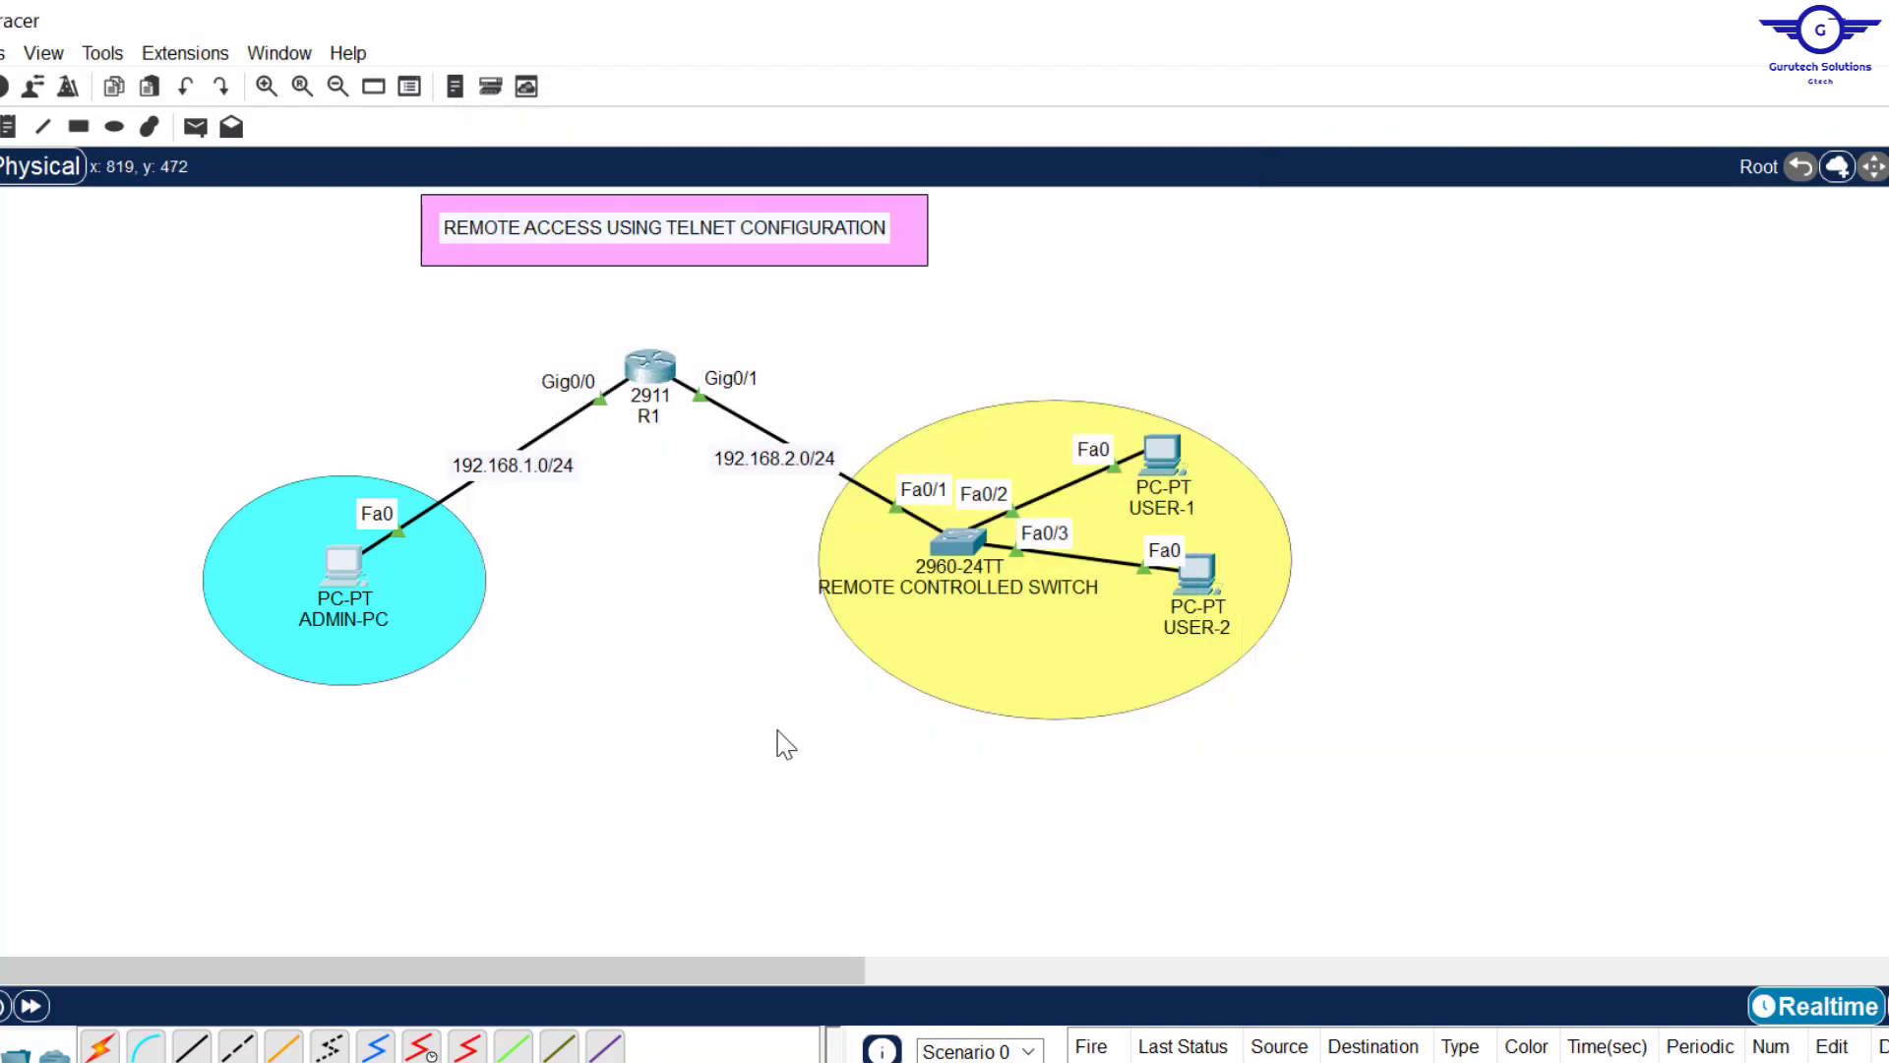
# Step: Review the config-guide.txt checklist in Notepad, then move to the Google Sheets CCNA tracker
pyautogui.hotkey('alt', 'Tab')
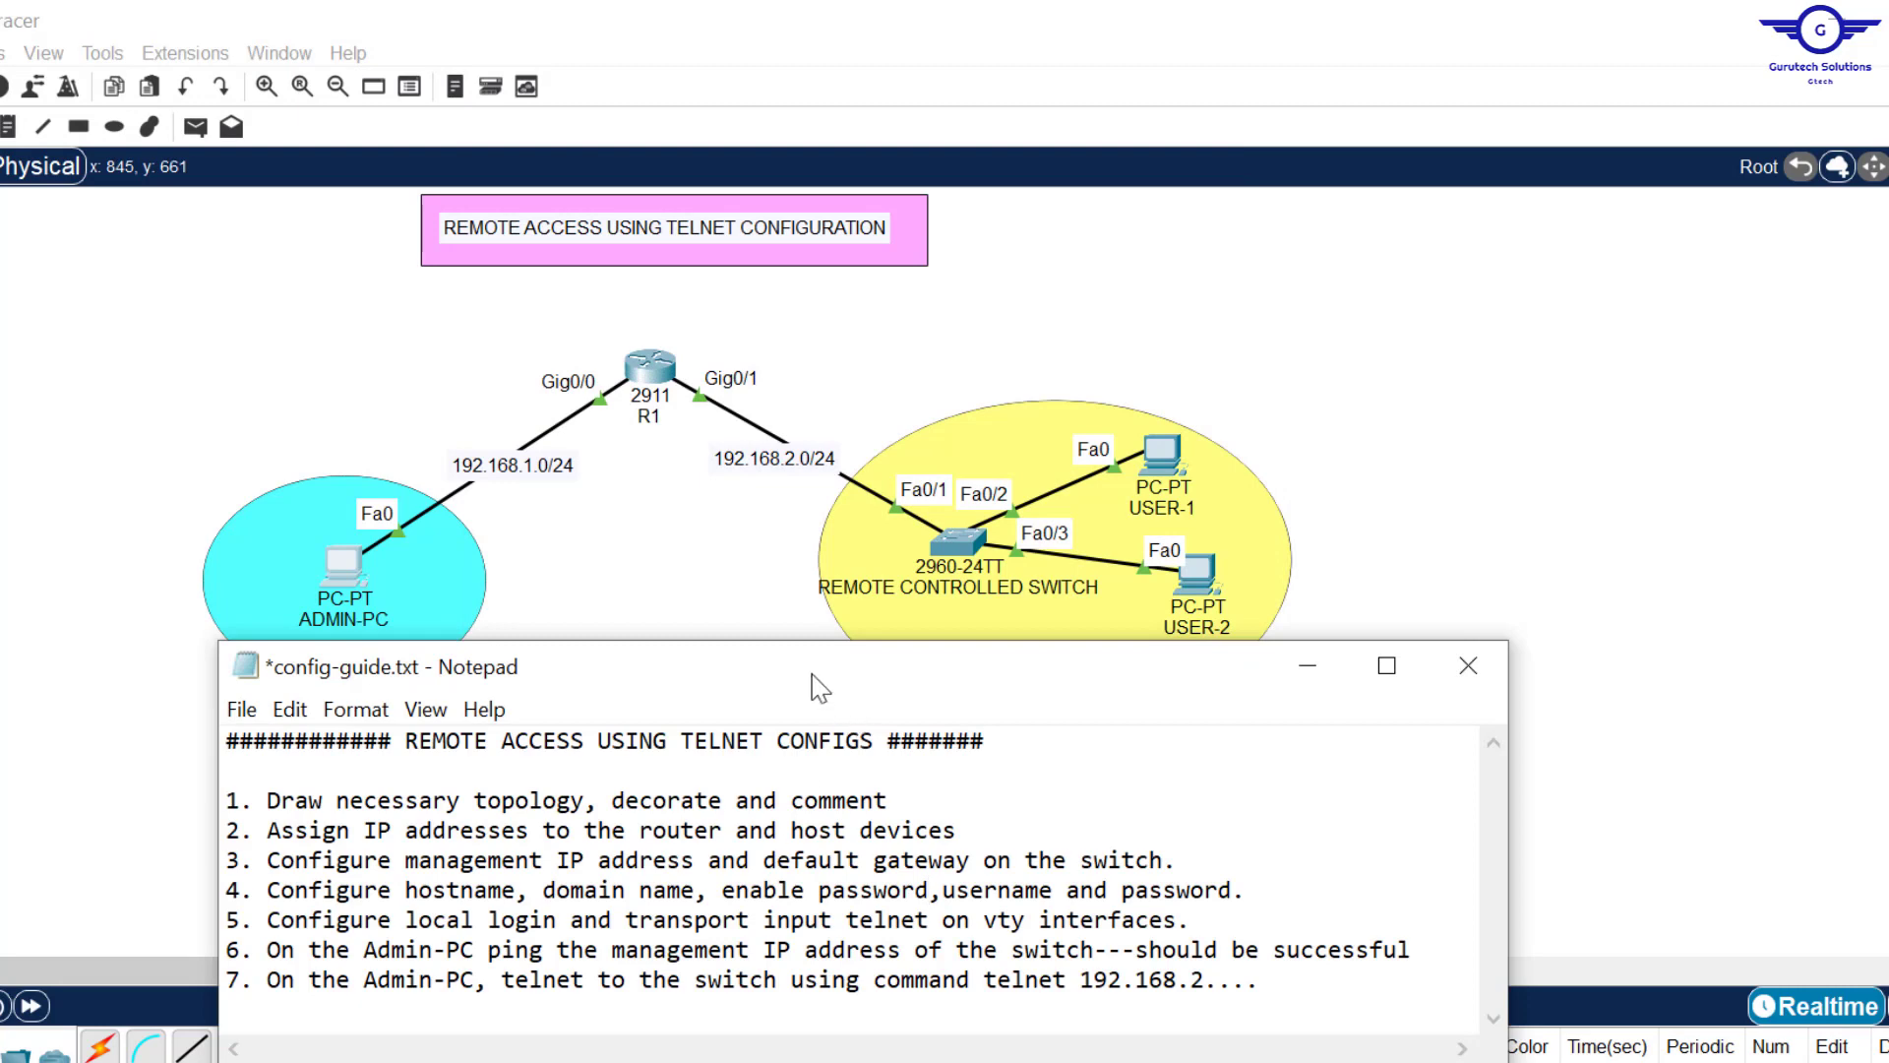
pyautogui.moveTo(819, 687); pyautogui.dragTo(812, 587)
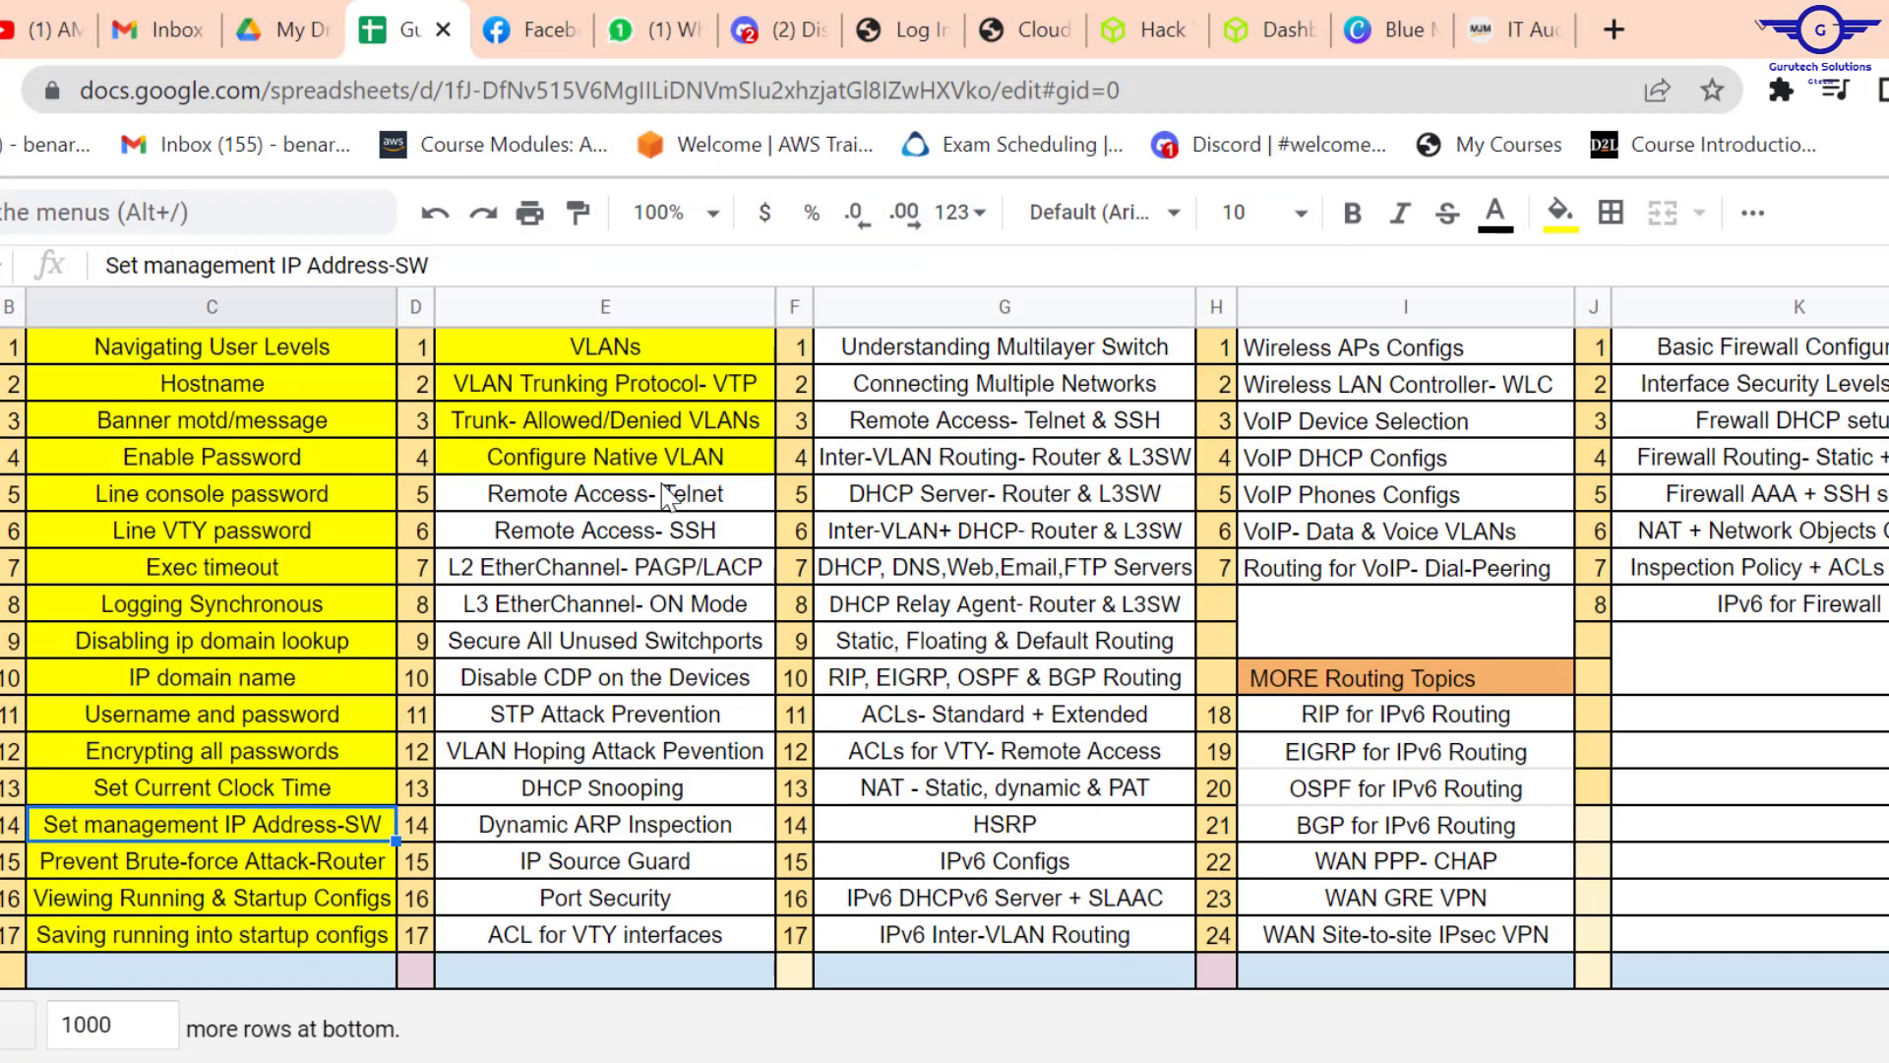
pyautogui.click(673, 503)
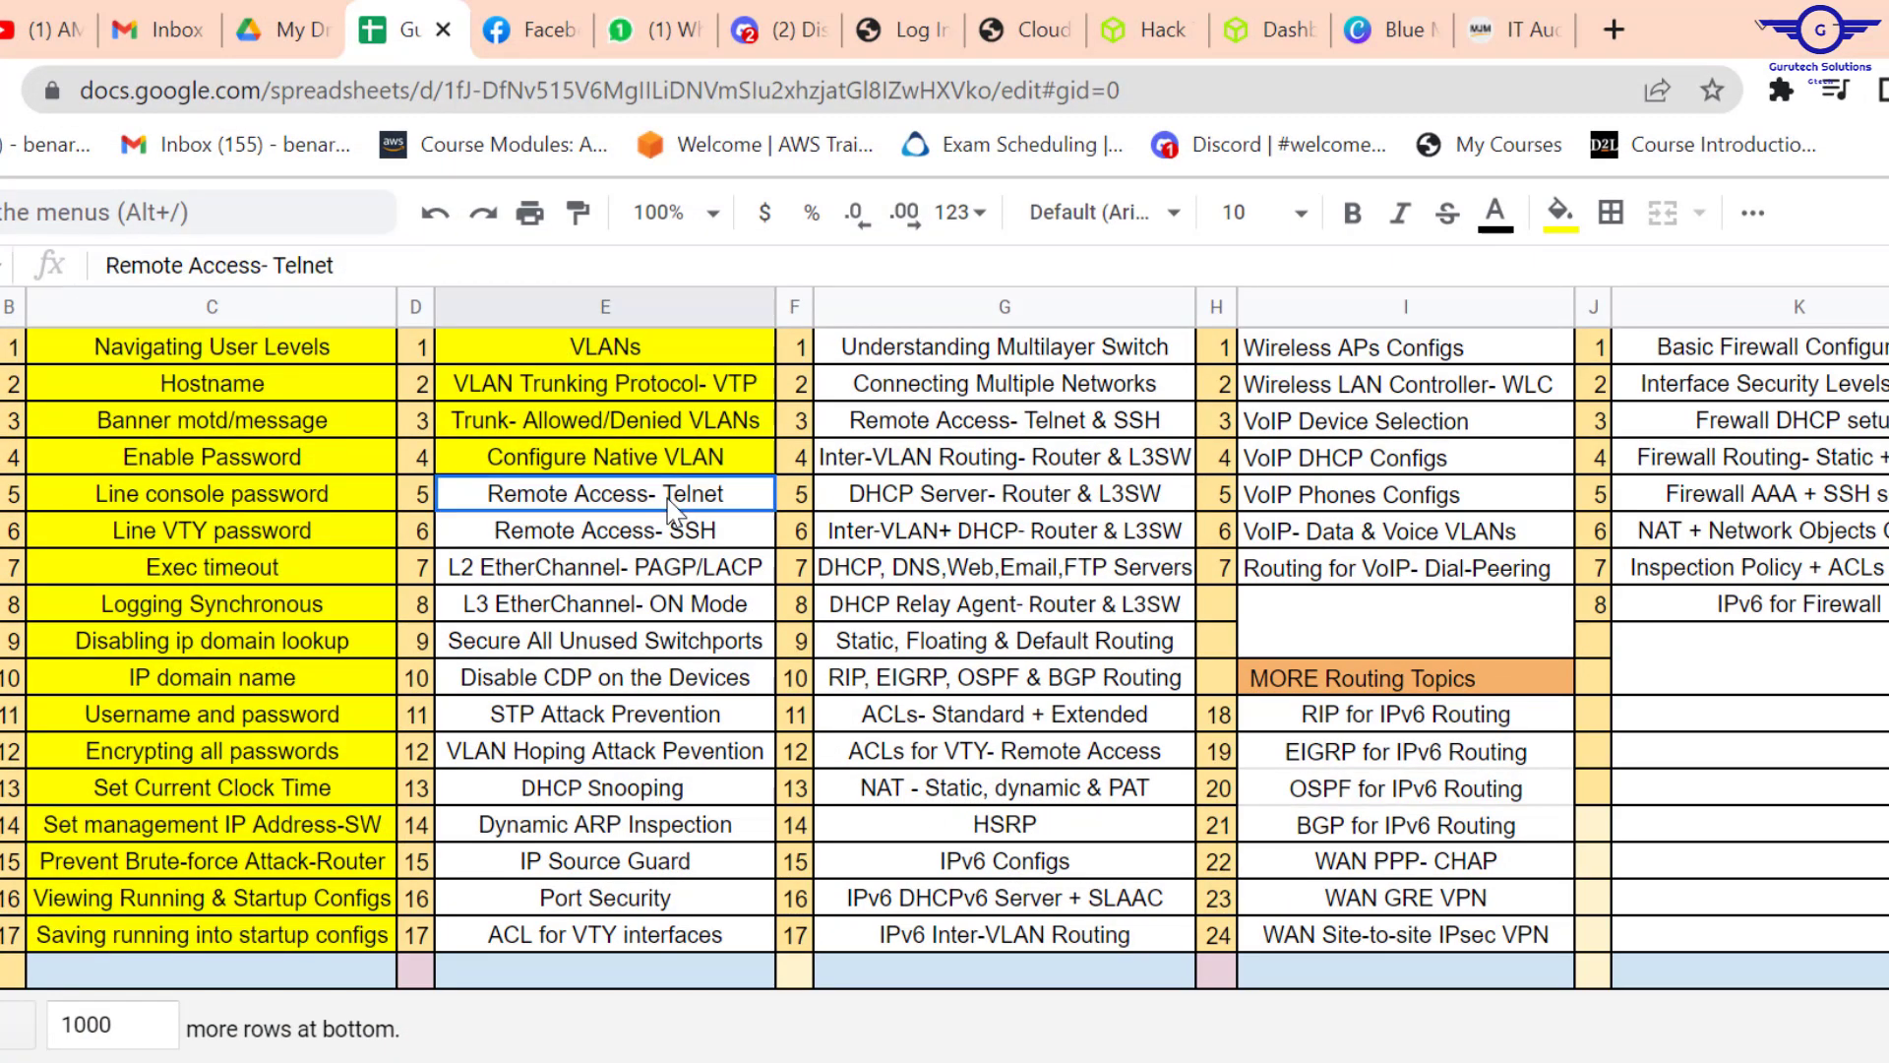
# Step: Fill the Remote Access- Telnet cell E5 yellow to mark it done, then minimize Chrome
pyautogui.hotkey('ctrl', 'shift', 'f')
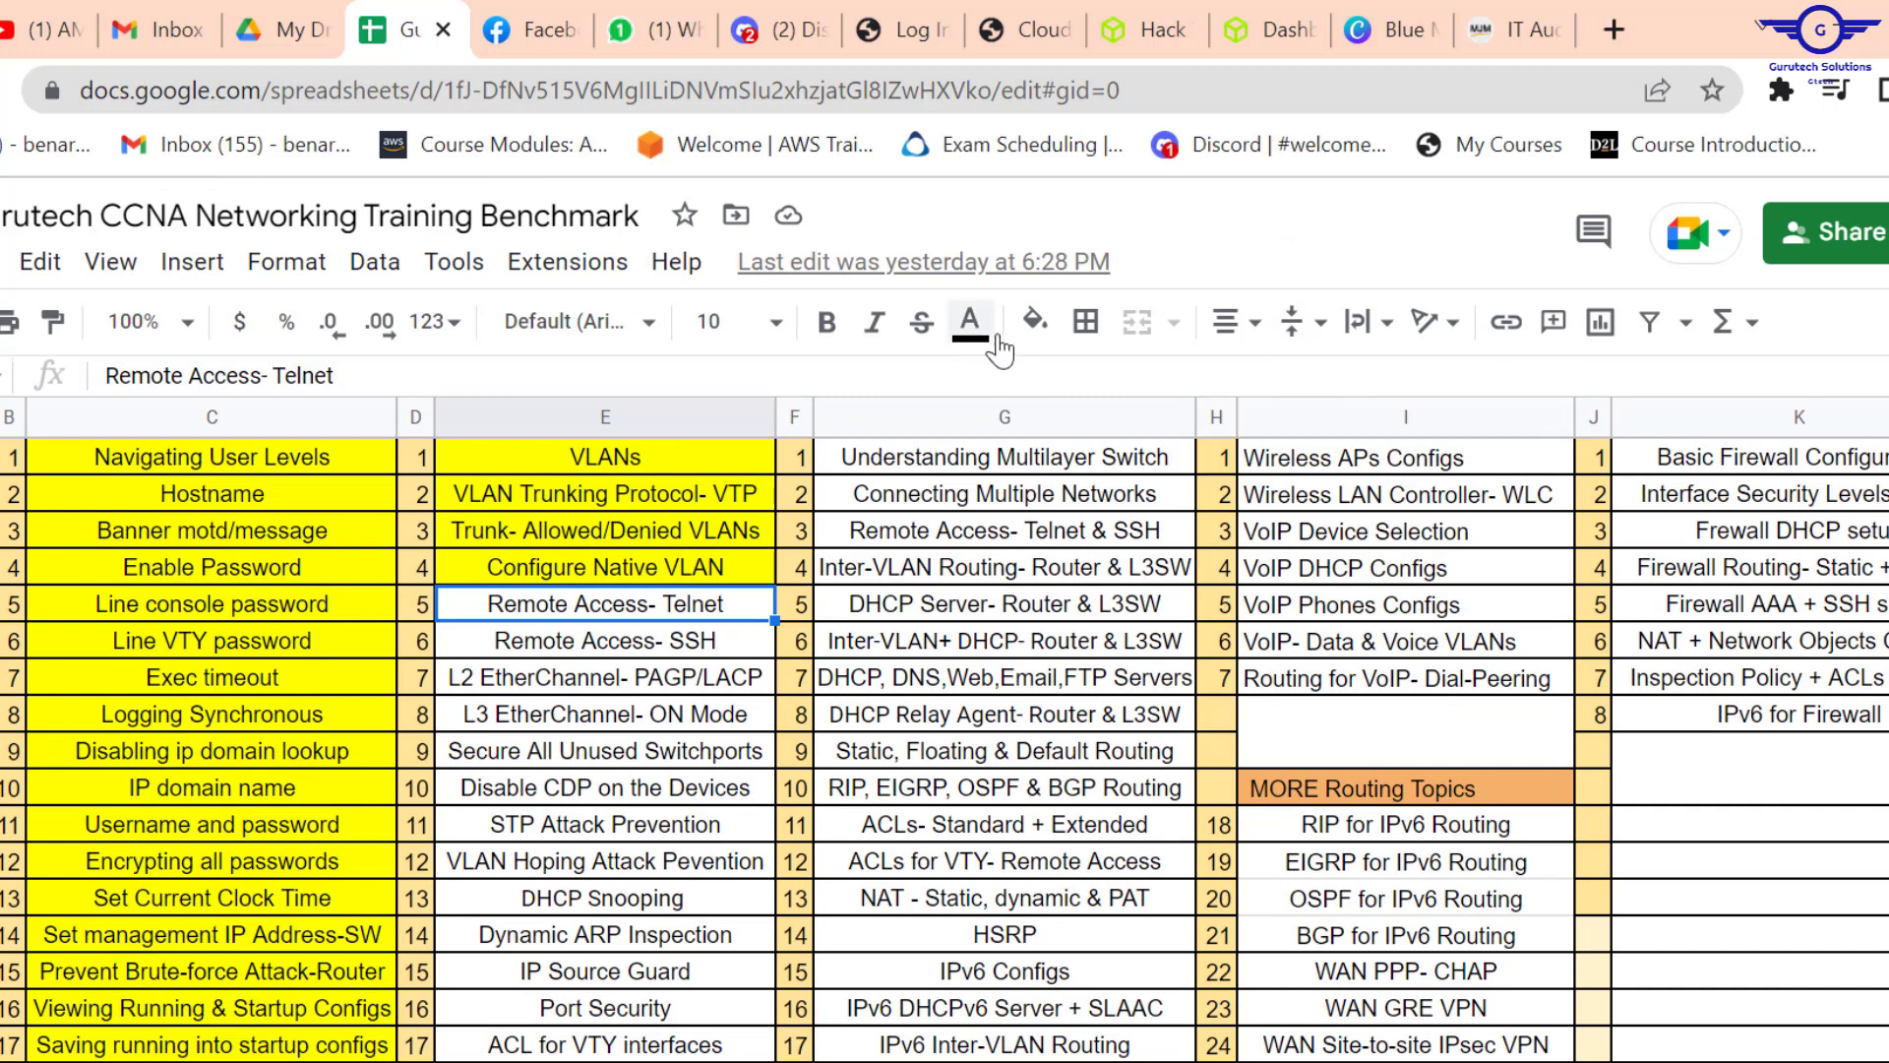
pyautogui.click(1034, 319)
pyautogui.click(1171, 477)
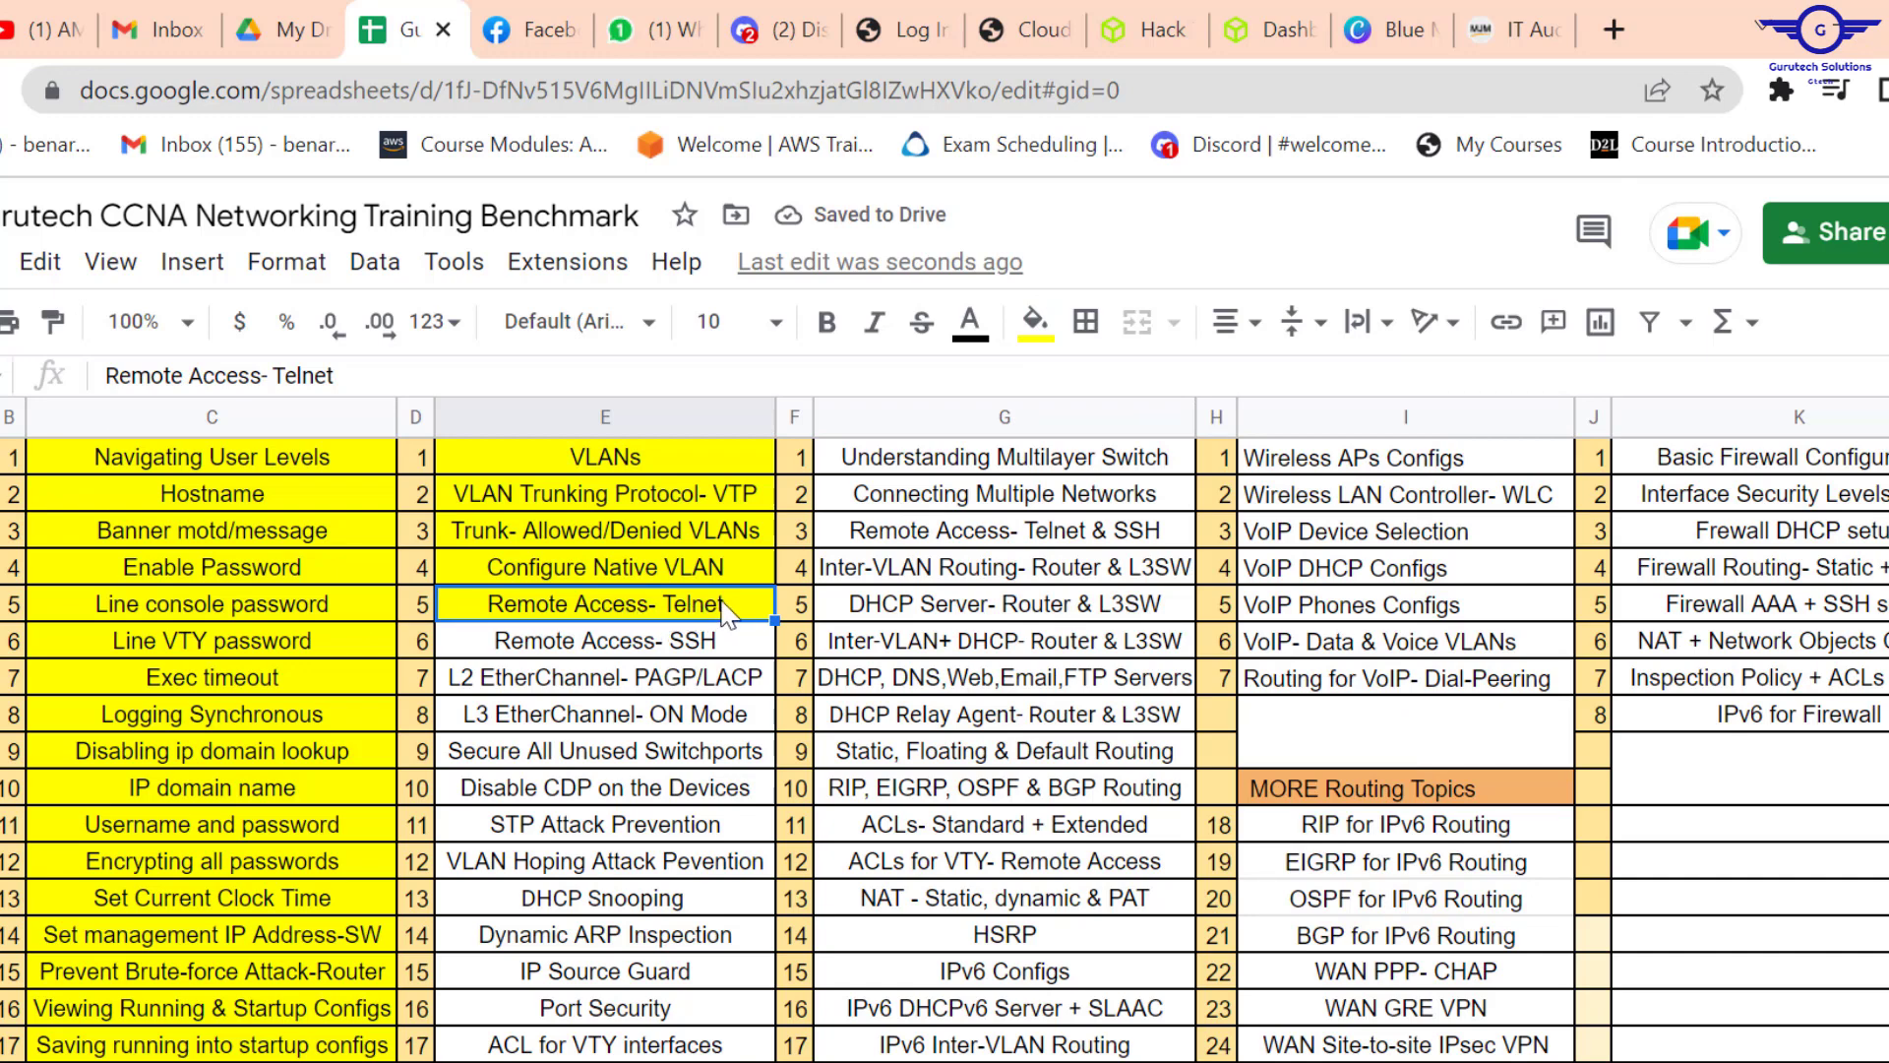
pyautogui.click(596, 652)
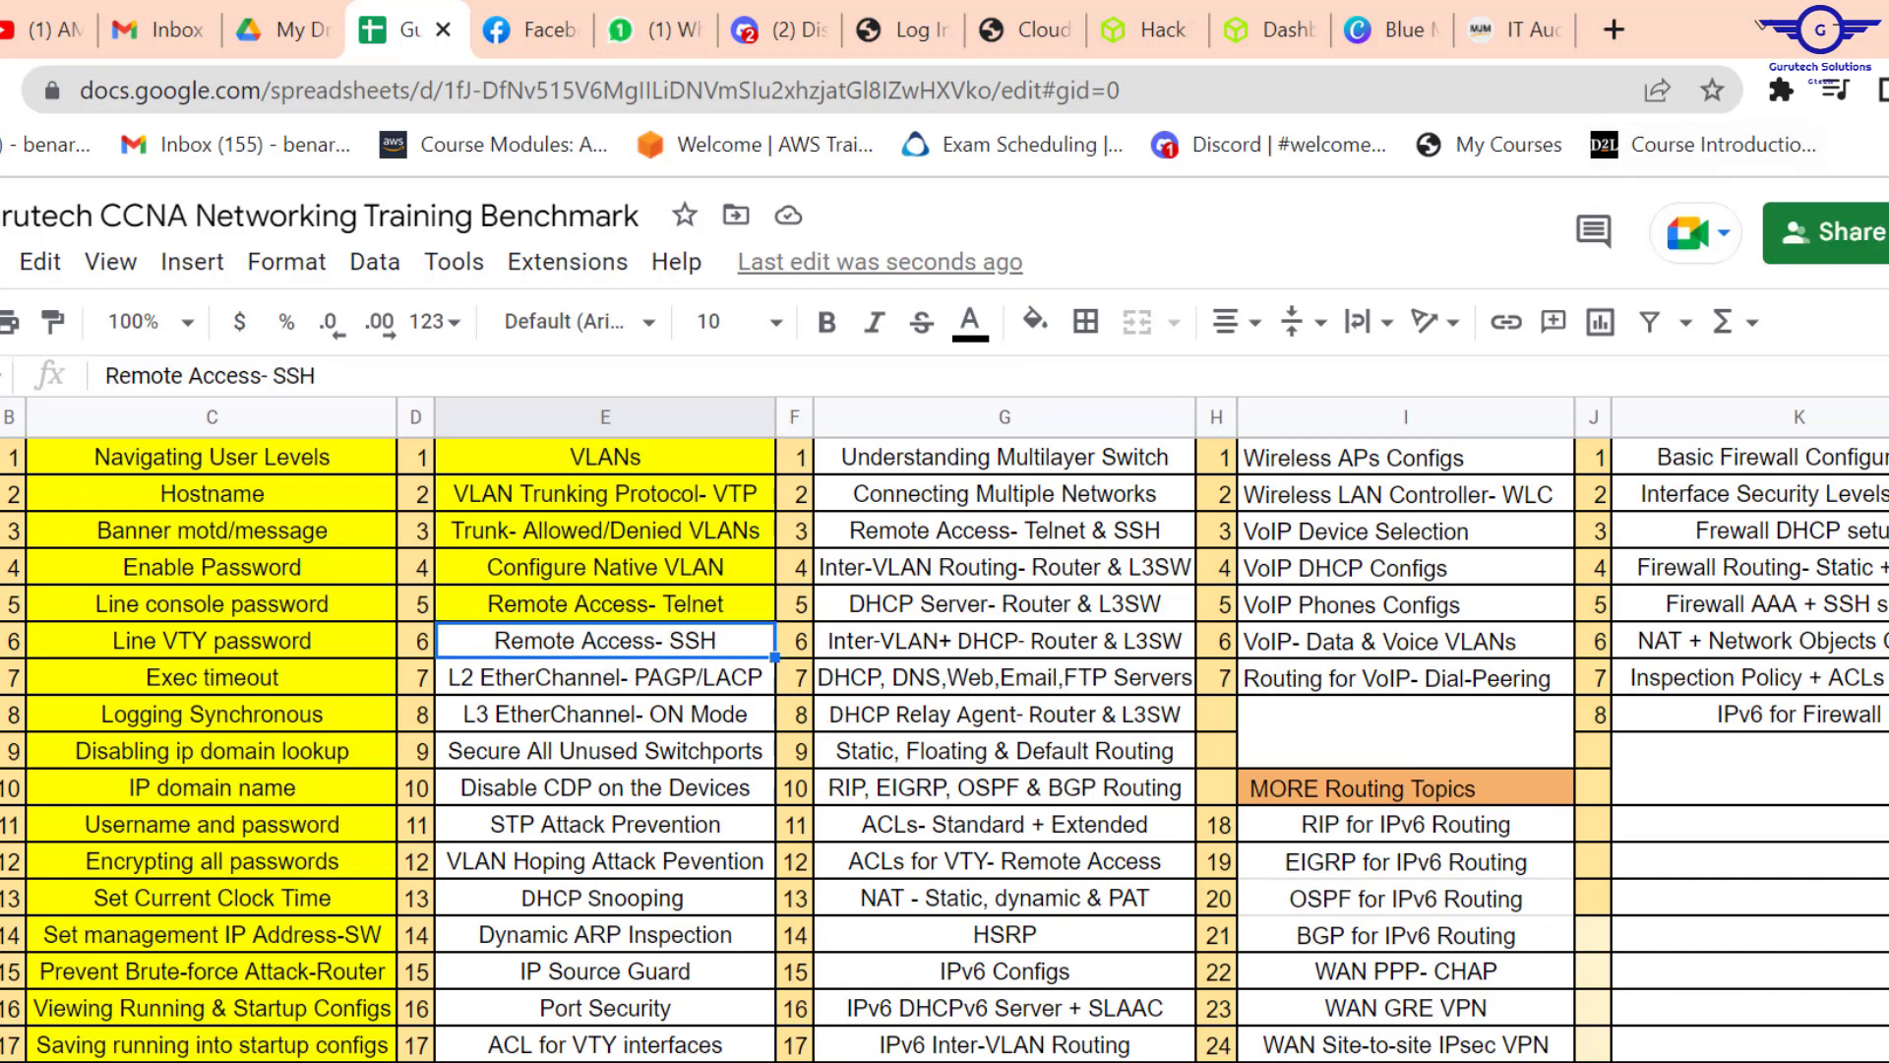
pyautogui.click(1849, 38)
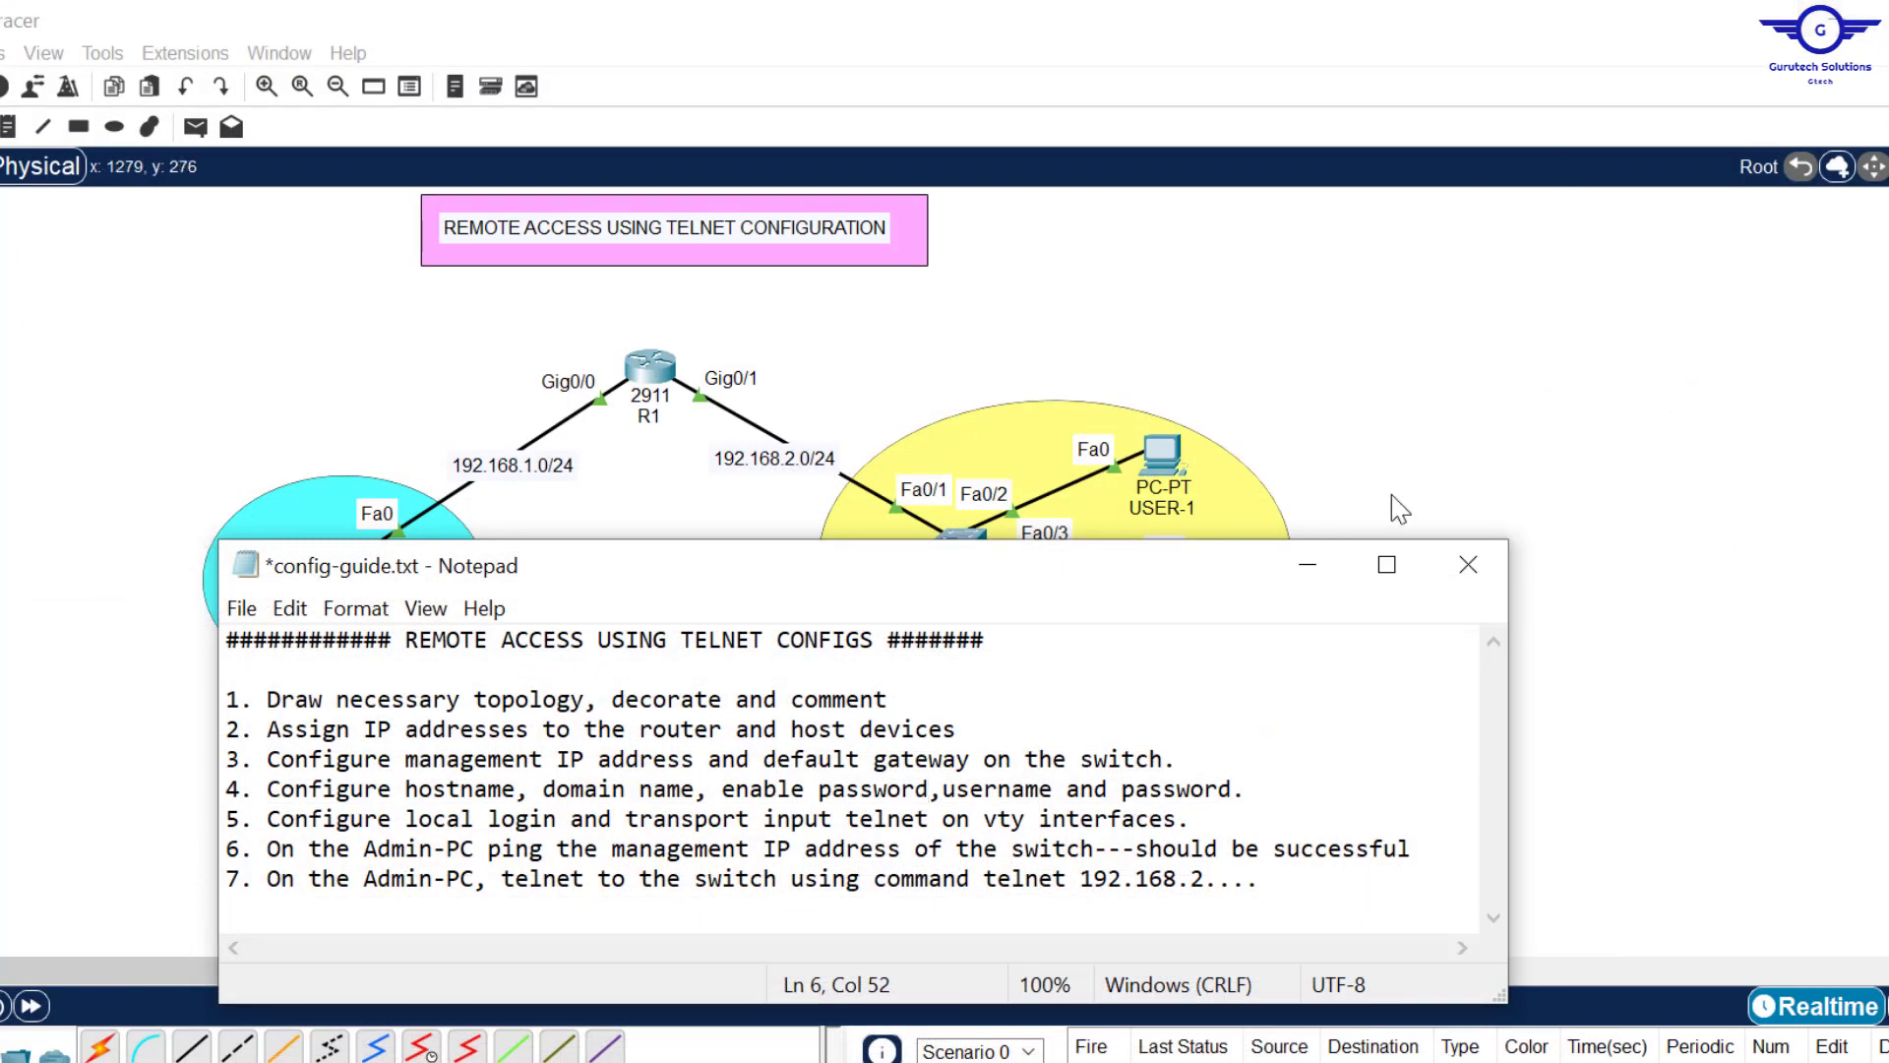